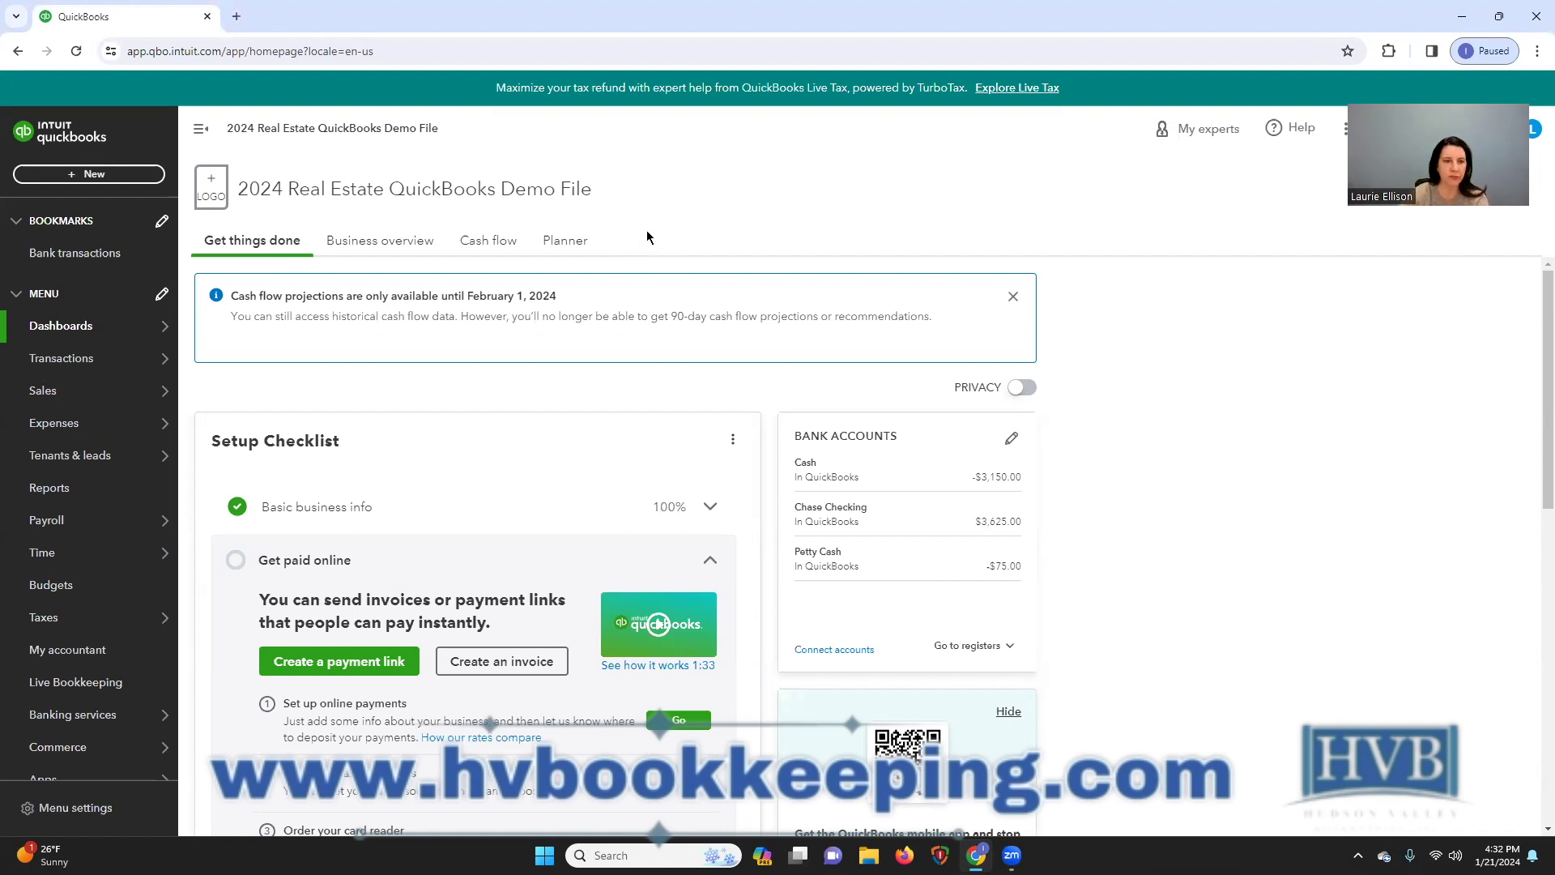
Step: Run the Balance Sheet report from Reports favorites, as of January 21, 2024
{"action": "left_click", "coordinate": [50, 489]}
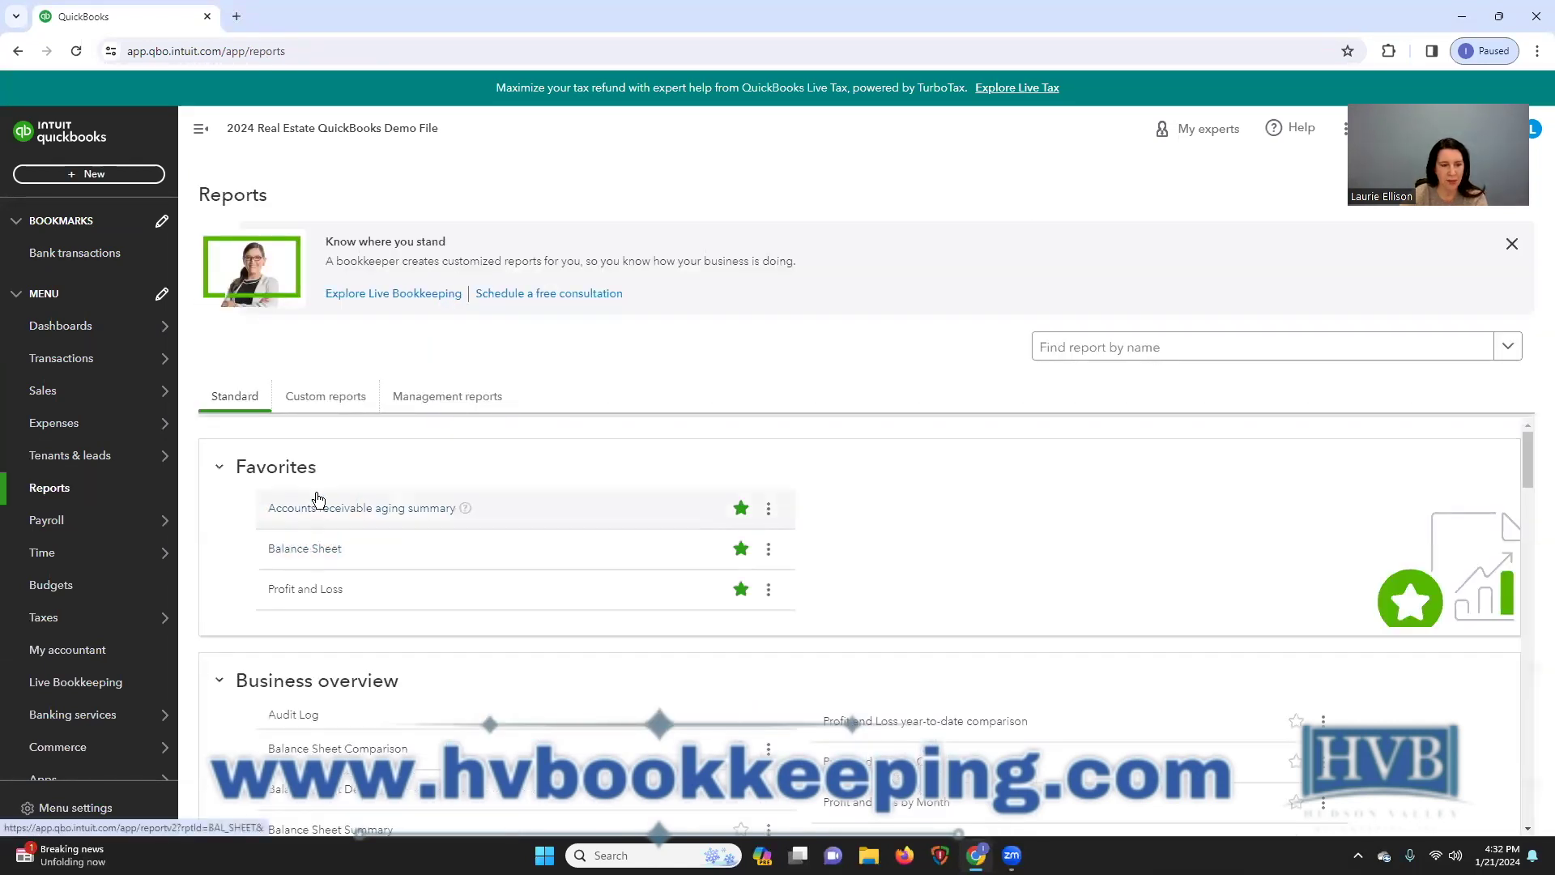
{"action": "left_click", "coordinate": [319, 550]}
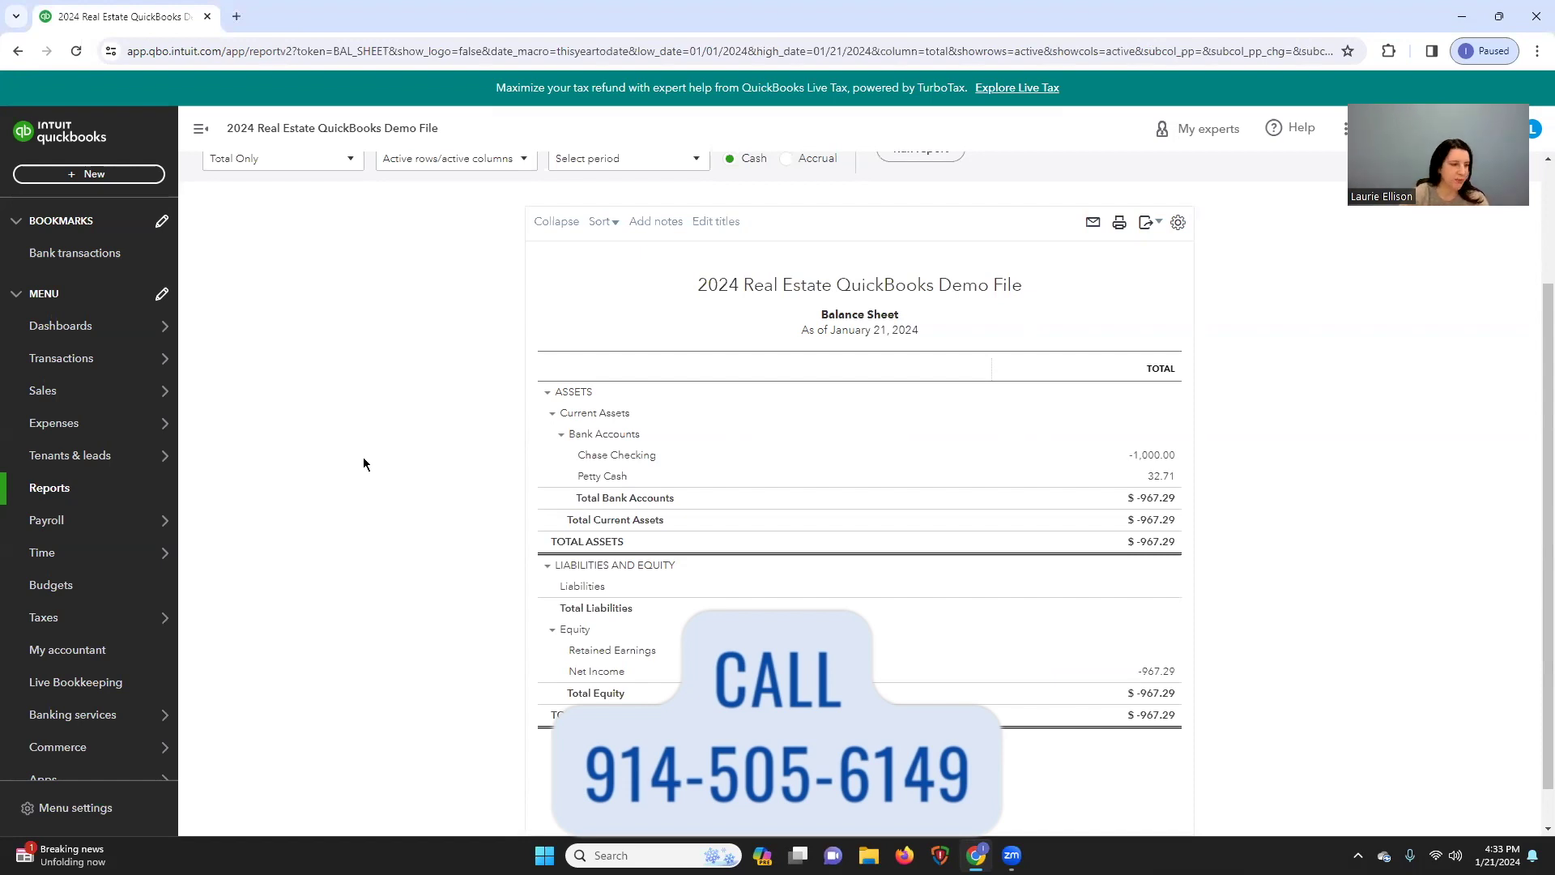
Step: Open the Chart of accounts and dismiss the account usage notice
{"action": "mouse_move", "coordinate": [114, 358]}
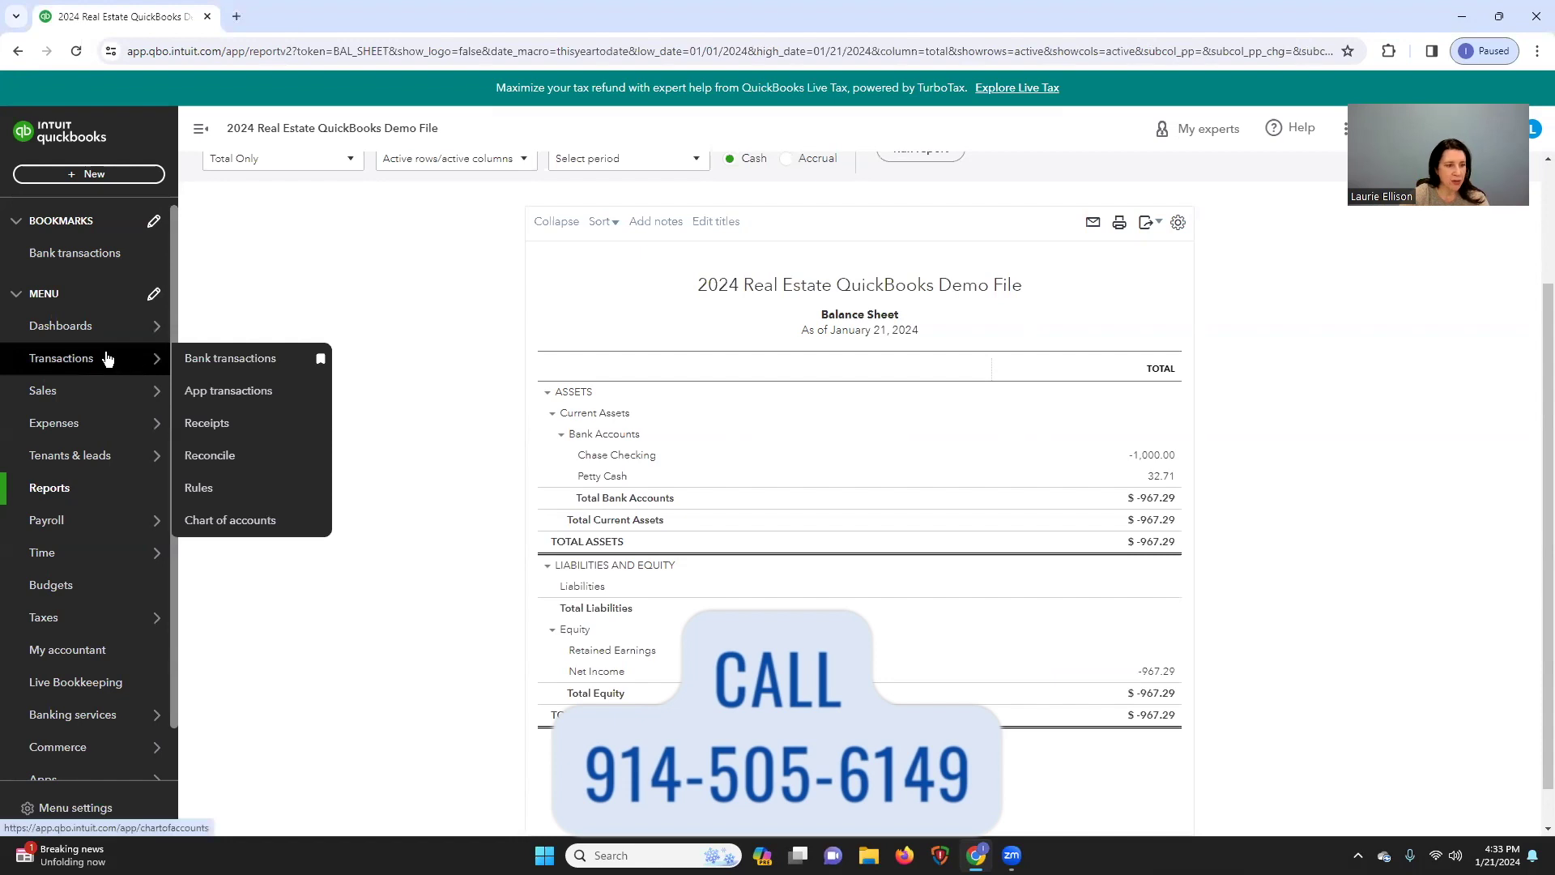
{"action": "left_click", "coordinate": [267, 520]}
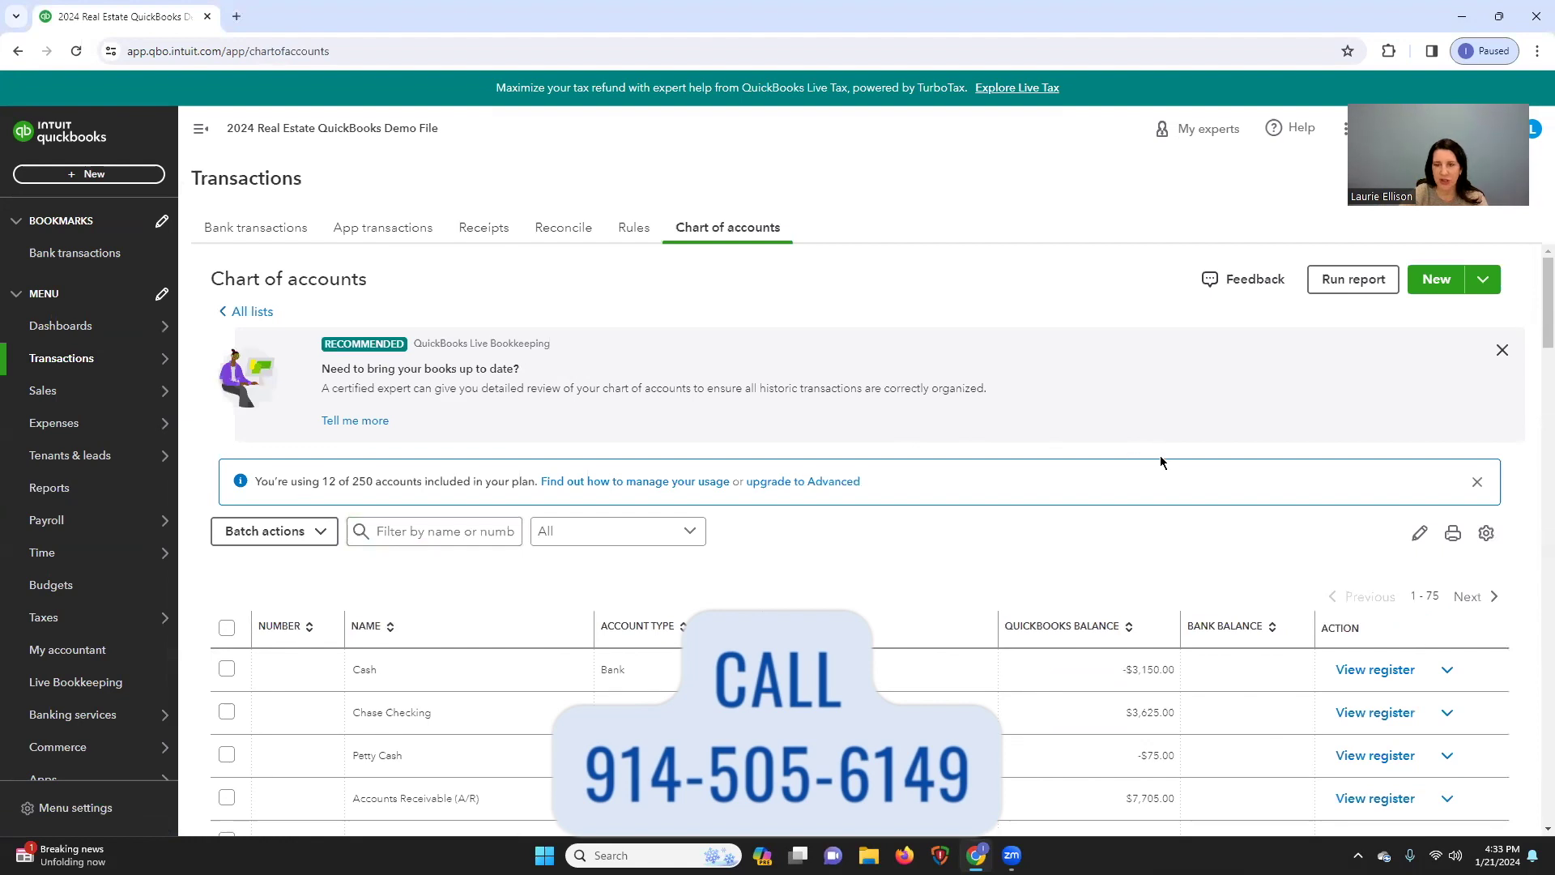
{"action": "left_click", "coordinate": [1477, 482]}
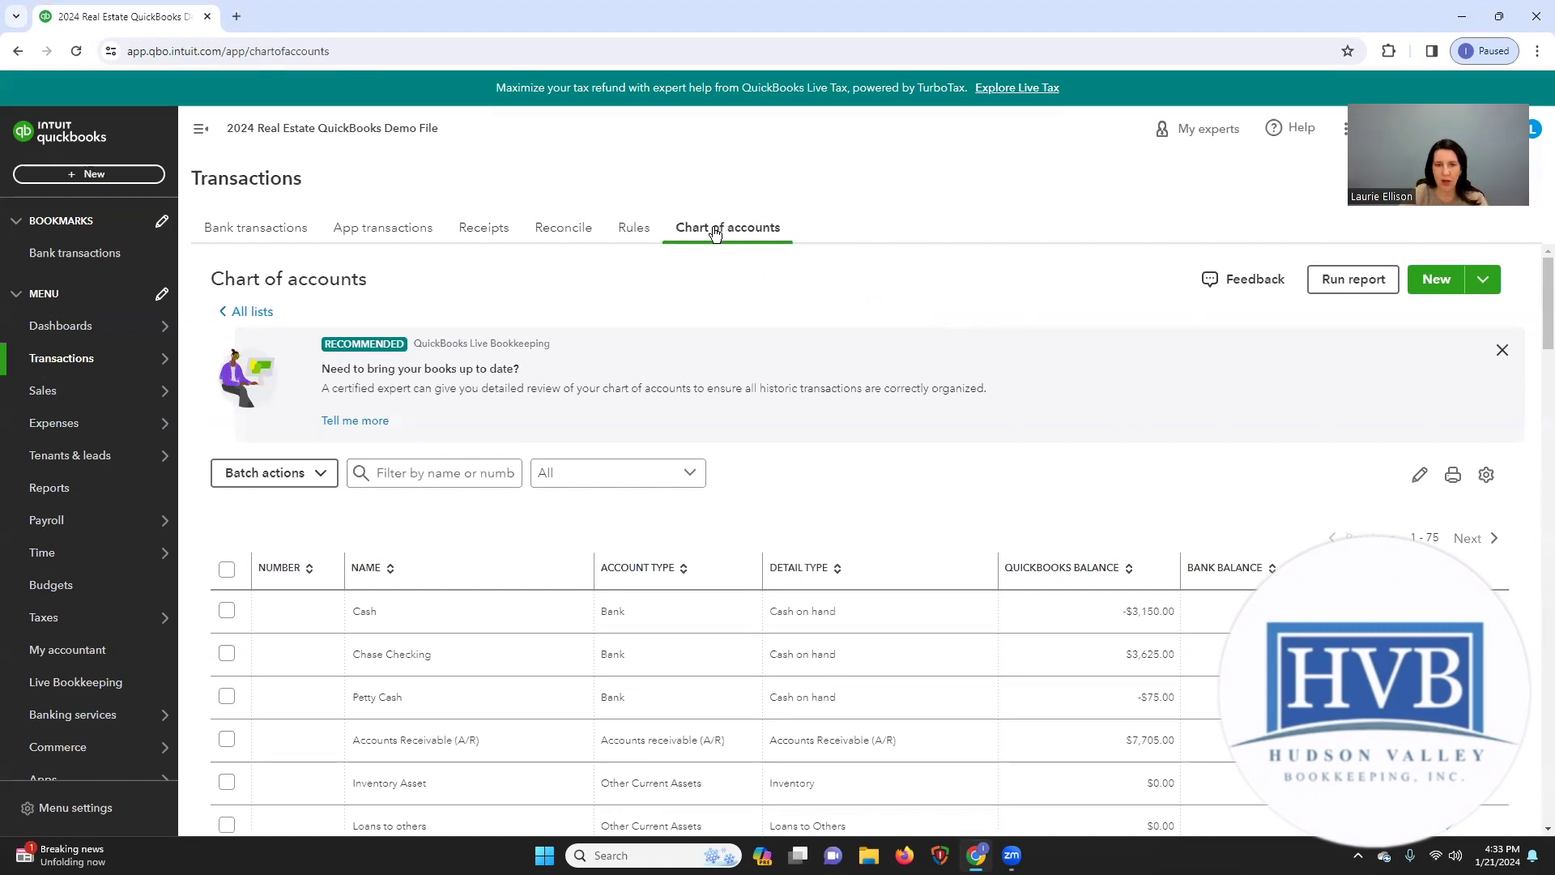
Step: Add a Fixed Assets account '123 Main Street' with detail type Buildings, then save and close
{"action": "left_click", "coordinate": [1438, 281]}
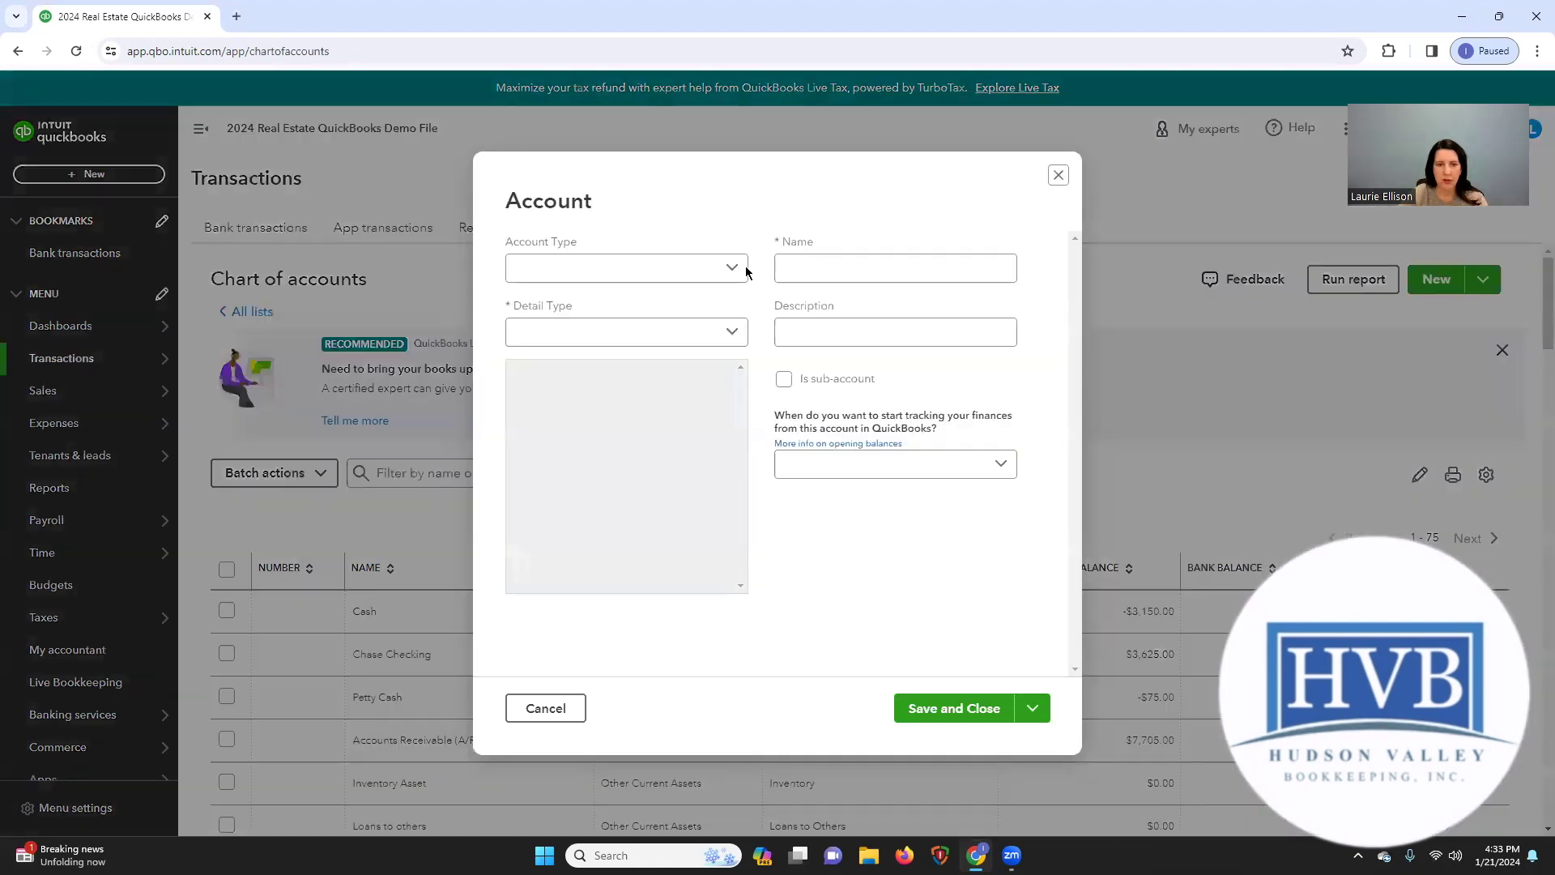
{"action": "left_click", "coordinate": [729, 267]}
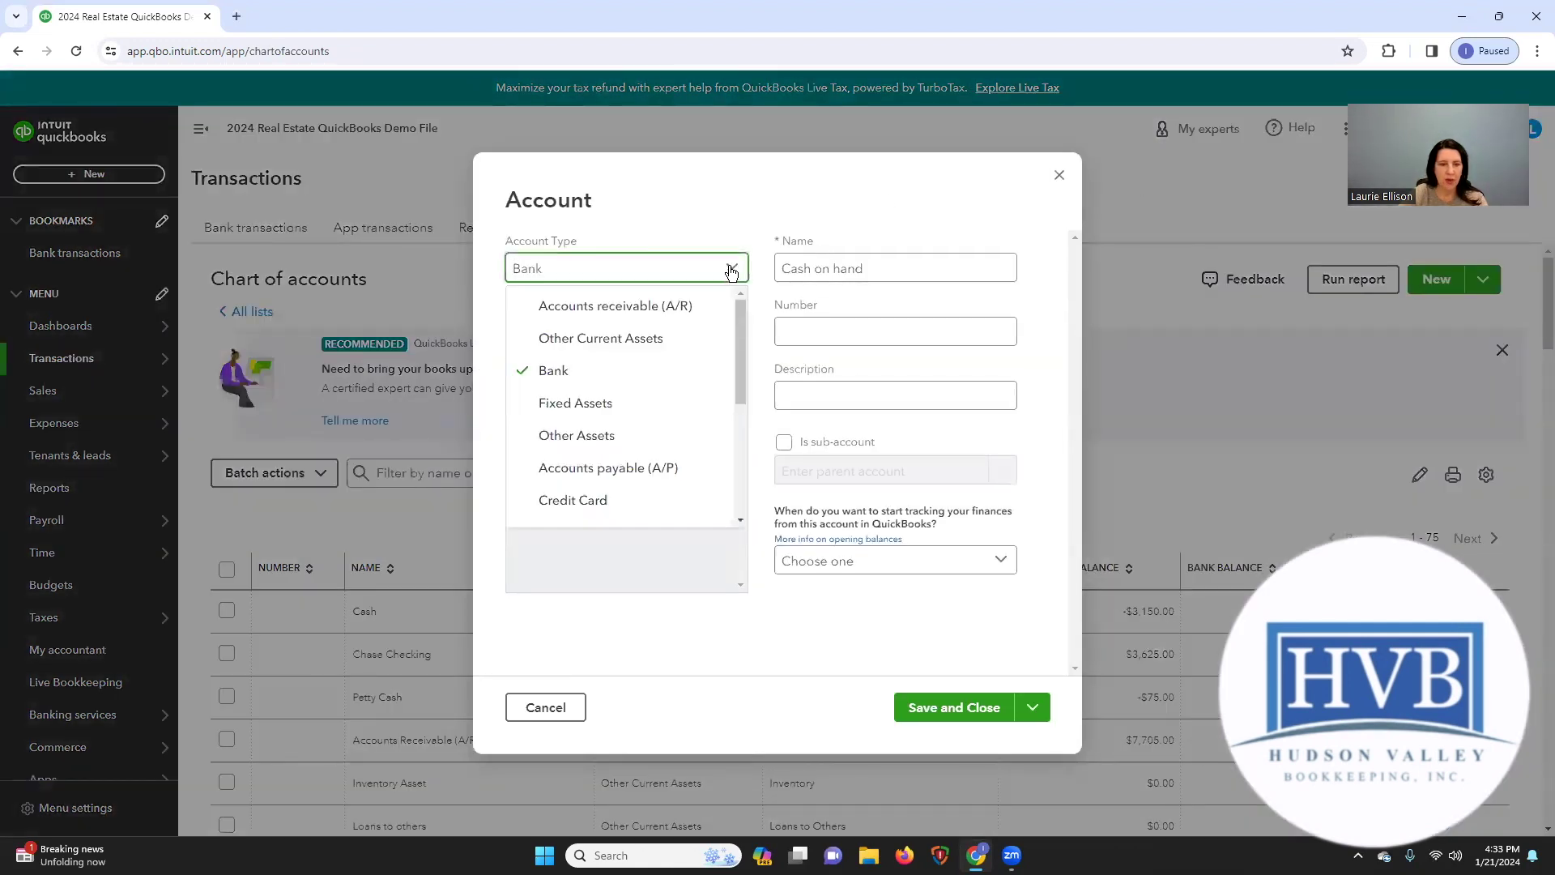
{"action": "left_click", "coordinate": [628, 410]}
{"action": "left_click", "coordinate": [665, 331]}
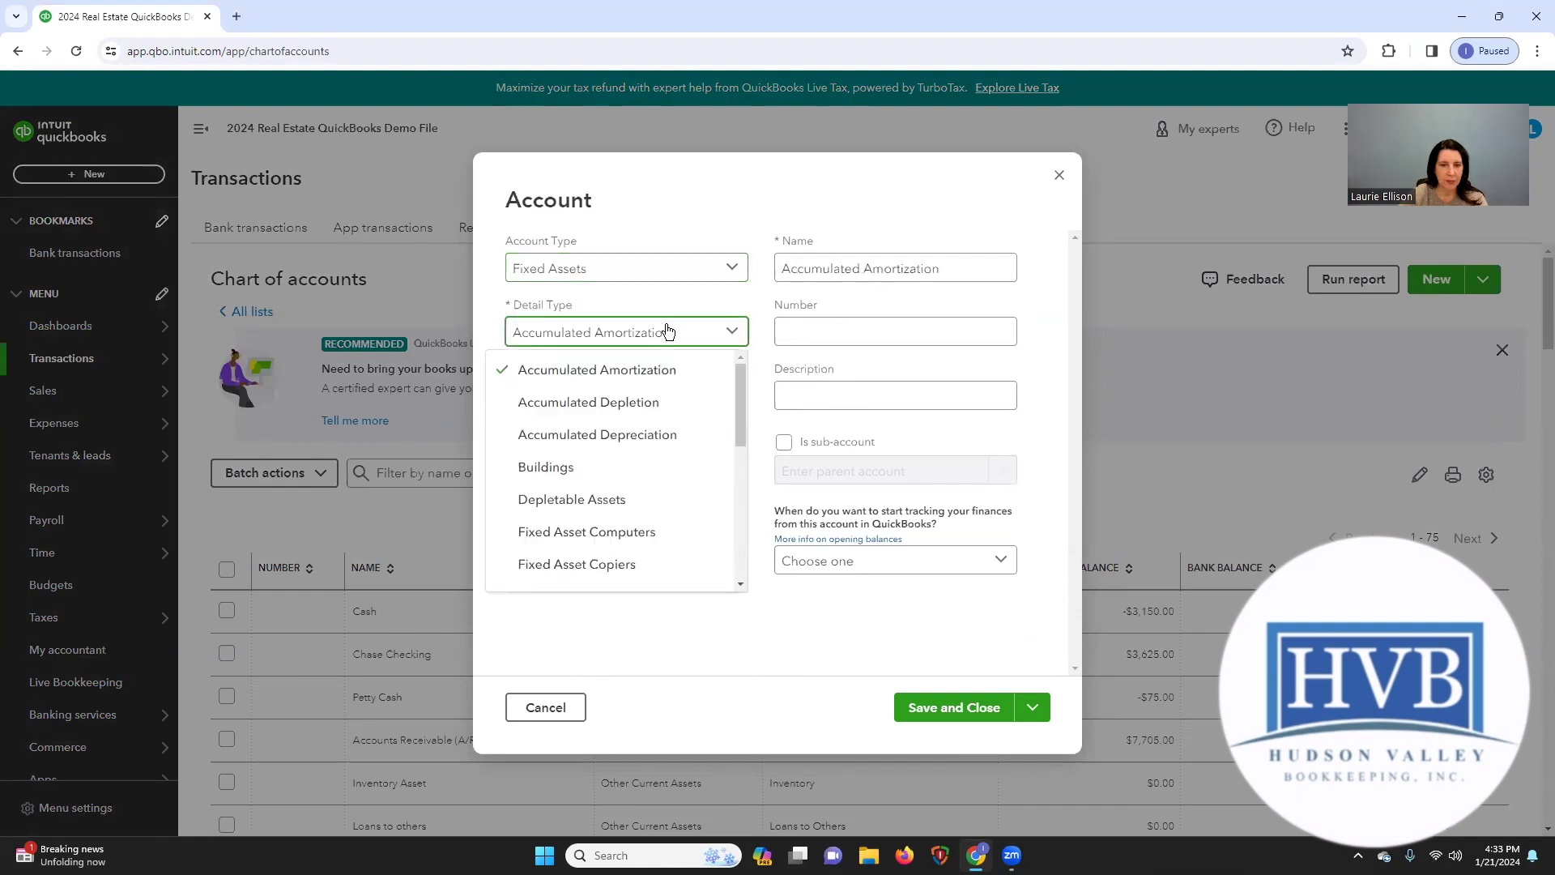
{"action": "left_click", "coordinate": [615, 467]}
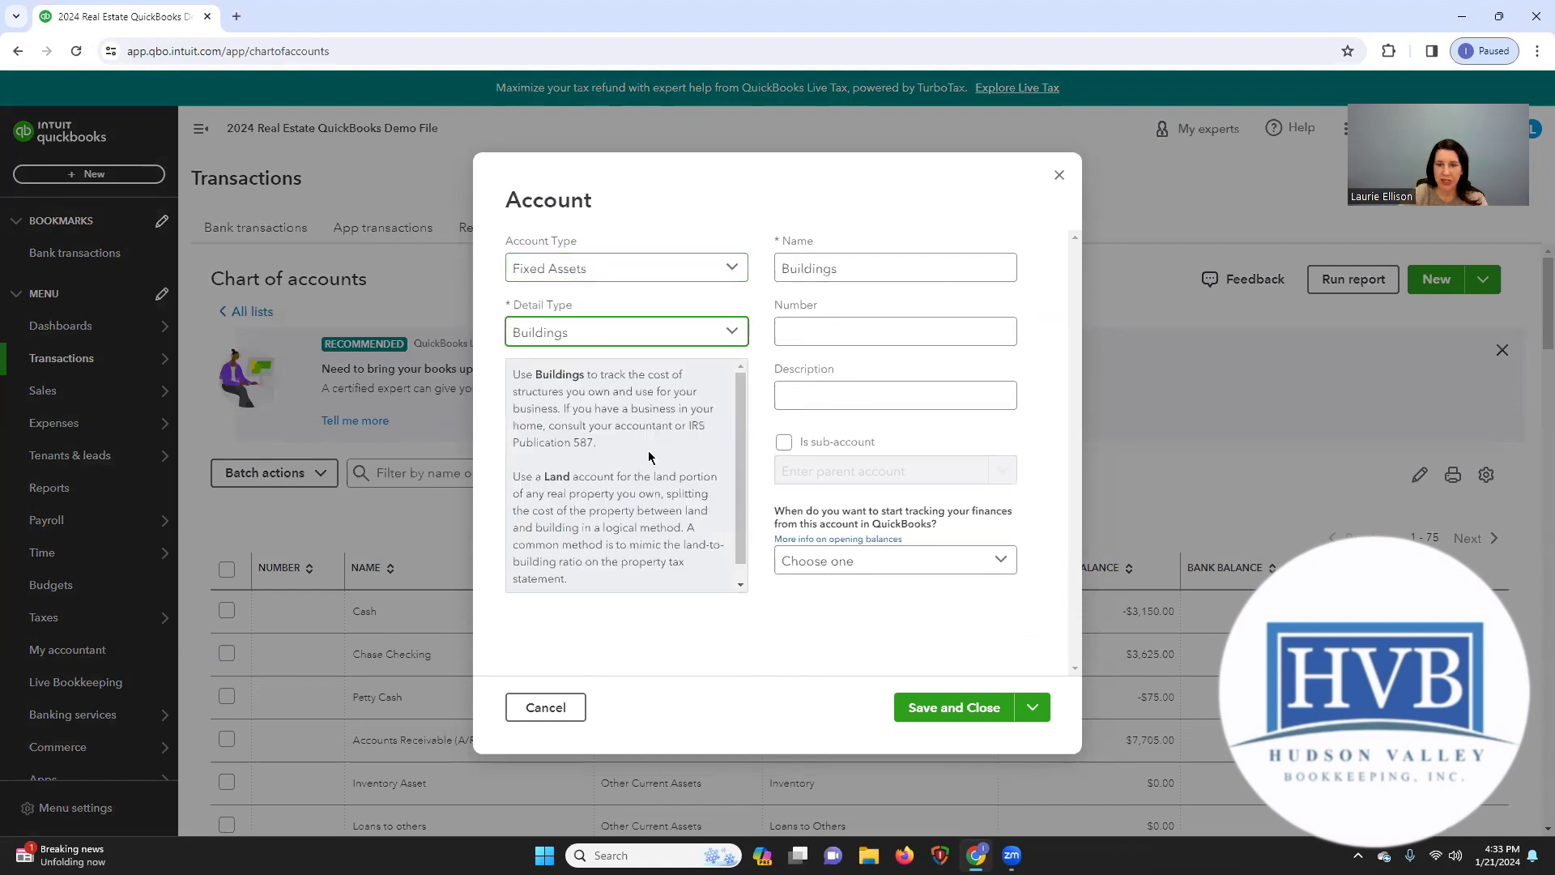
{"action": "left_click", "coordinate": [858, 265]}
{"action": "double_click", "coordinate": [931, 264]}
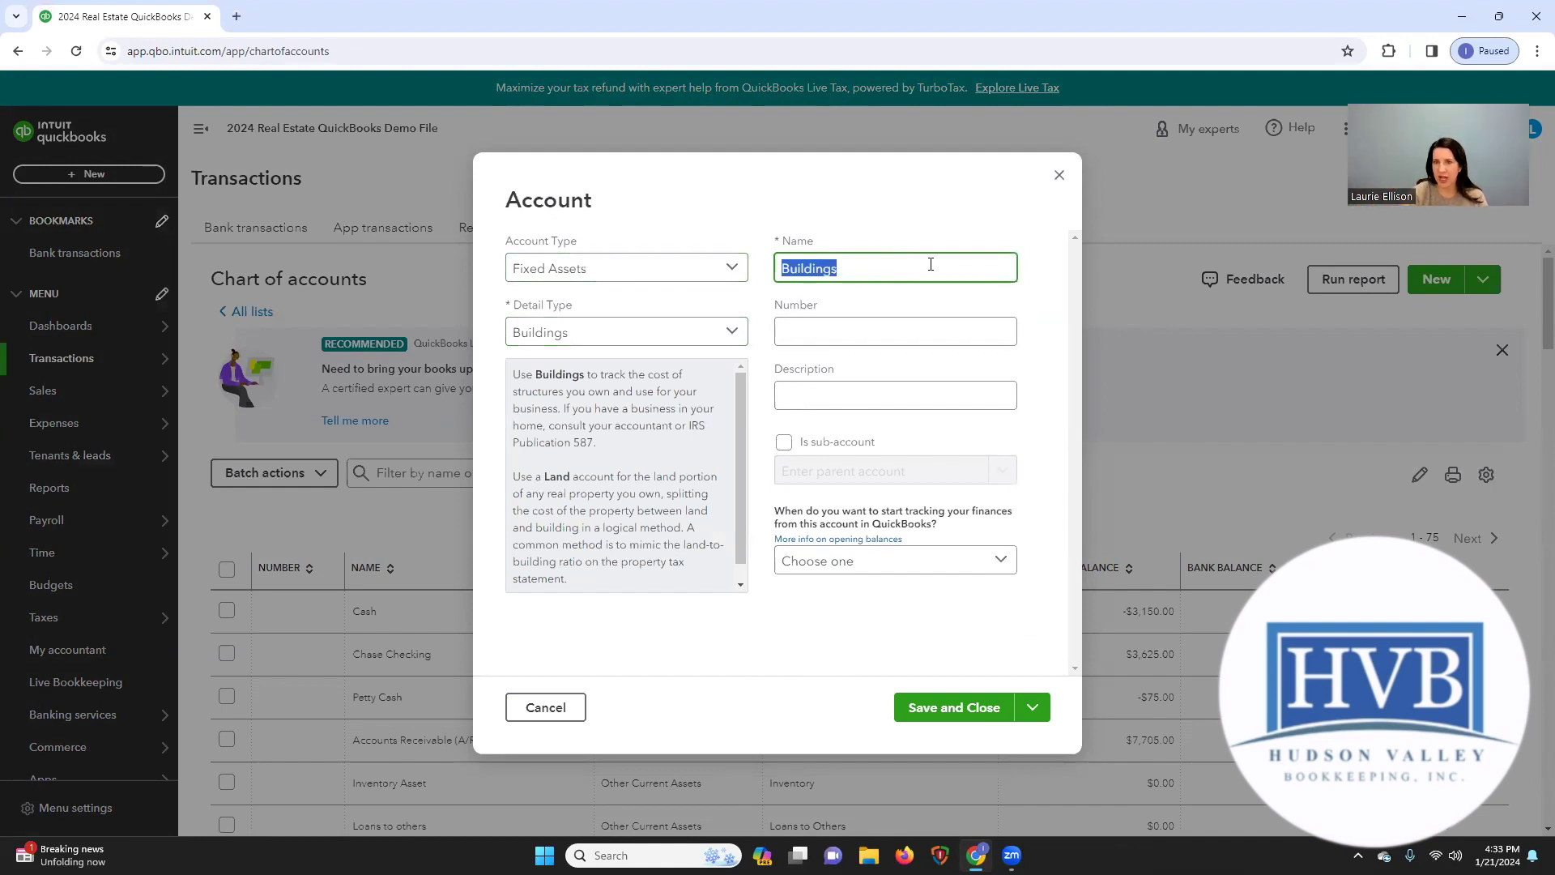
{"action": "type", "text": "123 M"}
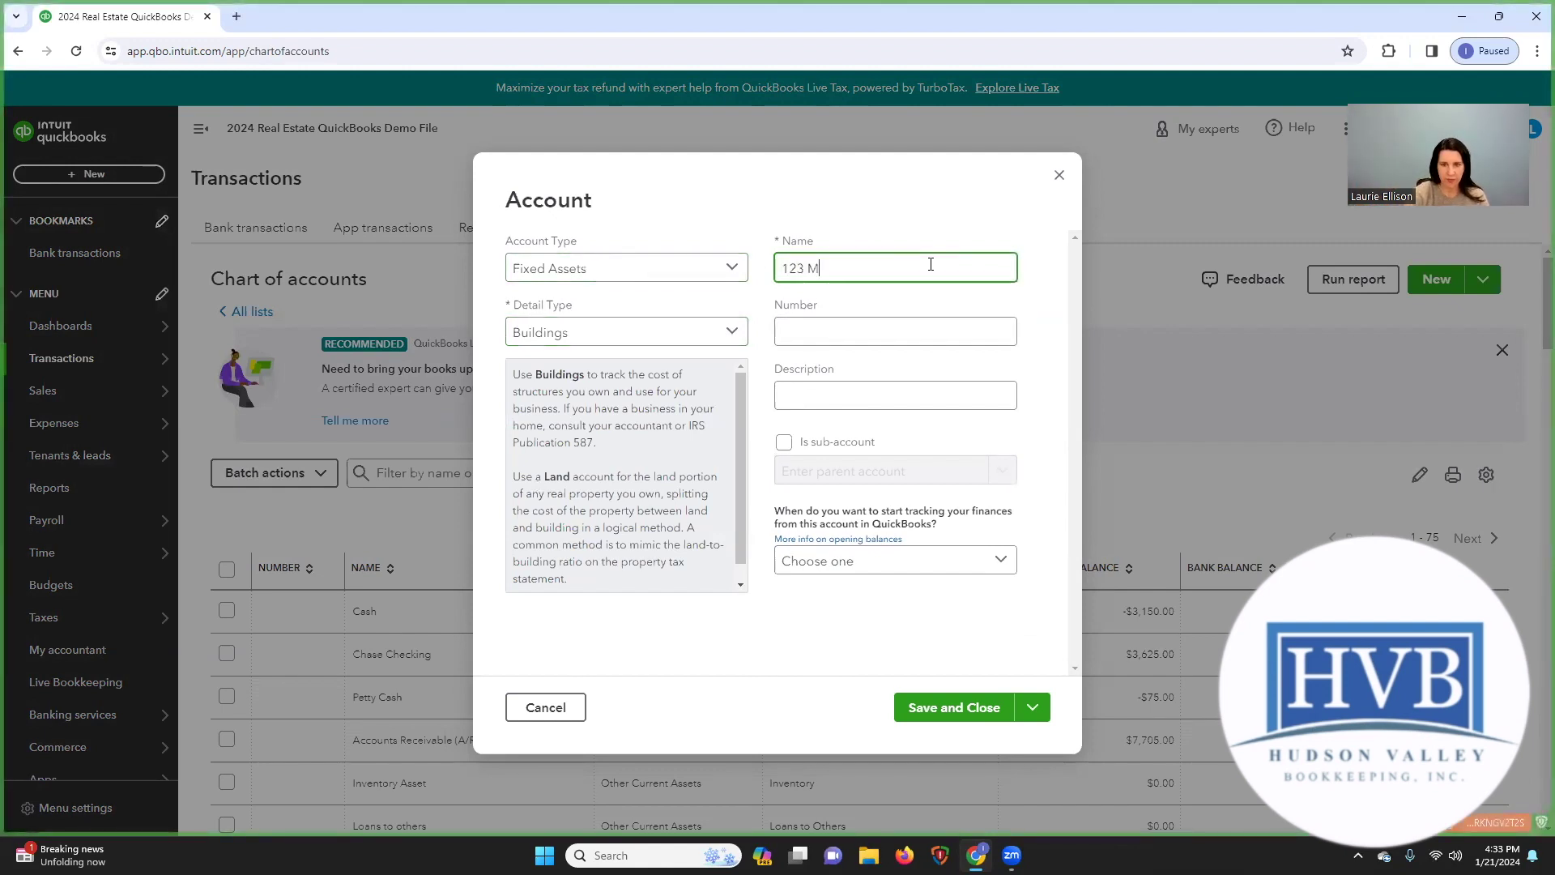
{"action": "type", "text": "ain Street"}
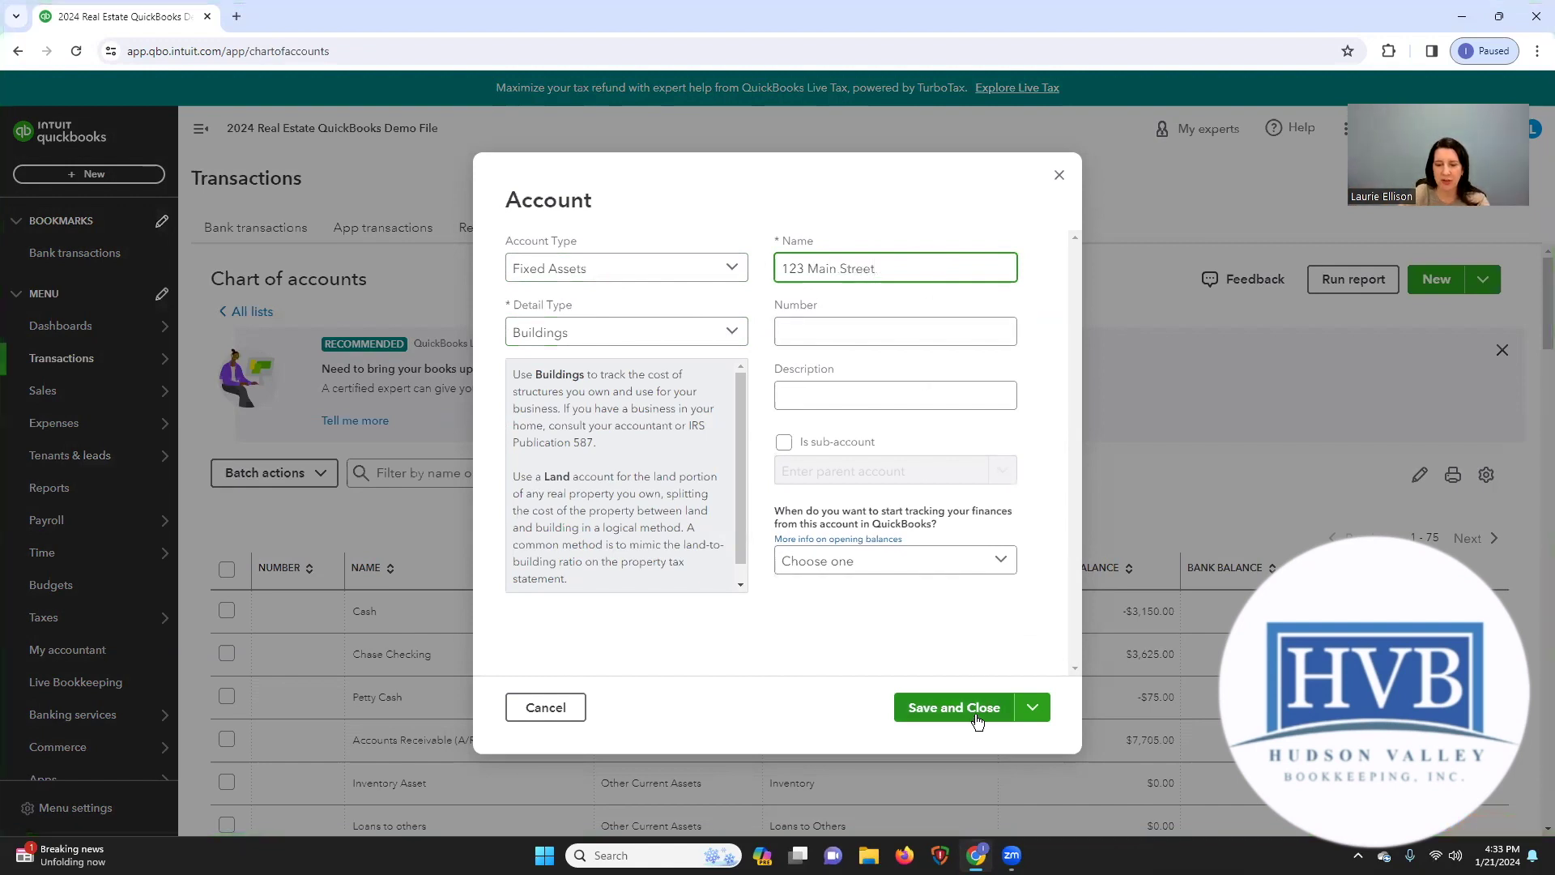
{"action": "left_click", "coordinate": [1031, 712]}
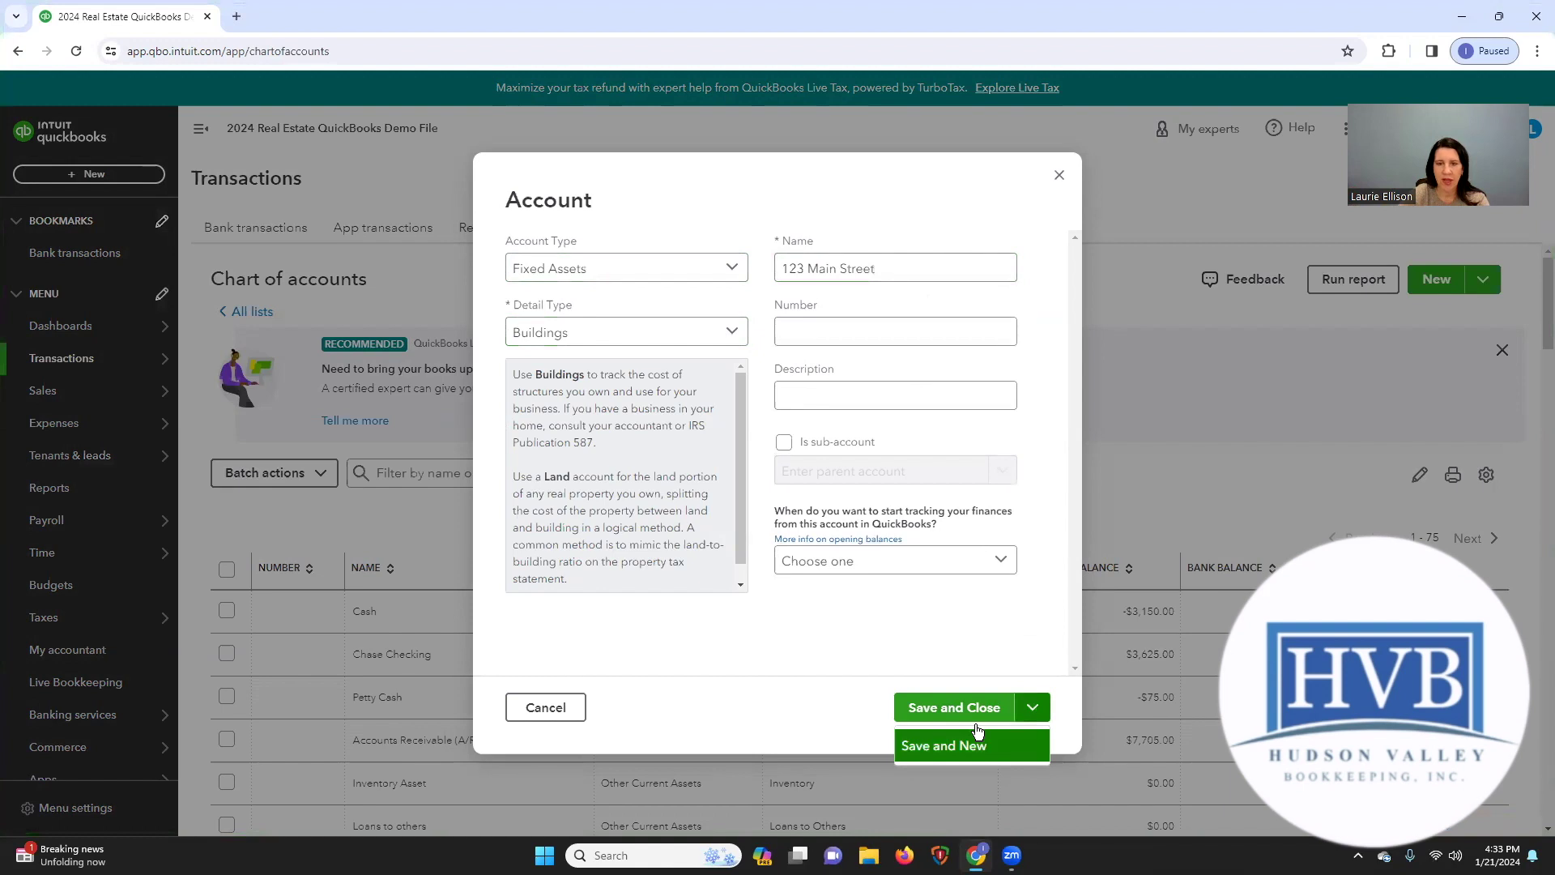
{"action": "left_click", "coordinate": [976, 724]}
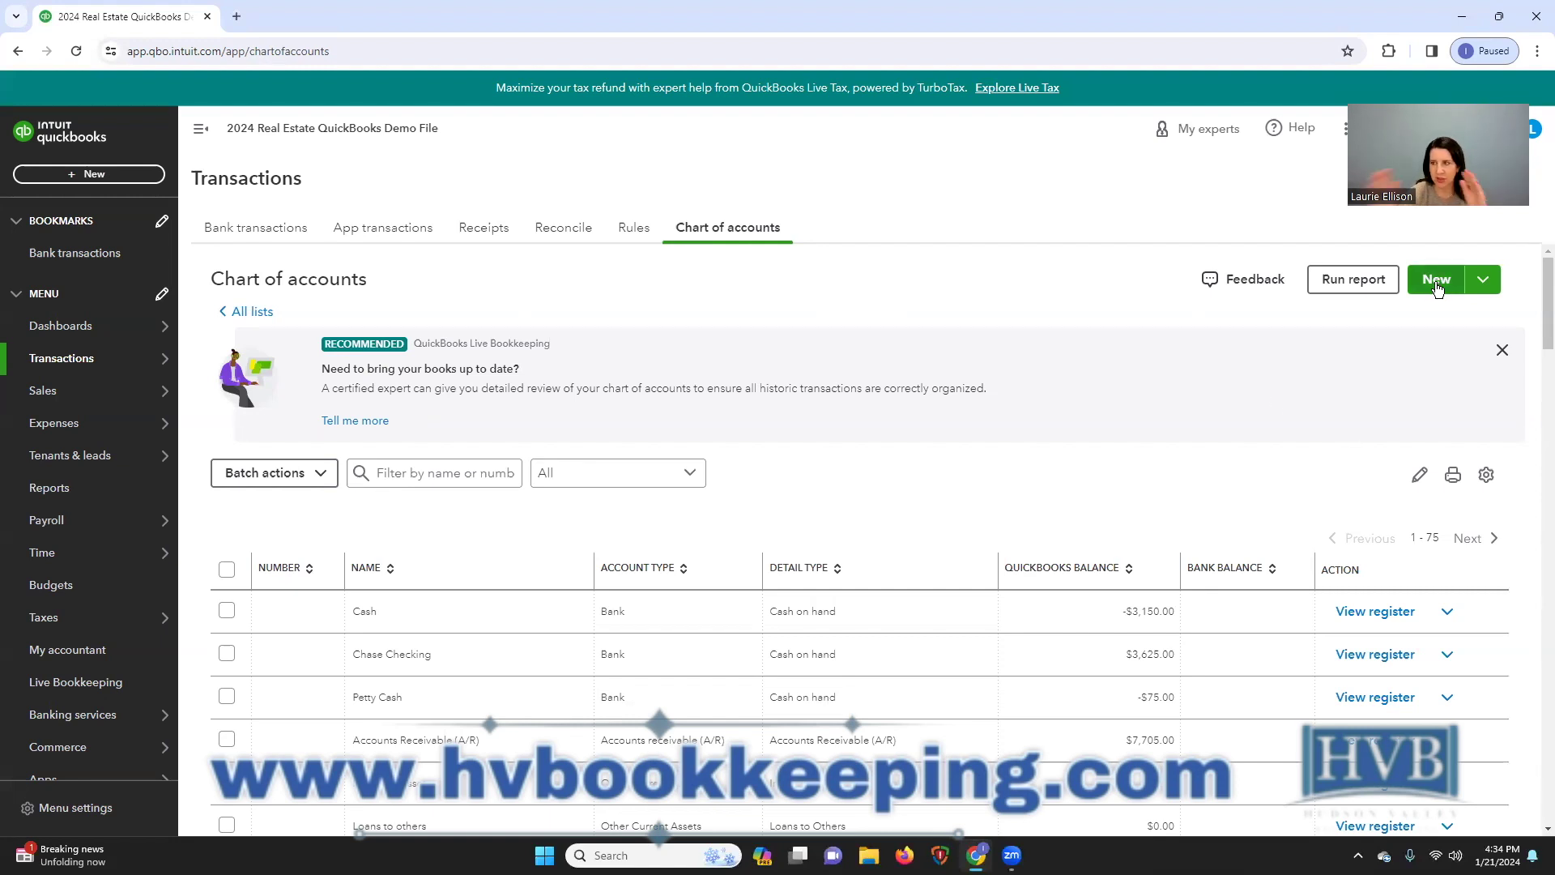
Step: Start a new Fixed Assets / Buildings account as a sub-account of 123 Main Street
{"action": "left_click", "coordinate": [1437, 281]}
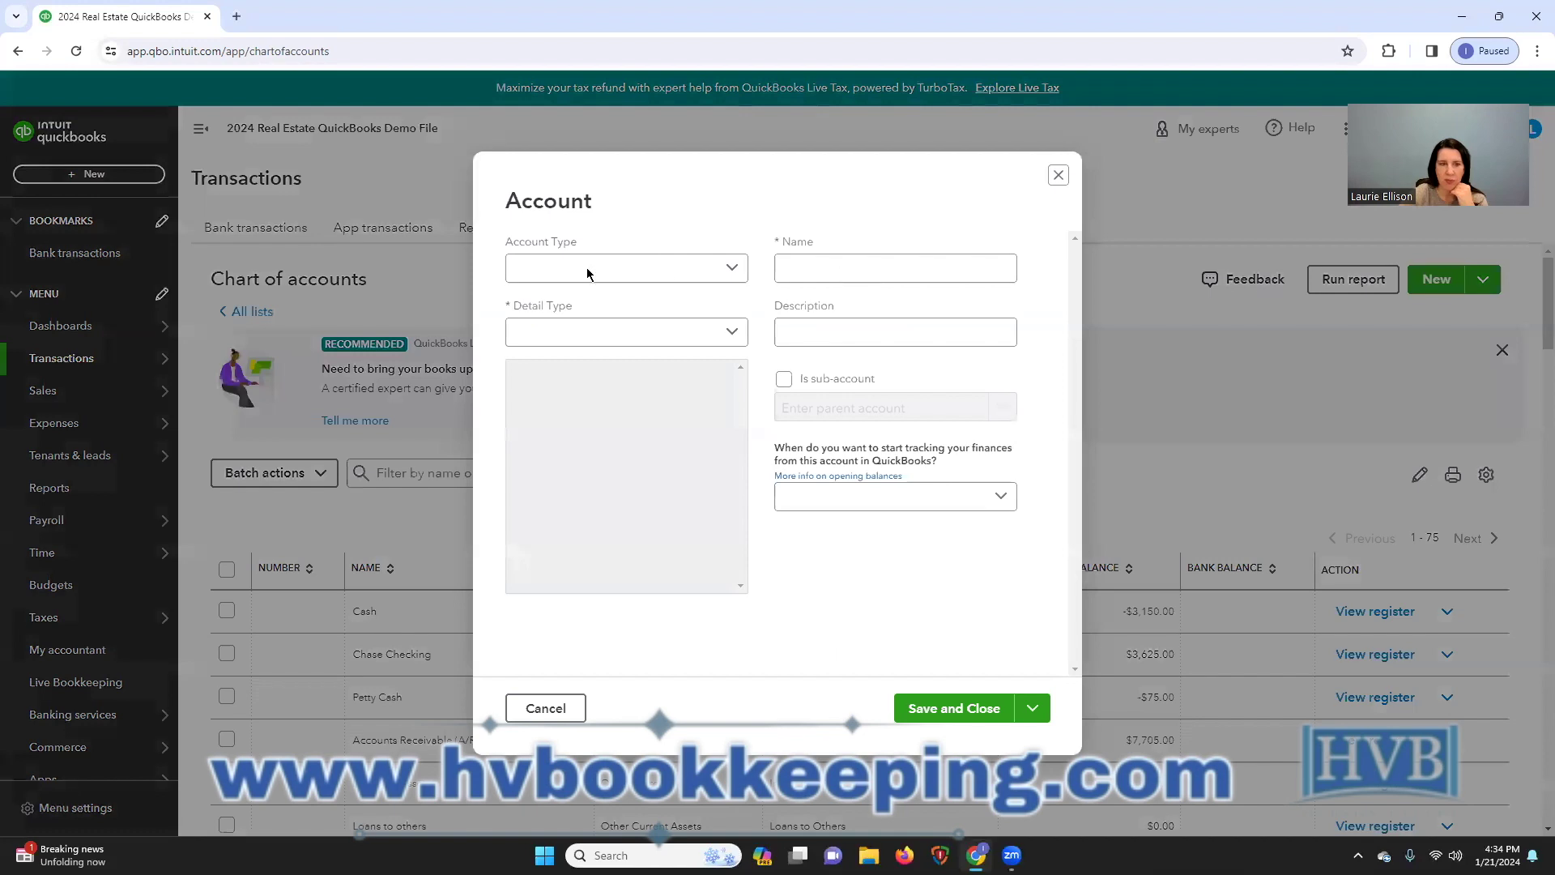
{"action": "left_click", "coordinate": [588, 274]}
{"action": "scroll", "coordinate": [607, 451], "scroll_direction": "down", "scroll_amount": 2}
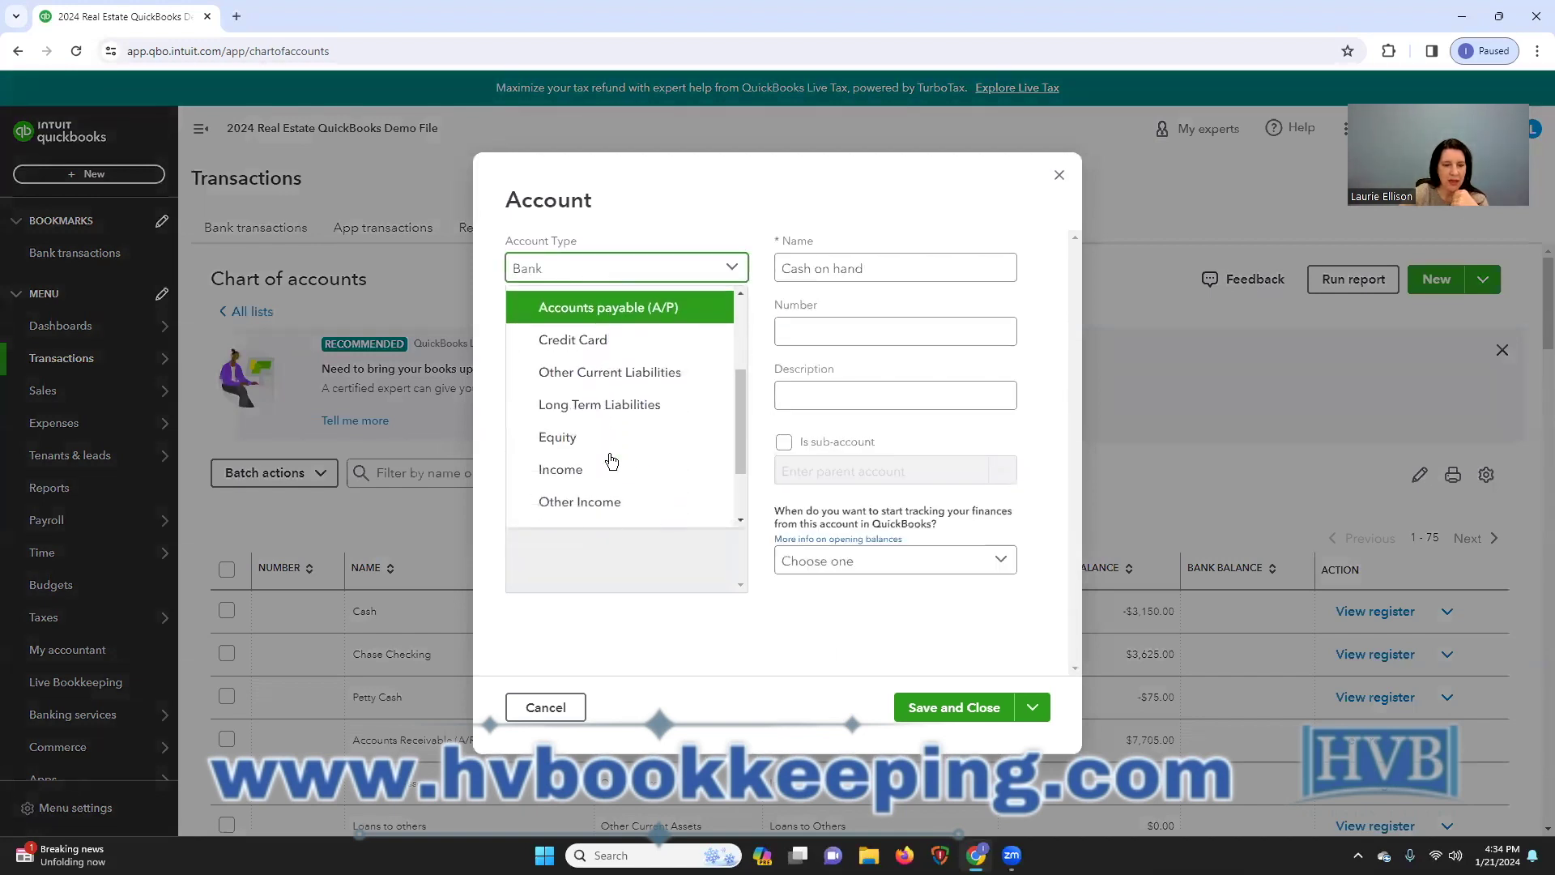
{"action": "scroll", "coordinate": [612, 461], "scroll_direction": "down", "scroll_amount": 2}
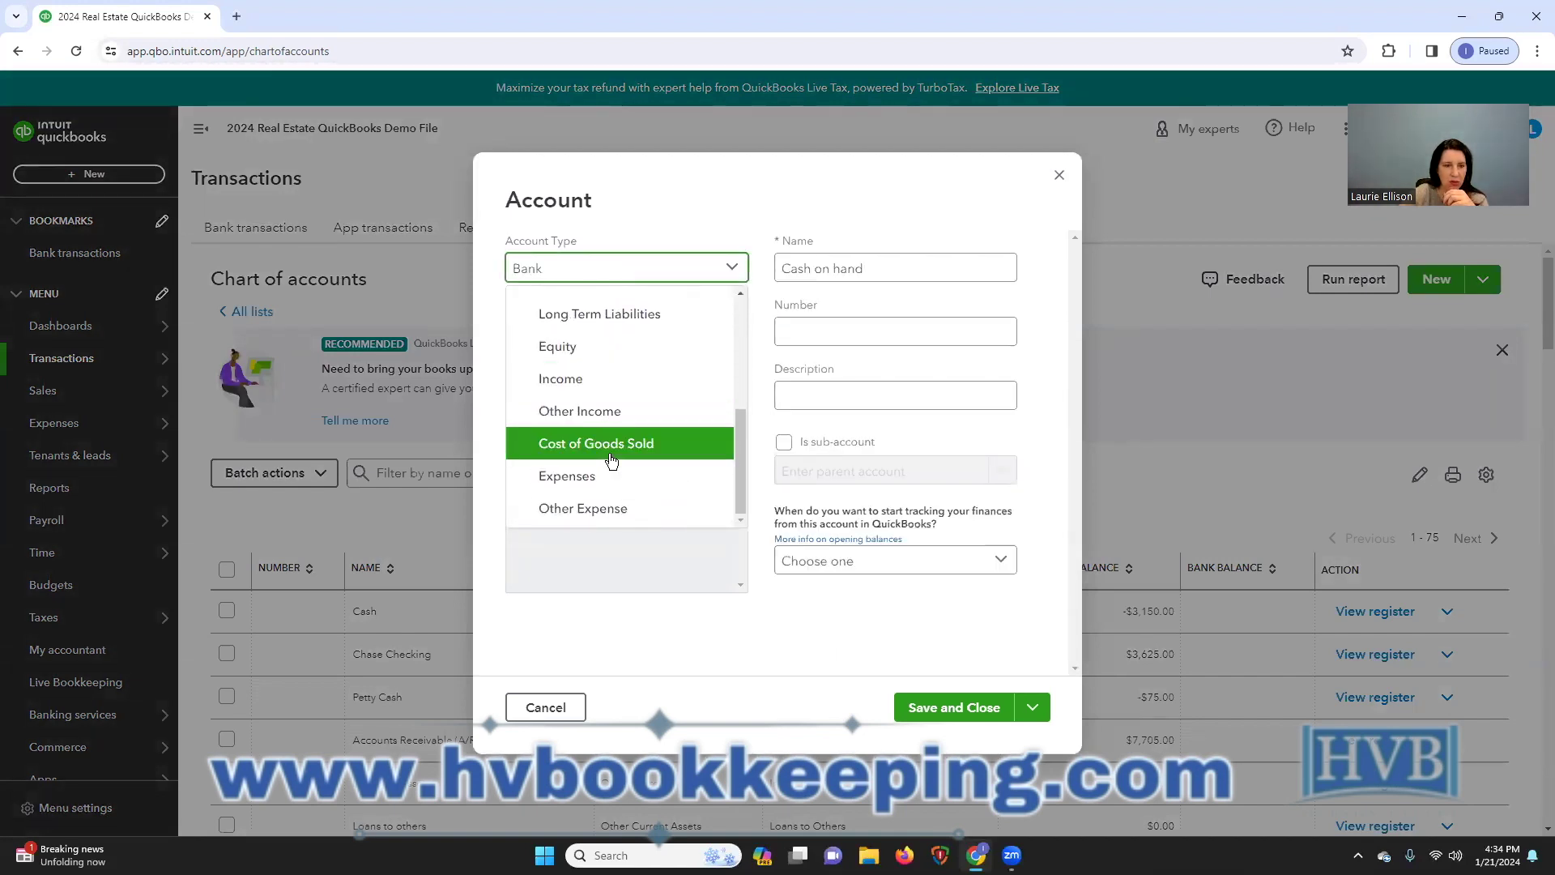
{"action": "scroll", "coordinate": [607, 459], "scroll_direction": "up", "scroll_amount": 4}
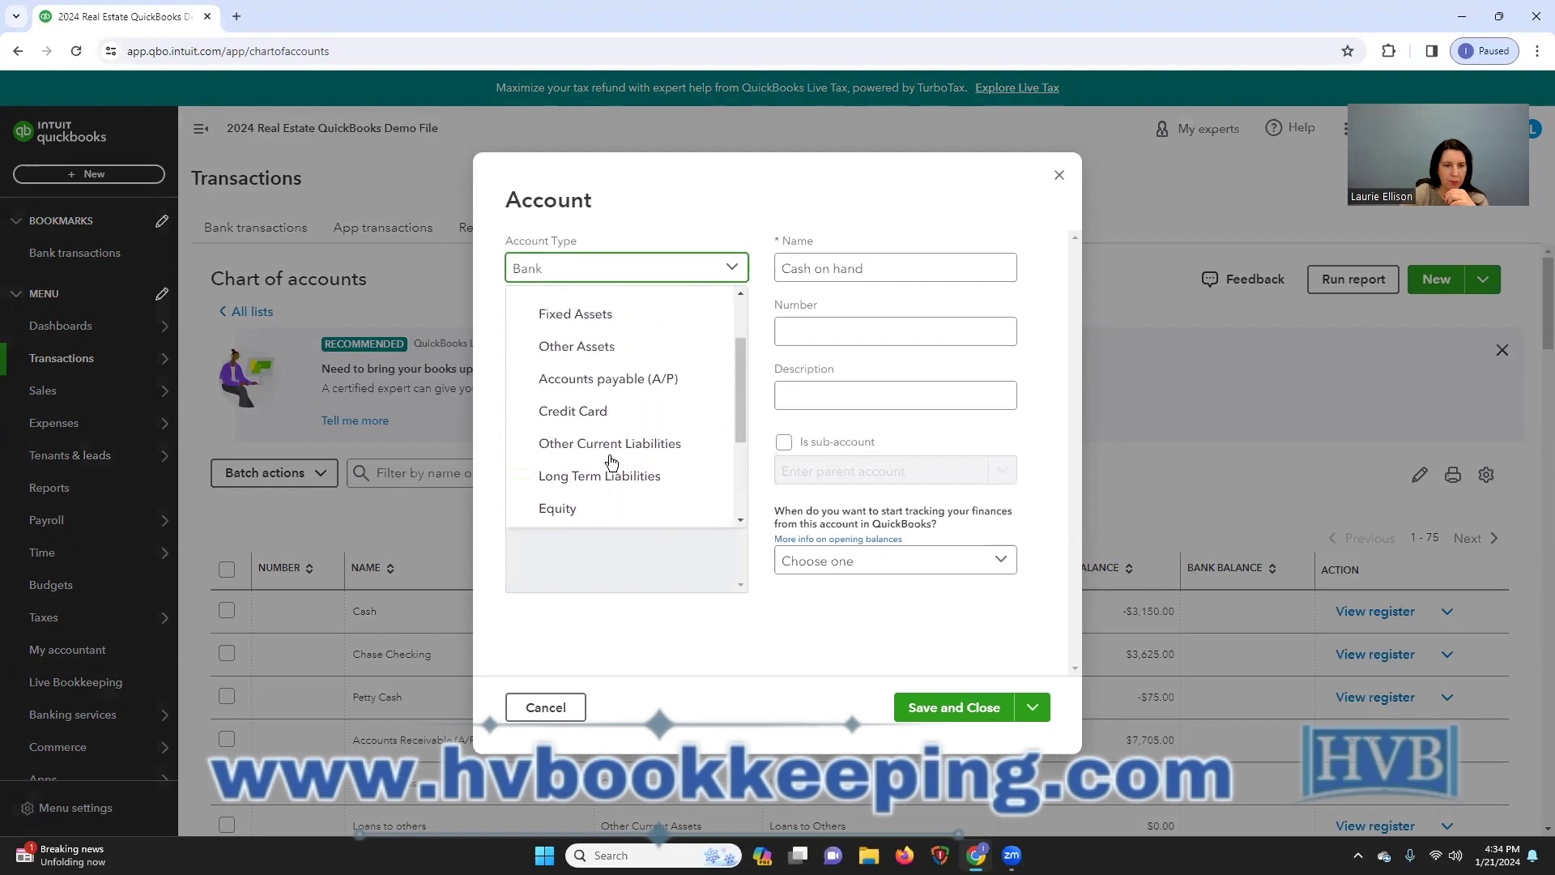
{"action": "left_click", "coordinate": [603, 318]}
{"action": "left_click", "coordinate": [716, 333]}
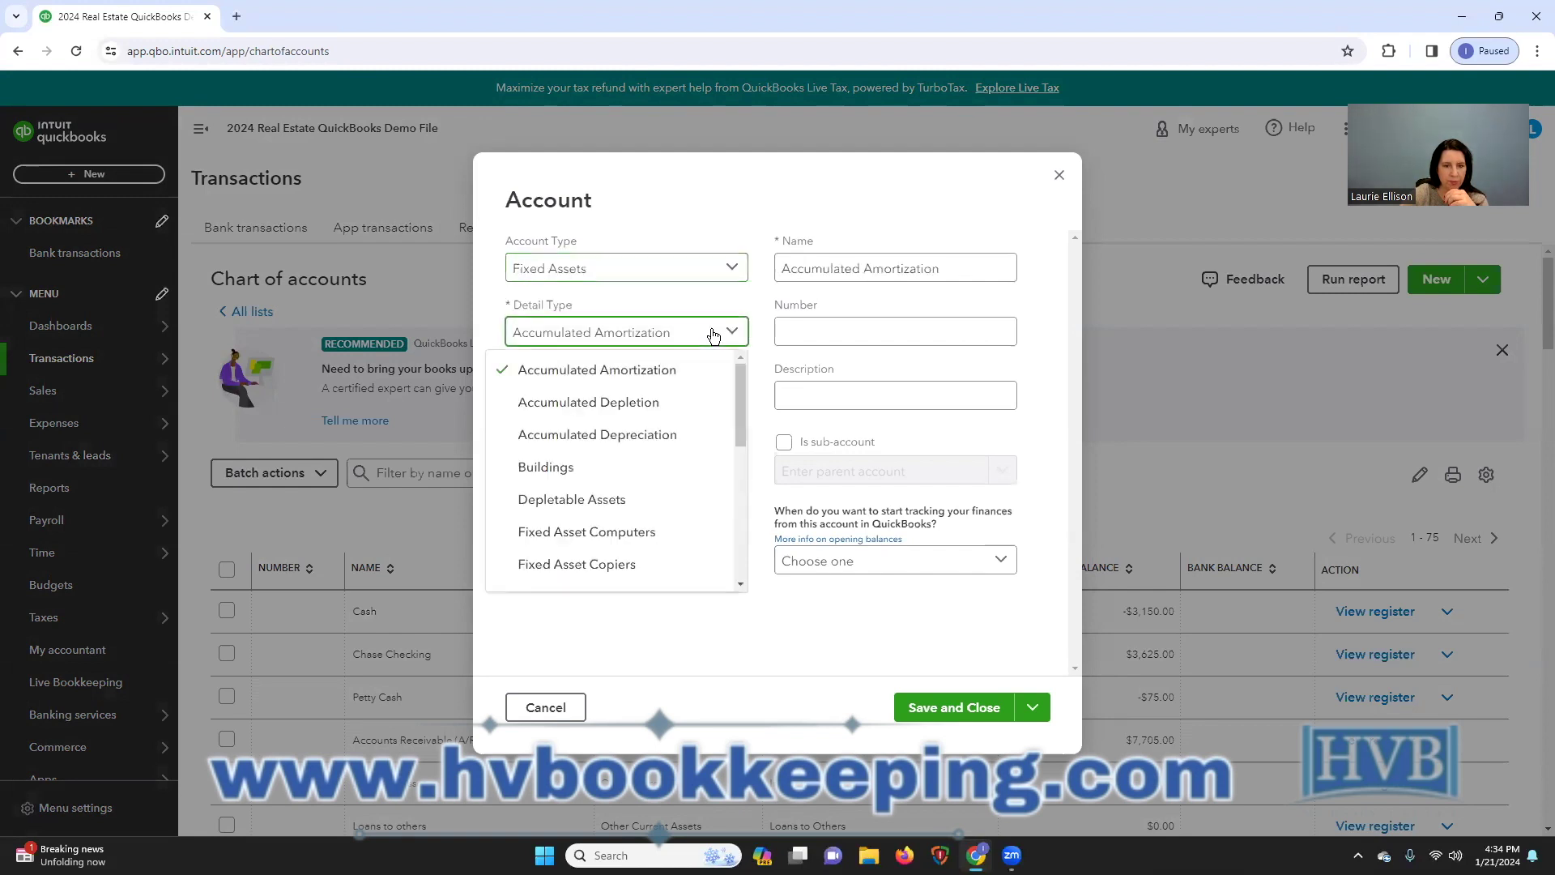
{"action": "left_click", "coordinate": [583, 468]}
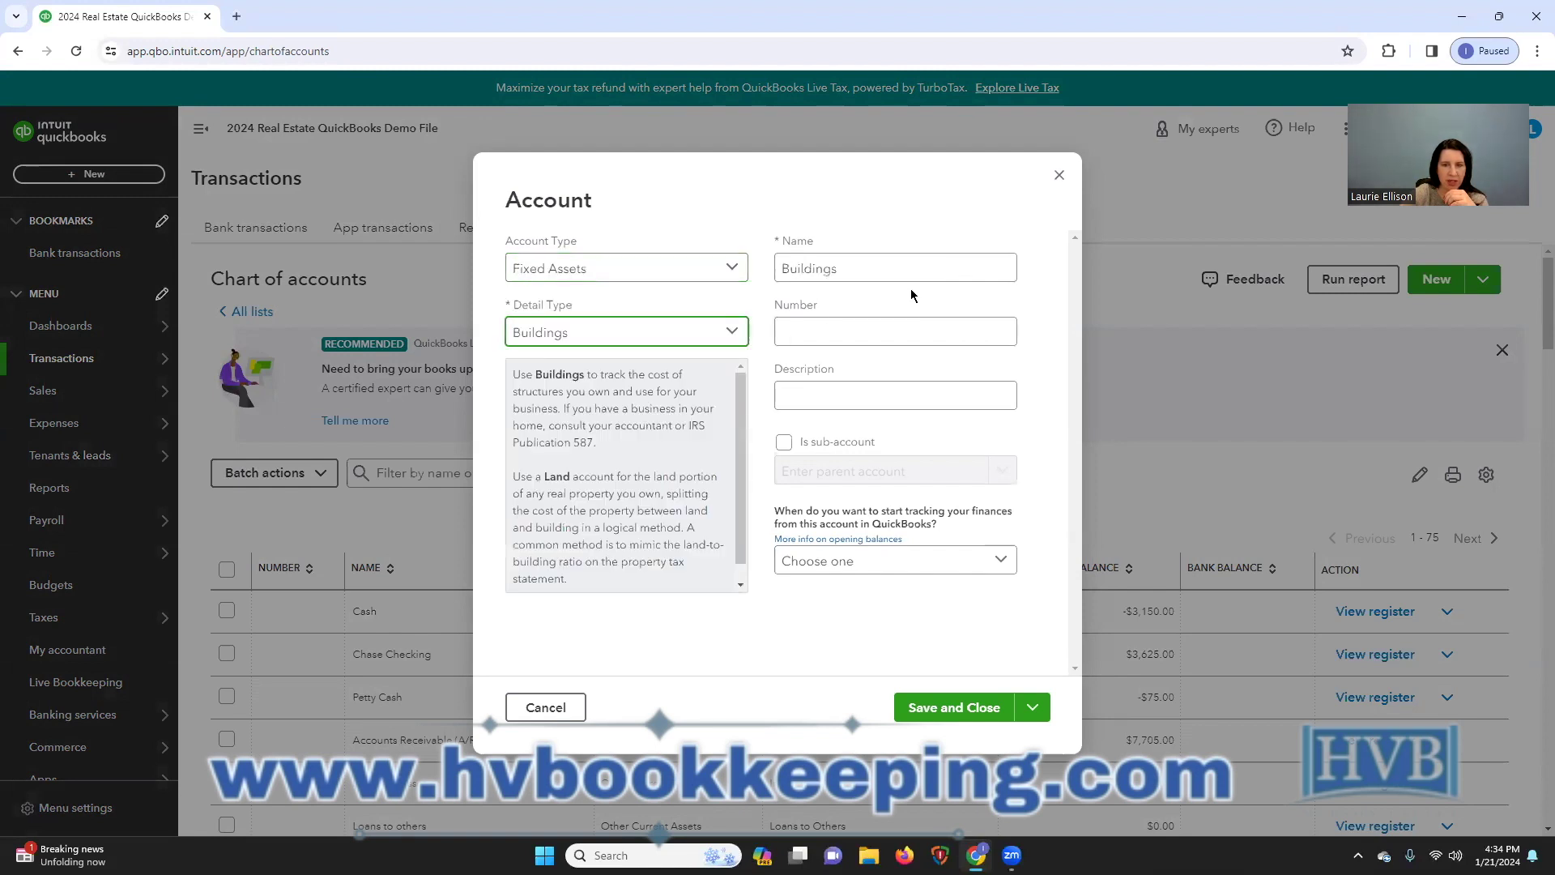
{"action": "left_click", "coordinate": [783, 442]}
{"action": "left_click", "coordinate": [804, 475]}
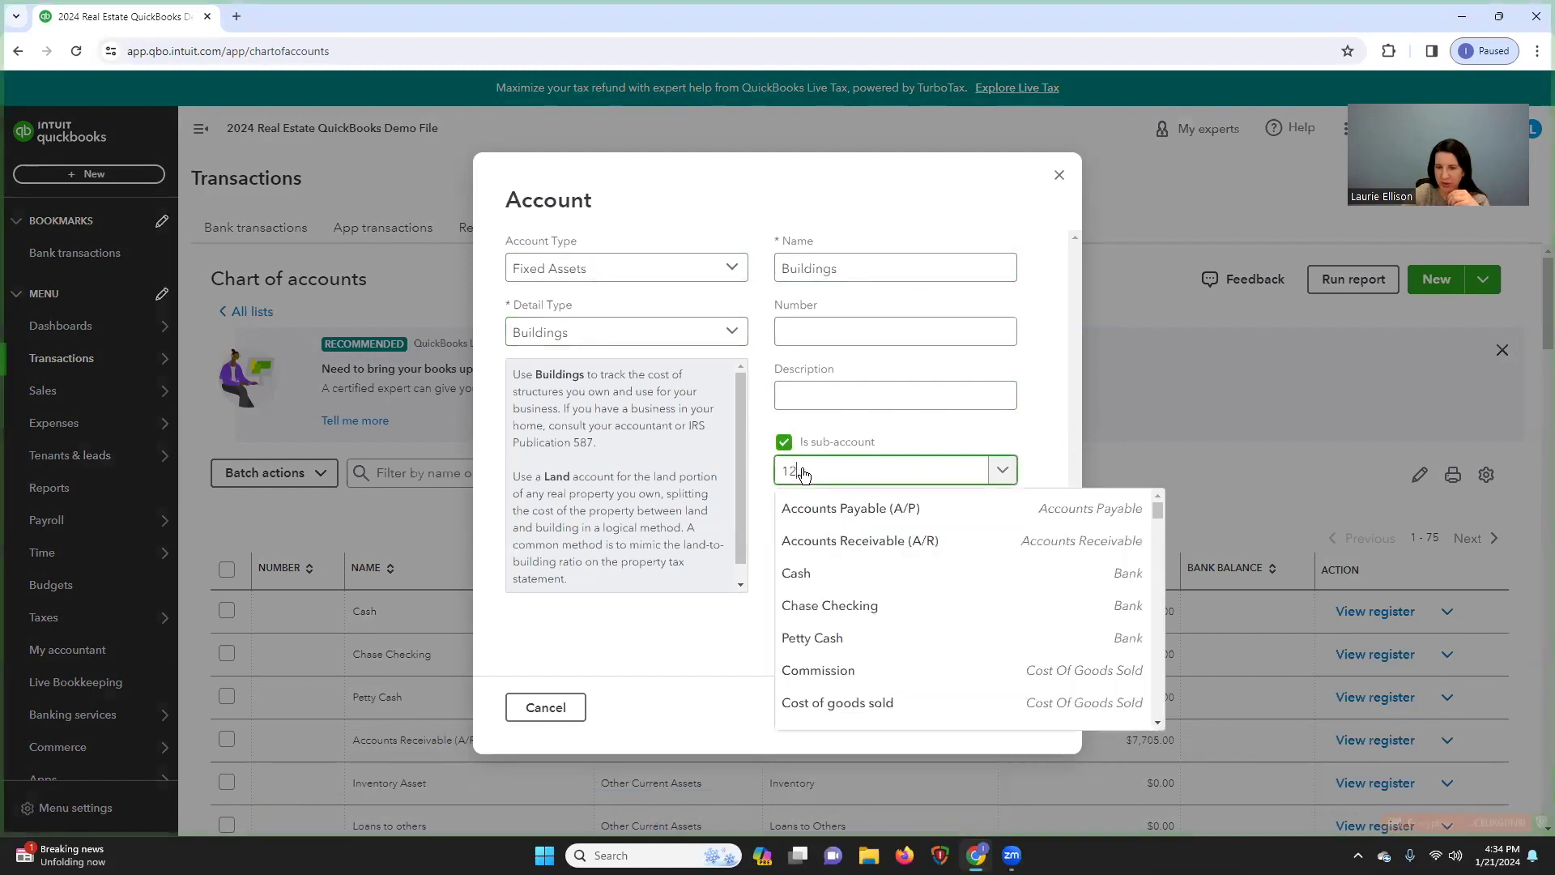
{"action": "type", "text": "123"}
{"action": "left_click", "coordinate": [842, 508]}
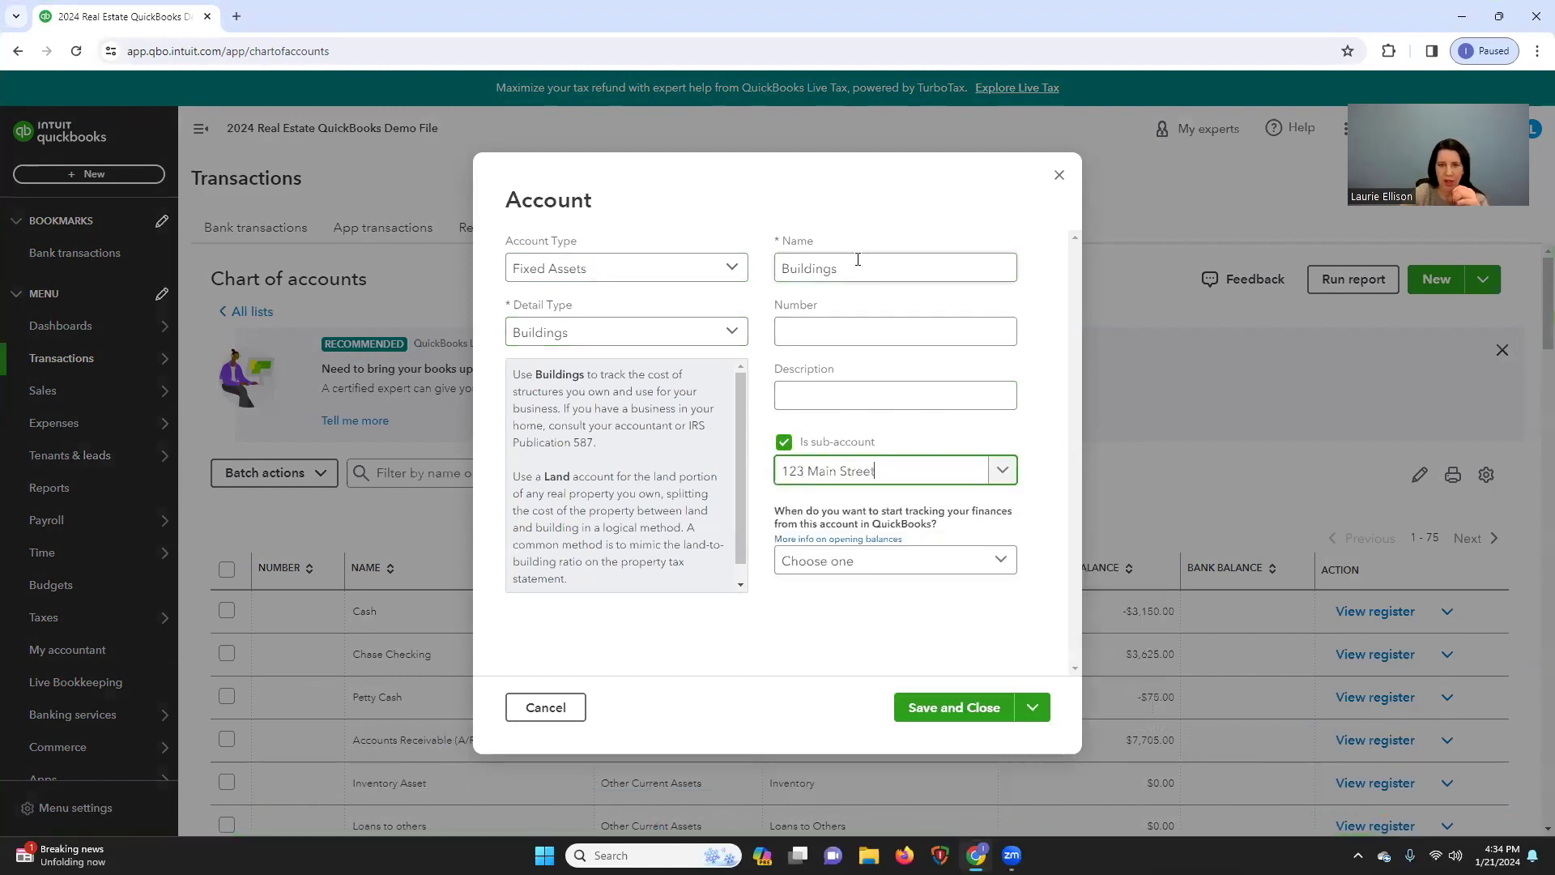
Step: Name the sub-account 'Purchase Price - 123 Main' and save and close
{"action": "left_click", "coordinate": [857, 260]}
{"action": "type", "text": "Bui"}
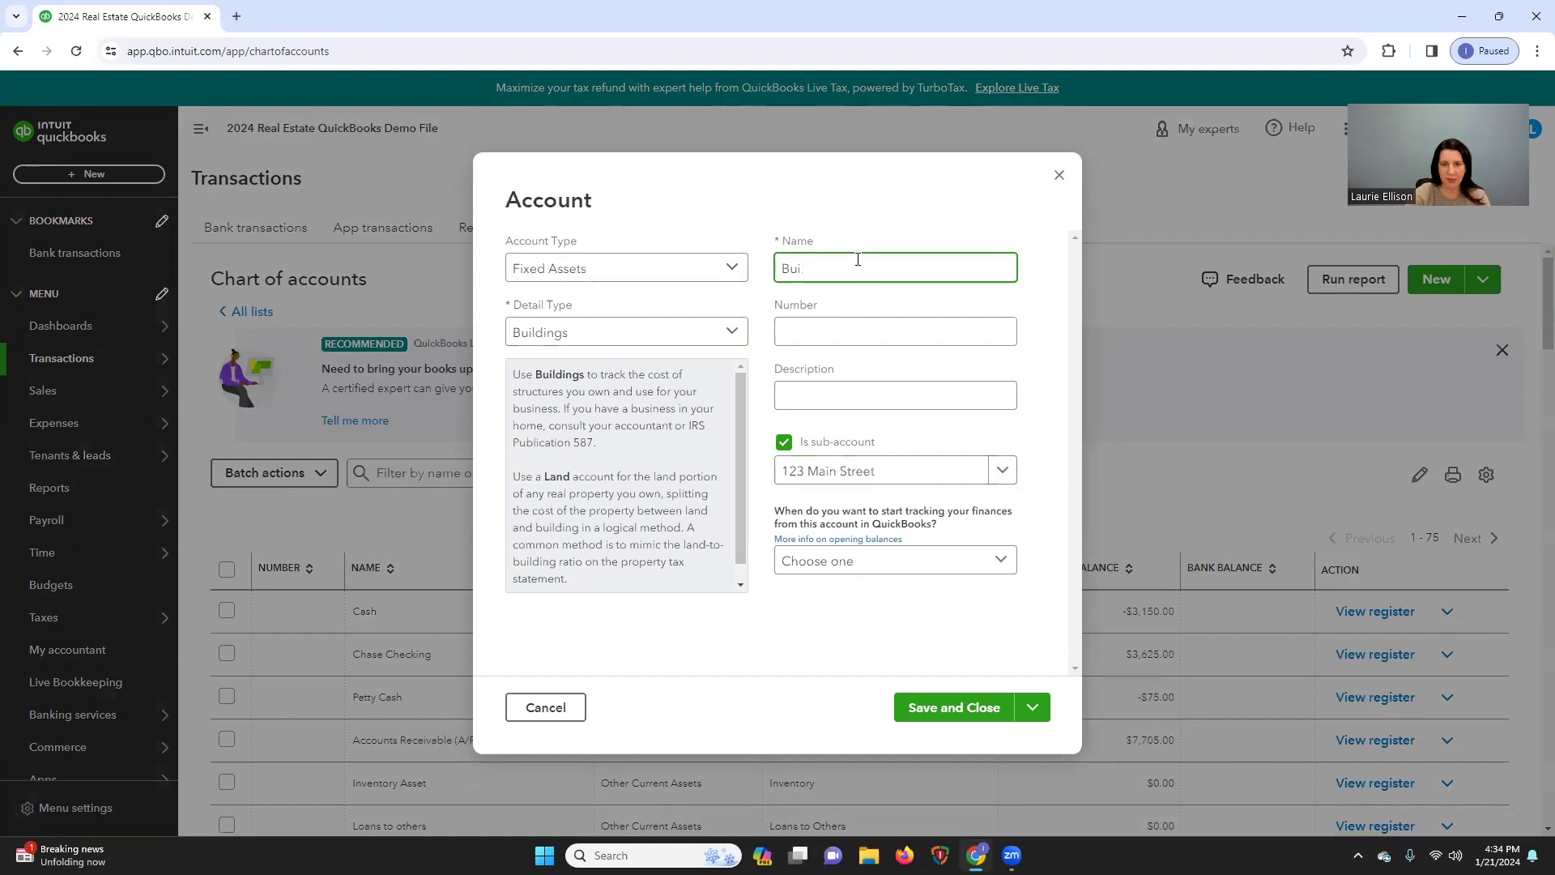
{"action": "key", "text": "BackSpace"}
{"action": "key", "text": "BackSpace"}
{"action": "key", "text": "BackSpace"}
{"action": "type", "text": "Purch"}
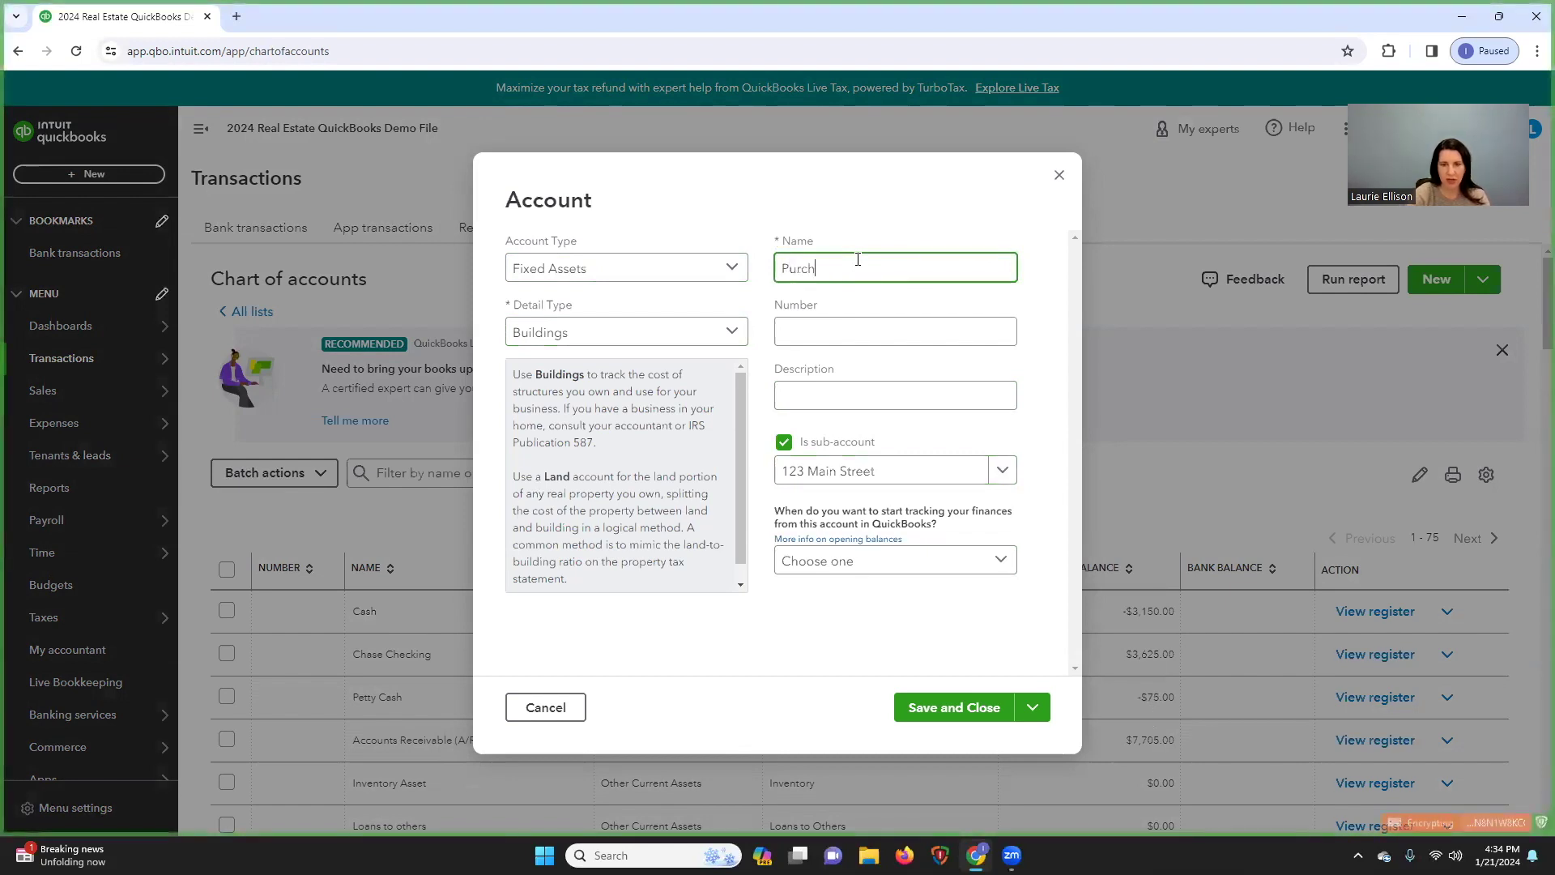
{"action": "type", "text": "ase Price - "}
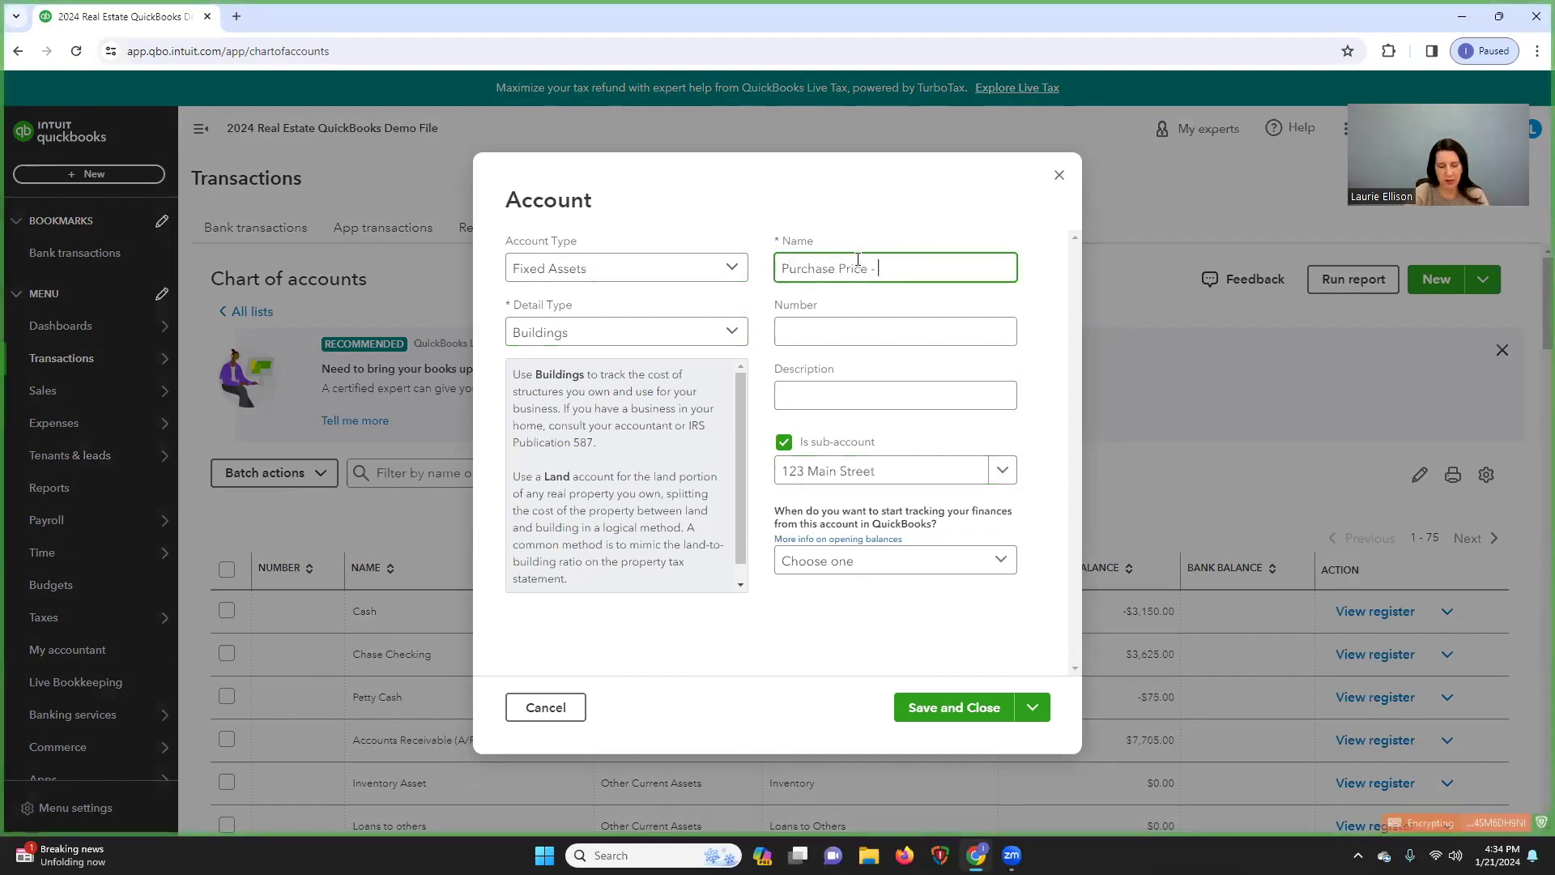
{"action": "type", "text": "123 Main"}
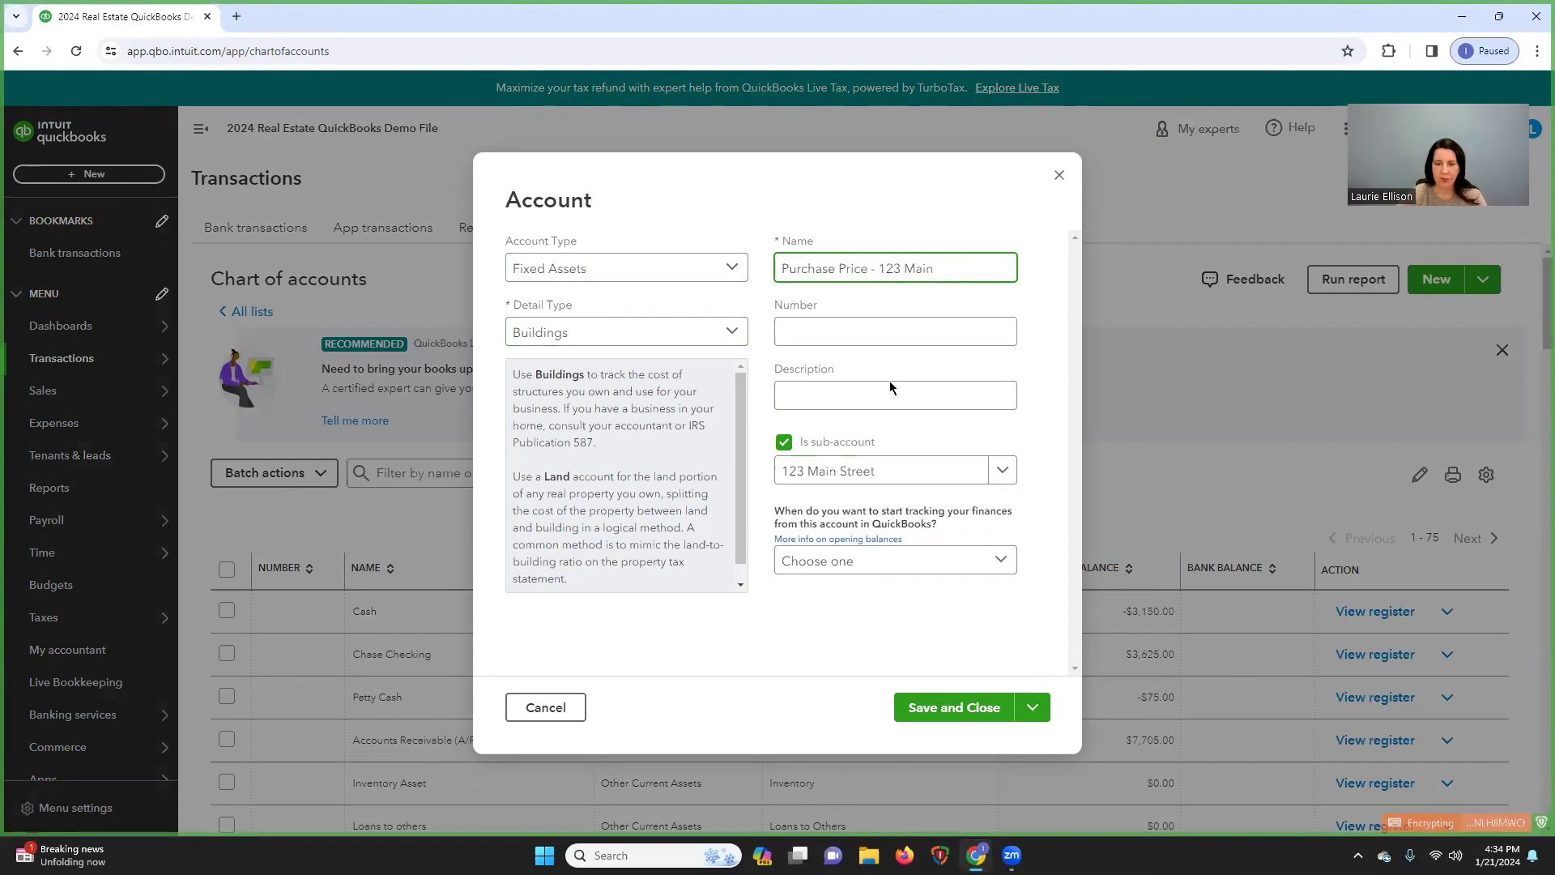
{"action": "left_click", "coordinate": [1032, 708]}
{"action": "left_click", "coordinate": [948, 741]}
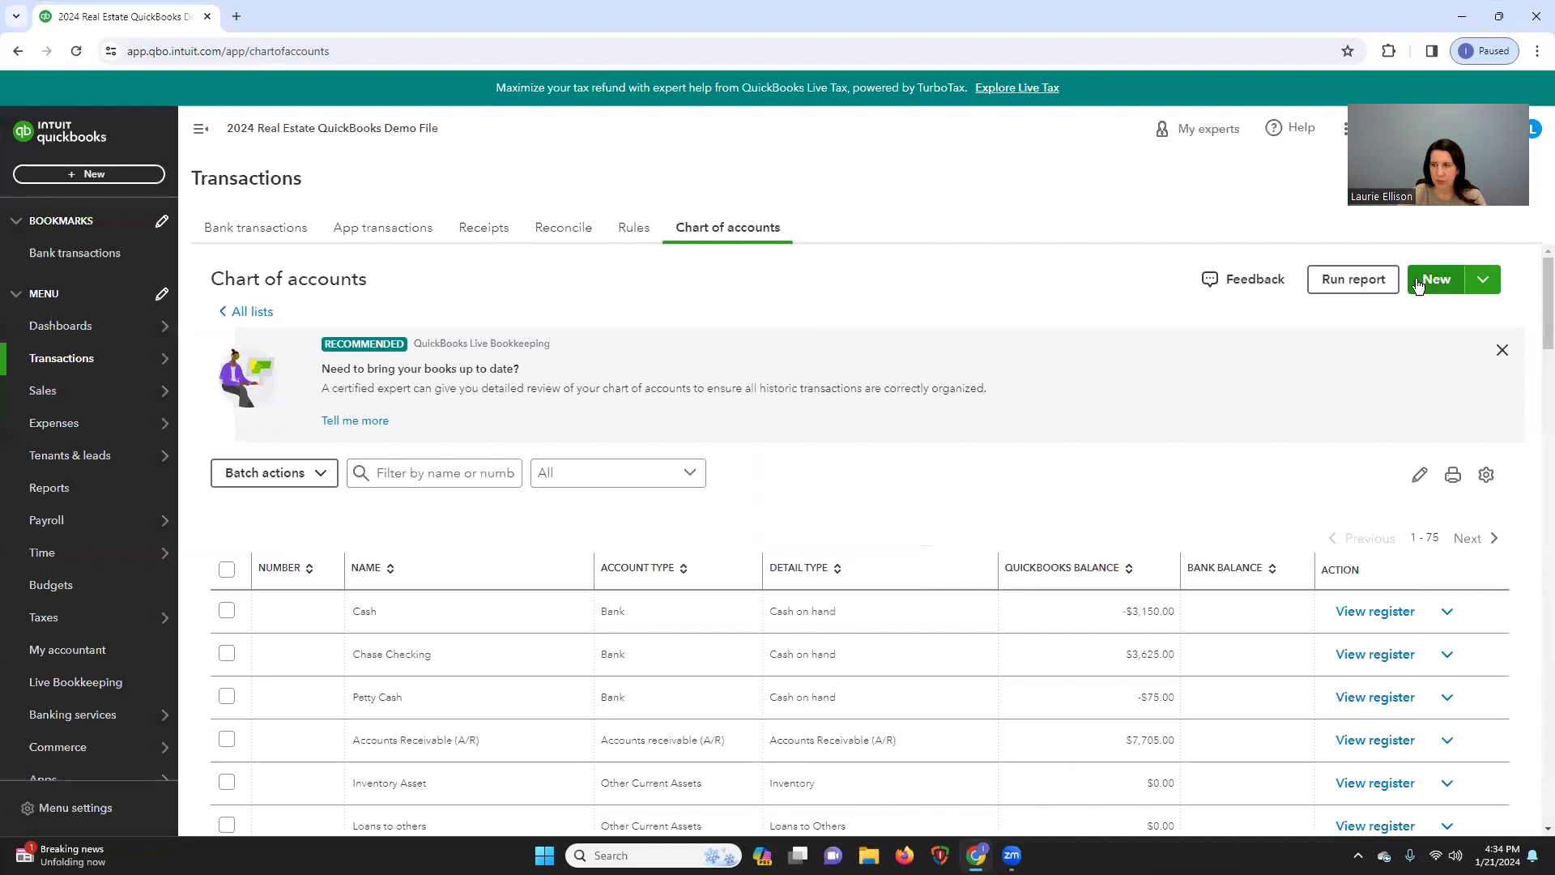
Step: Start a new Fixed Assets / Buildings account as a sub-account of 123 Main Street
{"action": "left_click", "coordinate": [1417, 284]}
{"action": "left_click", "coordinate": [665, 270]}
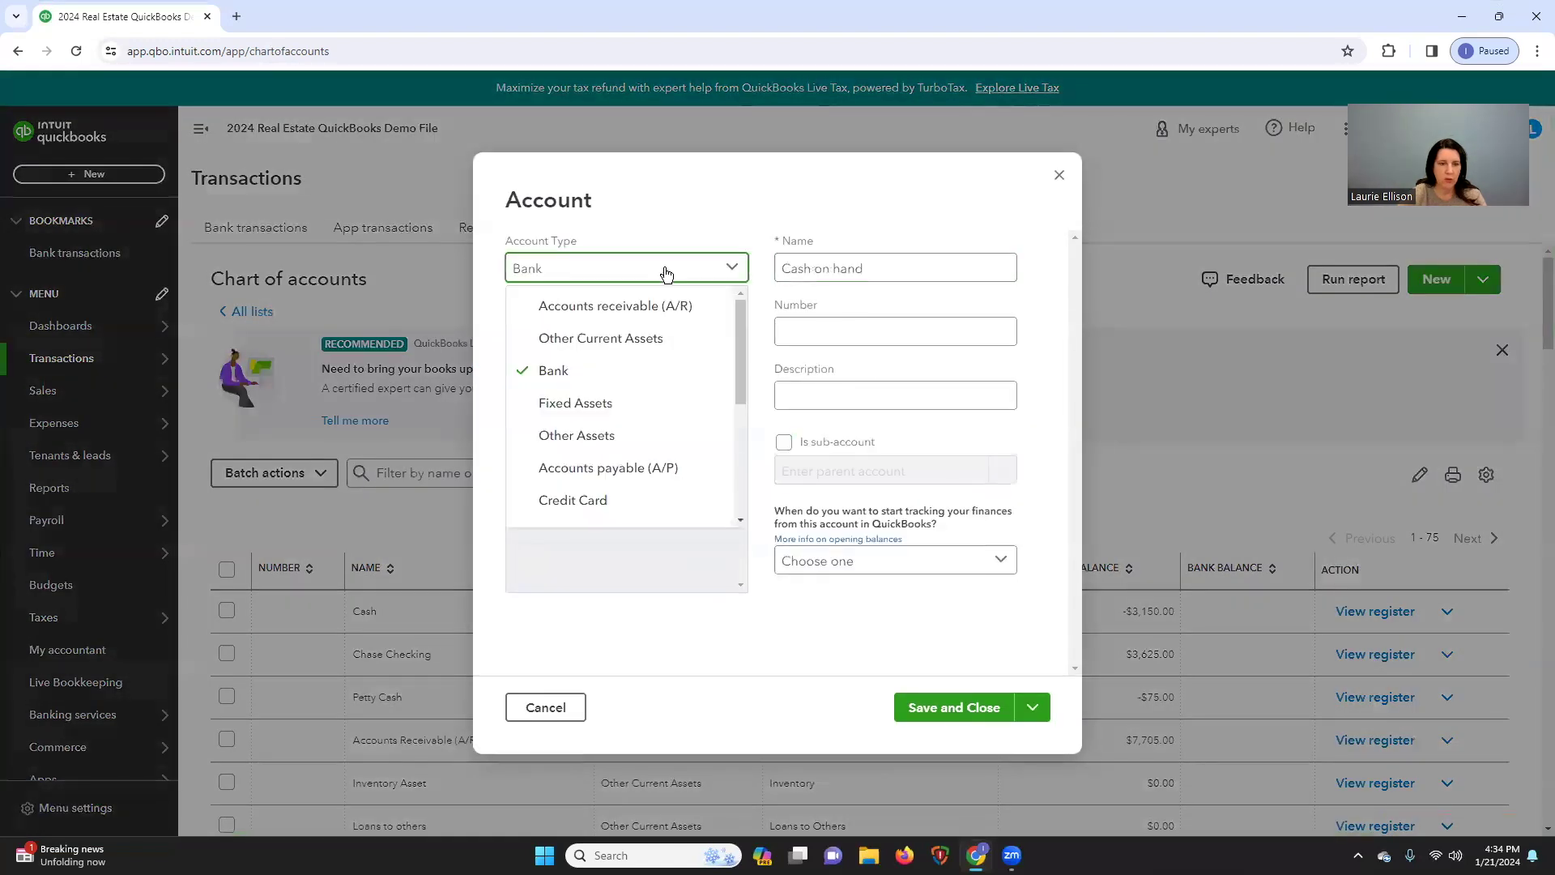
{"action": "left_click", "coordinate": [624, 405]}
{"action": "left_click", "coordinate": [626, 334]}
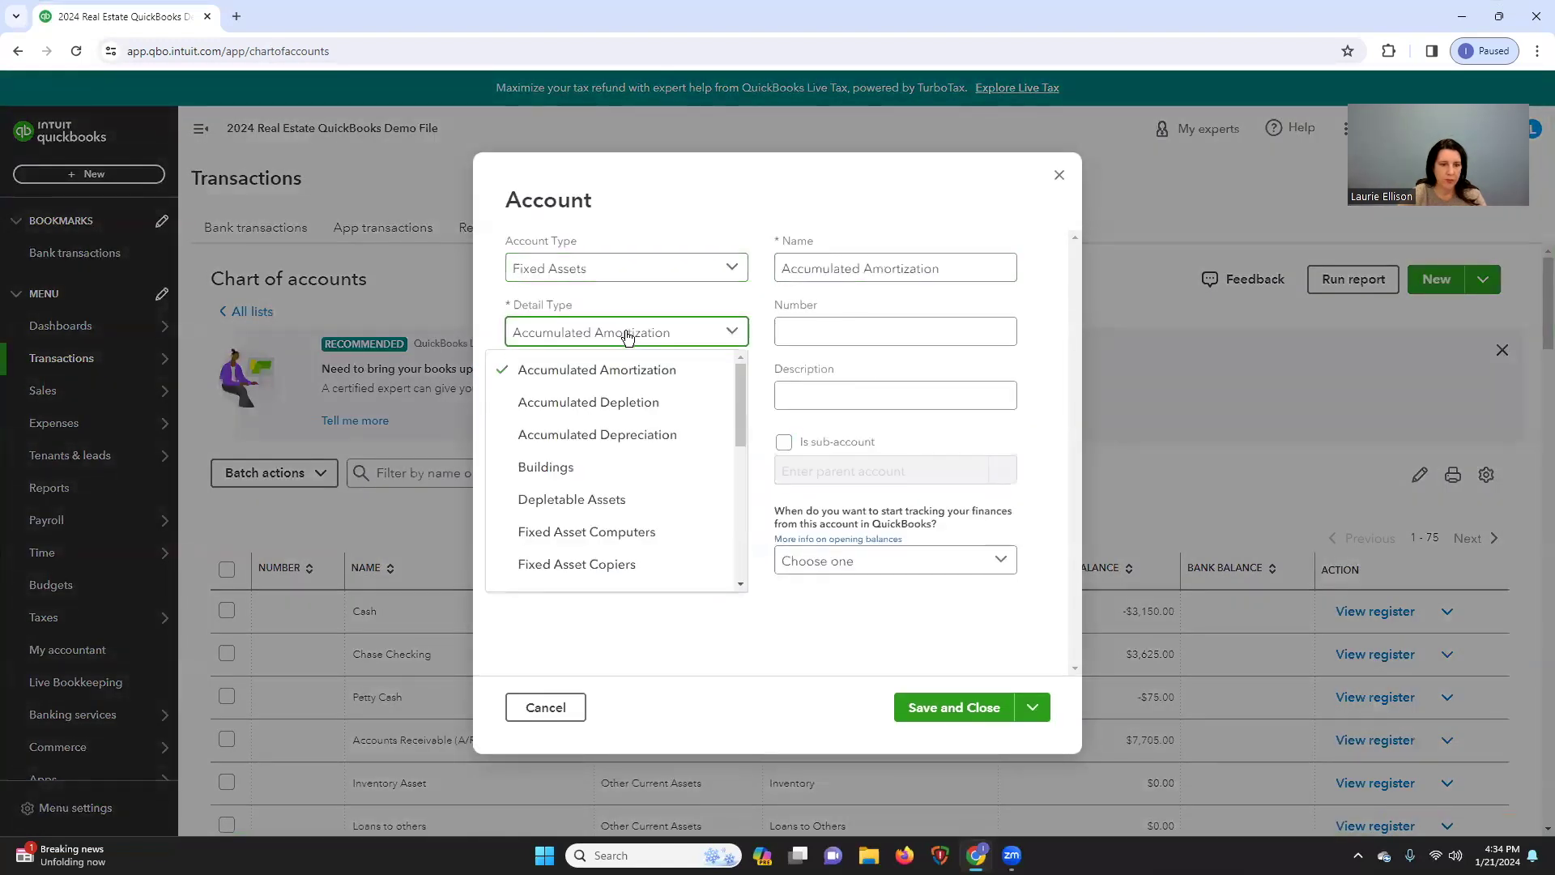
{"action": "left_click", "coordinate": [616, 467]}
{"action": "left_click", "coordinate": [783, 442]}
{"action": "left_click", "coordinate": [800, 472]}
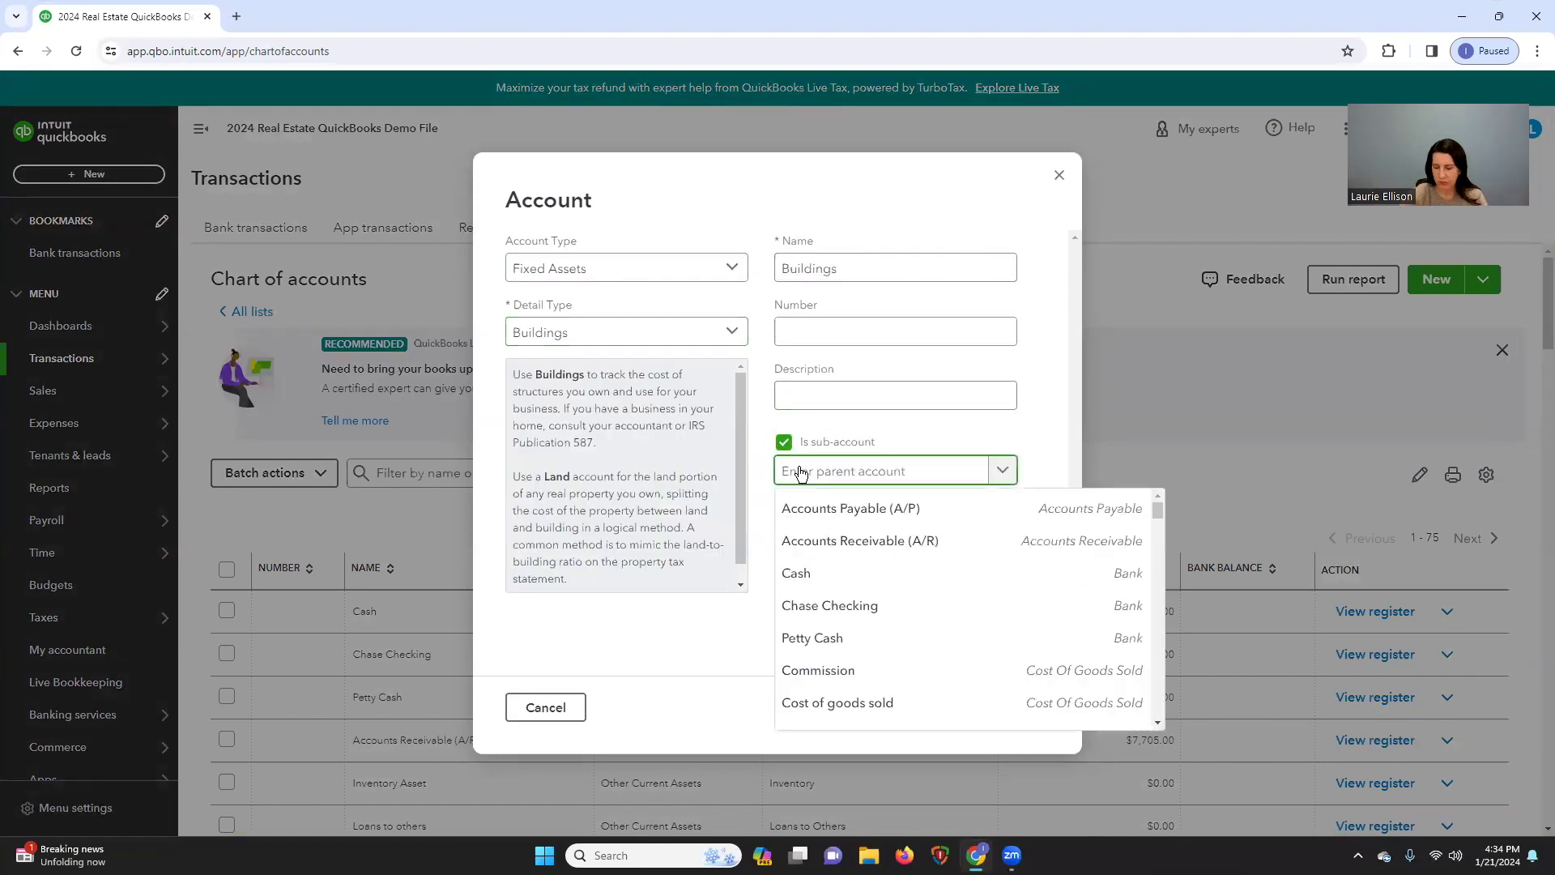
{"action": "type", "text": "123 Main Street"}
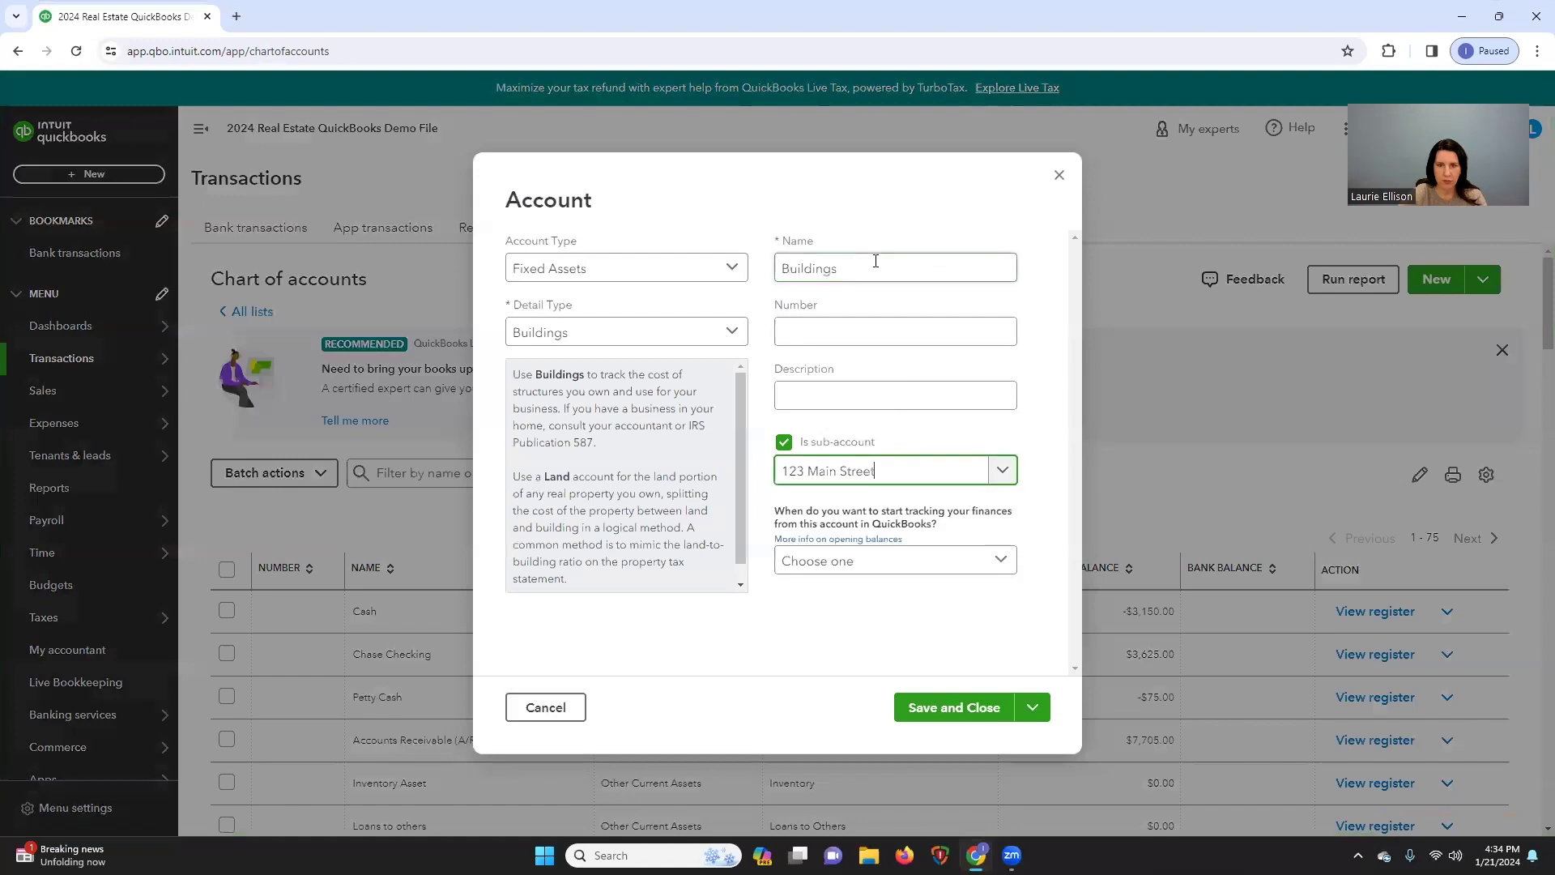
Step: Name the account 'Closing Costs - 123 Main St.' and save it
{"action": "left_click", "coordinate": [875, 261]}
{"action": "key", "text": "BackSpace"}
{"action": "key", "text": "BackSpace"}
{"action": "key", "text": "BackSpace"}
{"action": "key", "text": "BackSpace"}
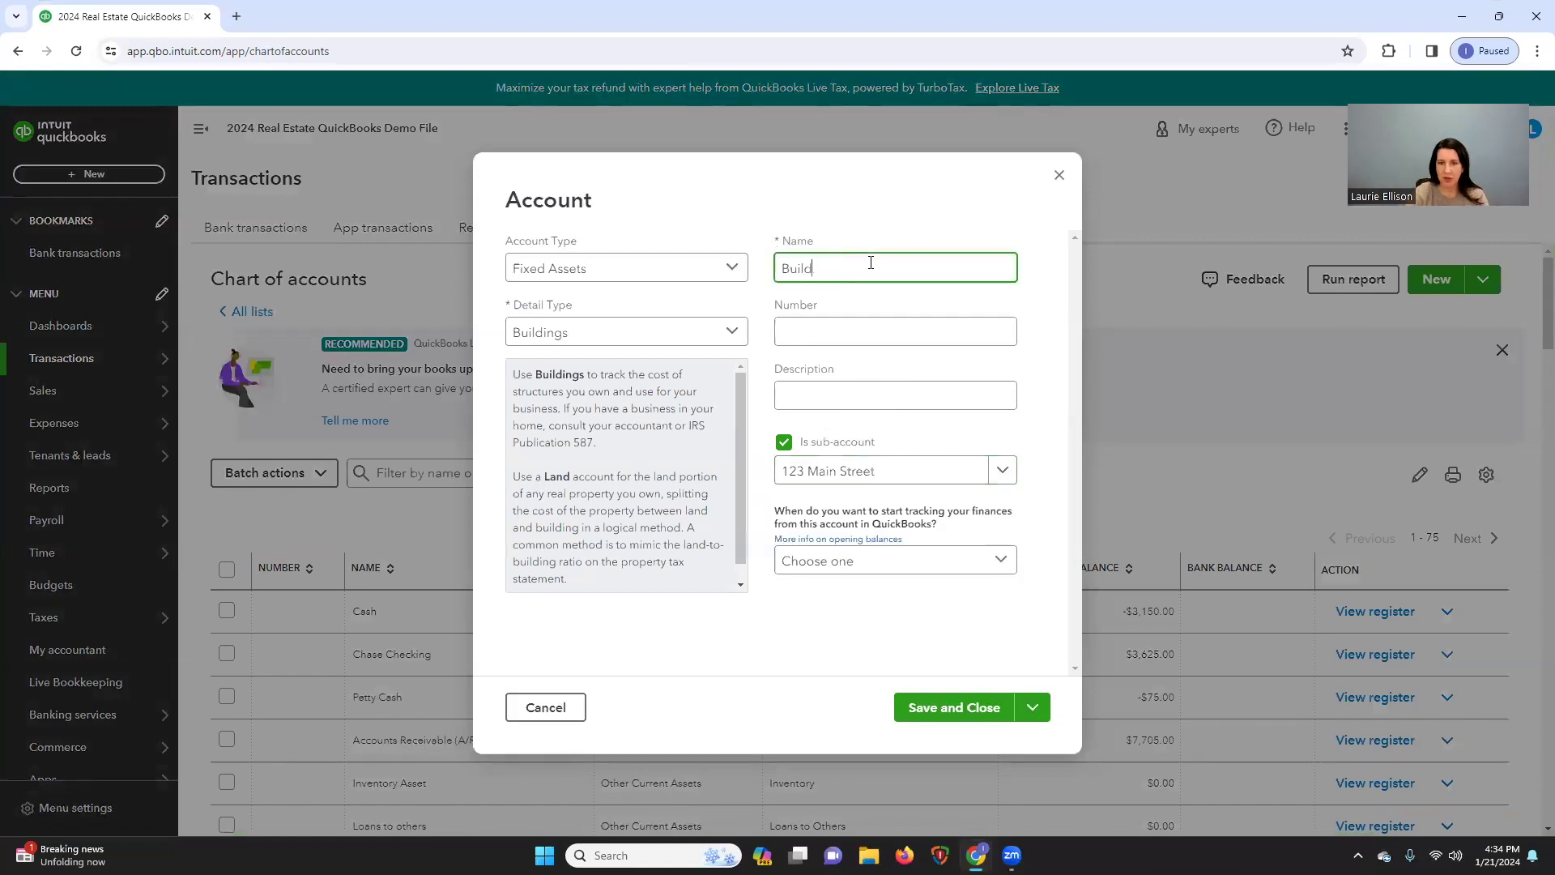
{"action": "key", "text": "BackSpace"}
{"action": "key", "text": "BackSpace"}
{"action": "key", "text": "BackSpace"}
{"action": "key", "text": "BackSpace"}
{"action": "key", "text": "BackSpace"}
{"action": "type", "text": "Closing Costs"}
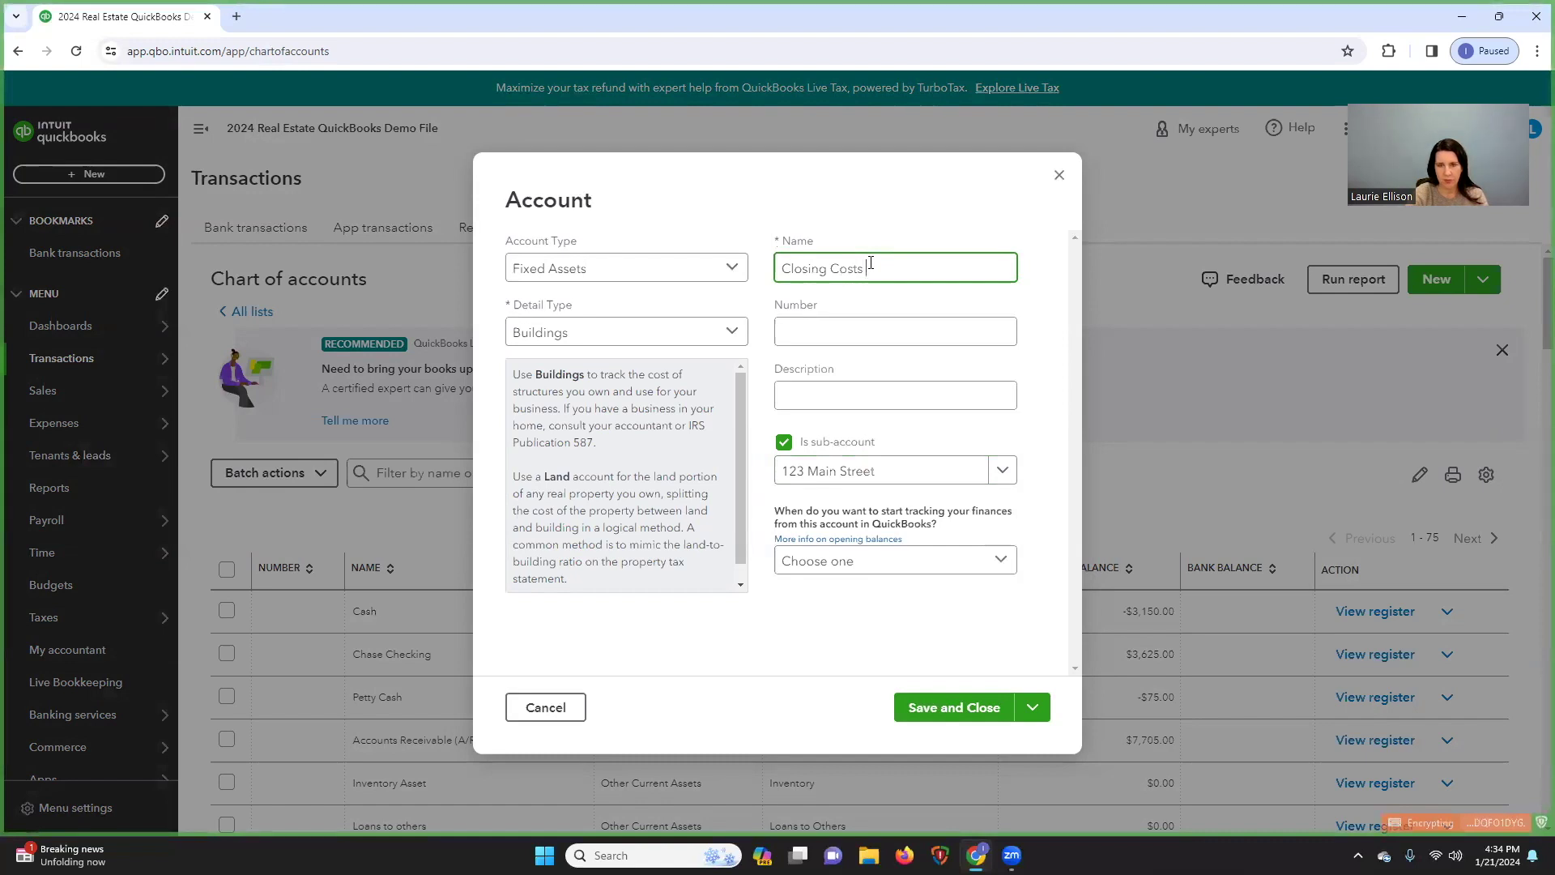
{"action": "type", "text": " - 123 Main St."}
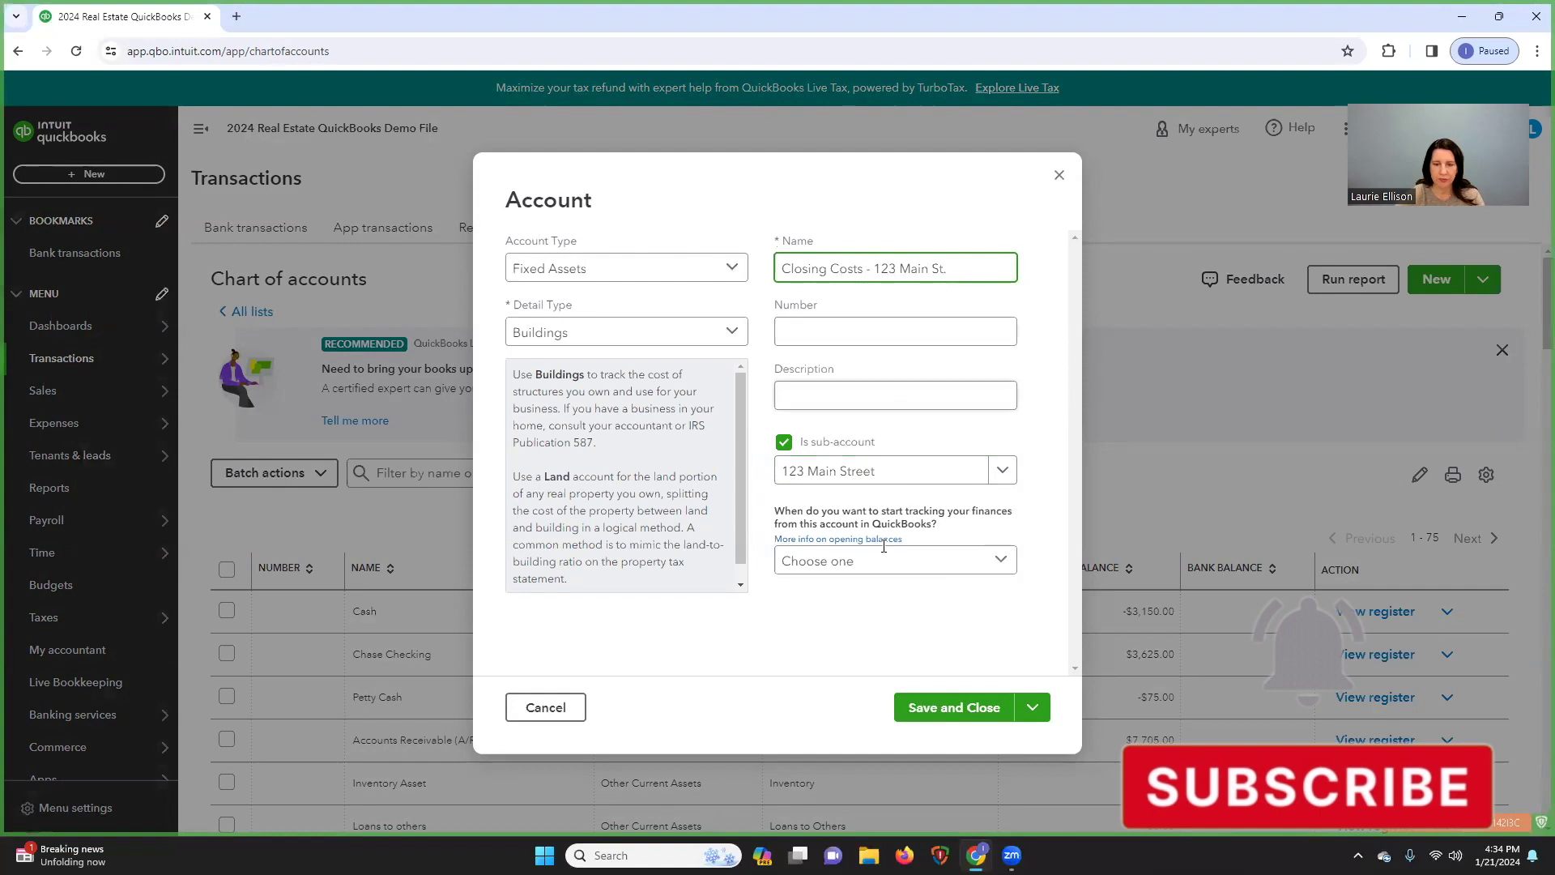
{"action": "left_click", "coordinate": [975, 707]}
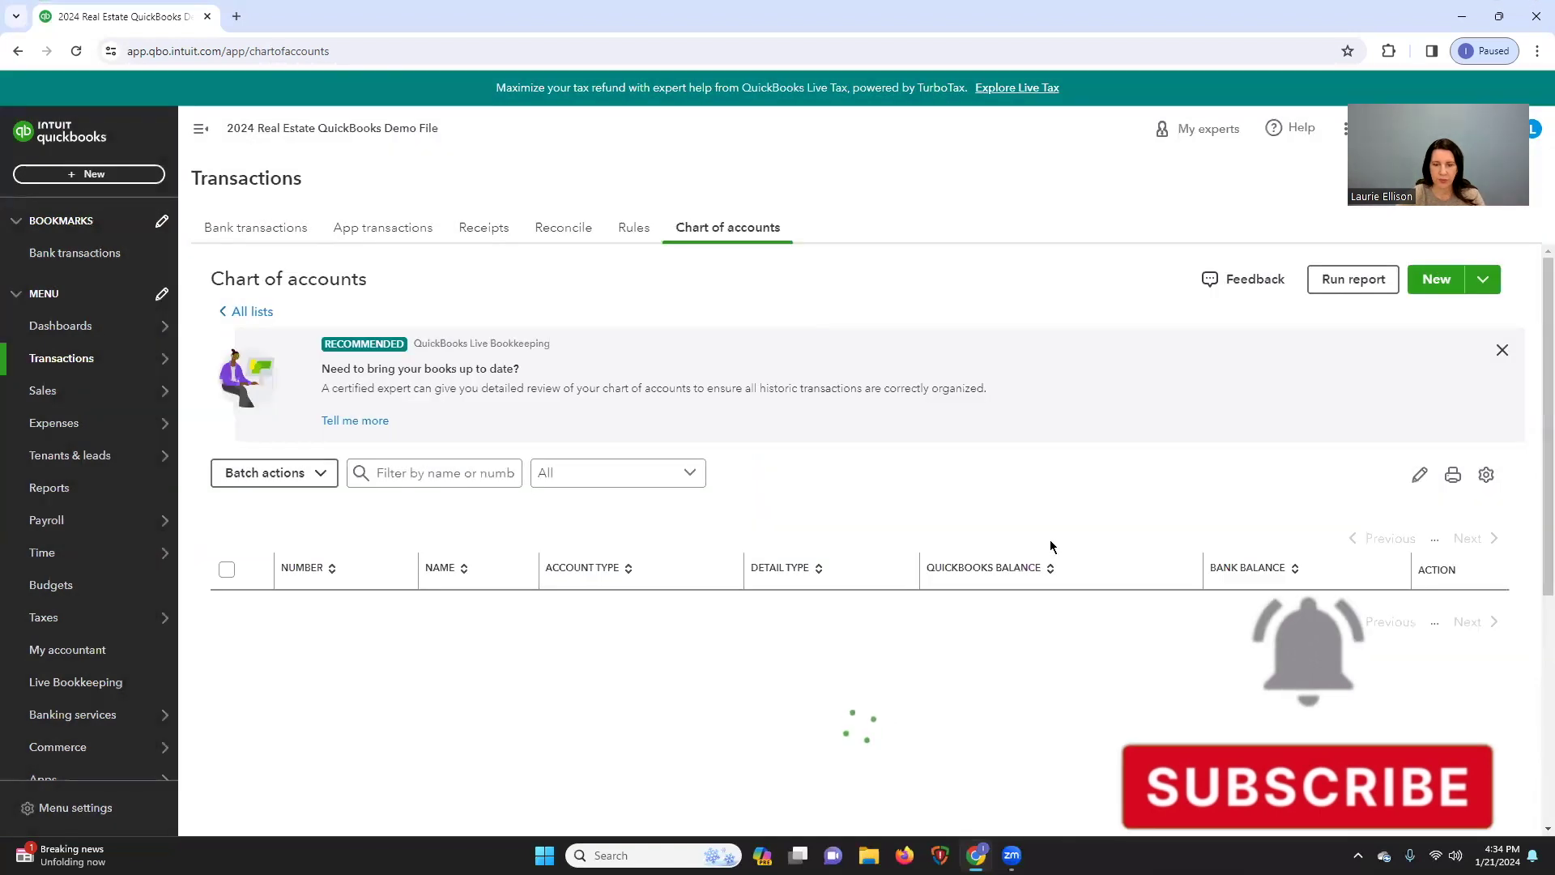
{"action": "scroll", "coordinate": [1053, 494], "scroll_direction": "down", "scroll_amount": 2}
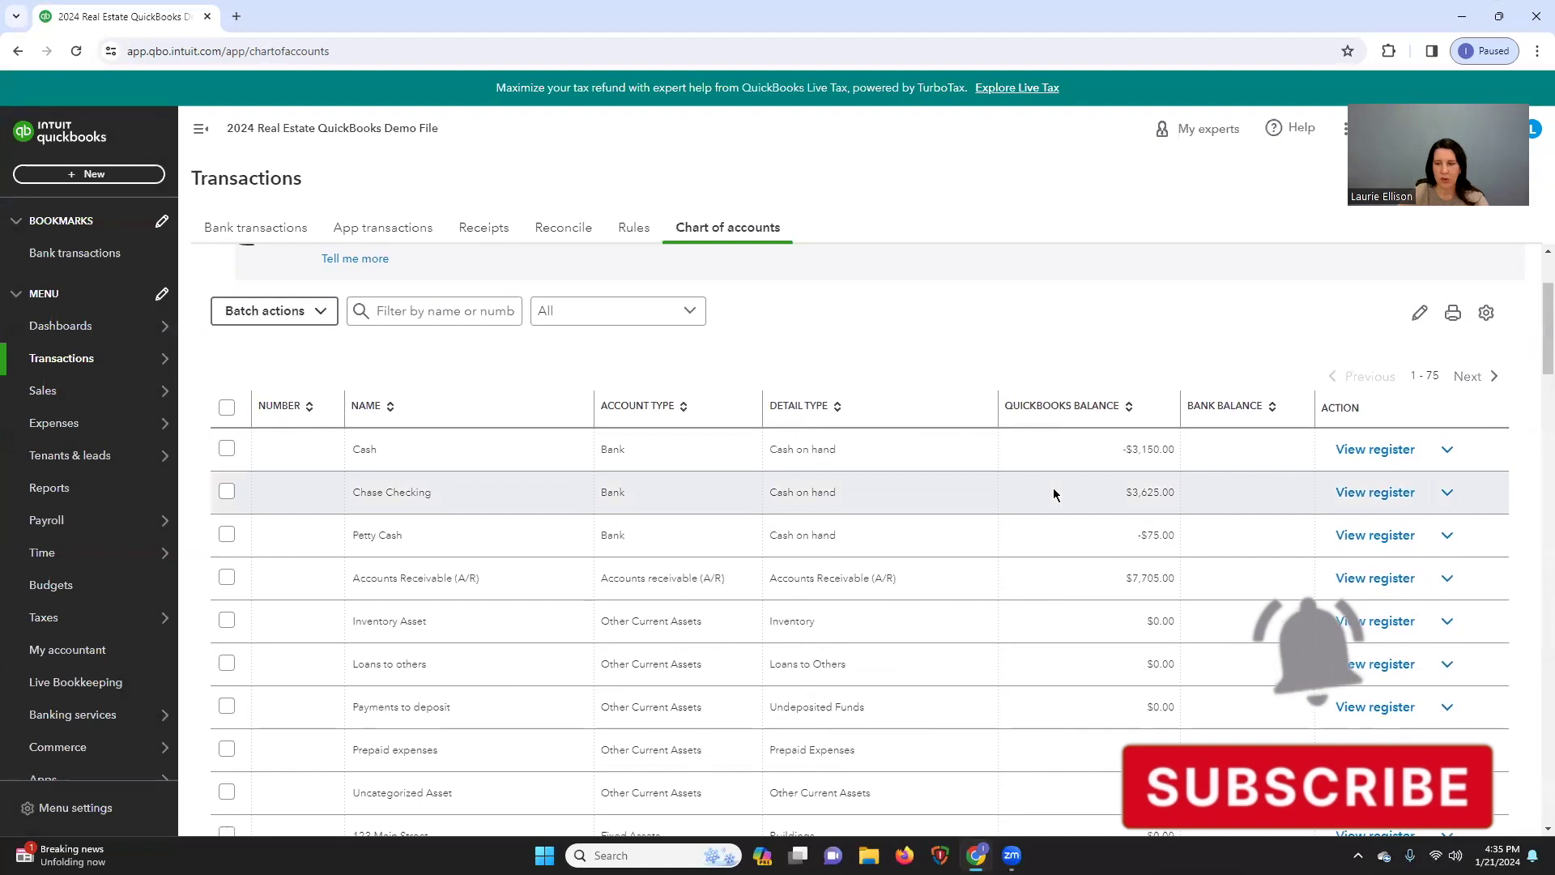
{"action": "scroll", "coordinate": [1054, 470], "scroll_direction": "up", "scroll_amount": 2}
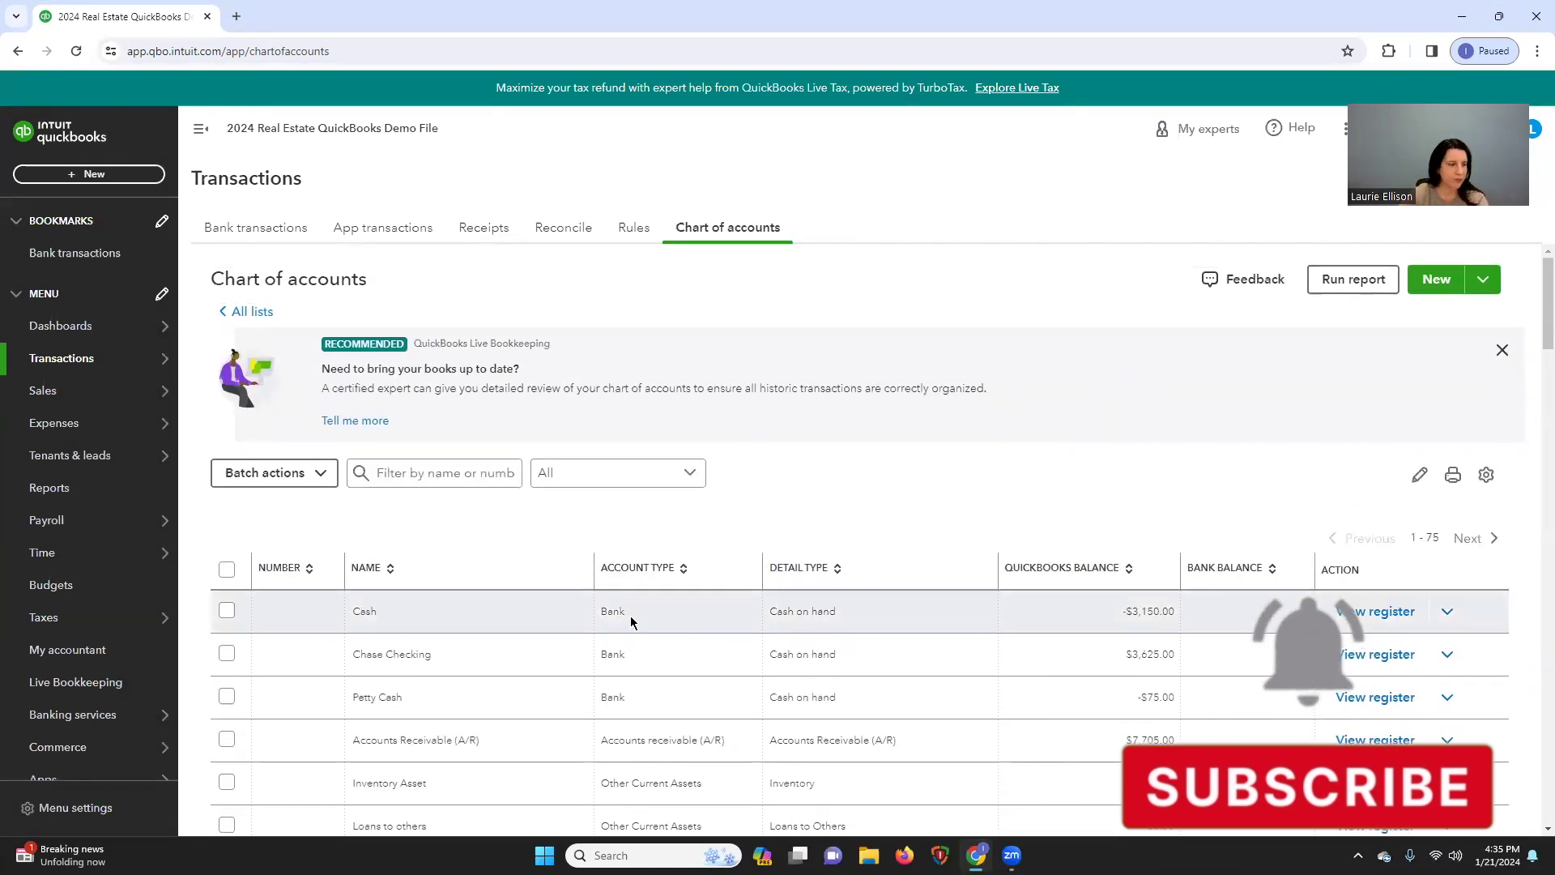
{"action": "scroll", "coordinate": [644, 535], "scroll_direction": "down", "scroll_amount": 4}
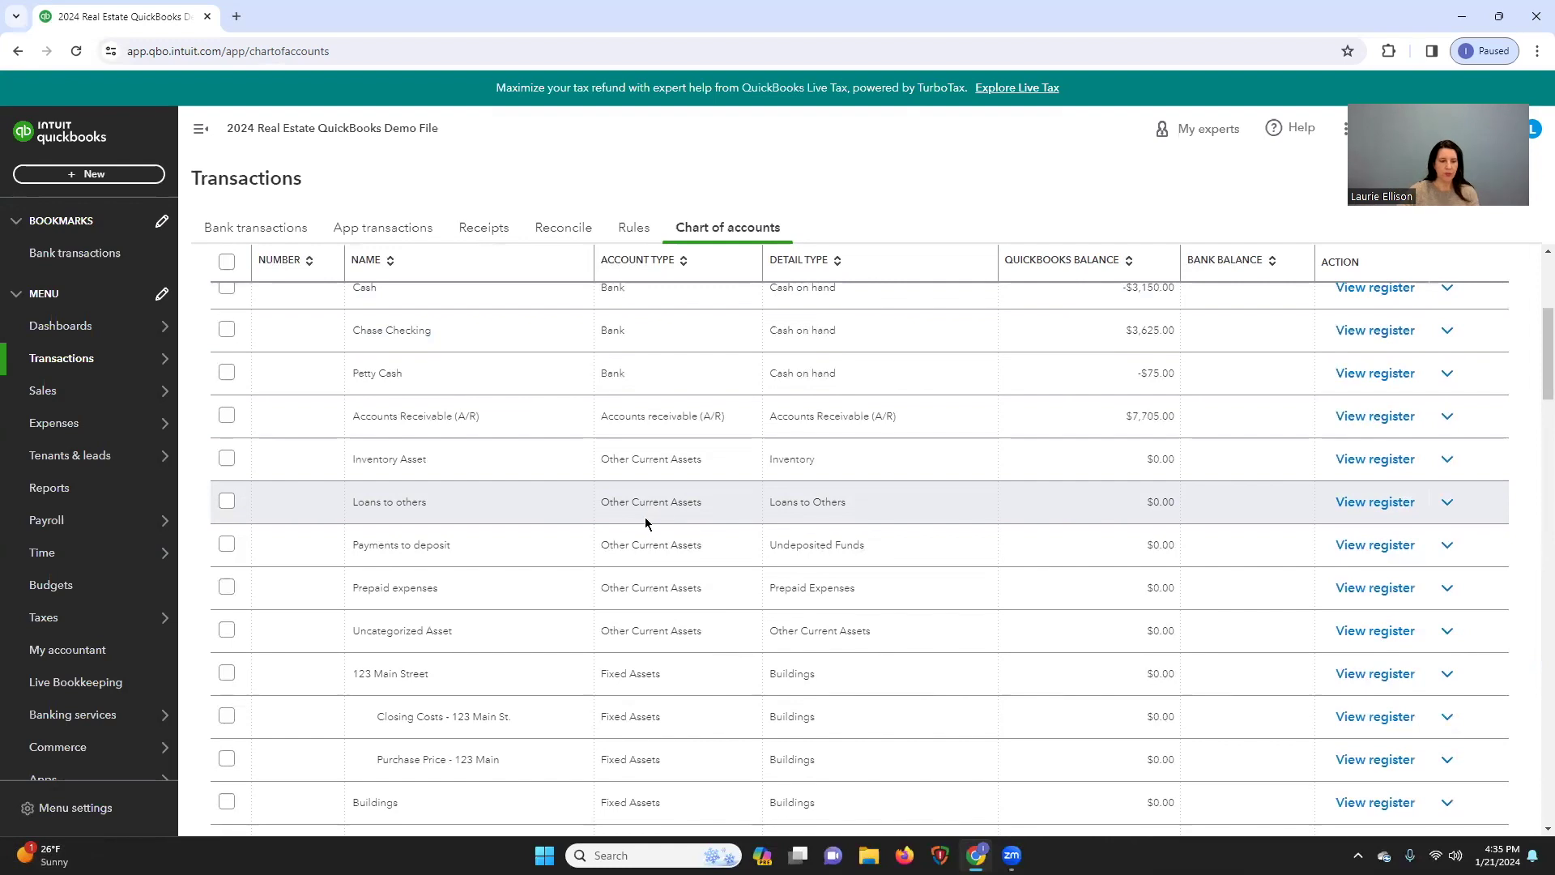
{"action": "scroll", "coordinate": [646, 522], "scroll_direction": "down", "scroll_amount": 1}
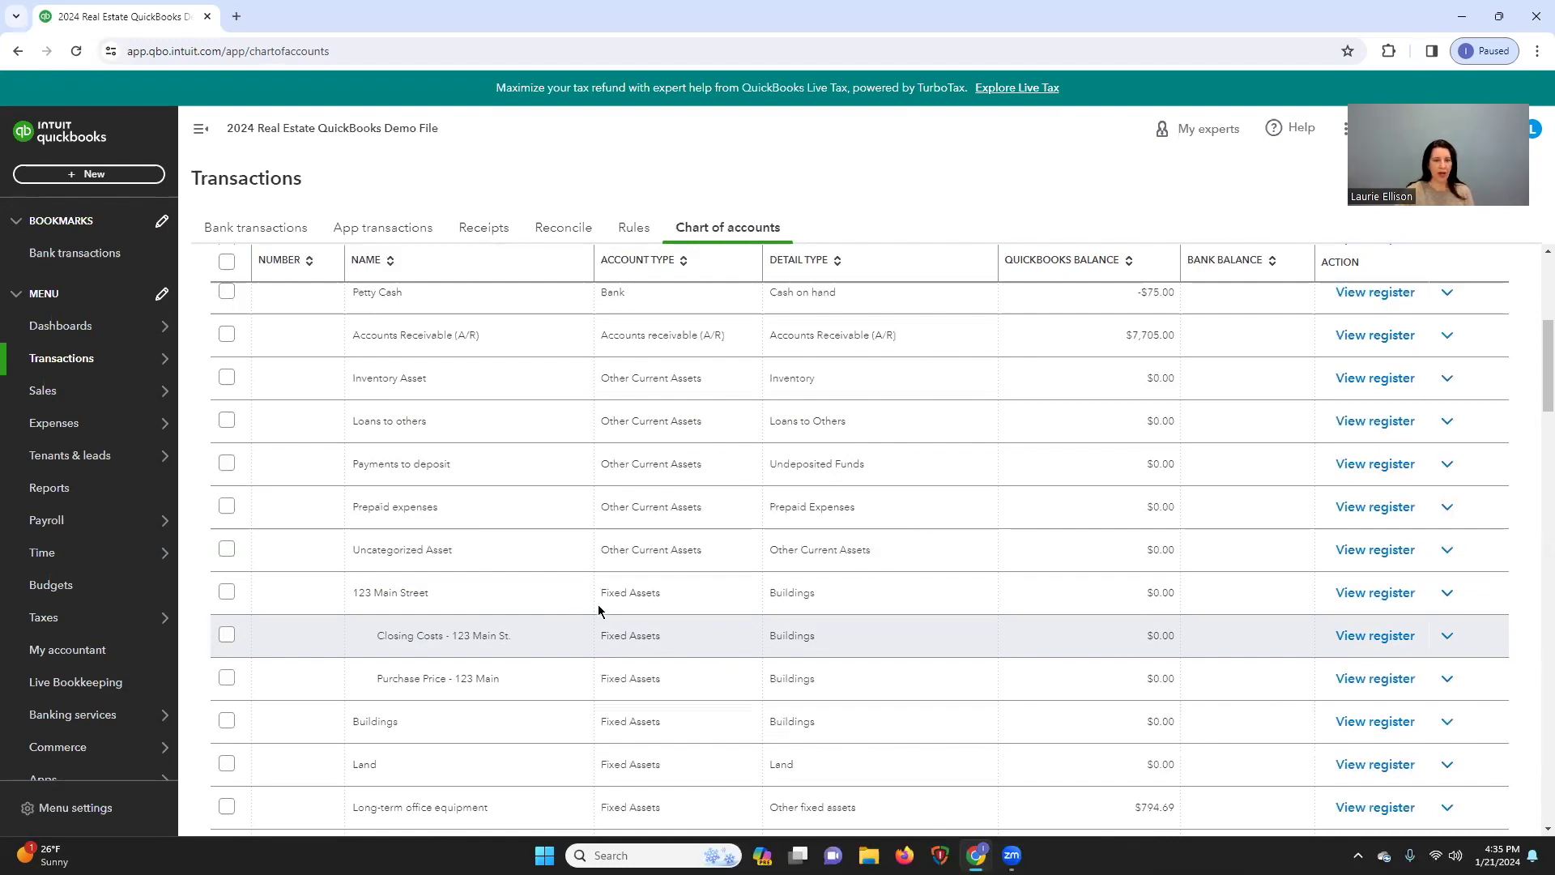
{"action": "scroll", "coordinate": [581, 610], "scroll_direction": "down", "scroll_amount": 4}
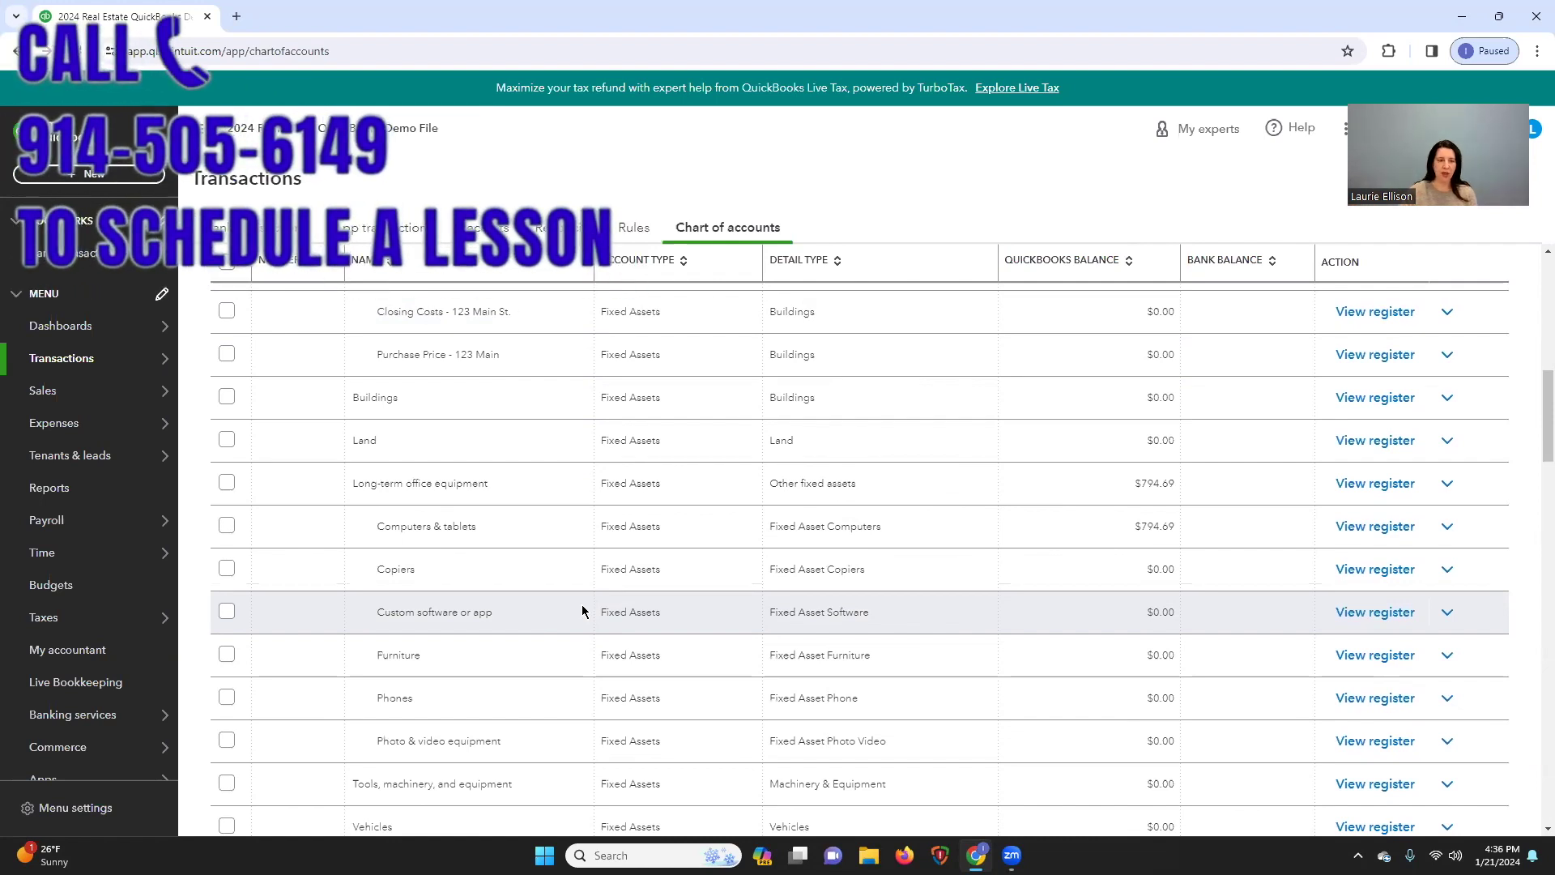
{"action": "scroll", "coordinate": [581, 611], "scroll_direction": "up", "scroll_amount": 10}
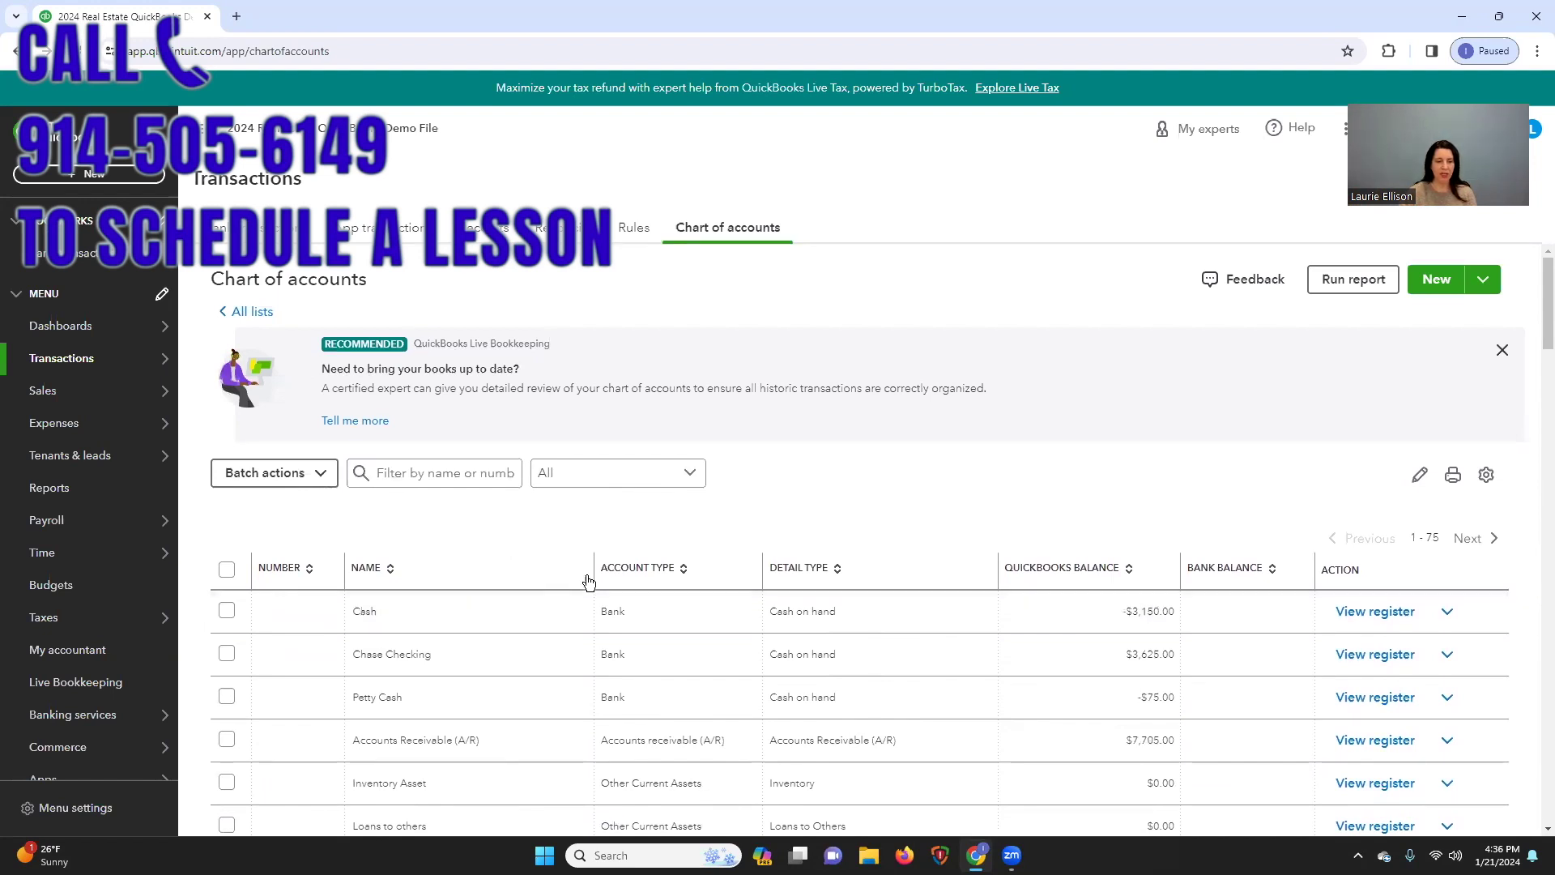
{"action": "left_click", "coordinate": [402, 477]}
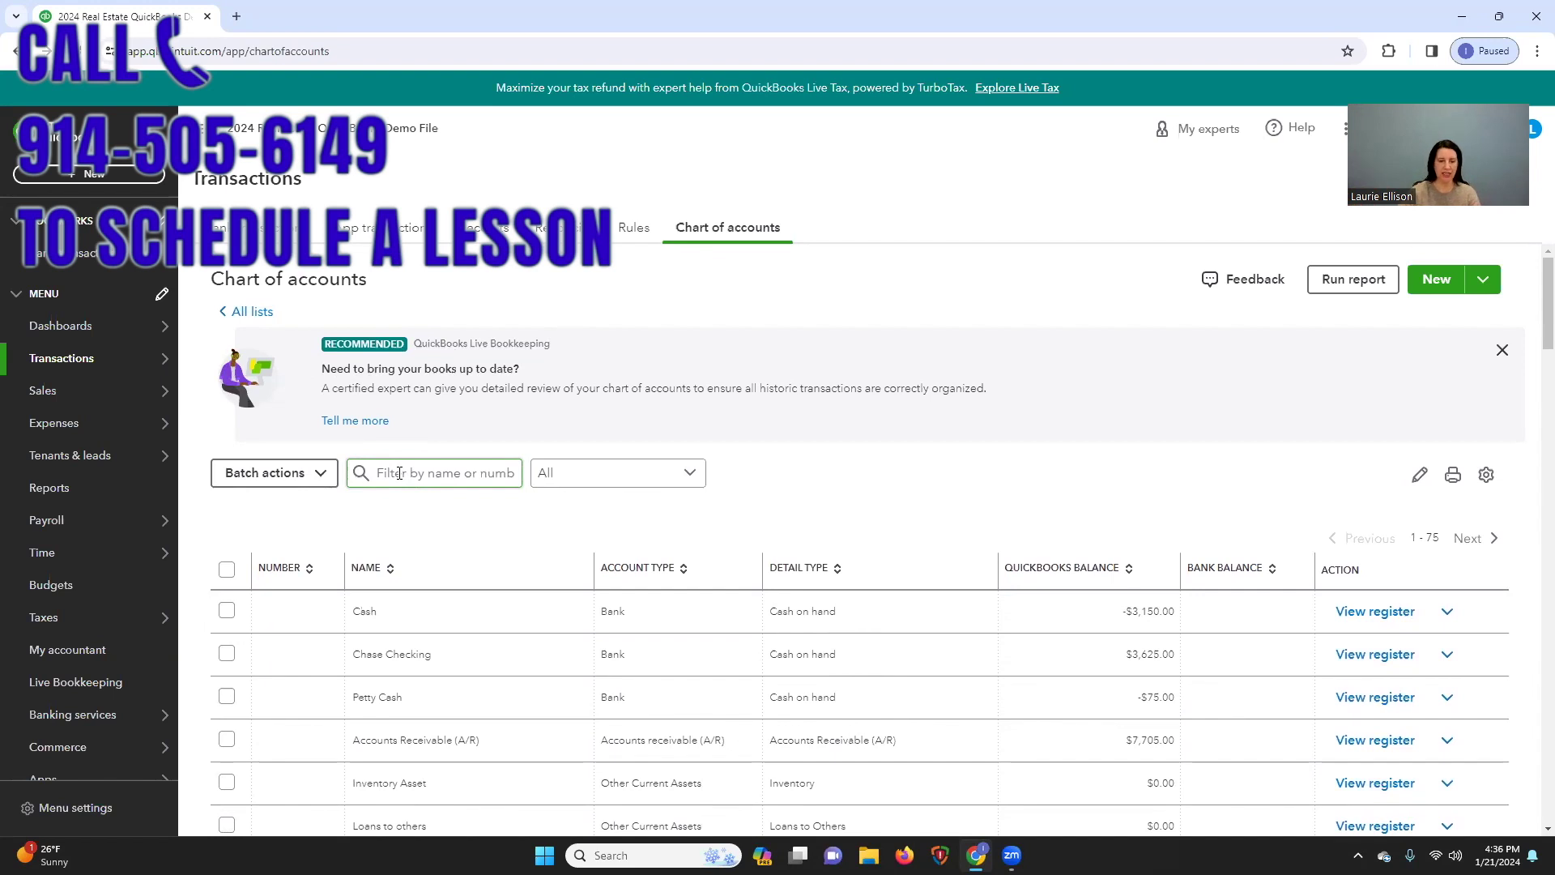
{"action": "left_click", "coordinate": [684, 488]}
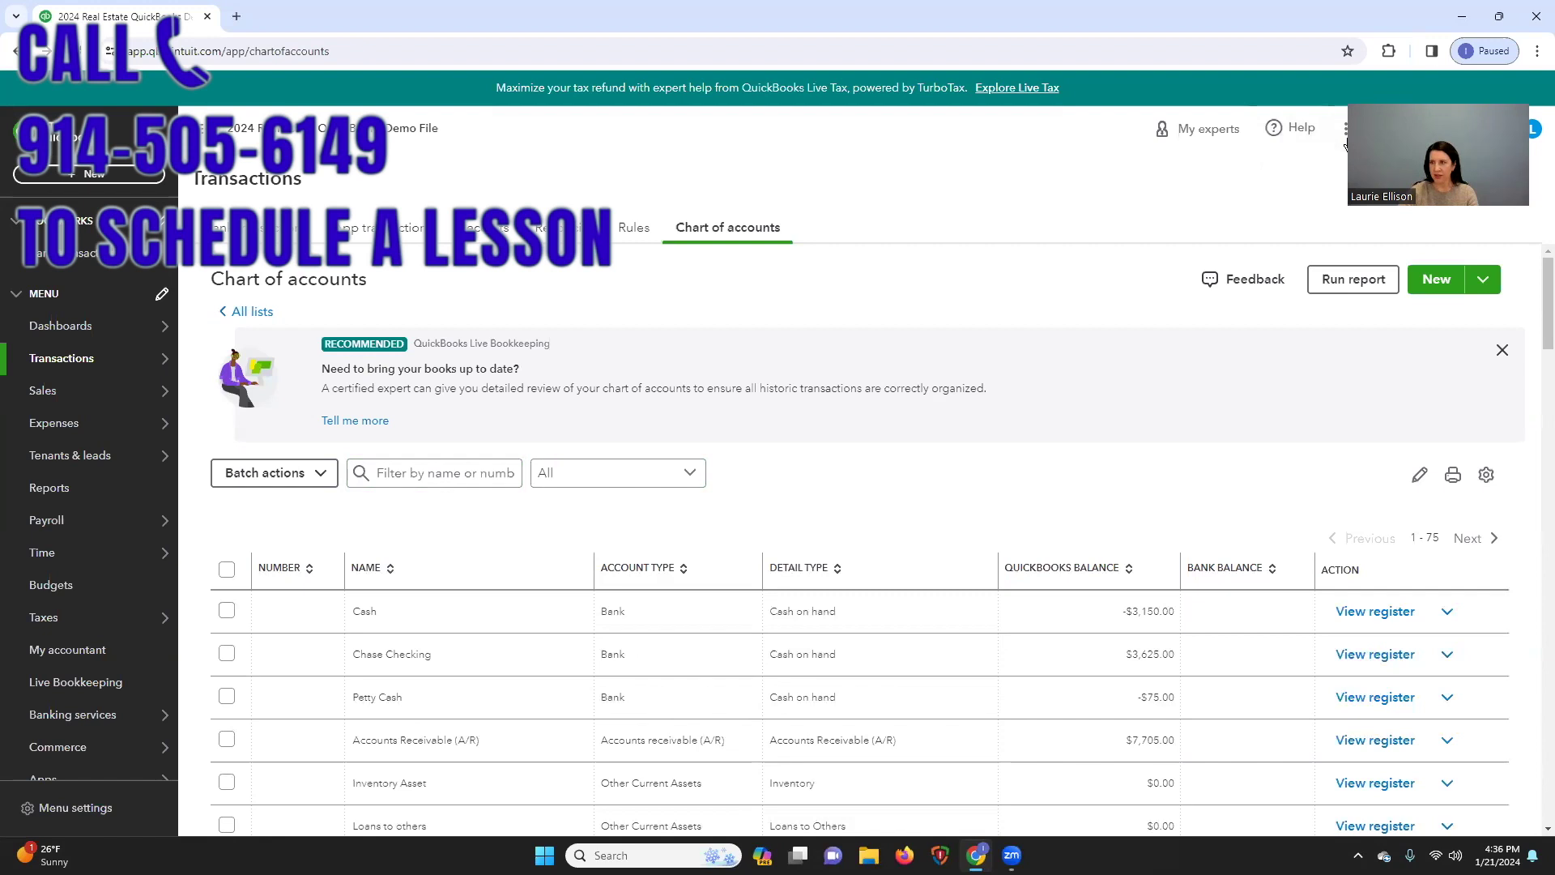
Step: Start a Fixed Assets account, detail type Accumulated Depreciation, named '2023 Accumulated Depreciation'
{"action": "left_click", "coordinate": [1436, 279]}
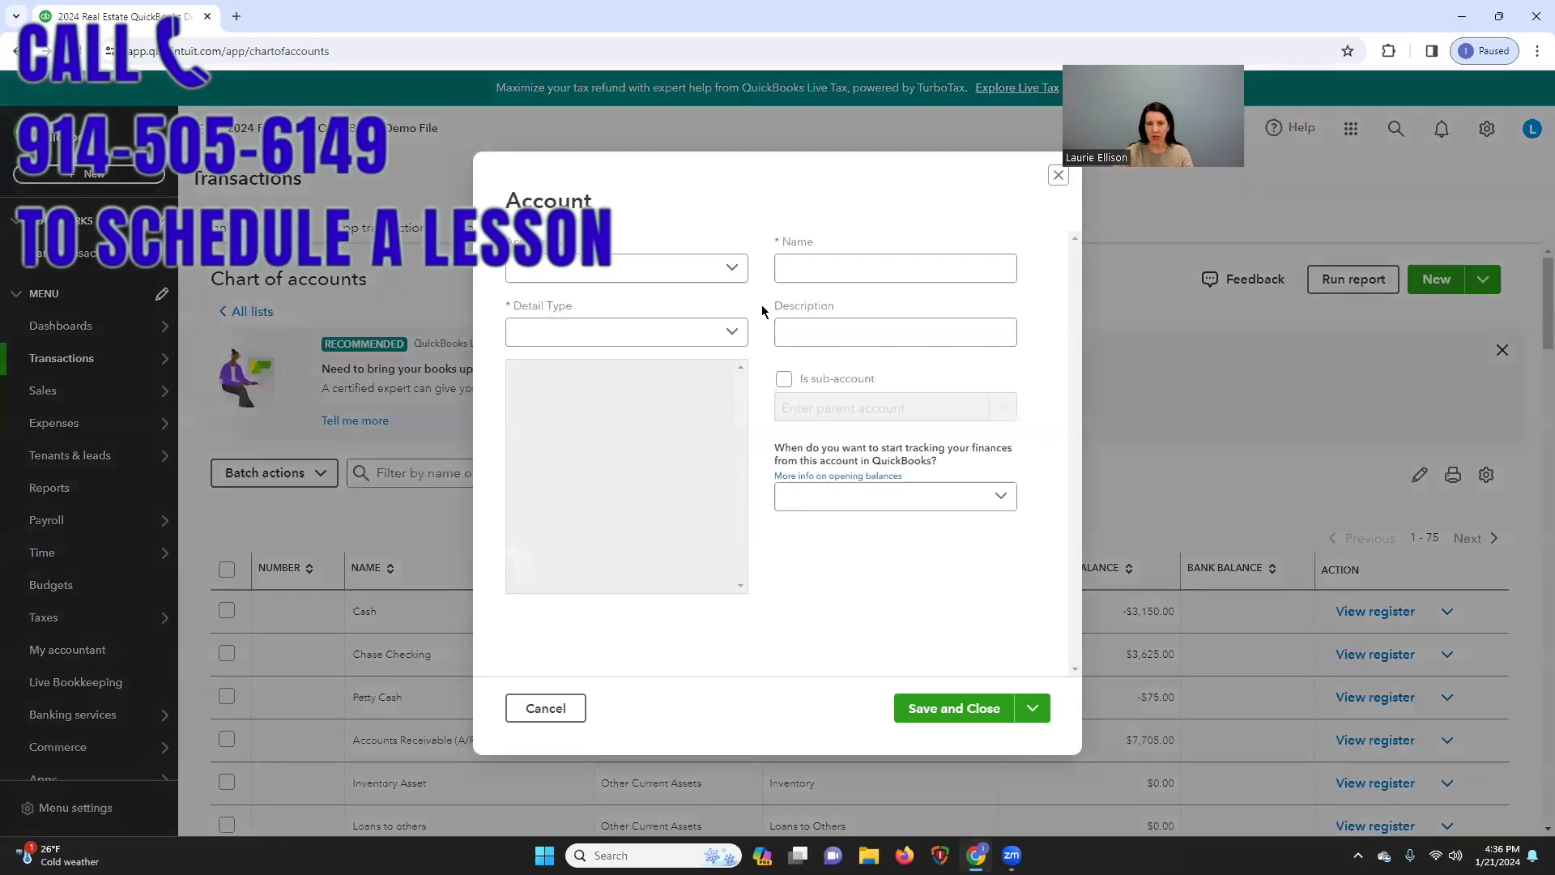
{"action": "left_click", "coordinate": [735, 271]}
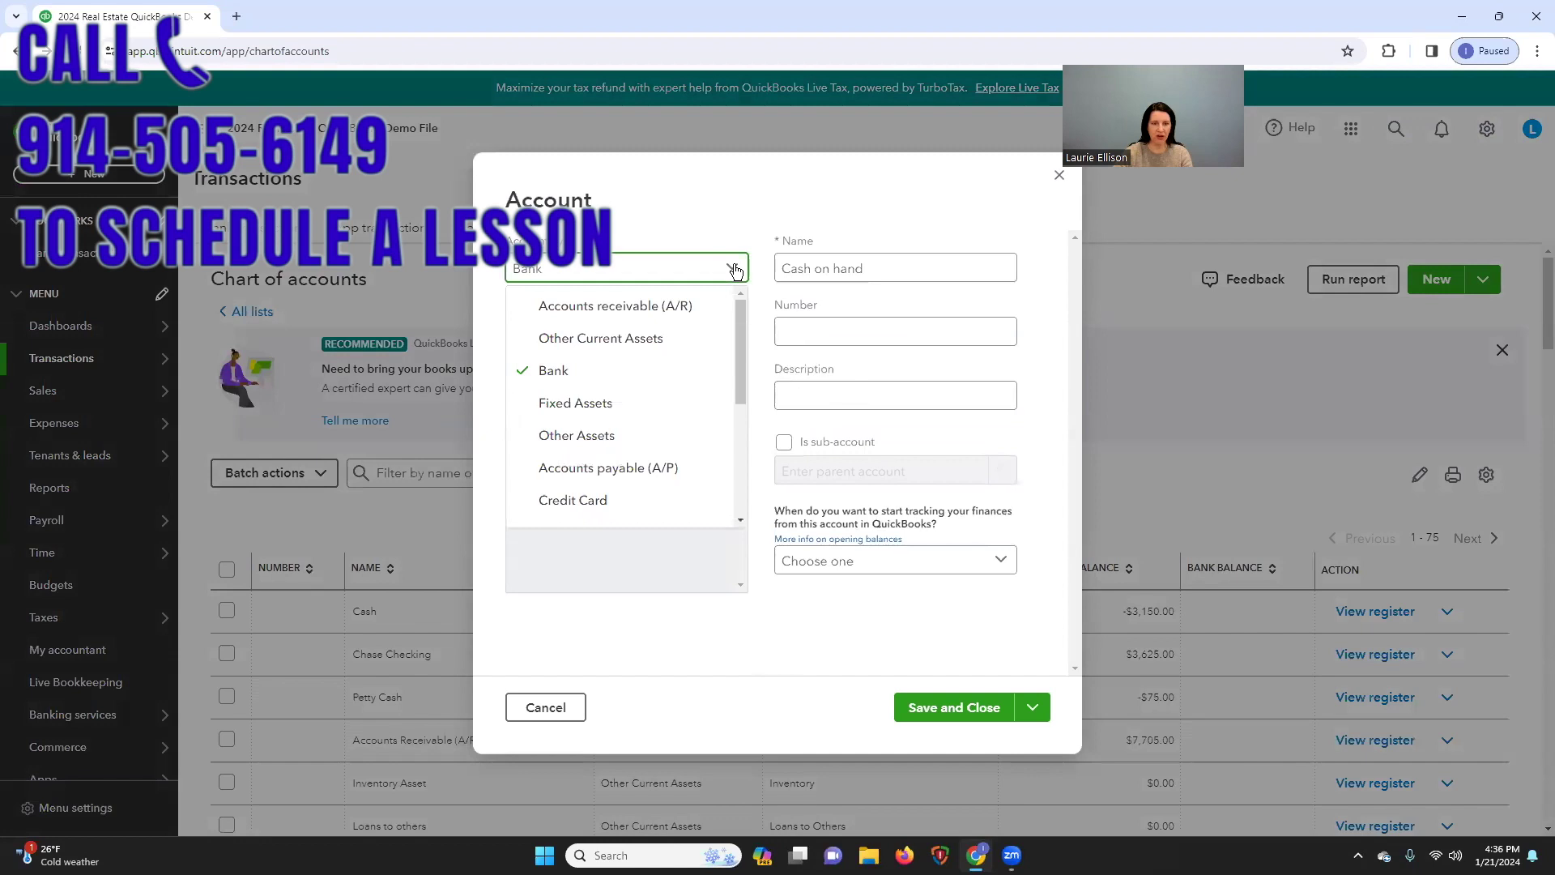
{"action": "left_click", "coordinate": [646, 401]}
{"action": "left_click", "coordinate": [653, 337]}
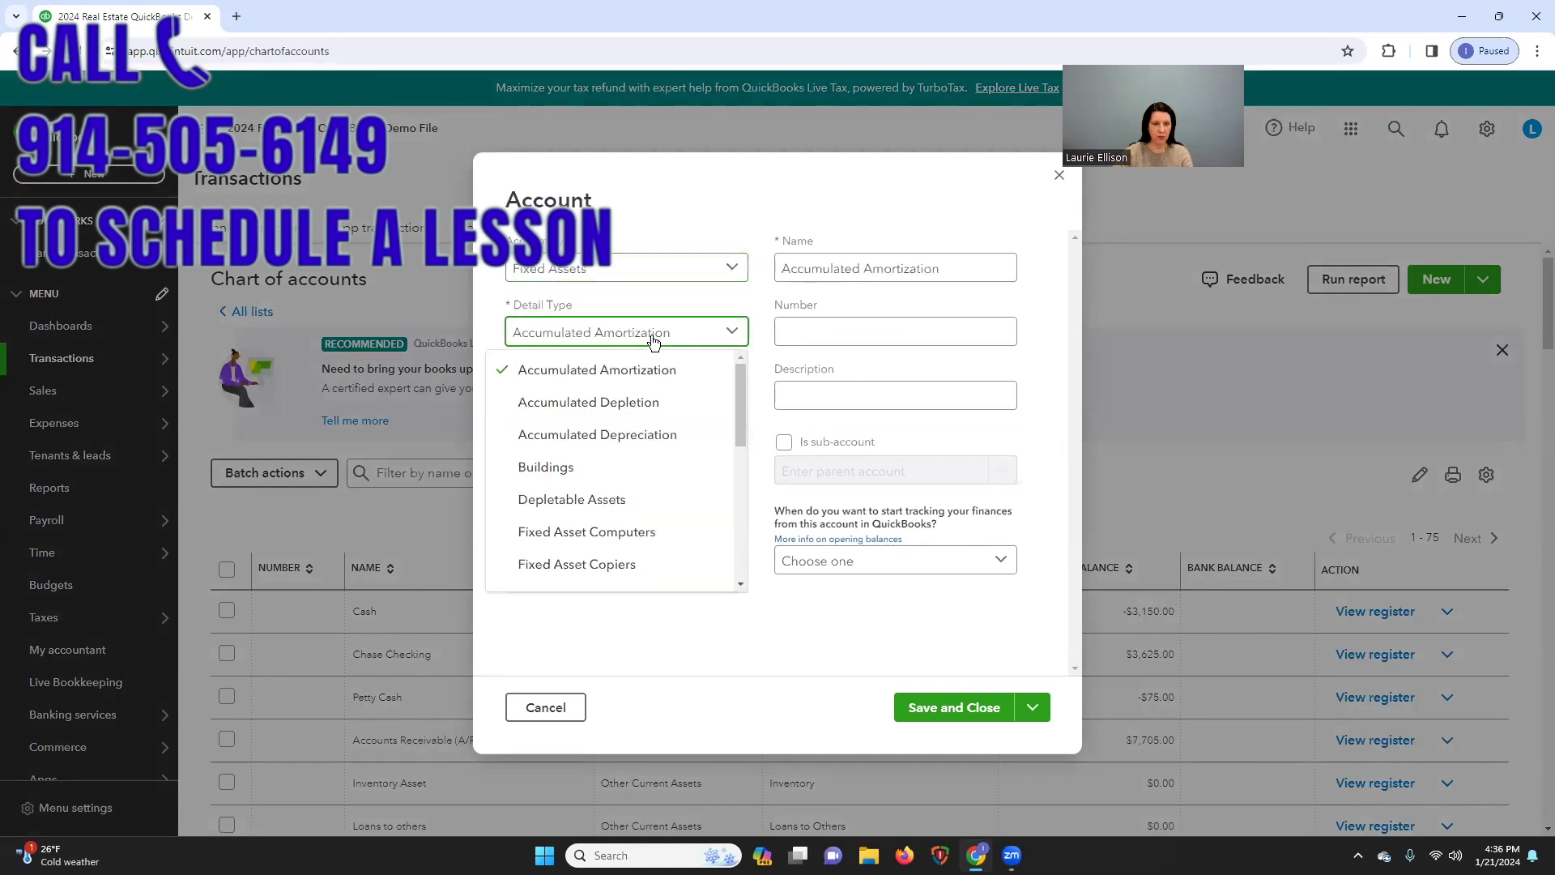
{"action": "left_click", "coordinate": [640, 441]}
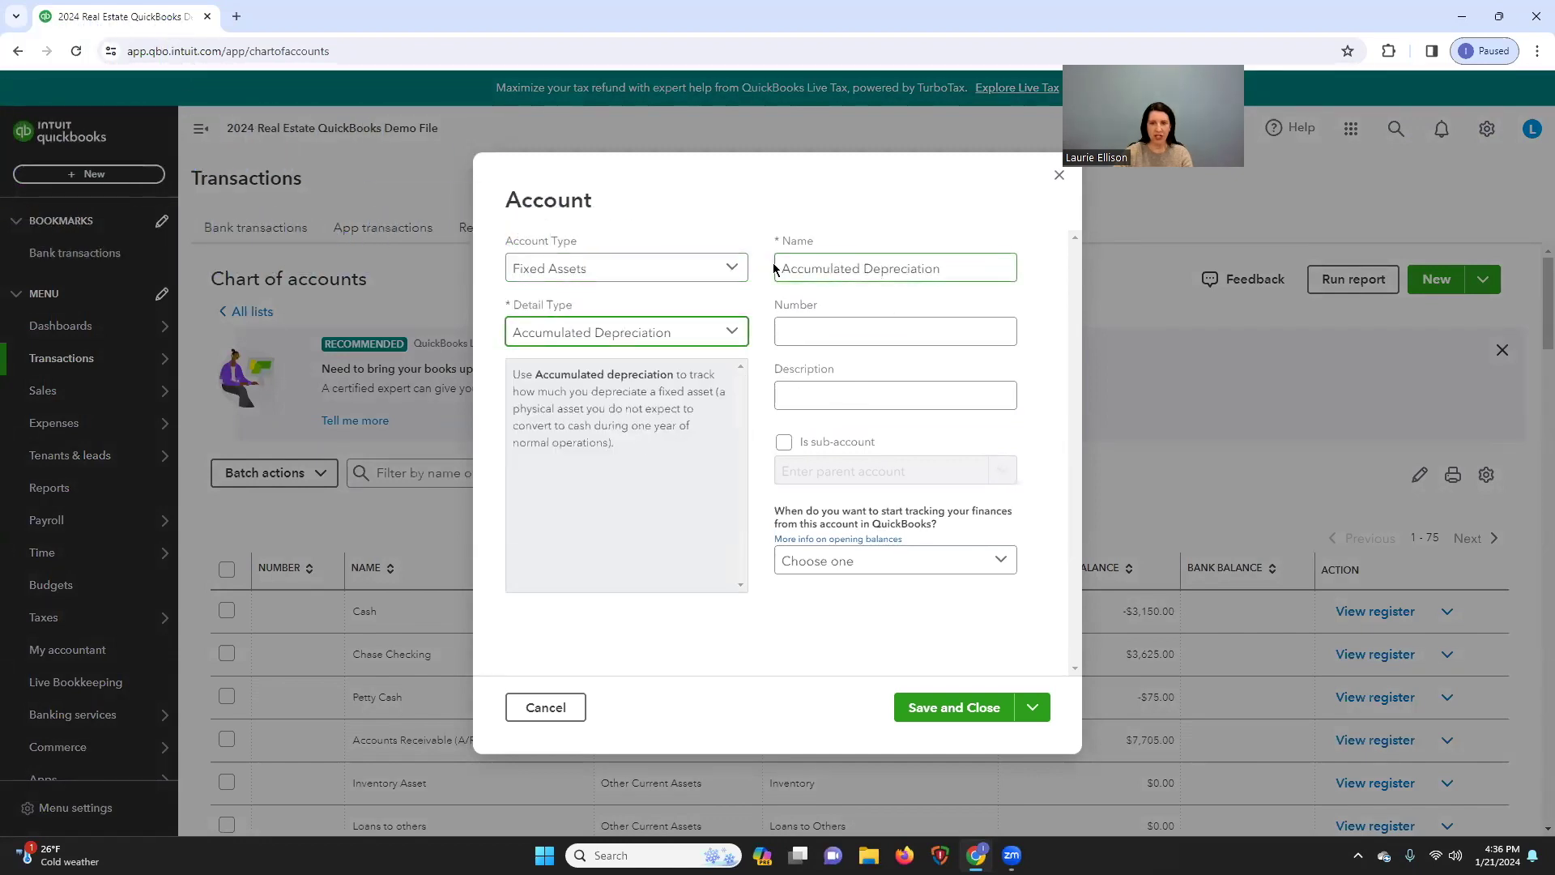
{"action": "left_click", "coordinate": [890, 270]}
{"action": "key", "text": "Home"}
{"action": "type", "text": "2023"}
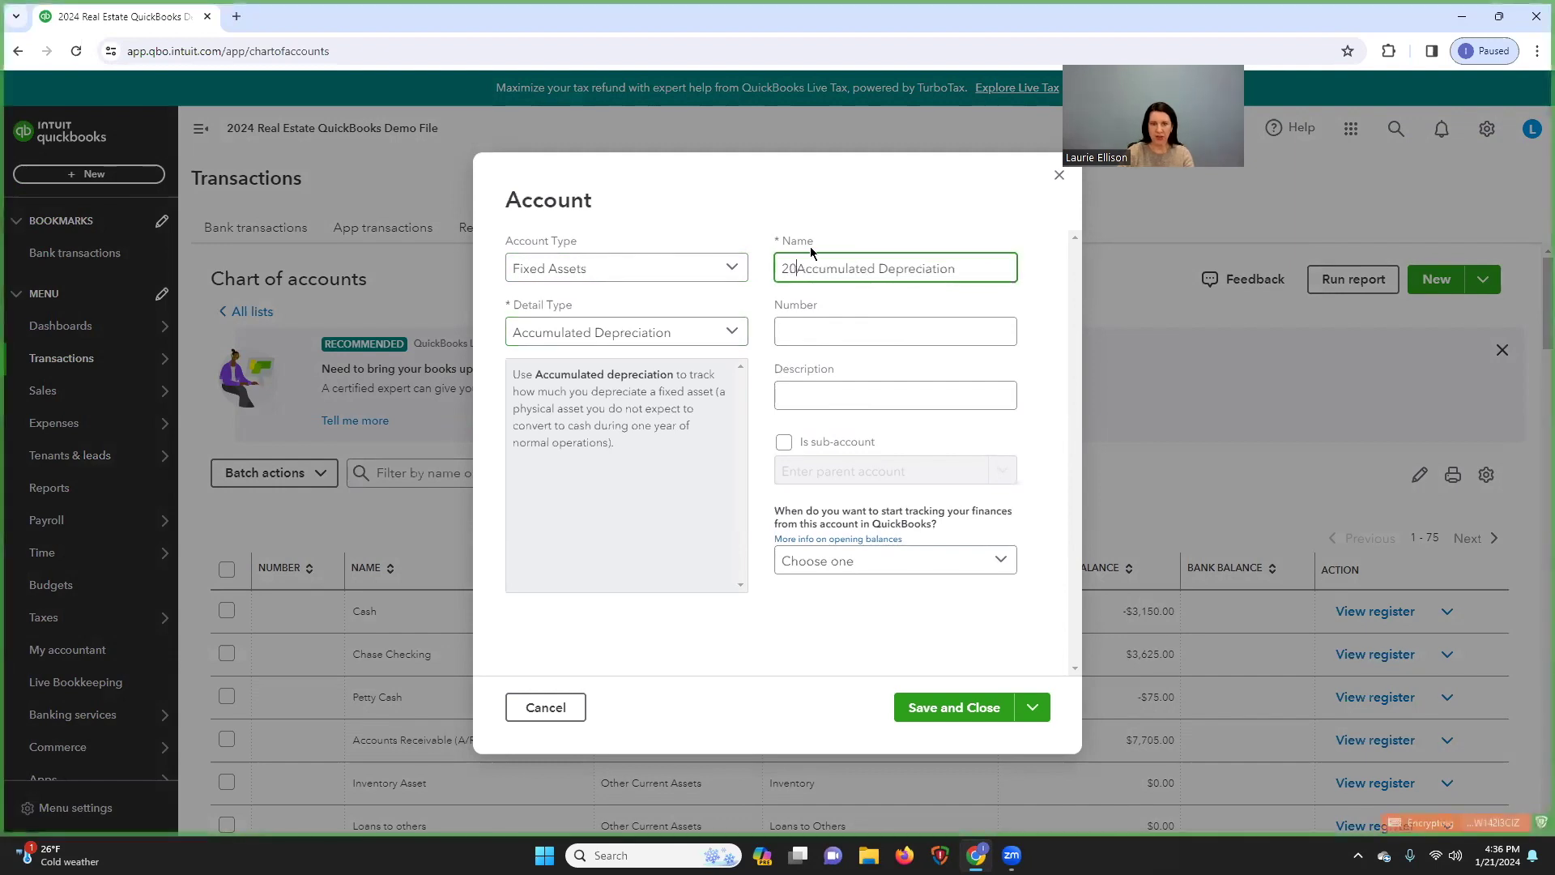
Step: Make it a sub-account of 123 Main Street and save and close
{"action": "left_click", "coordinate": [783, 442]}
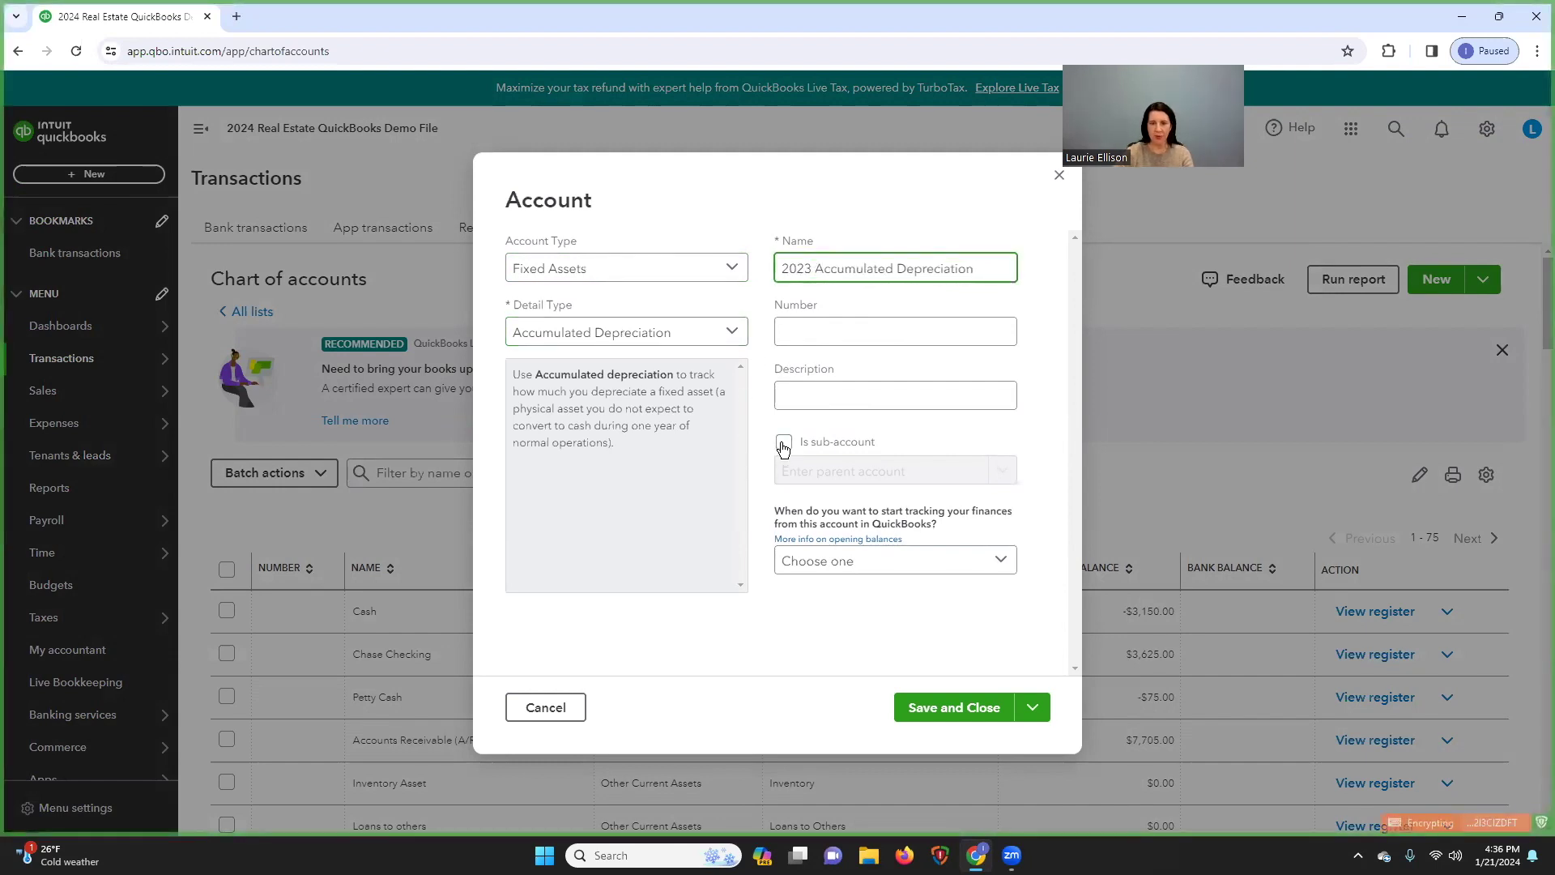
{"action": "left_click", "coordinate": [907, 471]}
{"action": "scroll", "coordinate": [926, 618], "scroll_direction": "down", "scroll_amount": 3}
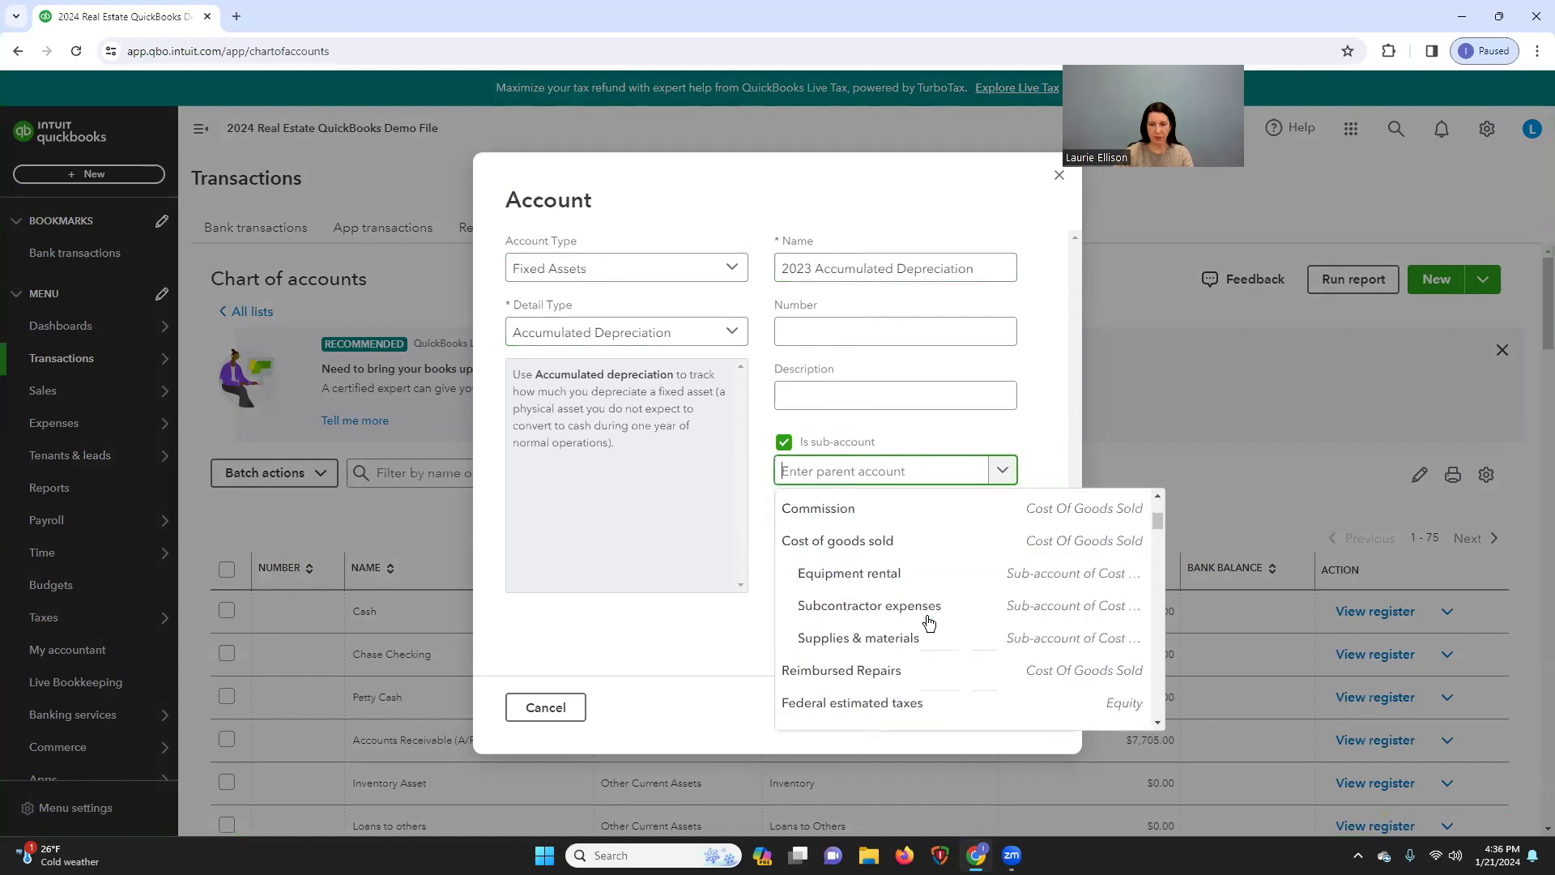
{"action": "left_click", "coordinate": [952, 474]}
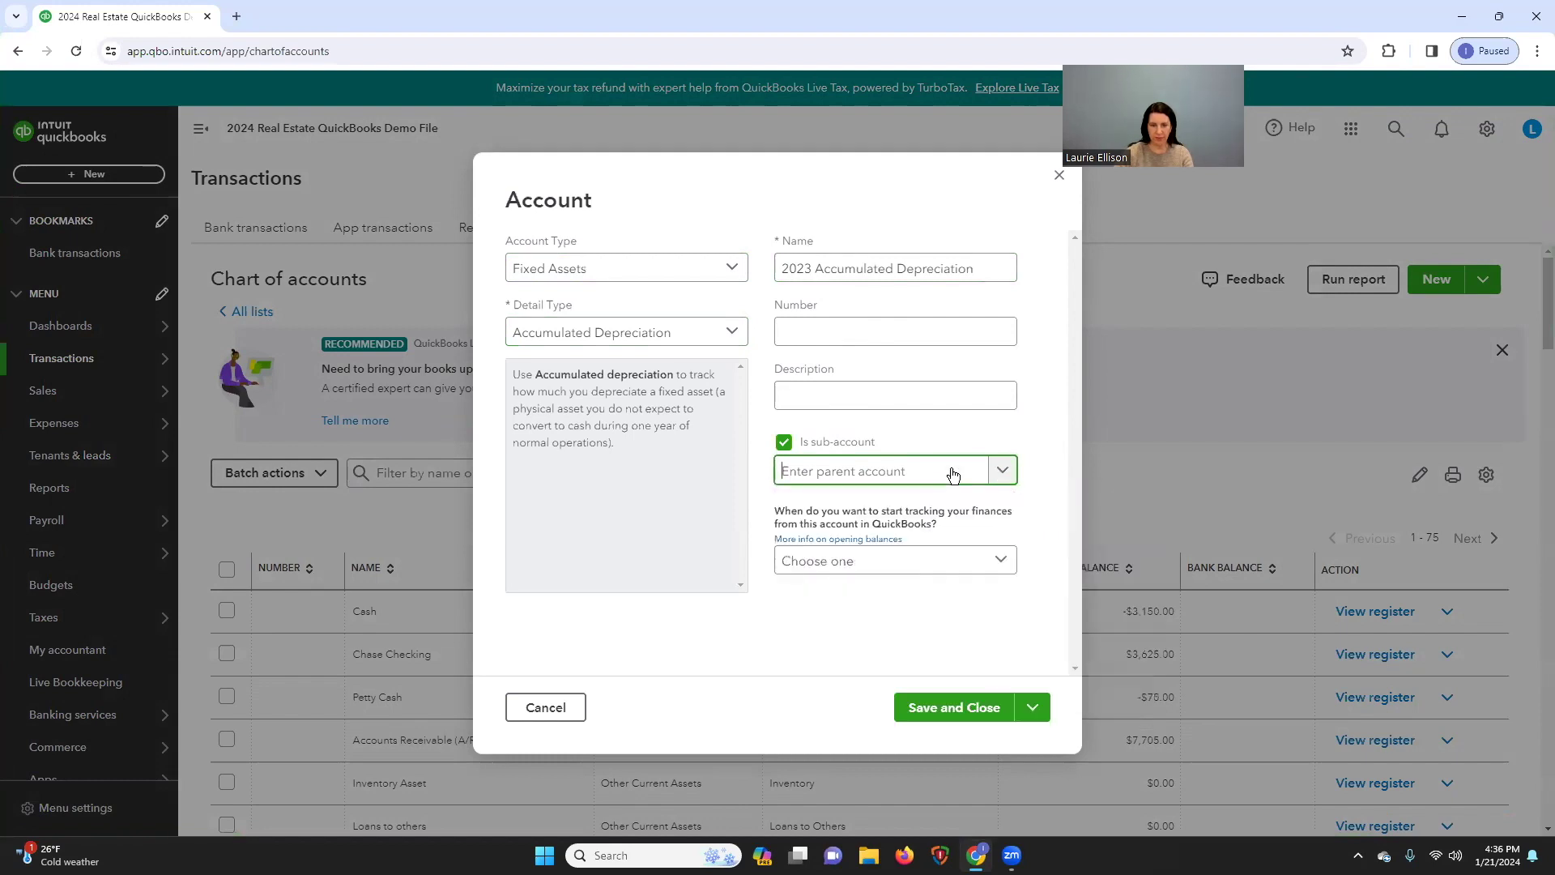
{"action": "type", "text": "123"}
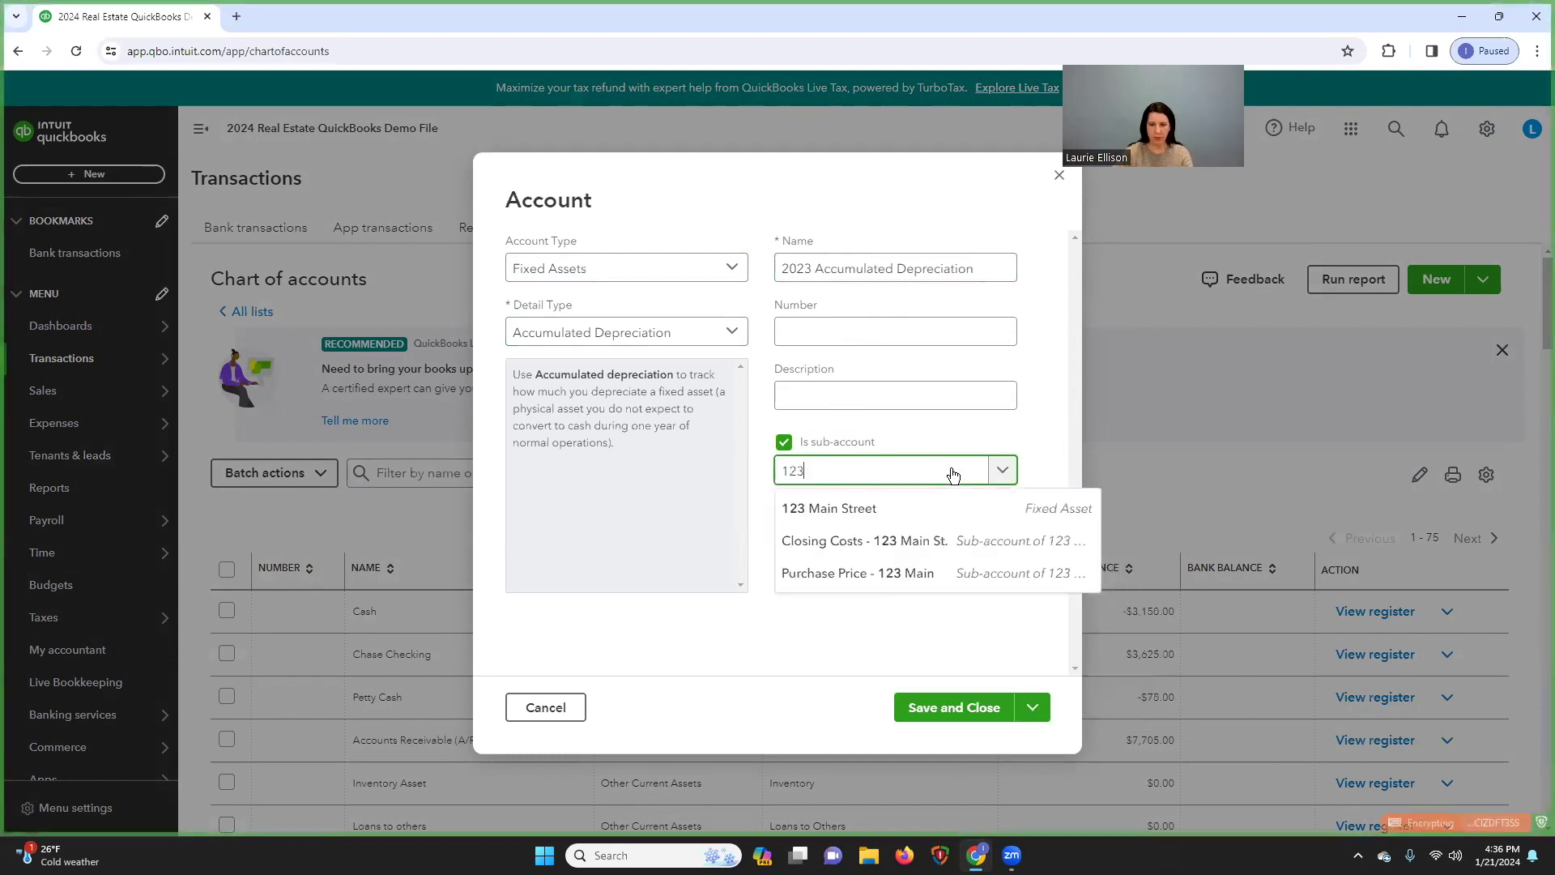
{"action": "left_click", "coordinate": [888, 508]}
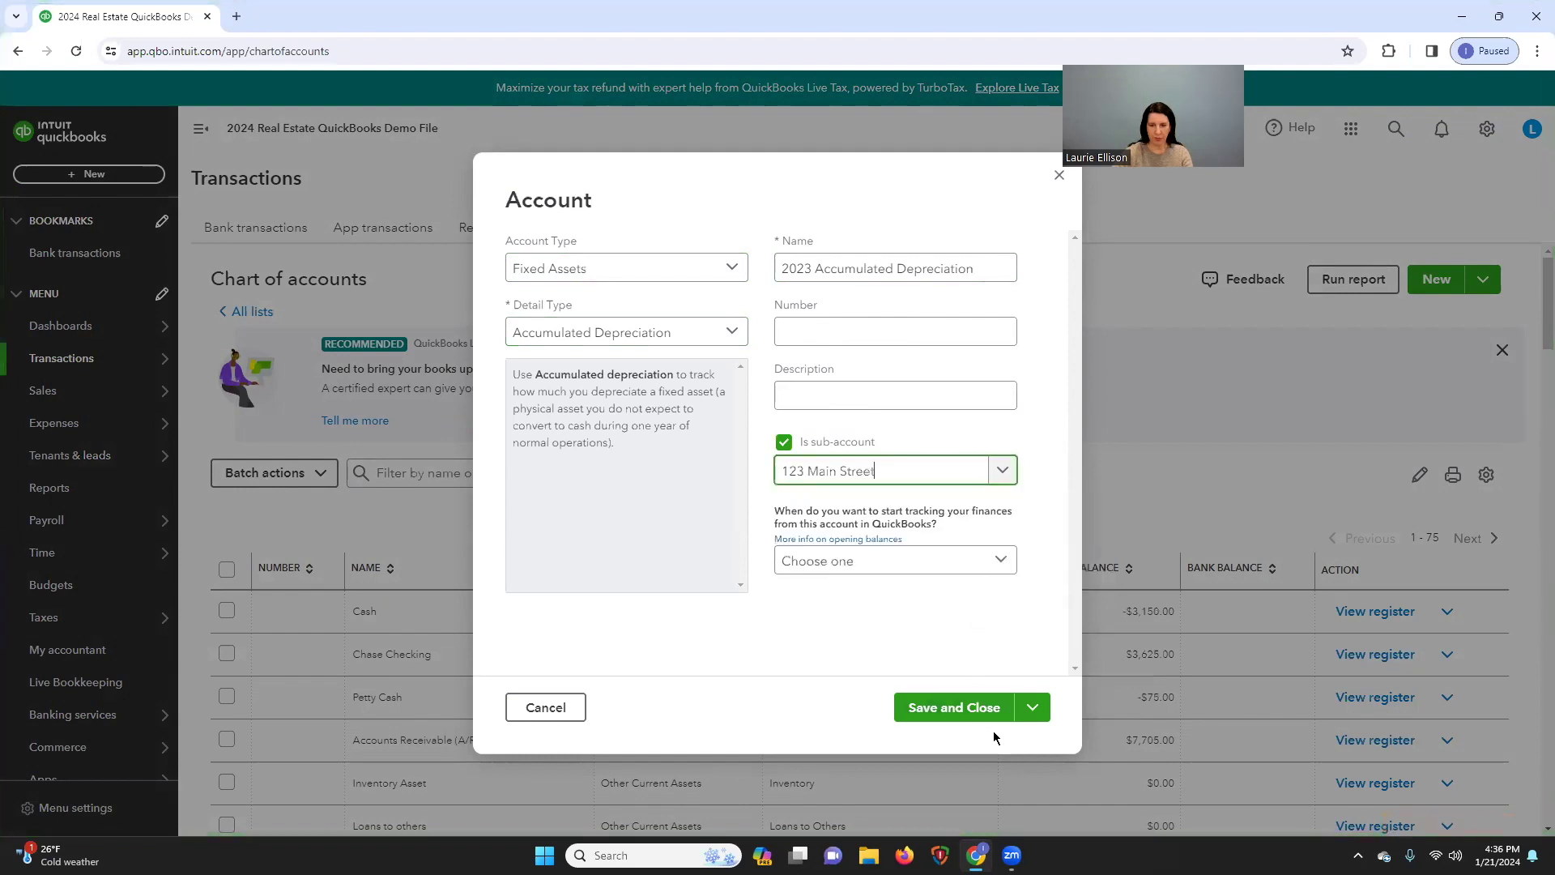
{"action": "left_click", "coordinate": [968, 709]}
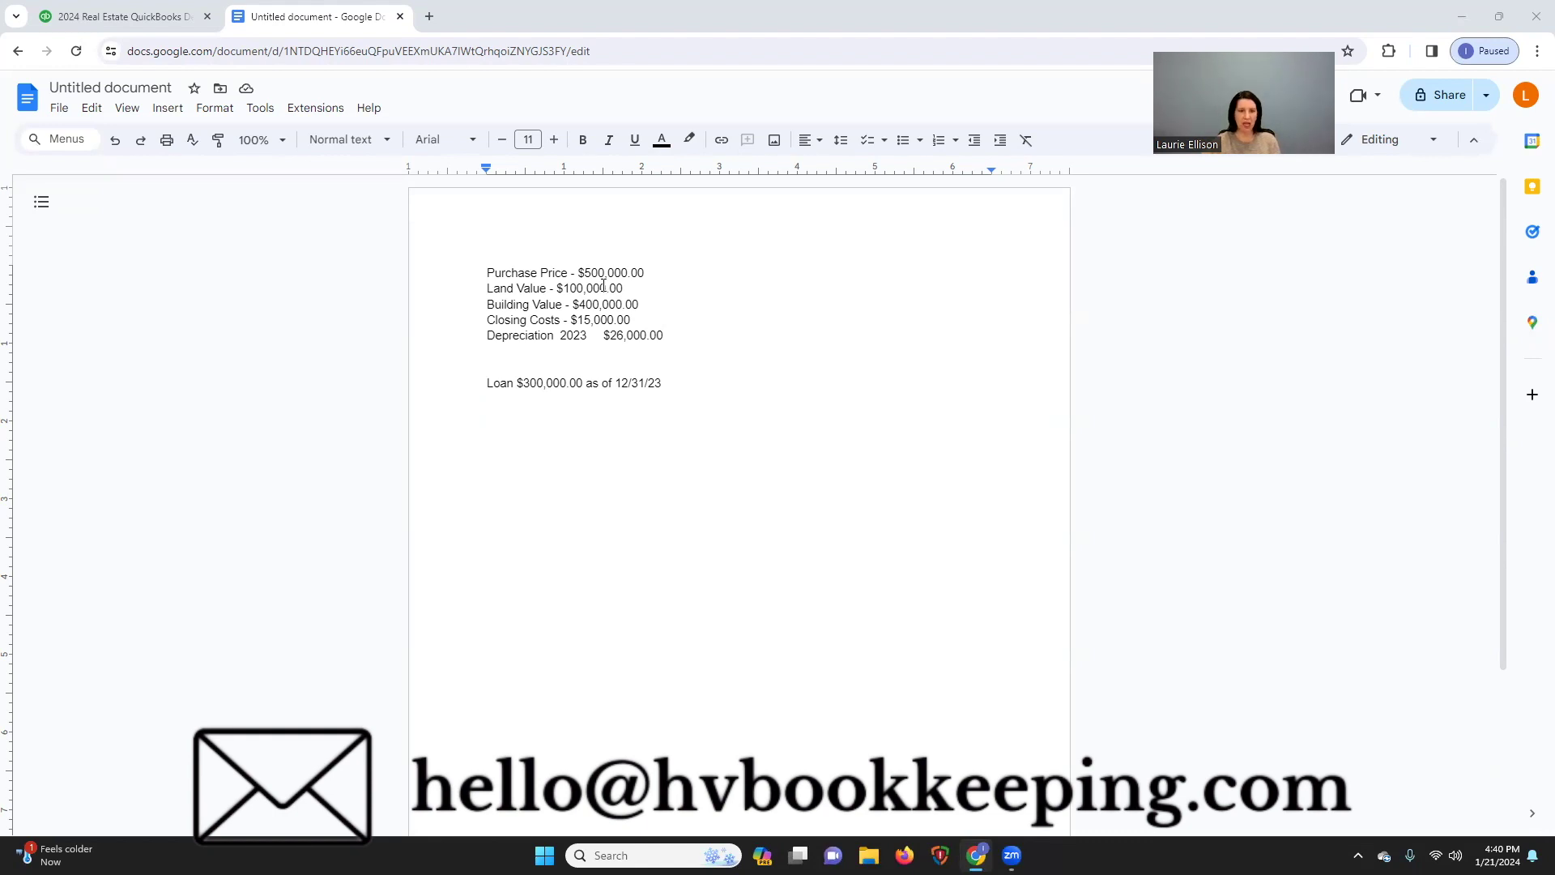
Step: Select the 500,000.00 purchase price in the Google Docs property notes
{"action": "left_click_drag", "start_coordinate": [584, 268], "coordinate": [653, 272]}
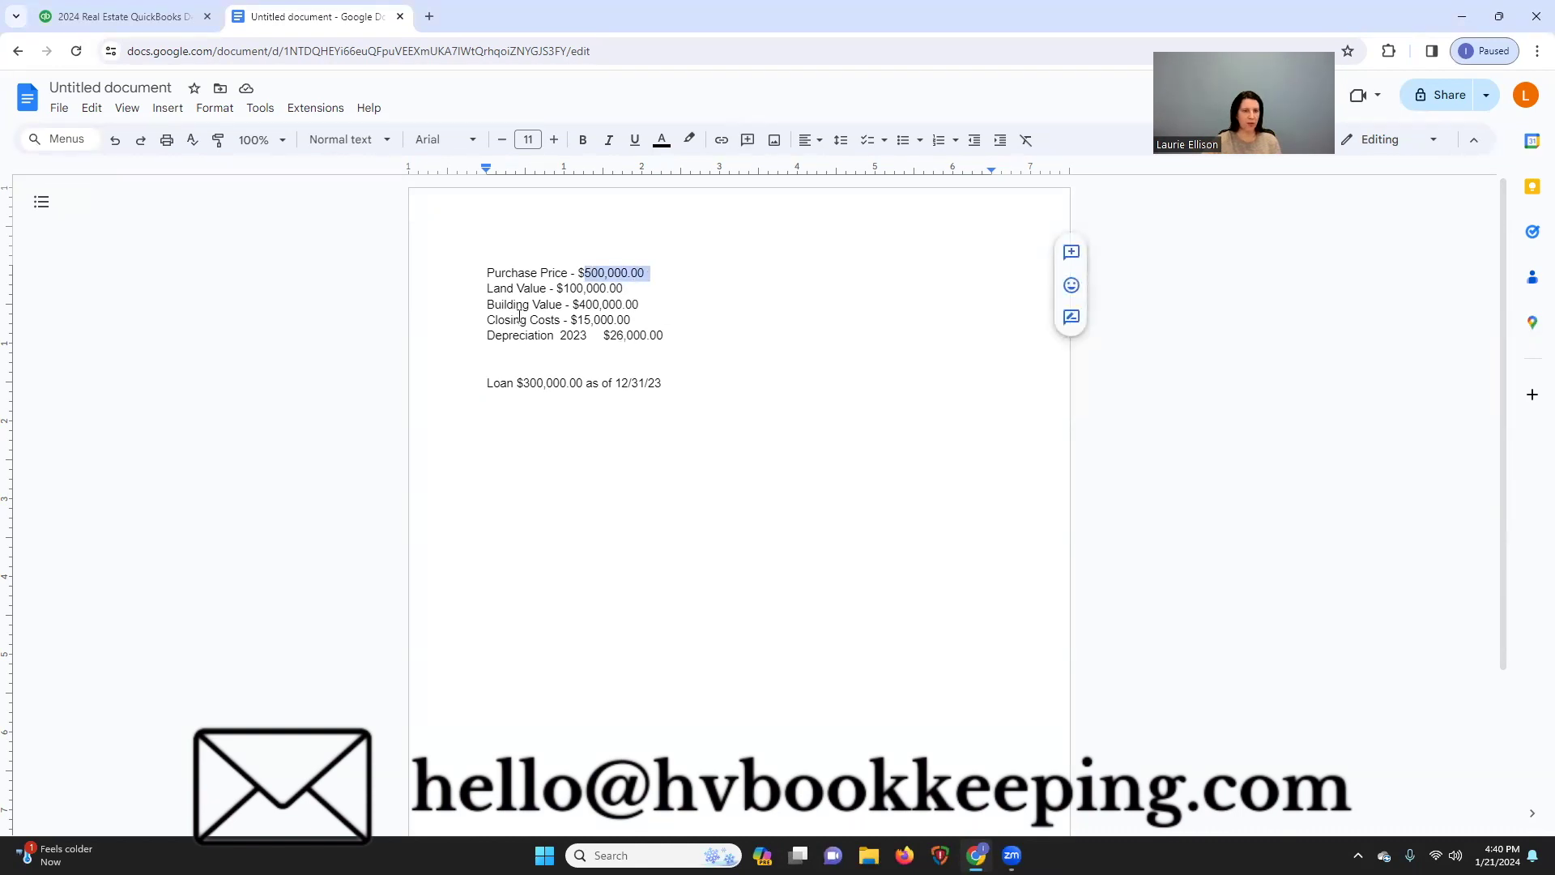
Step: Back in QuickBooks, start a new Fixed Assets account with detail type Buildings
{"action": "left_click", "coordinate": [174, 22]}
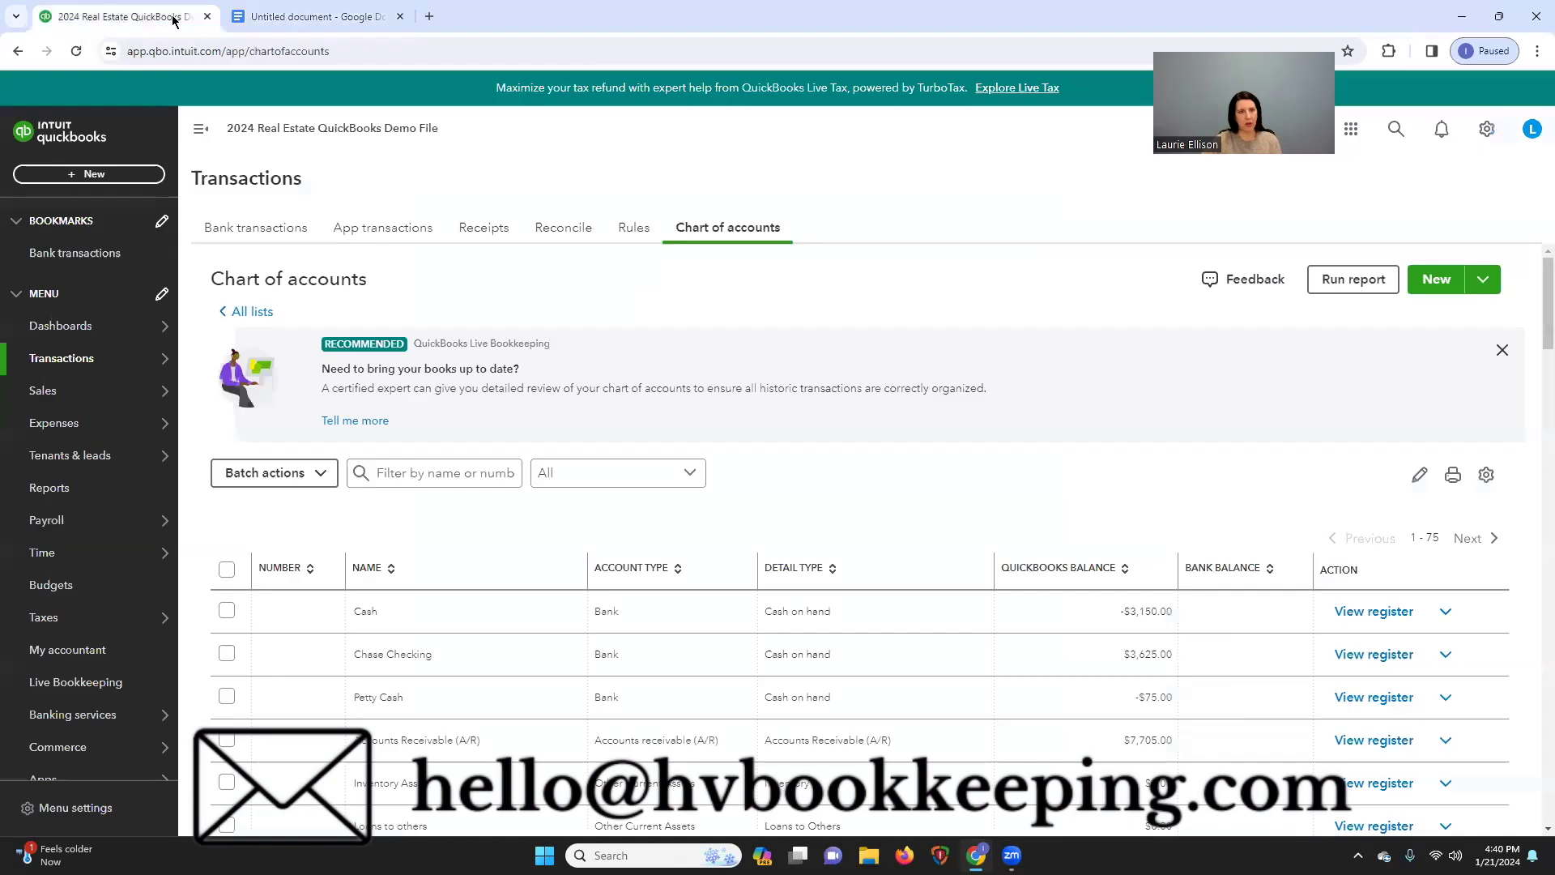
{"action": "mouse_move", "coordinate": [61, 425]}
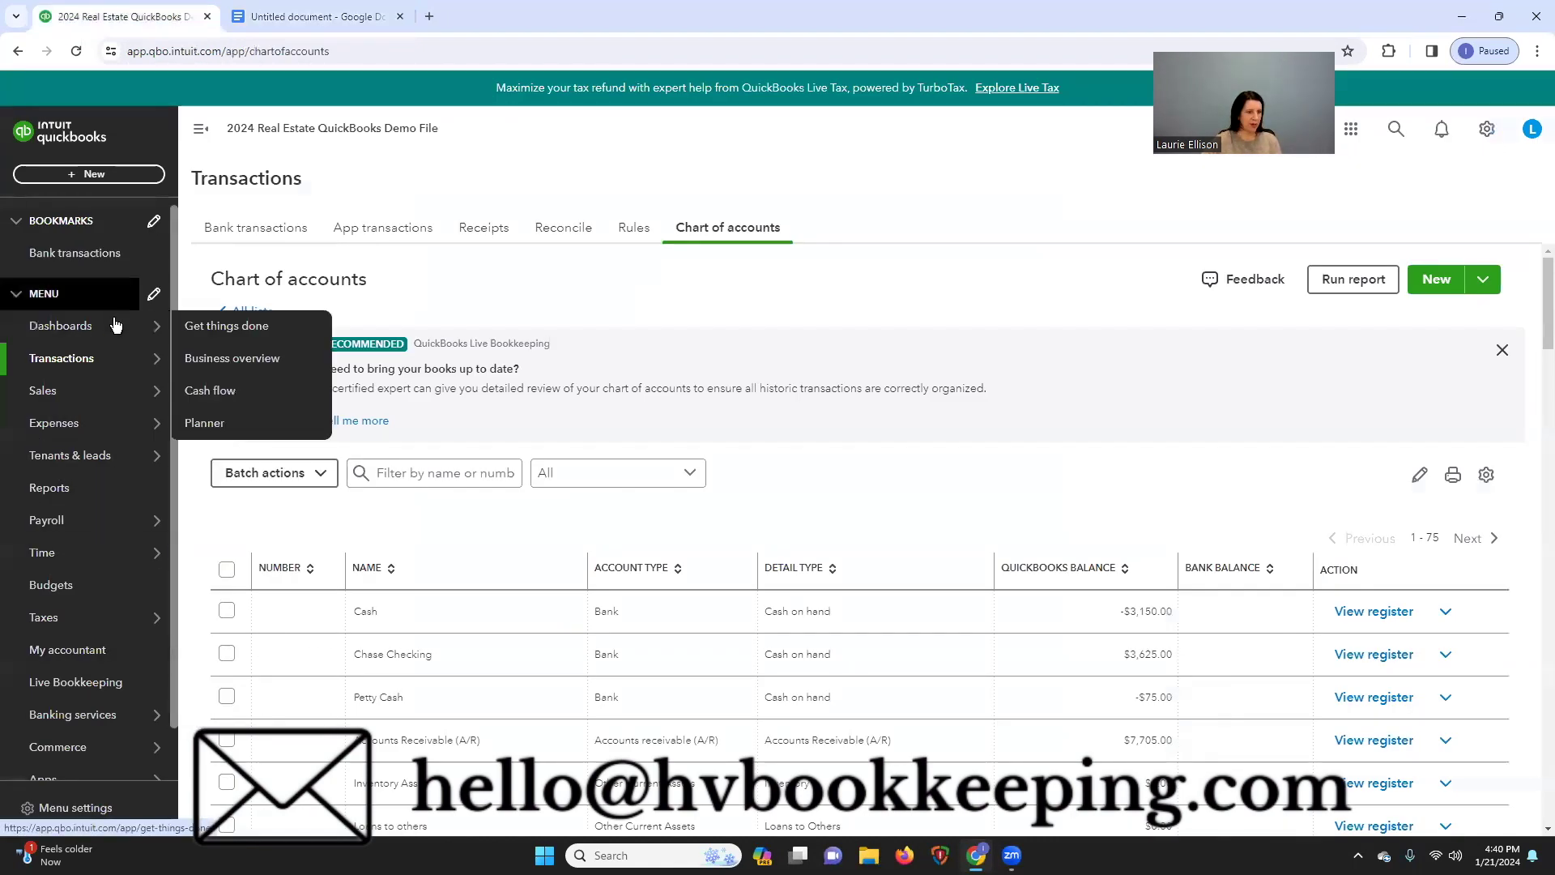
{"action": "mouse_move", "coordinate": [113, 361]}
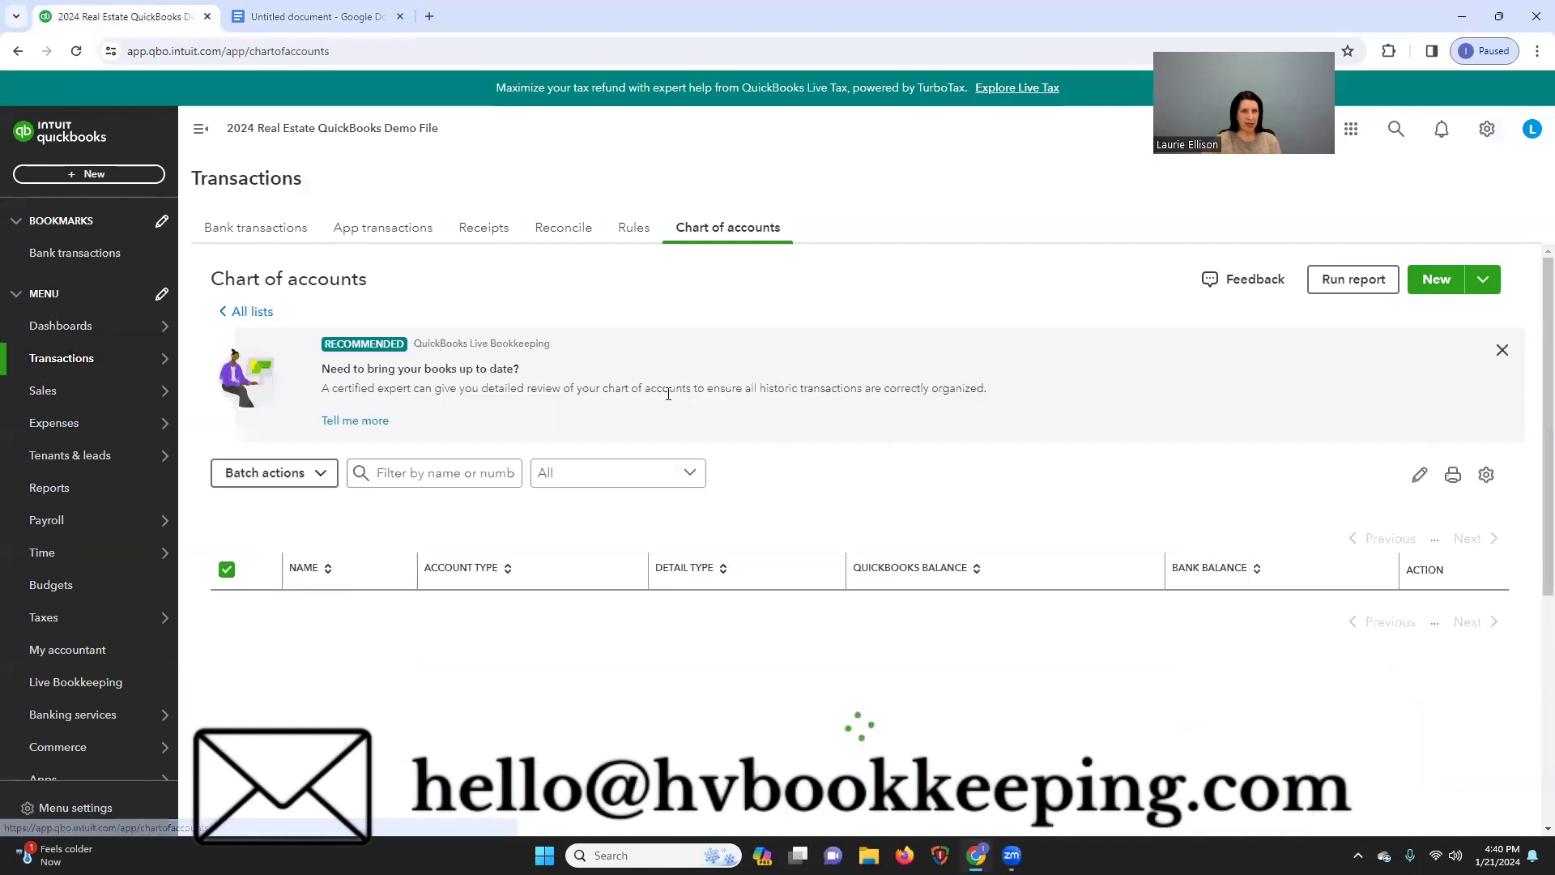
{"action": "left_click", "coordinate": [1436, 278]}
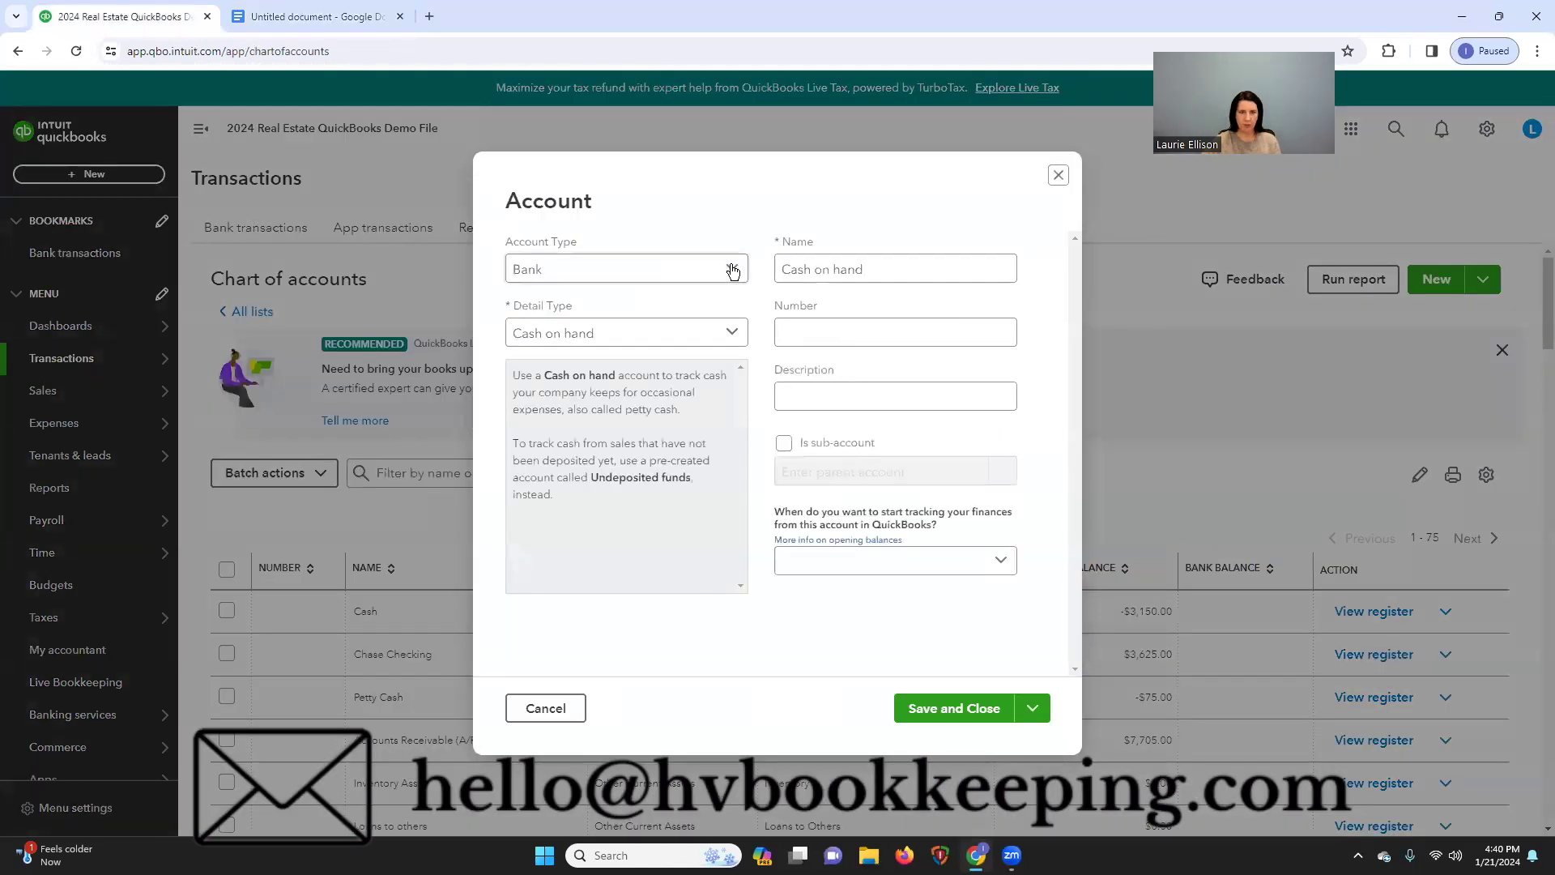
{"action": "left_click", "coordinate": [730, 270]}
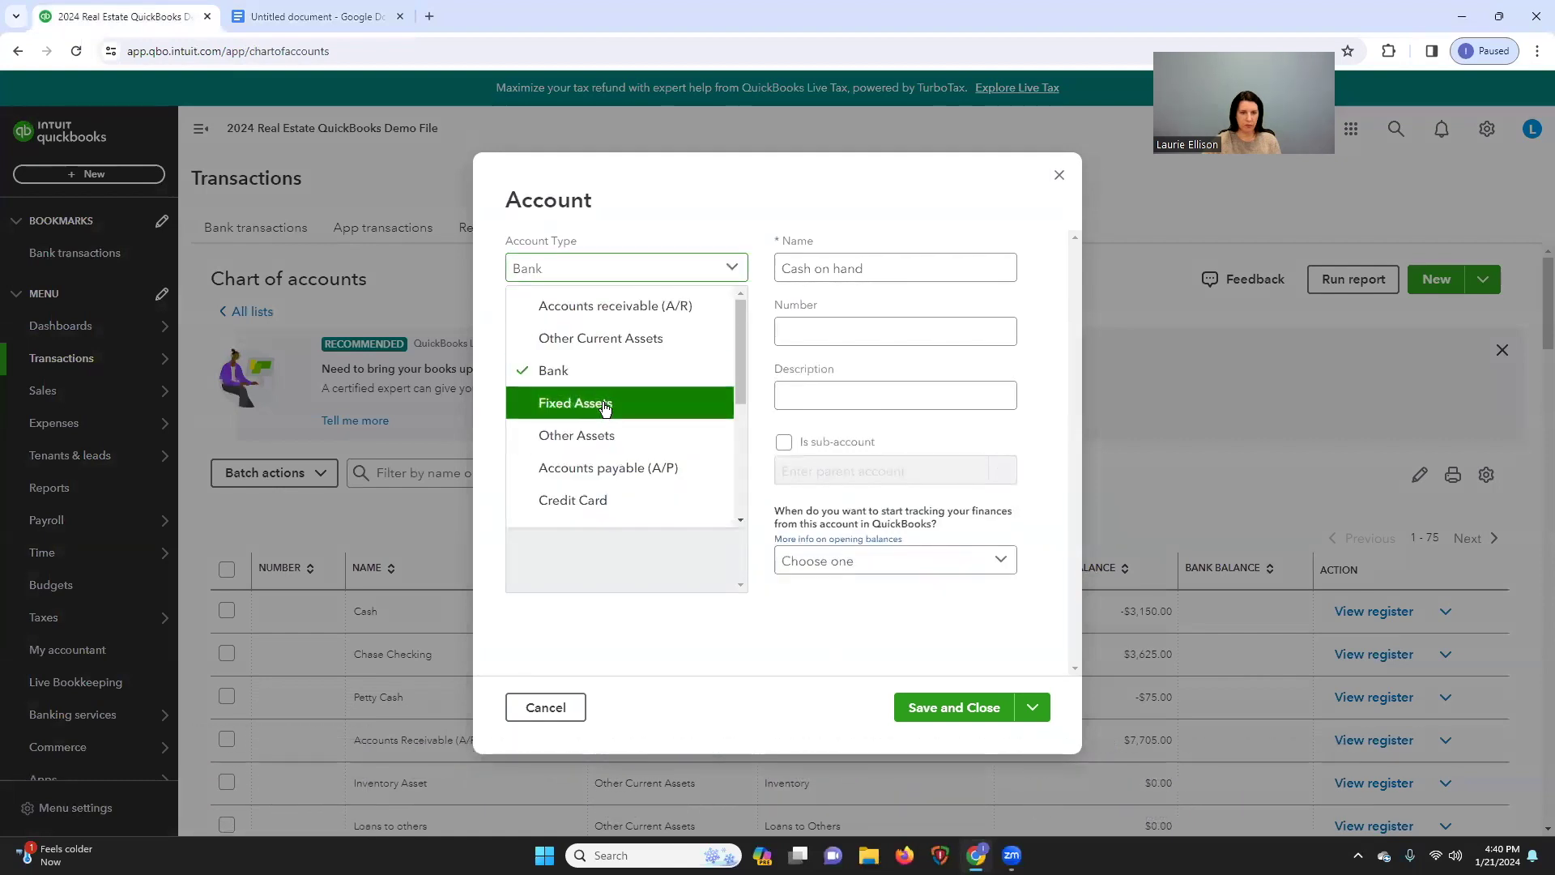
{"action": "left_click", "coordinate": [577, 403]}
{"action": "left_click", "coordinate": [613, 337]}
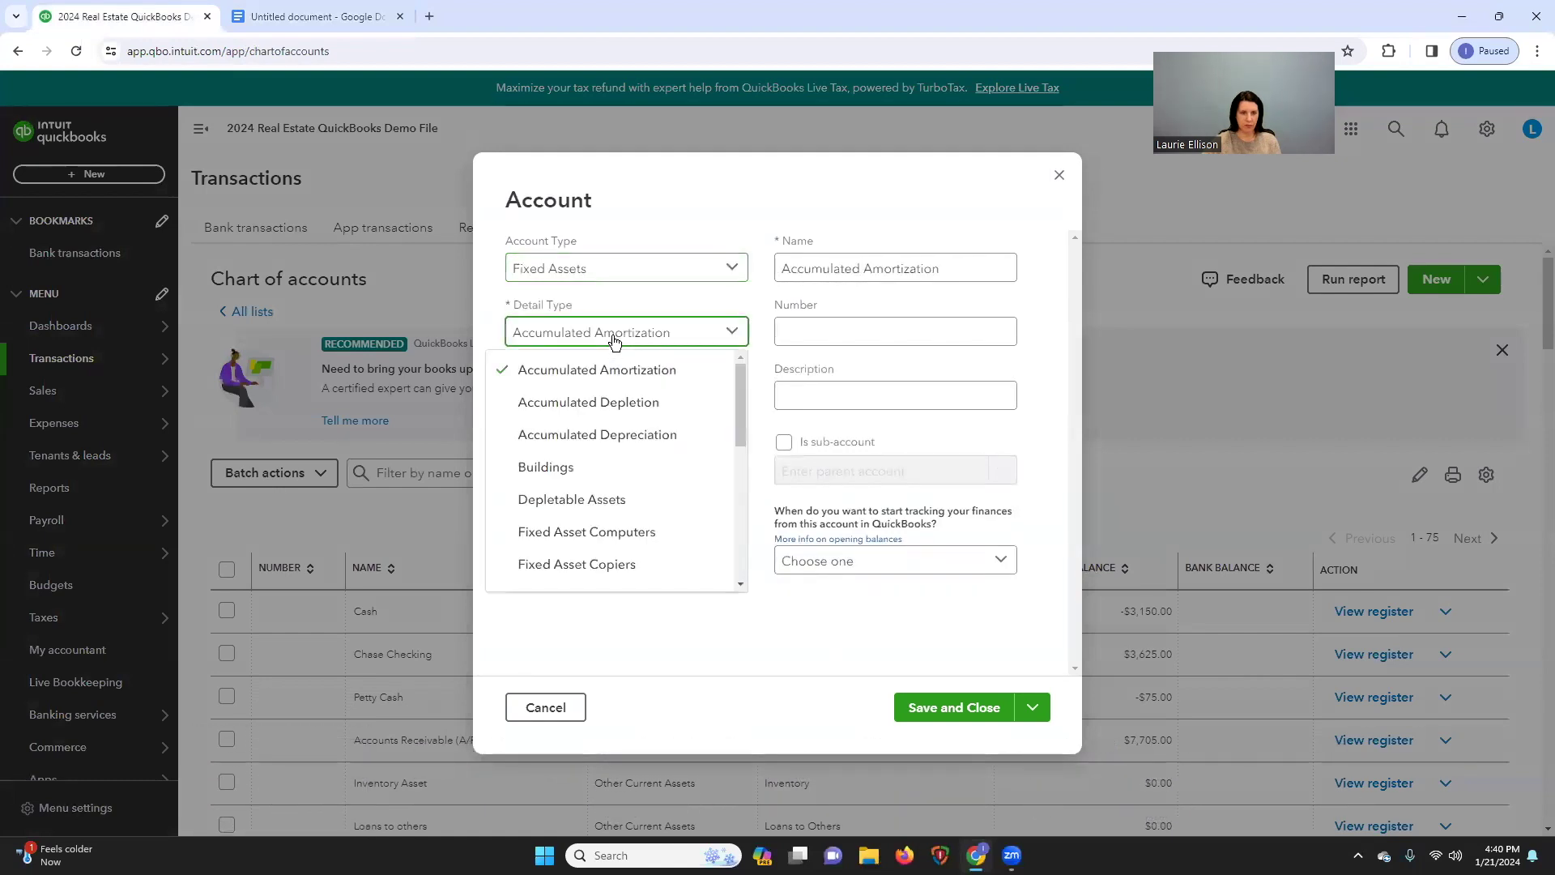
{"action": "left_click", "coordinate": [571, 470]}
Step: Make it a sub-account of 123 Main Street named 'Land Value'
{"action": "left_click", "coordinate": [783, 443]}
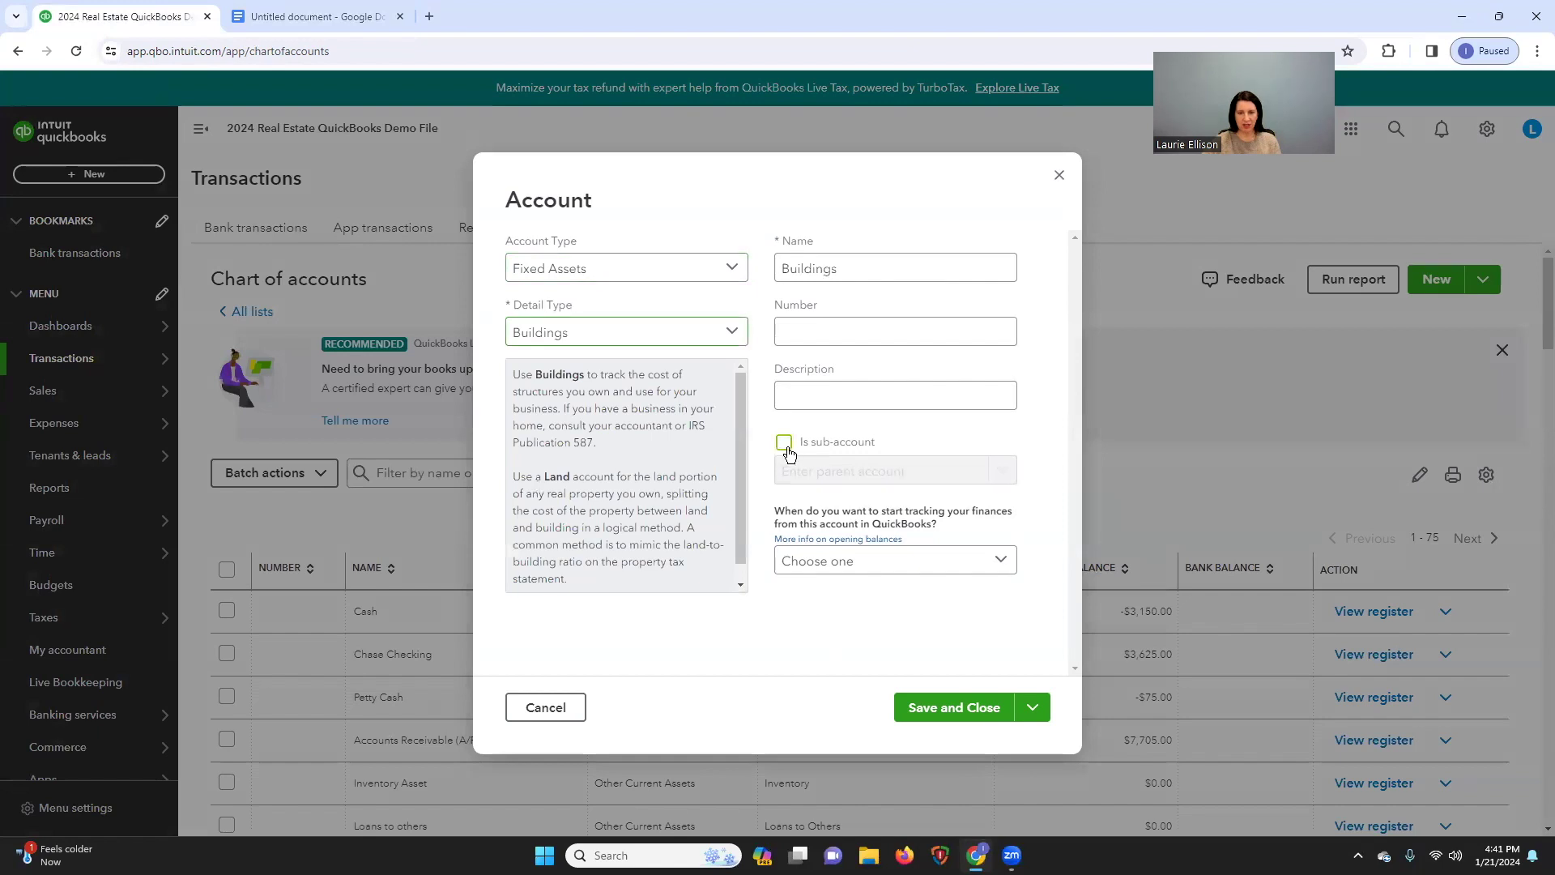
{"action": "left_click", "coordinate": [793, 473]}
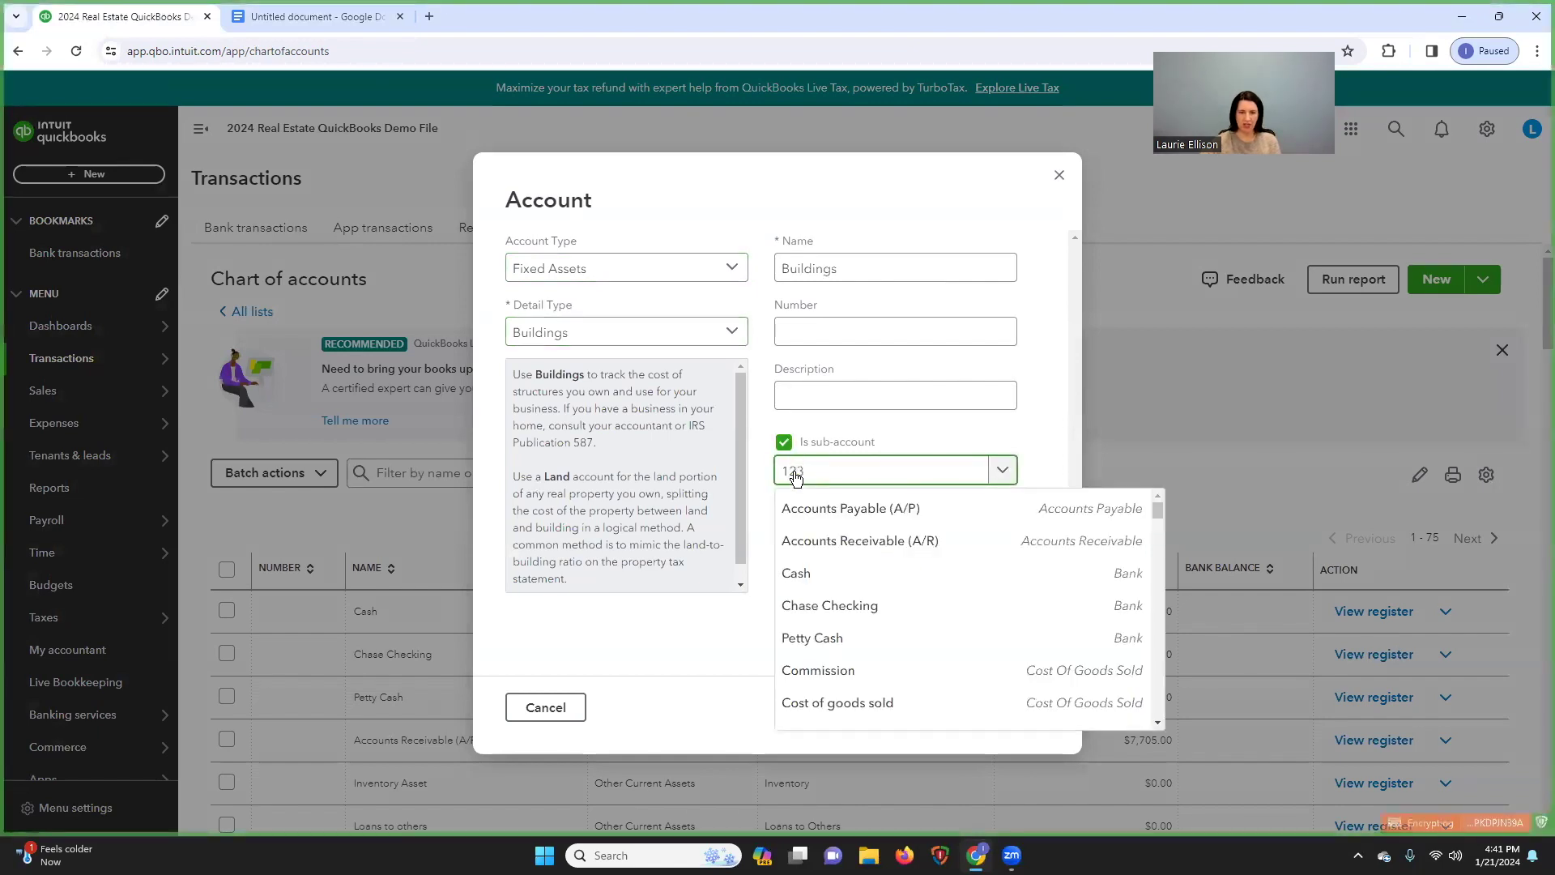
{"action": "type", "text": "123"}
{"action": "left_click", "coordinate": [858, 508]}
{"action": "left_click", "coordinate": [842, 264]}
{"action": "key", "text": "BackSpace"}
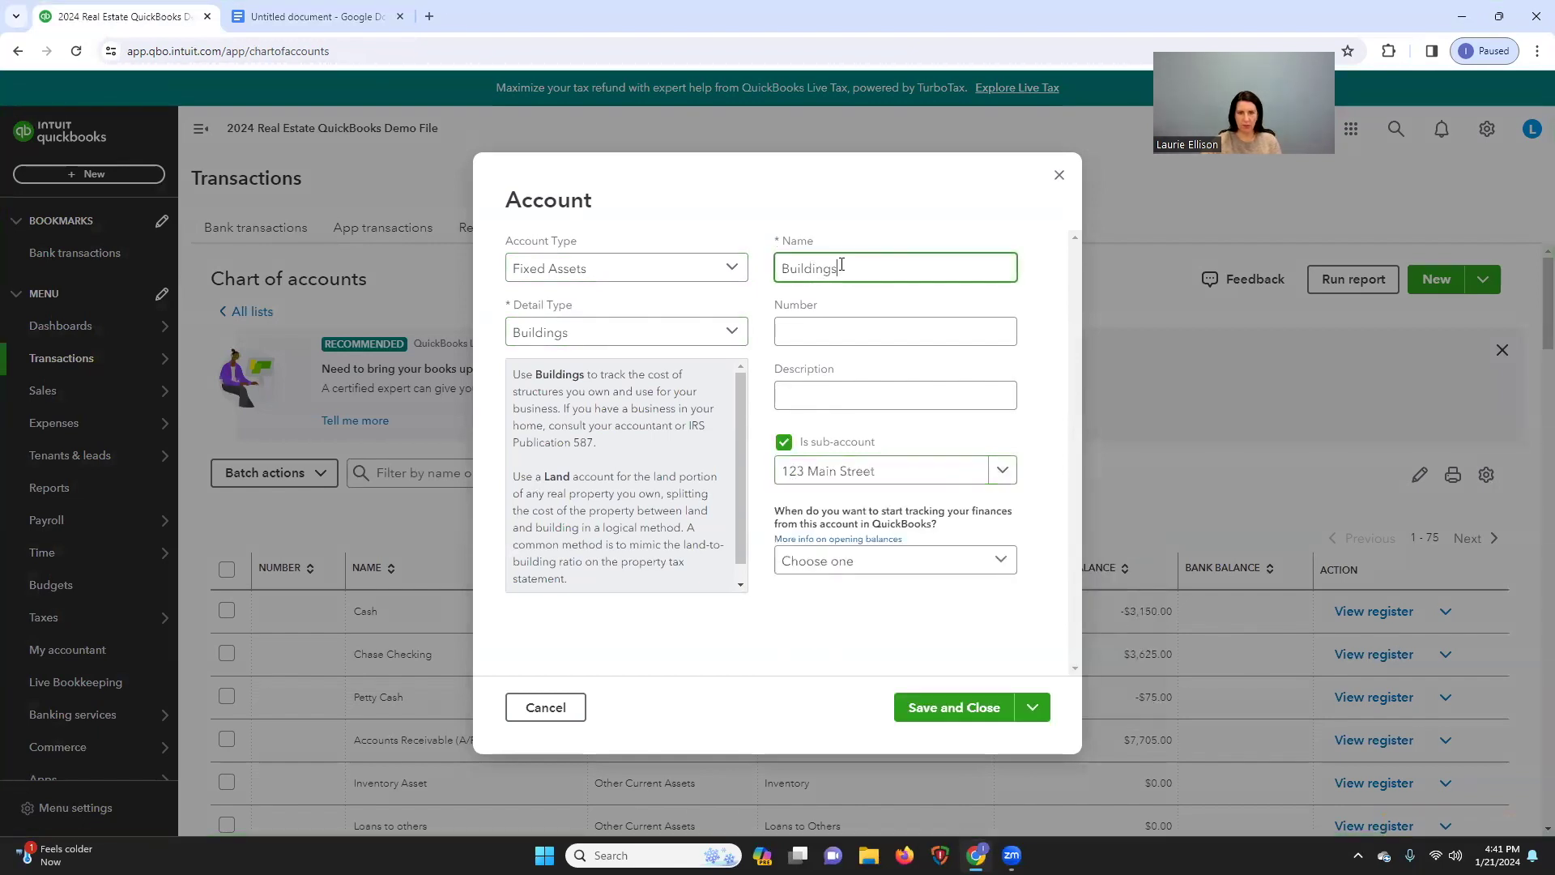
{"action": "key", "text": "BackSpace"}
{"action": "key", "text": "BackSpace"}
{"action": "key", "text": "BackSpace"}
{"action": "key", "text": "BackSpace"}
{"action": "key", "text": "BackSpace"}
{"action": "key", "text": "BackSpace"}
{"action": "key", "text": "BackSpace"}
{"action": "key", "text": "BackSpace"}
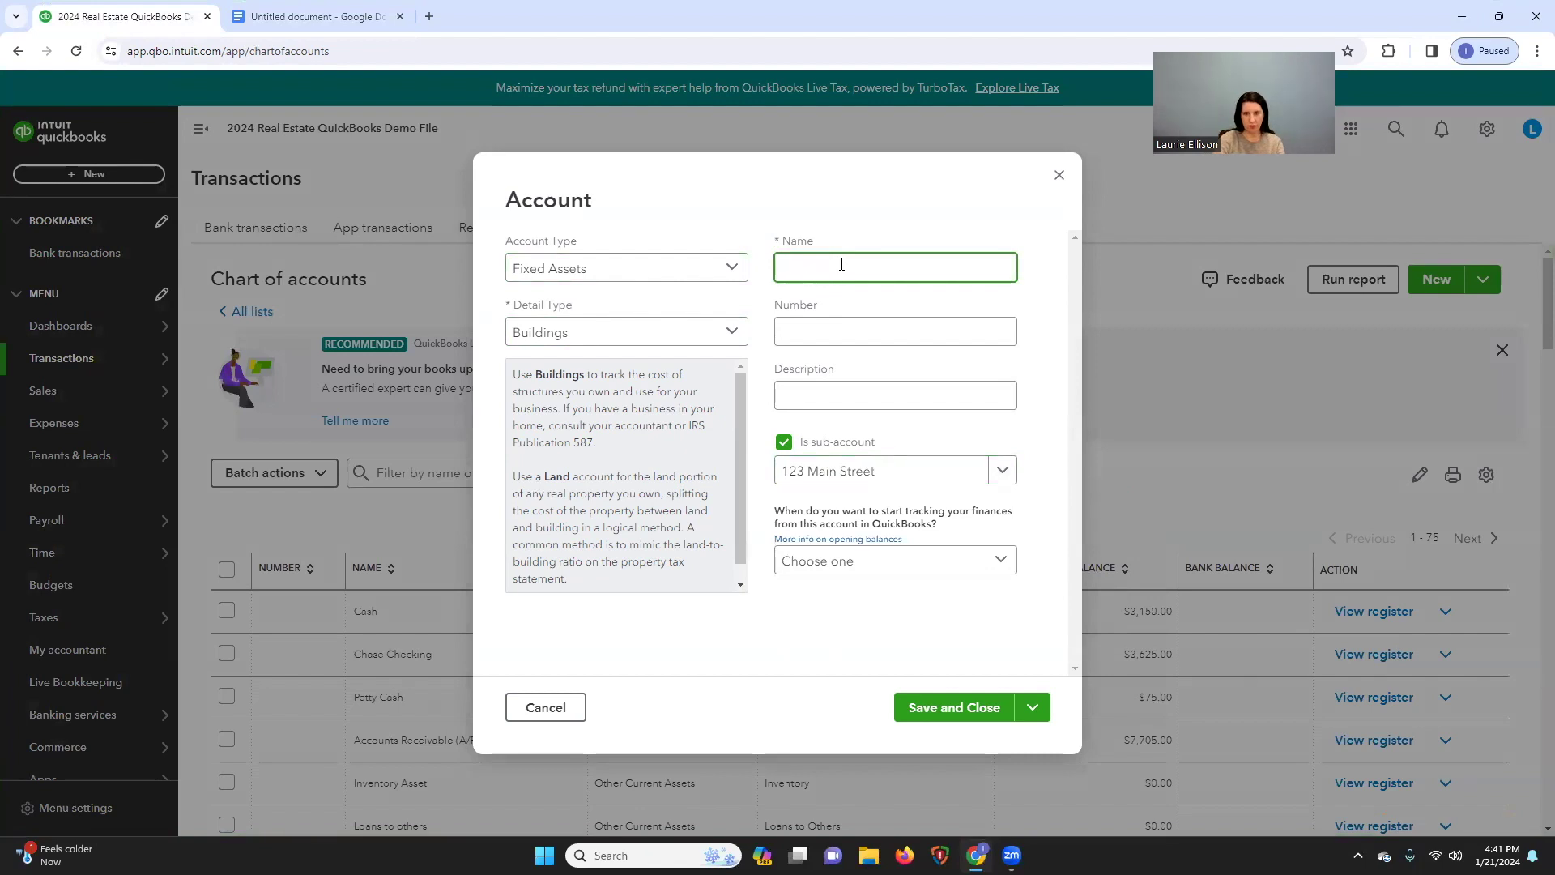
{"action": "type", "text": "Land V"}
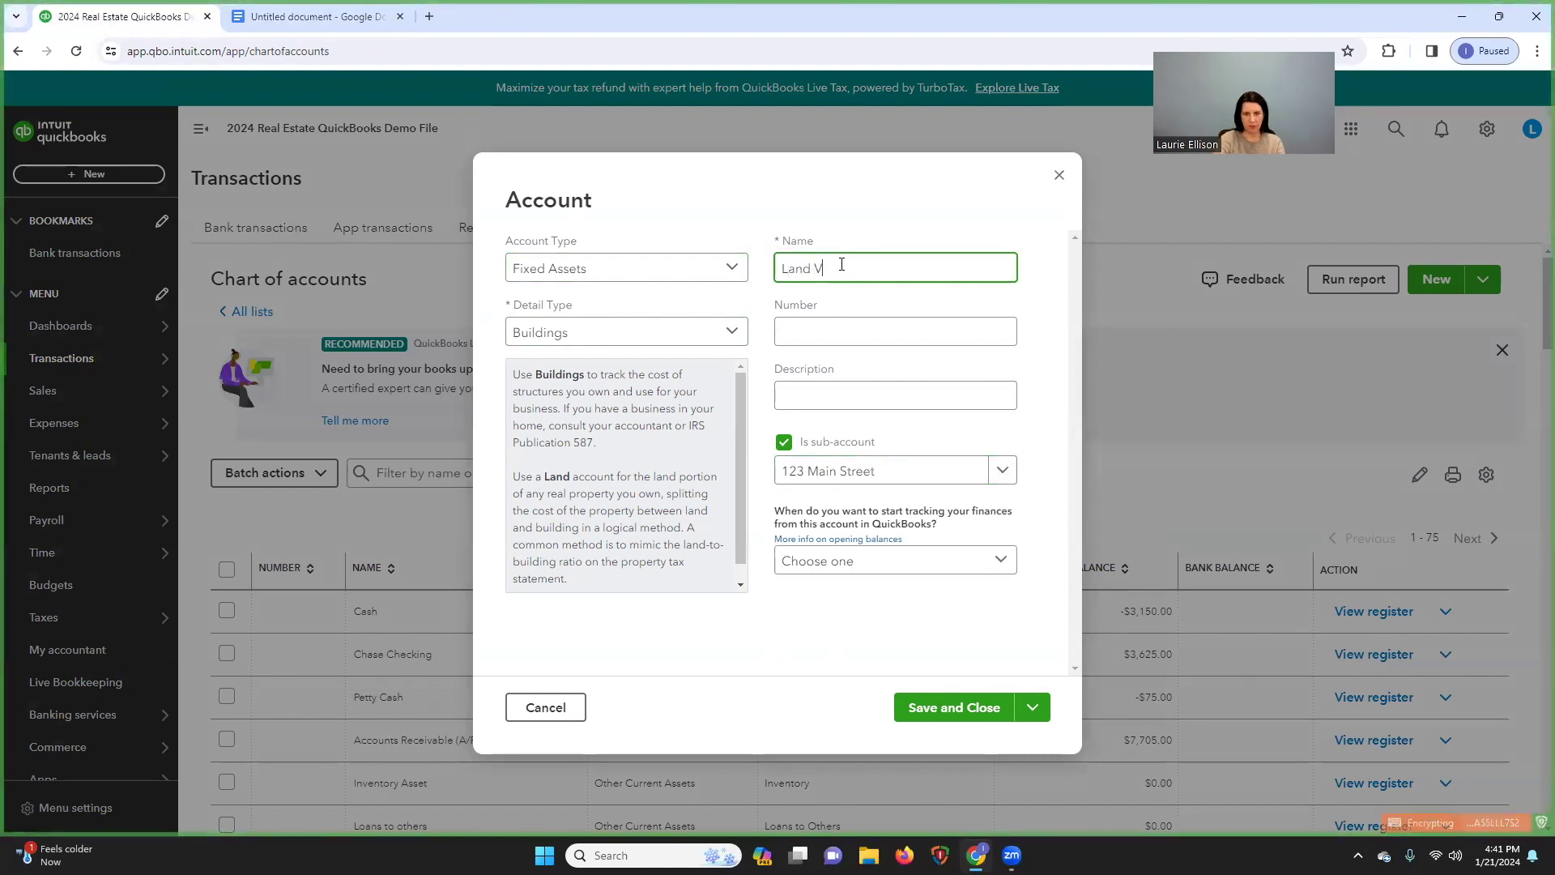
{"action": "type", "text": "alue"}
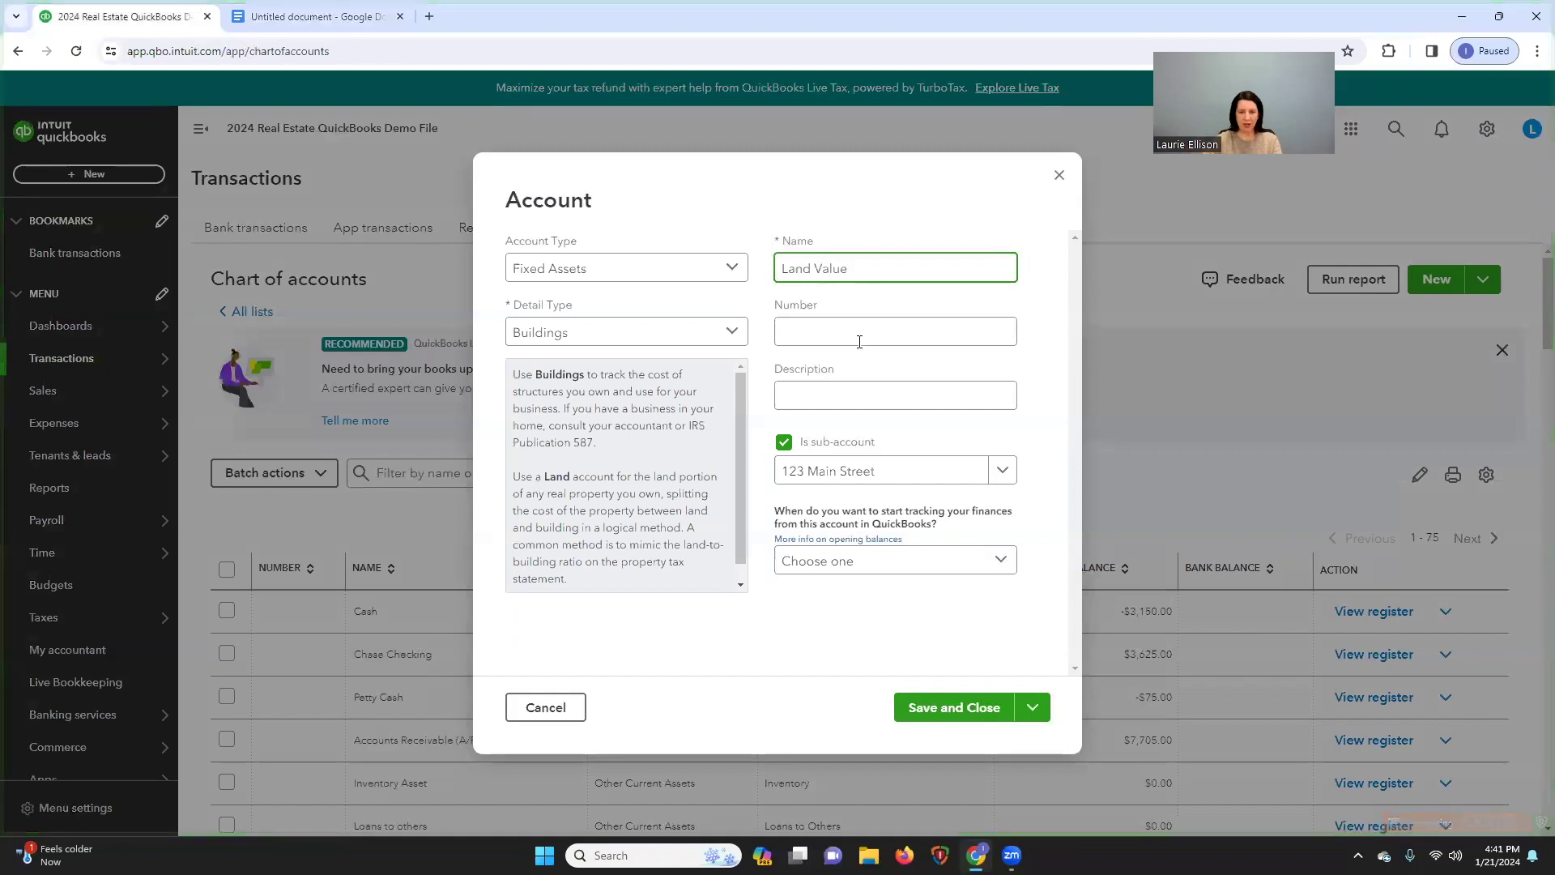
{"action": "left_click", "coordinate": [1002, 470]}
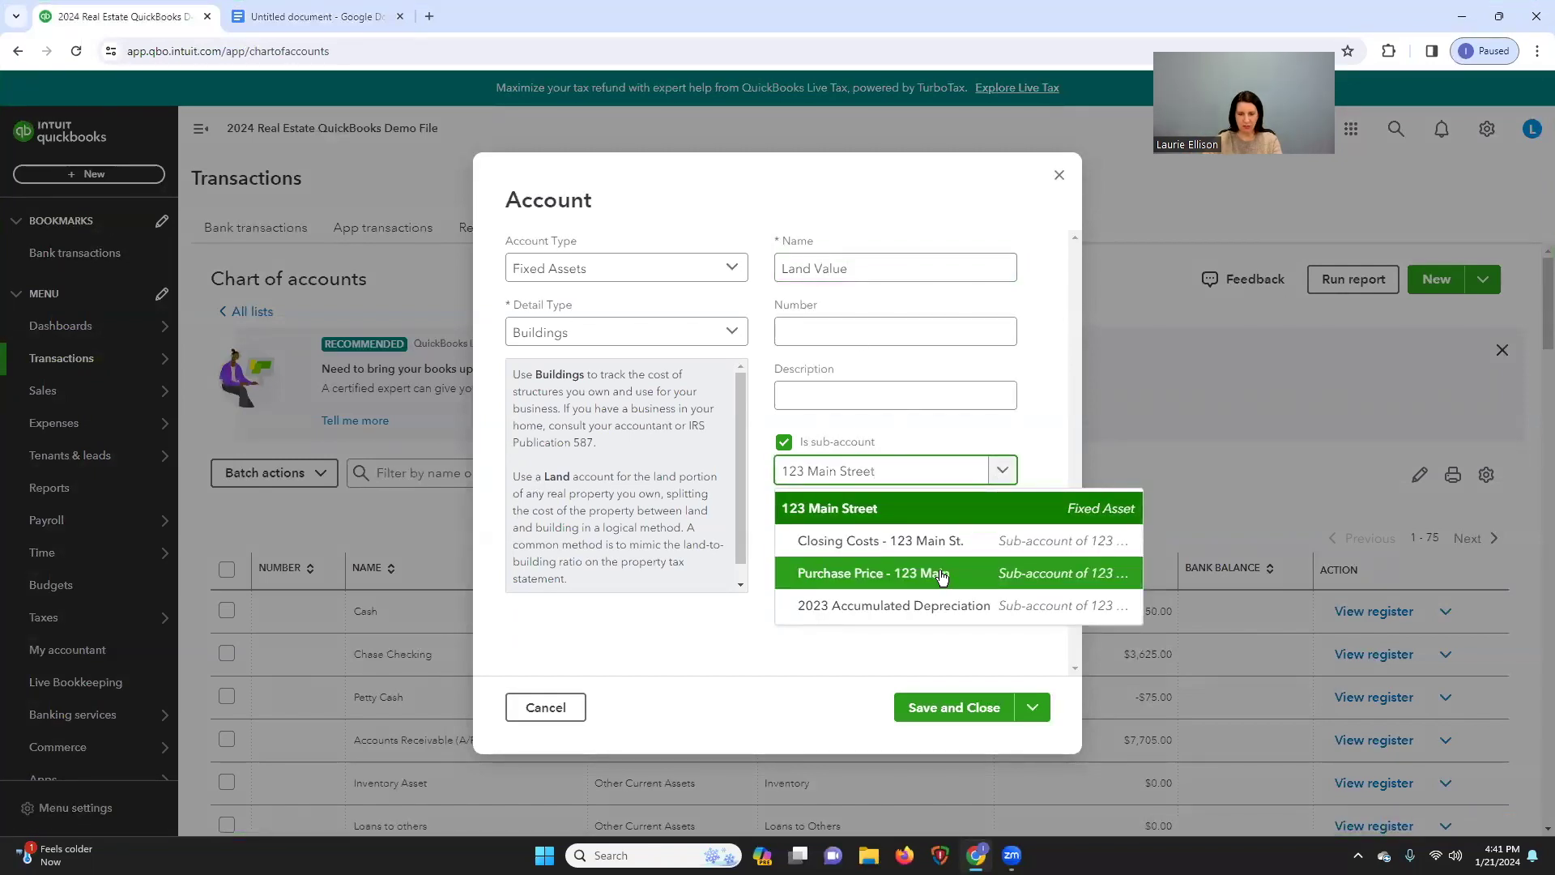
{"action": "left_click", "coordinate": [1045, 424]}
{"action": "left_click", "coordinate": [858, 268]}
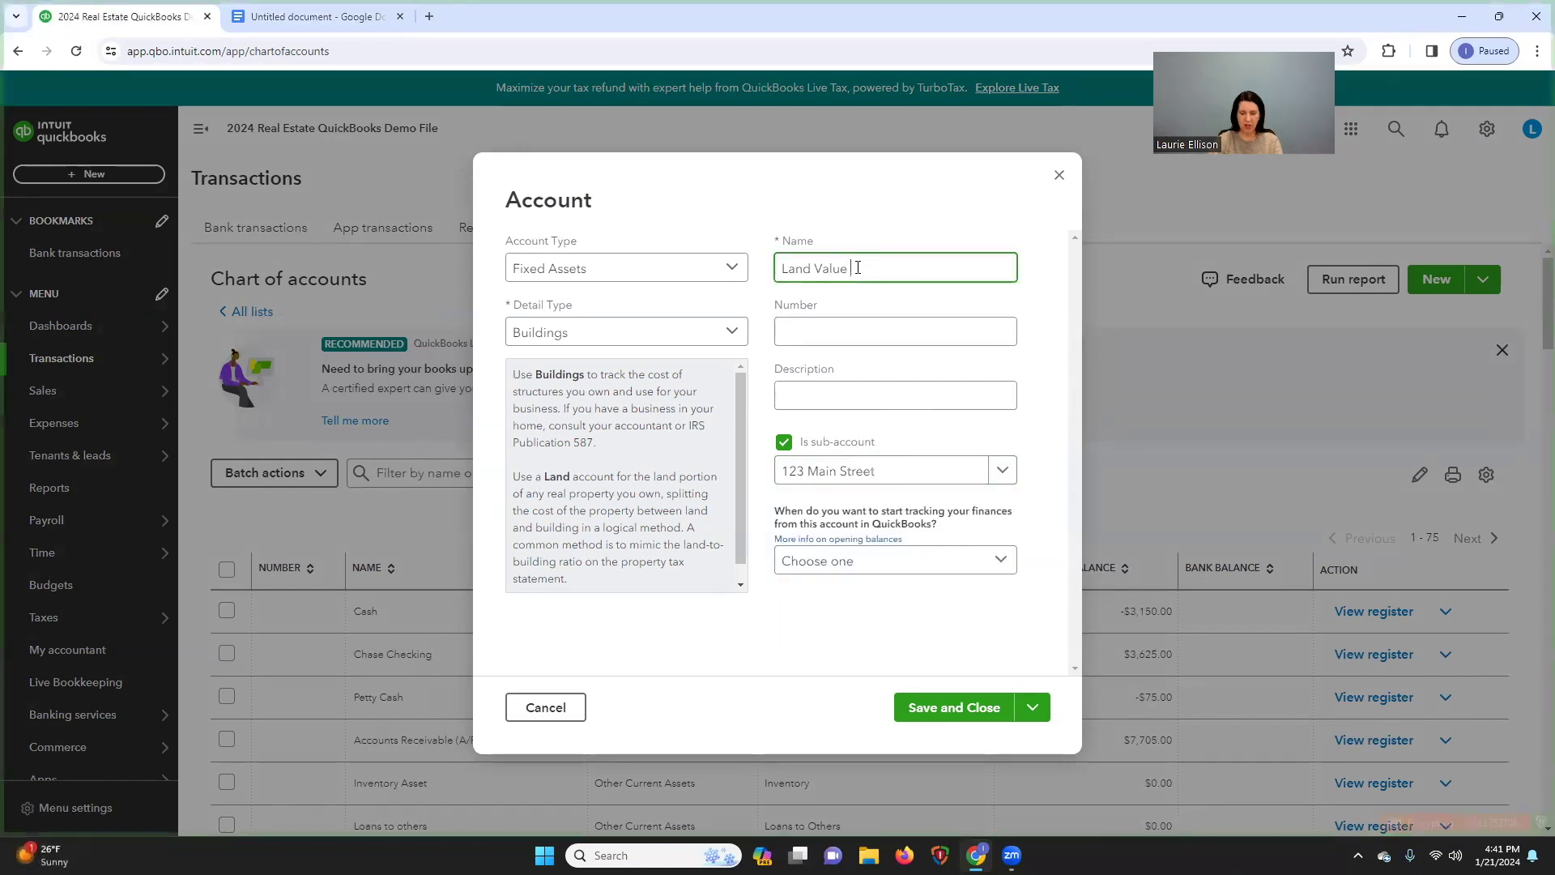
Step: Rename the Purchase Price account to 'Purchase Price - Building- 123 Main St.' and save
{"action": "type", "text": "- 123 Main"}
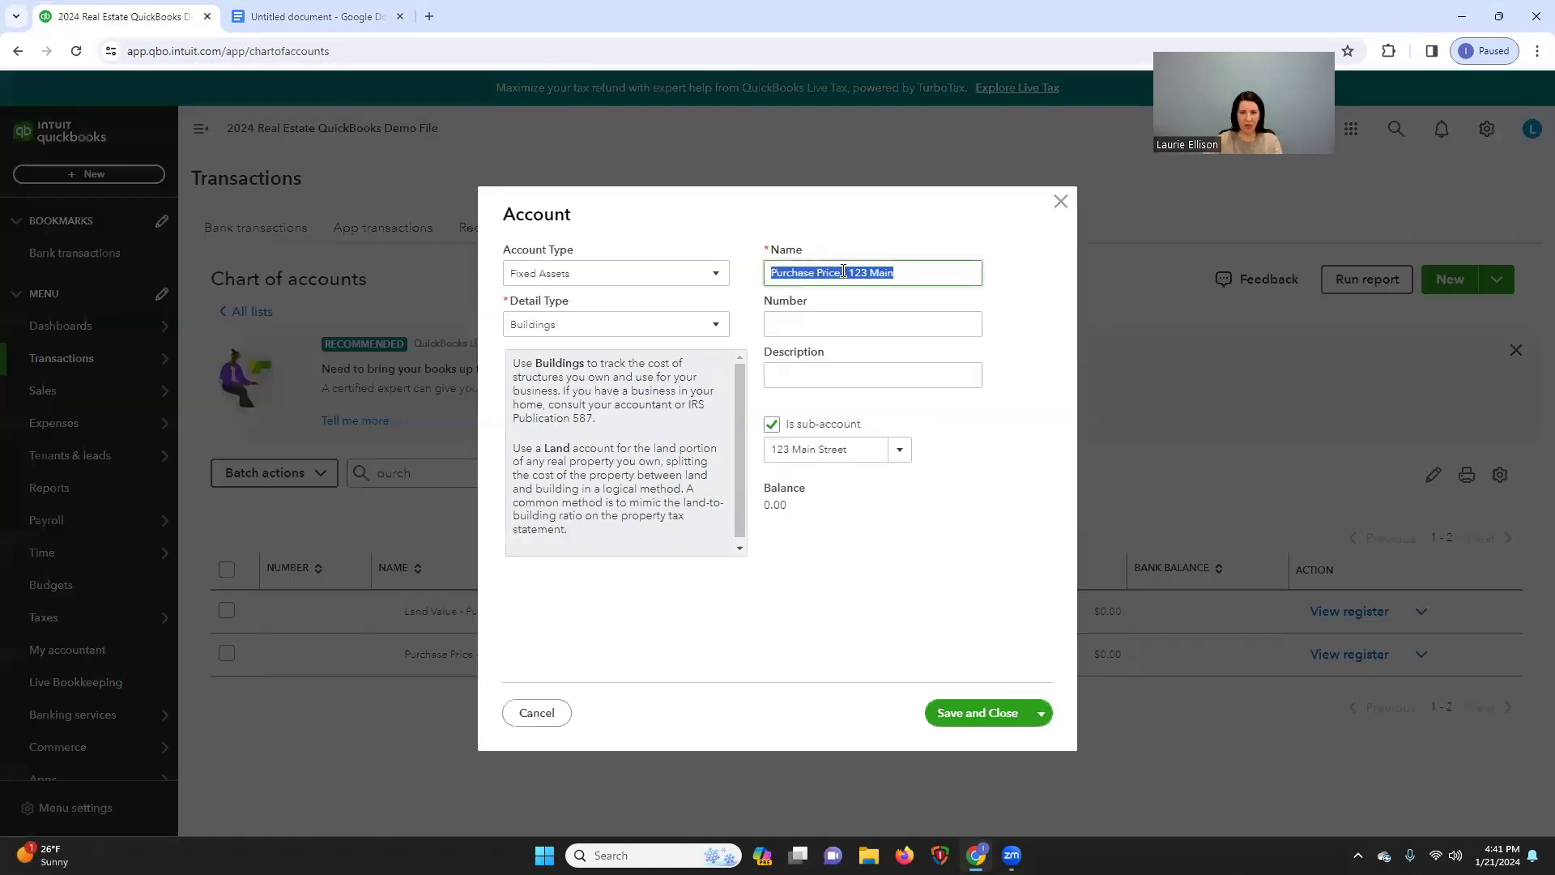
{"action": "left_click", "coordinate": [844, 273]}
{"action": "type", "text": "-"}
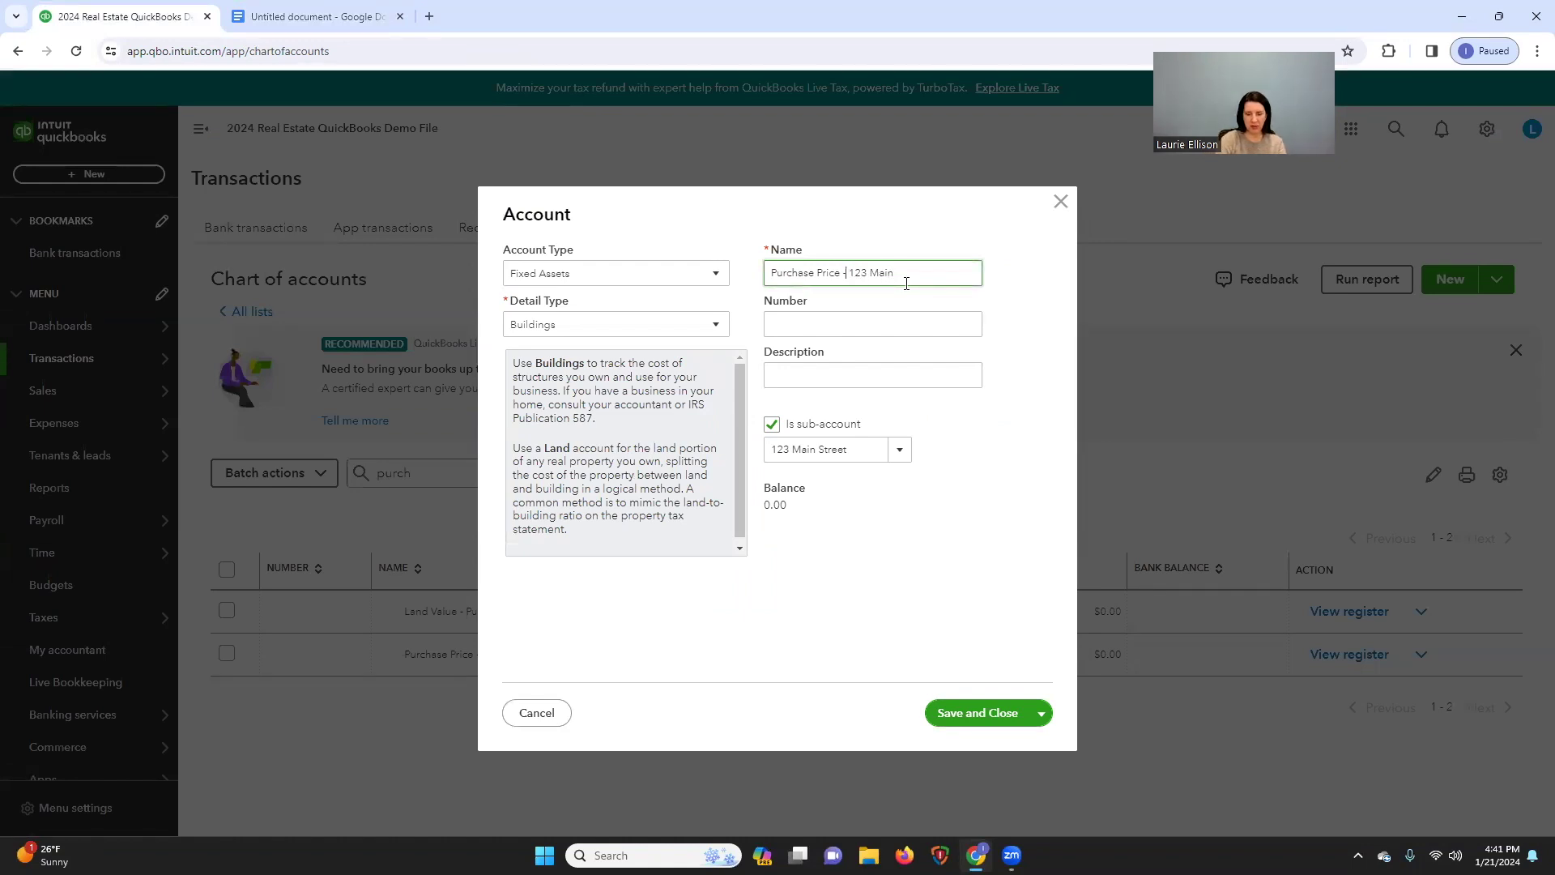
{"action": "type", "text": " Build "}
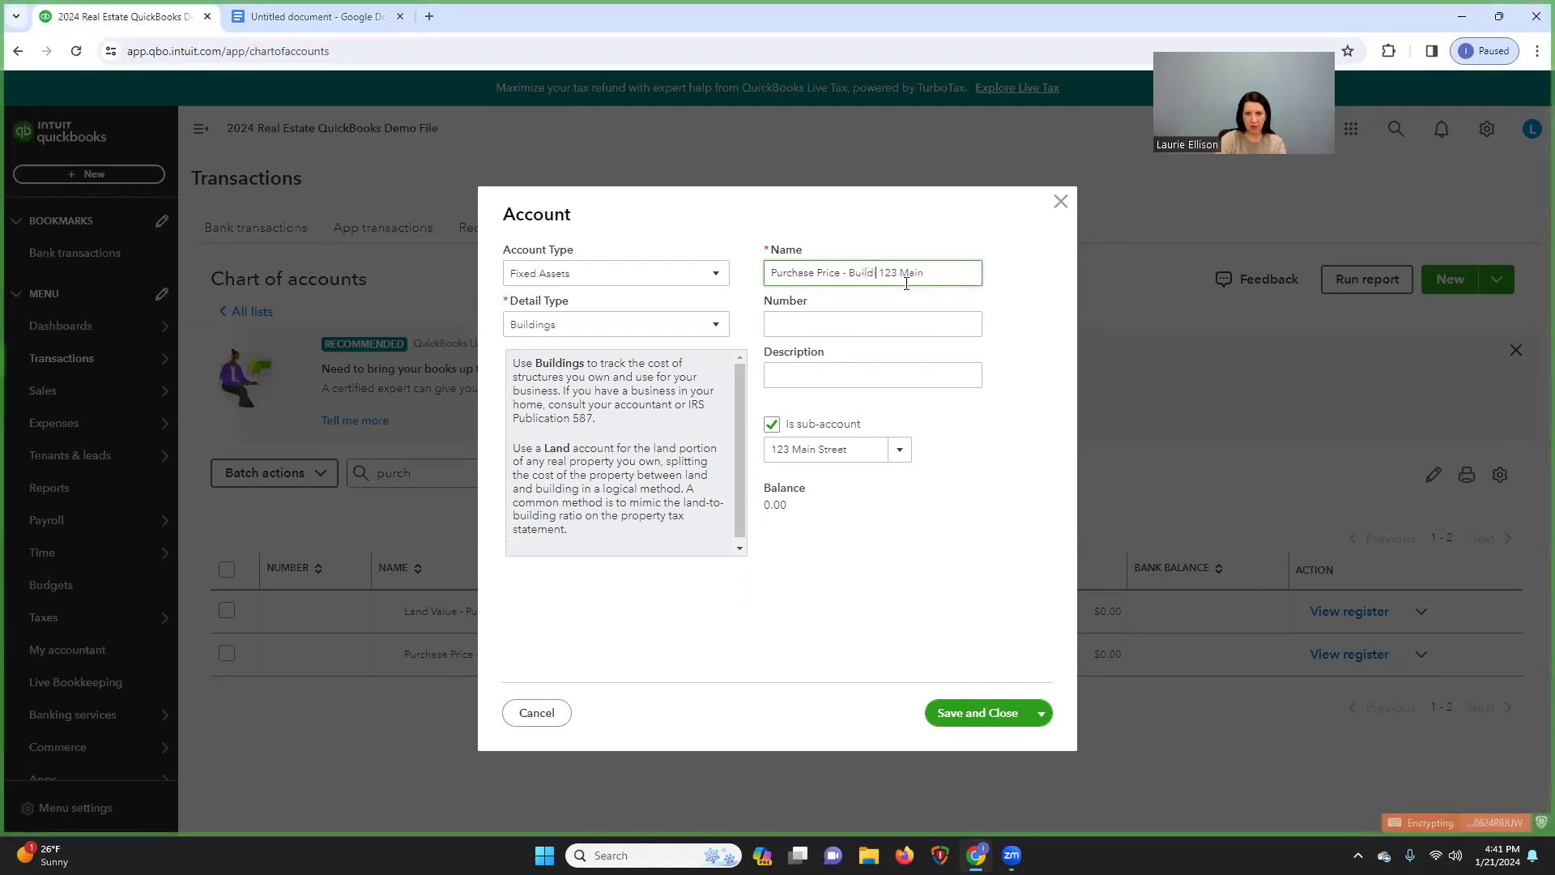
{"action": "type", "text": "ing-"}
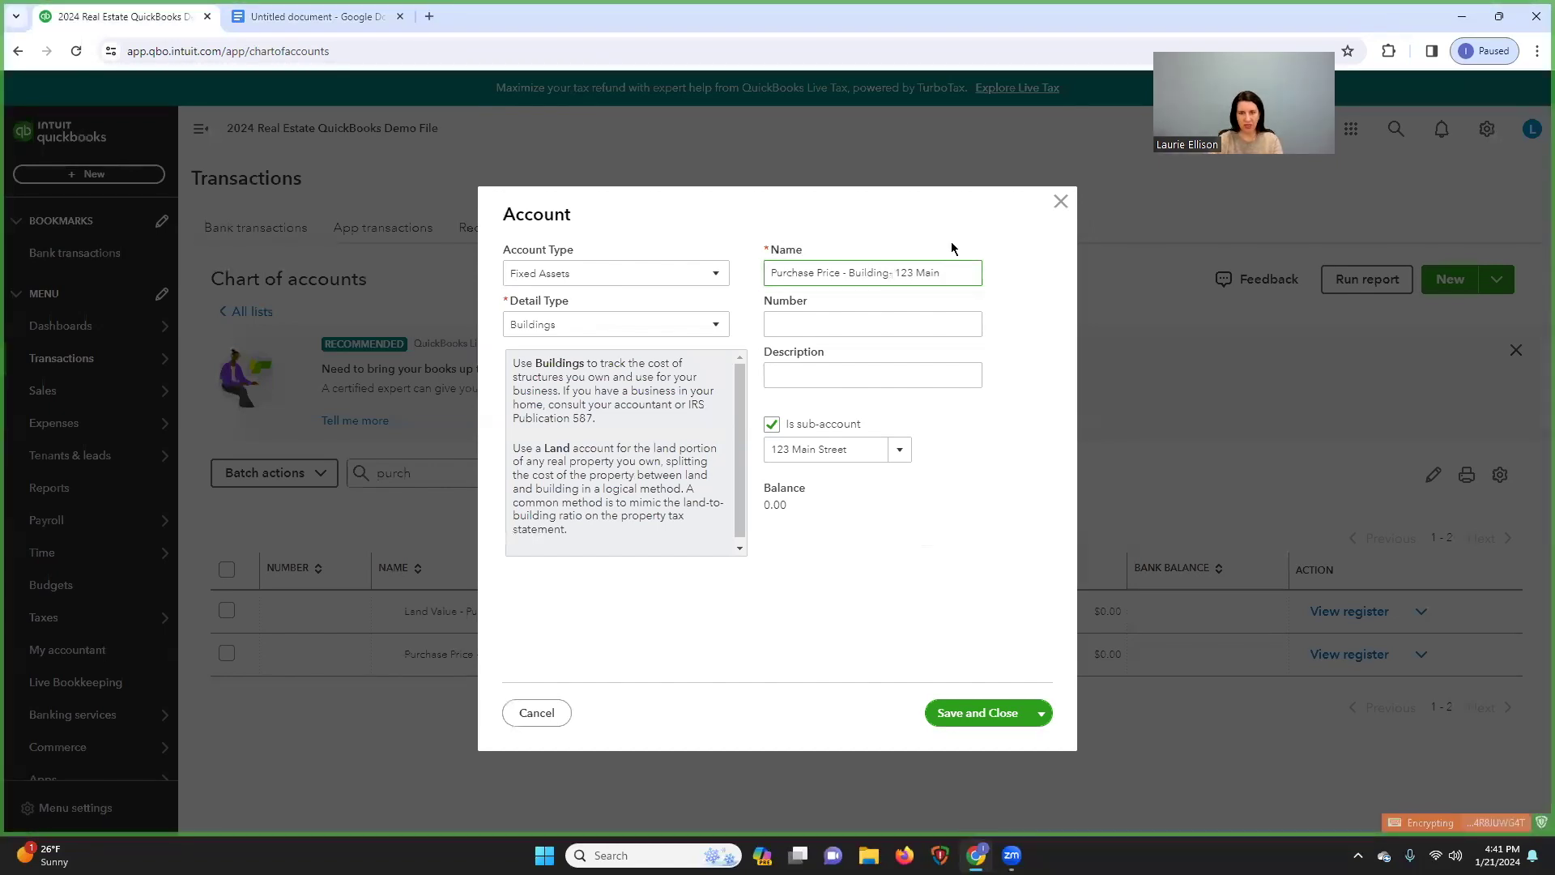
{"action": "left_click", "coordinate": [952, 273]}
{"action": "type", "text": "S"}
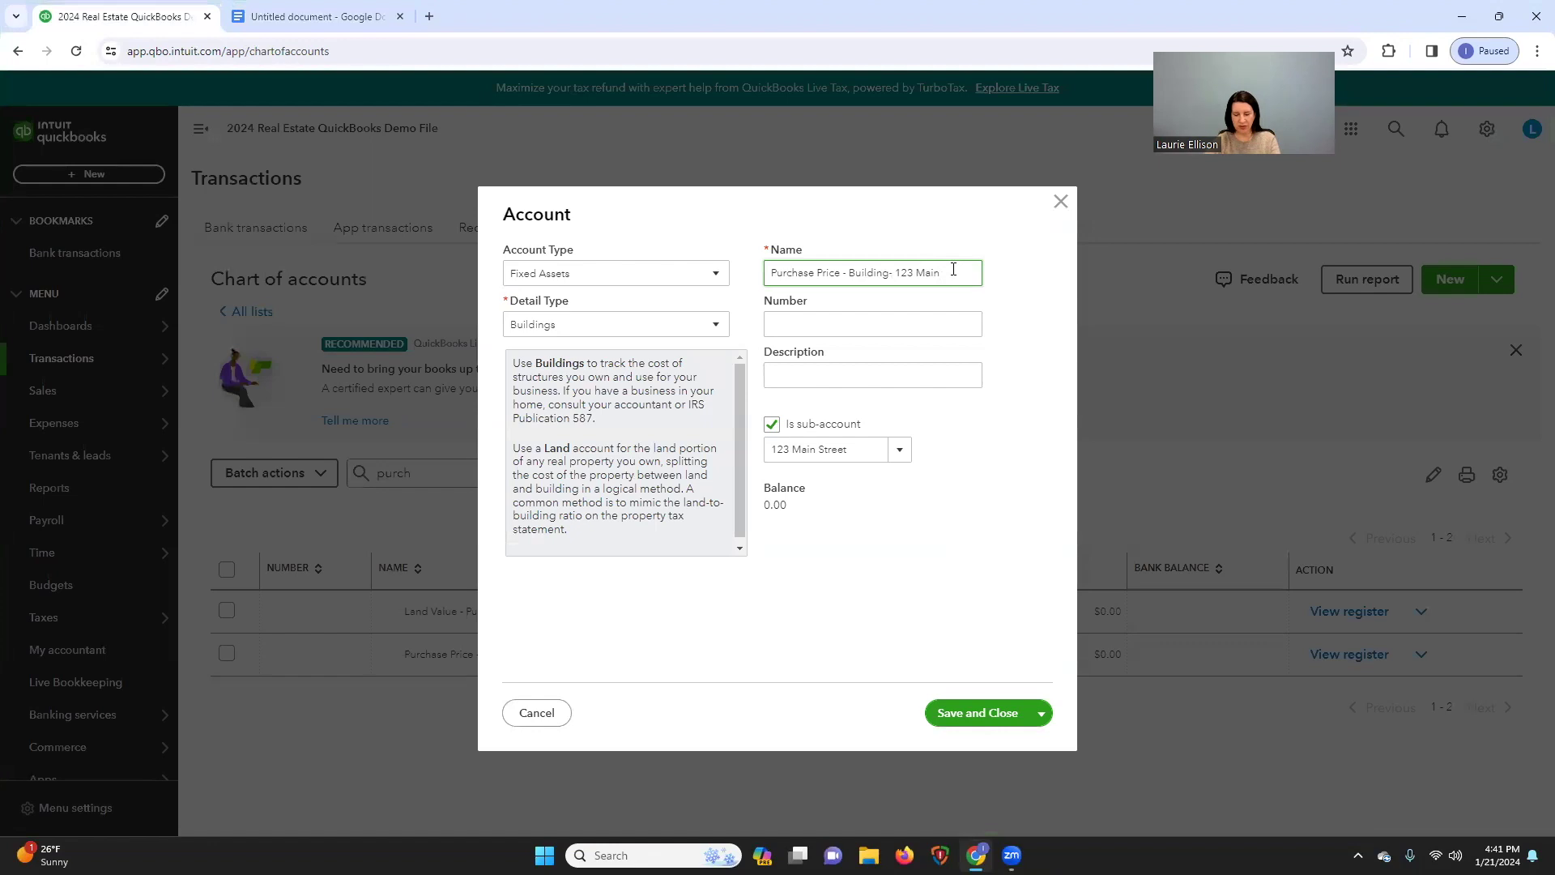
{"action": "type", "text": "t."}
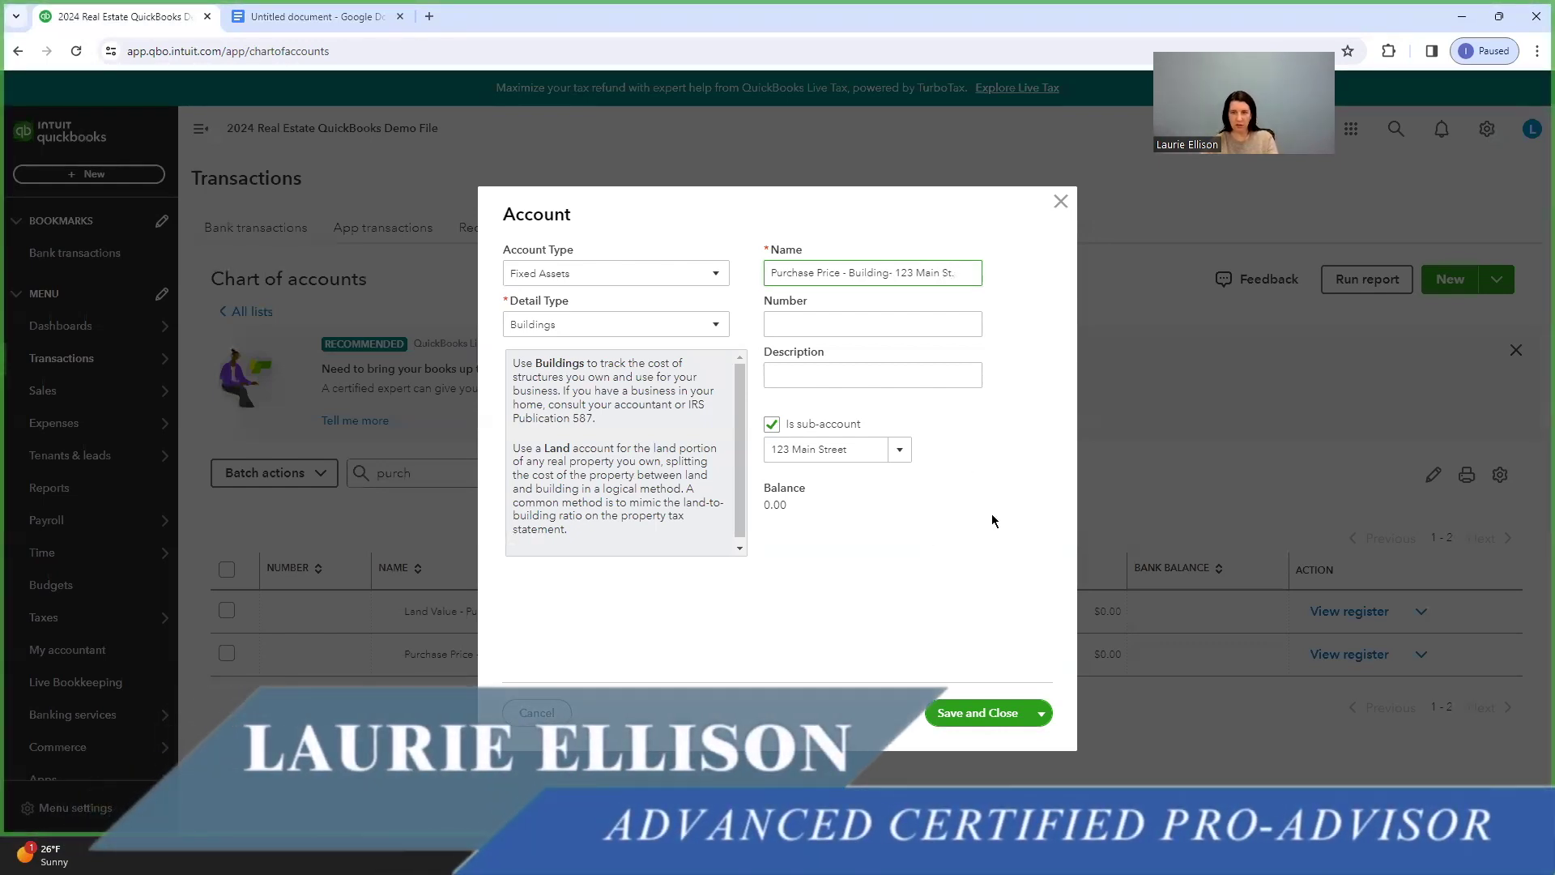
{"action": "left_click", "coordinate": [978, 723]}
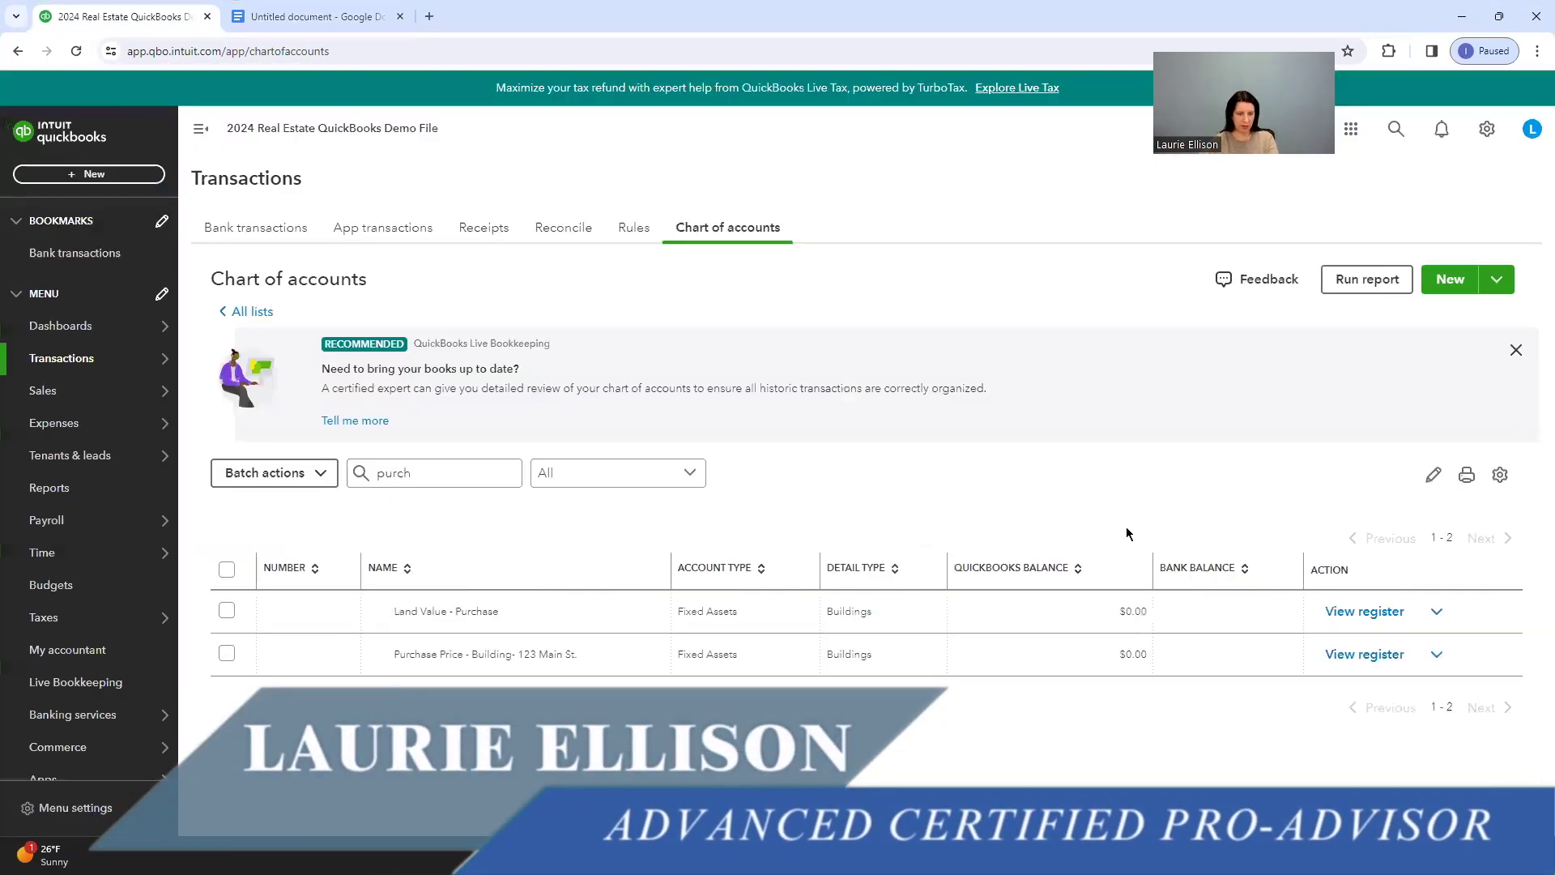
Step: Rename the Land Value account to 'Land Value - Purchase - 123 Main St.', save, and reload the chart of accounts
{"action": "left_click", "coordinate": [1436, 611]}
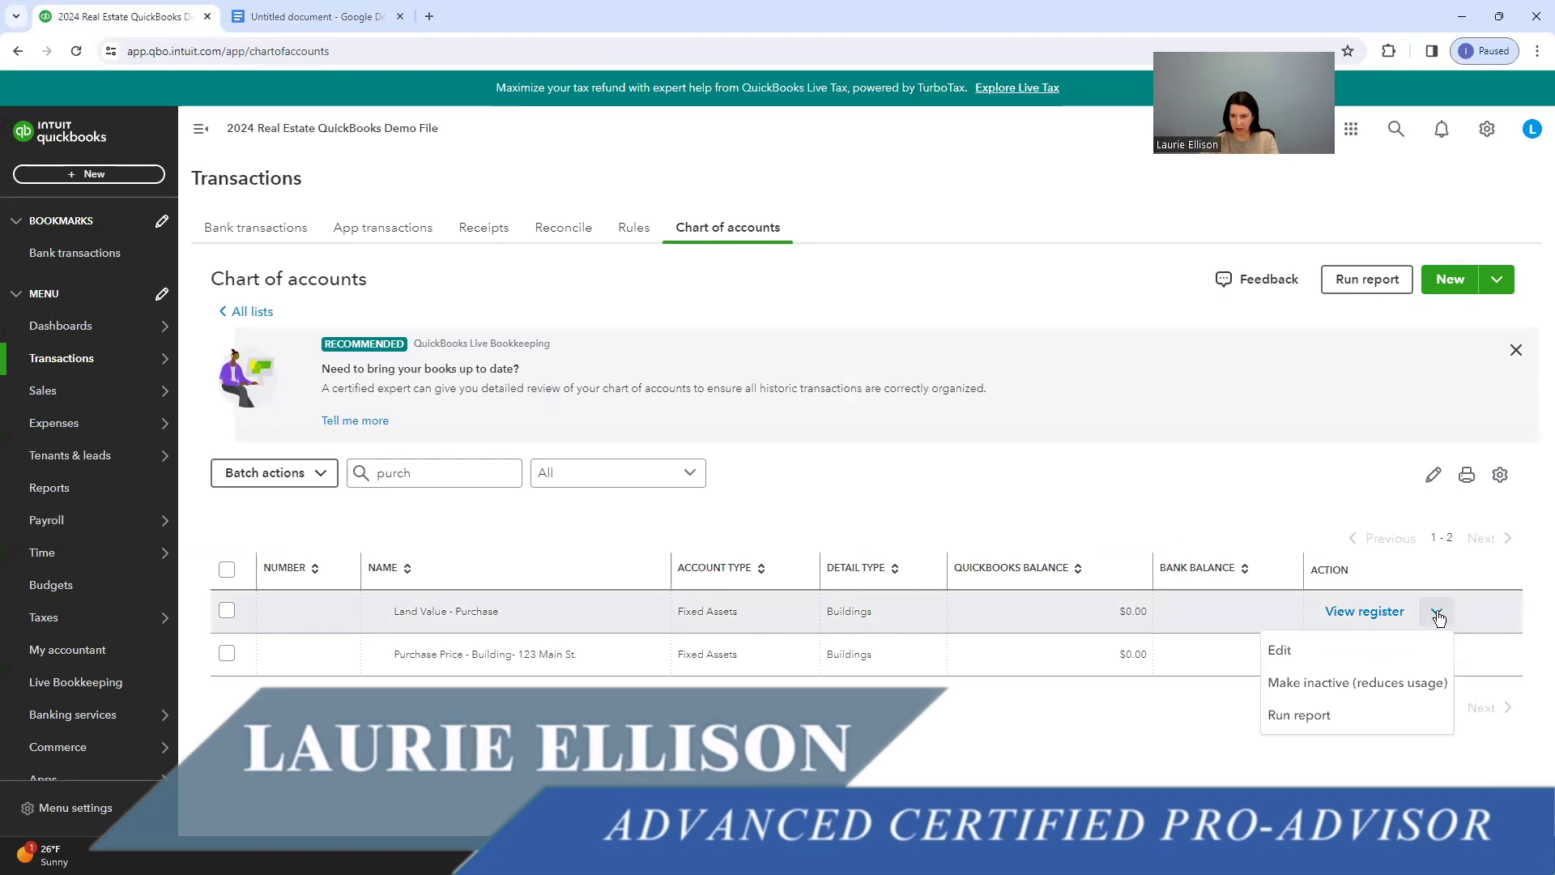
{"action": "left_click", "coordinate": [1281, 651]}
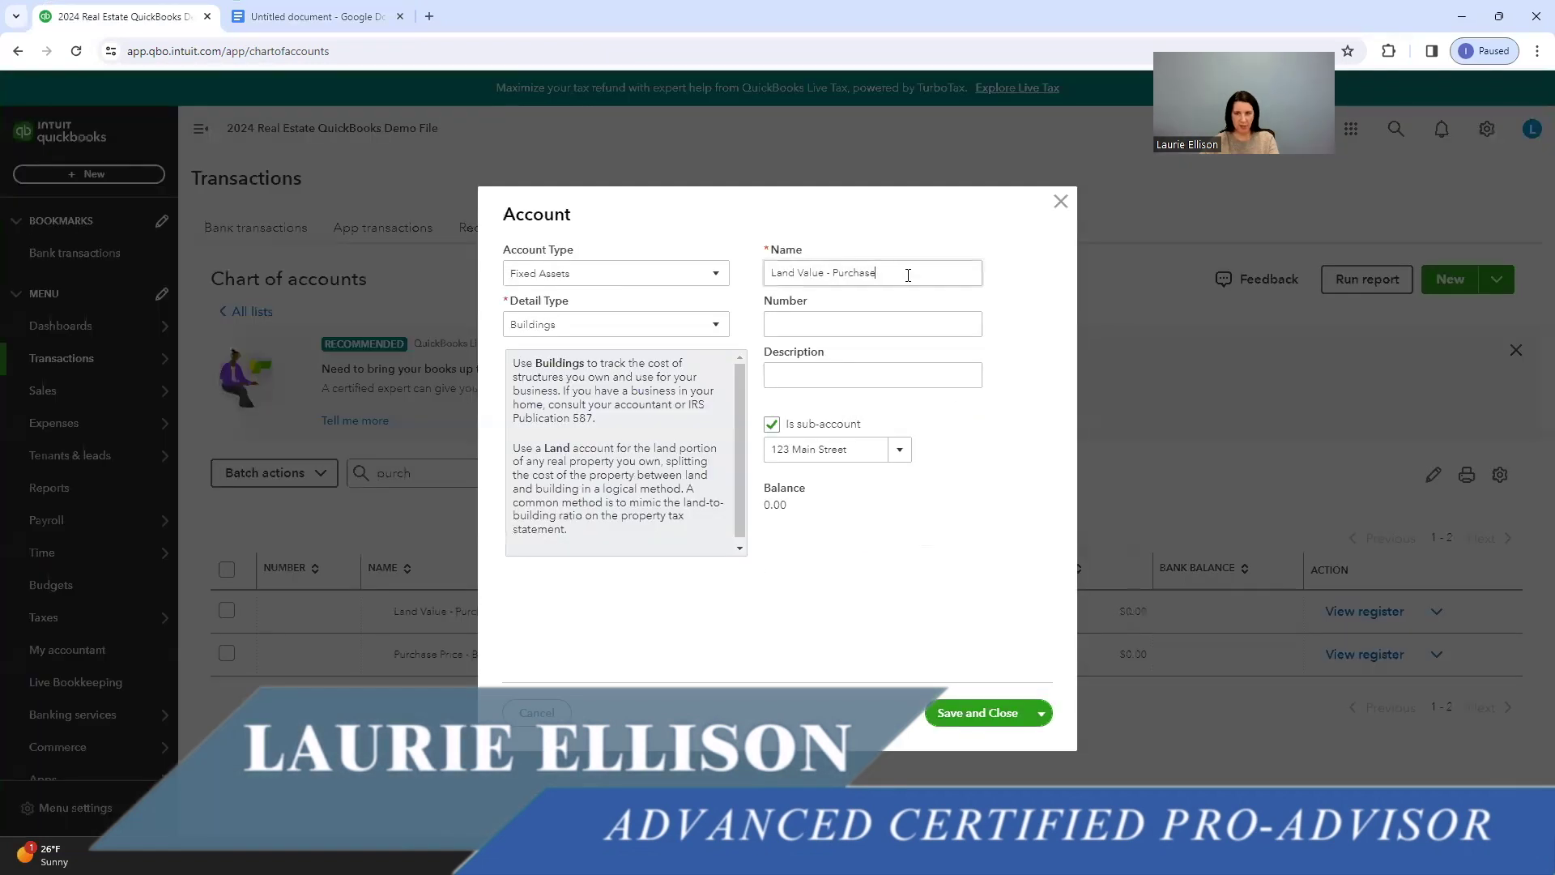
{"action": "left_click", "coordinate": [908, 275]}
{"action": "left_click", "coordinate": [882, 273]}
{"action": "type", "text": "- 123"}
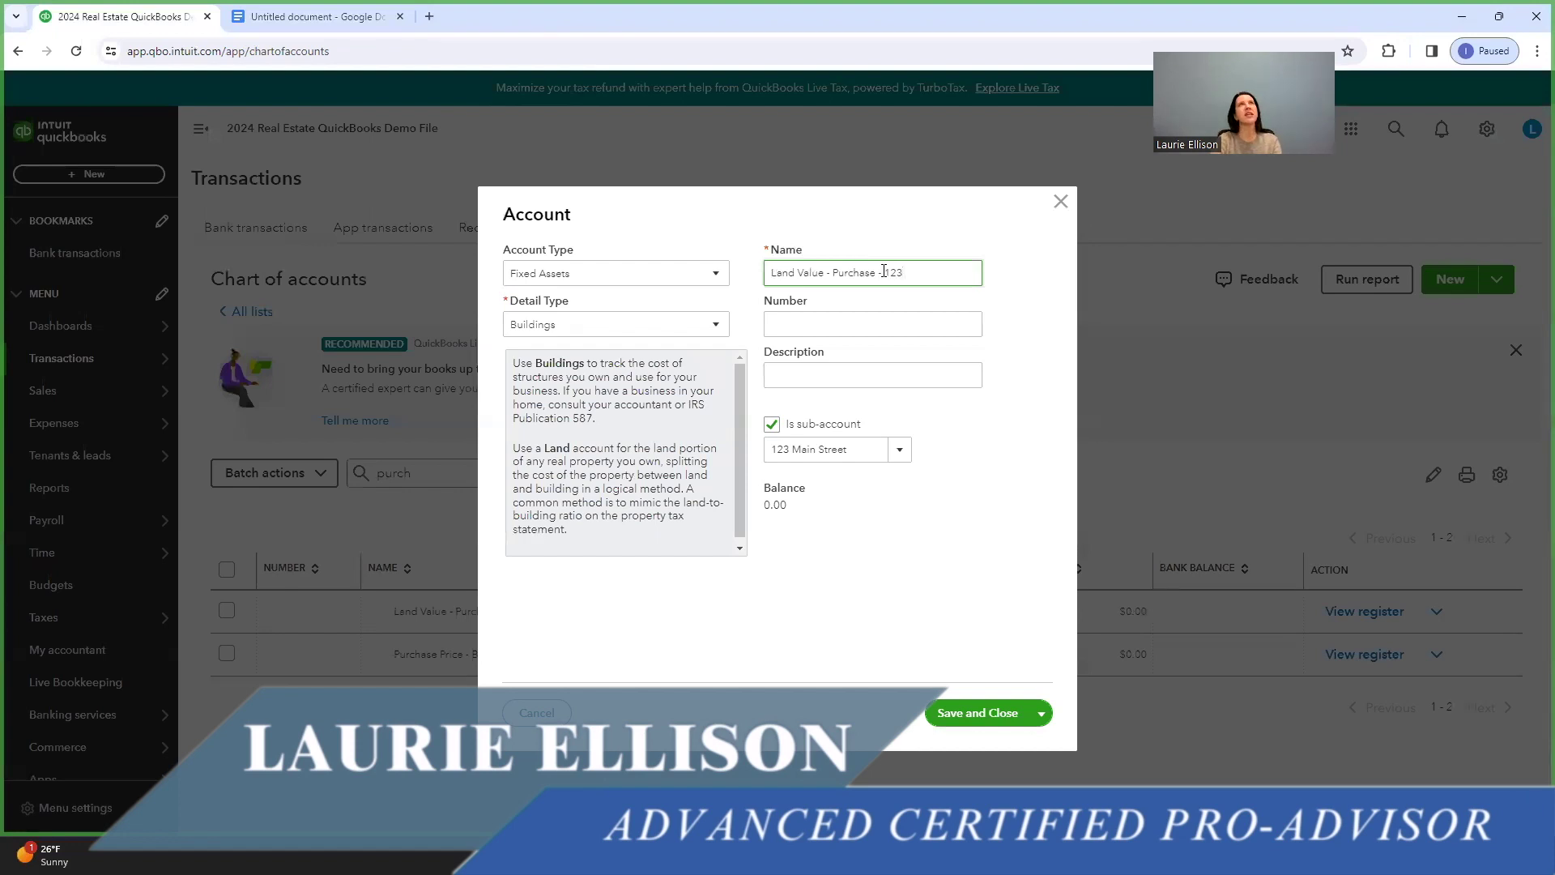
{"action": "type", "text": " M"}
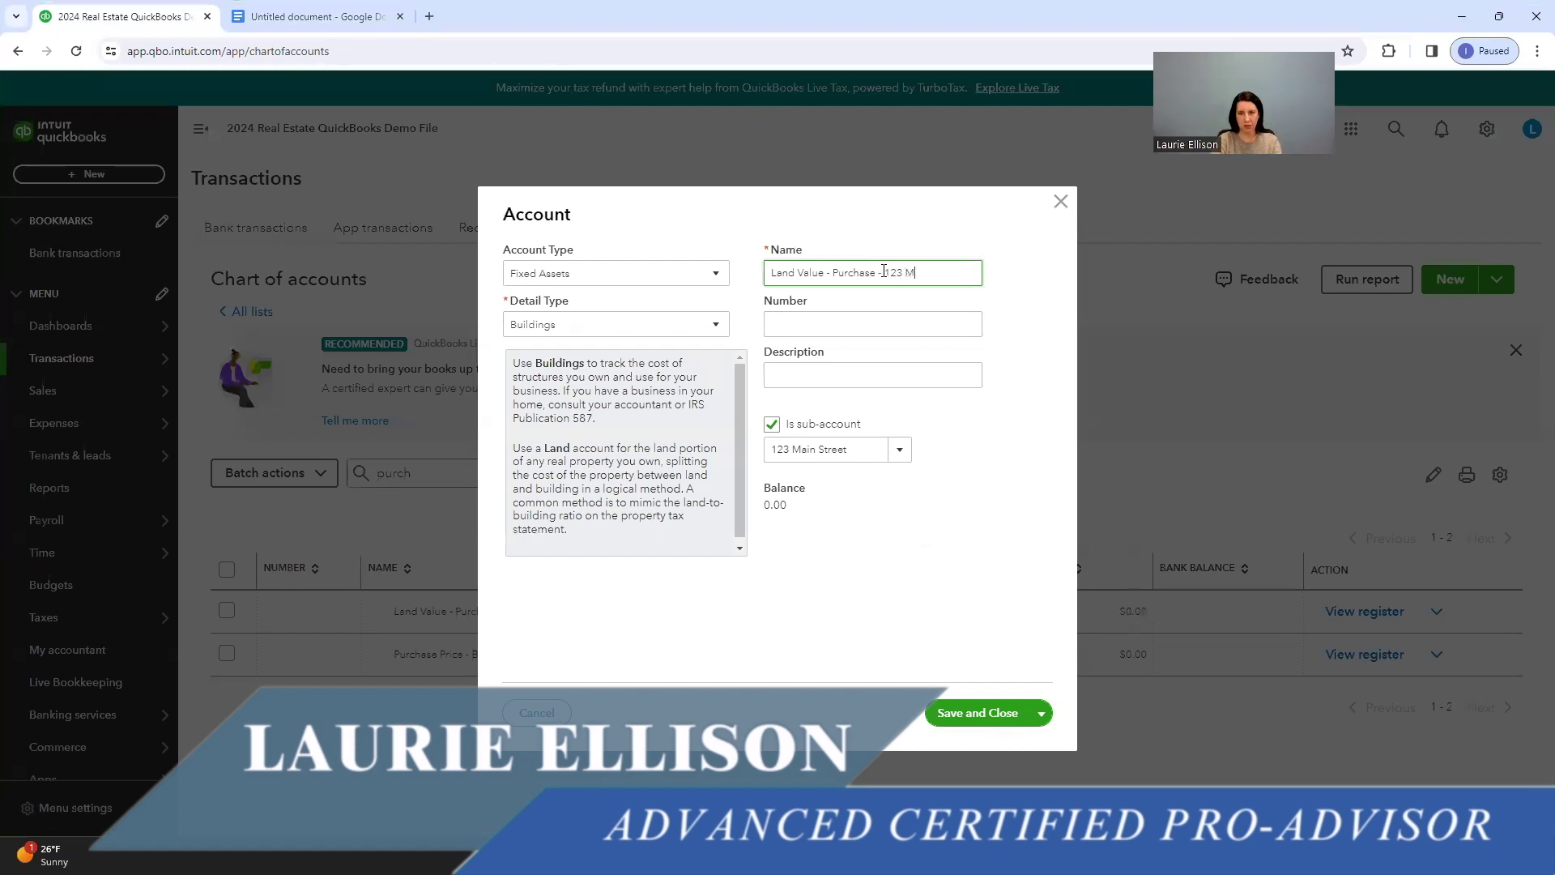
{"action": "type", "text": "ain St"}
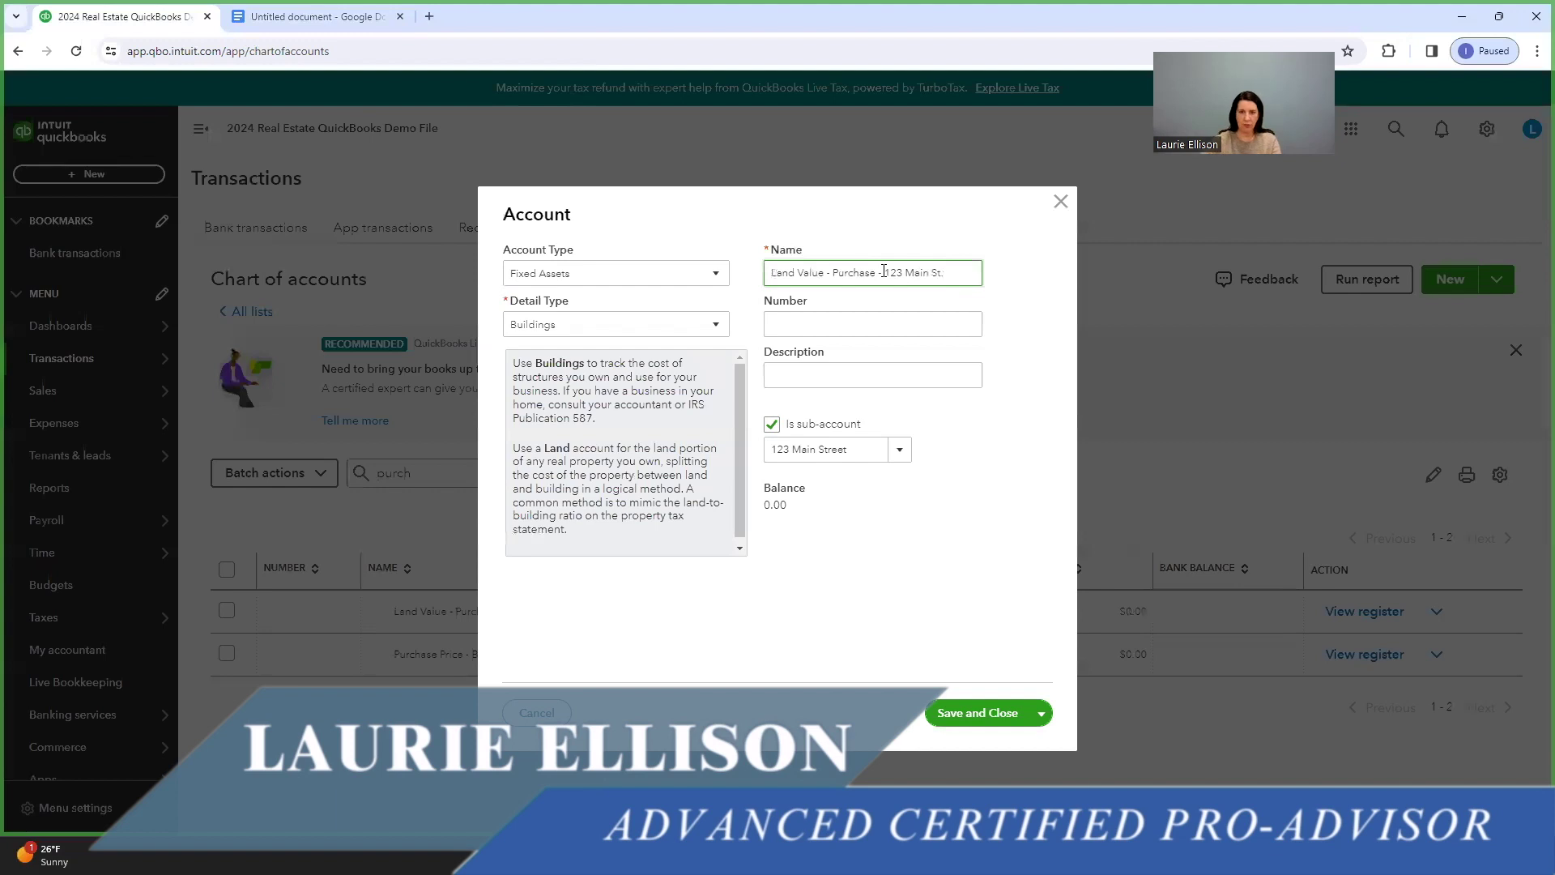
{"action": "left_click", "coordinate": [974, 712]}
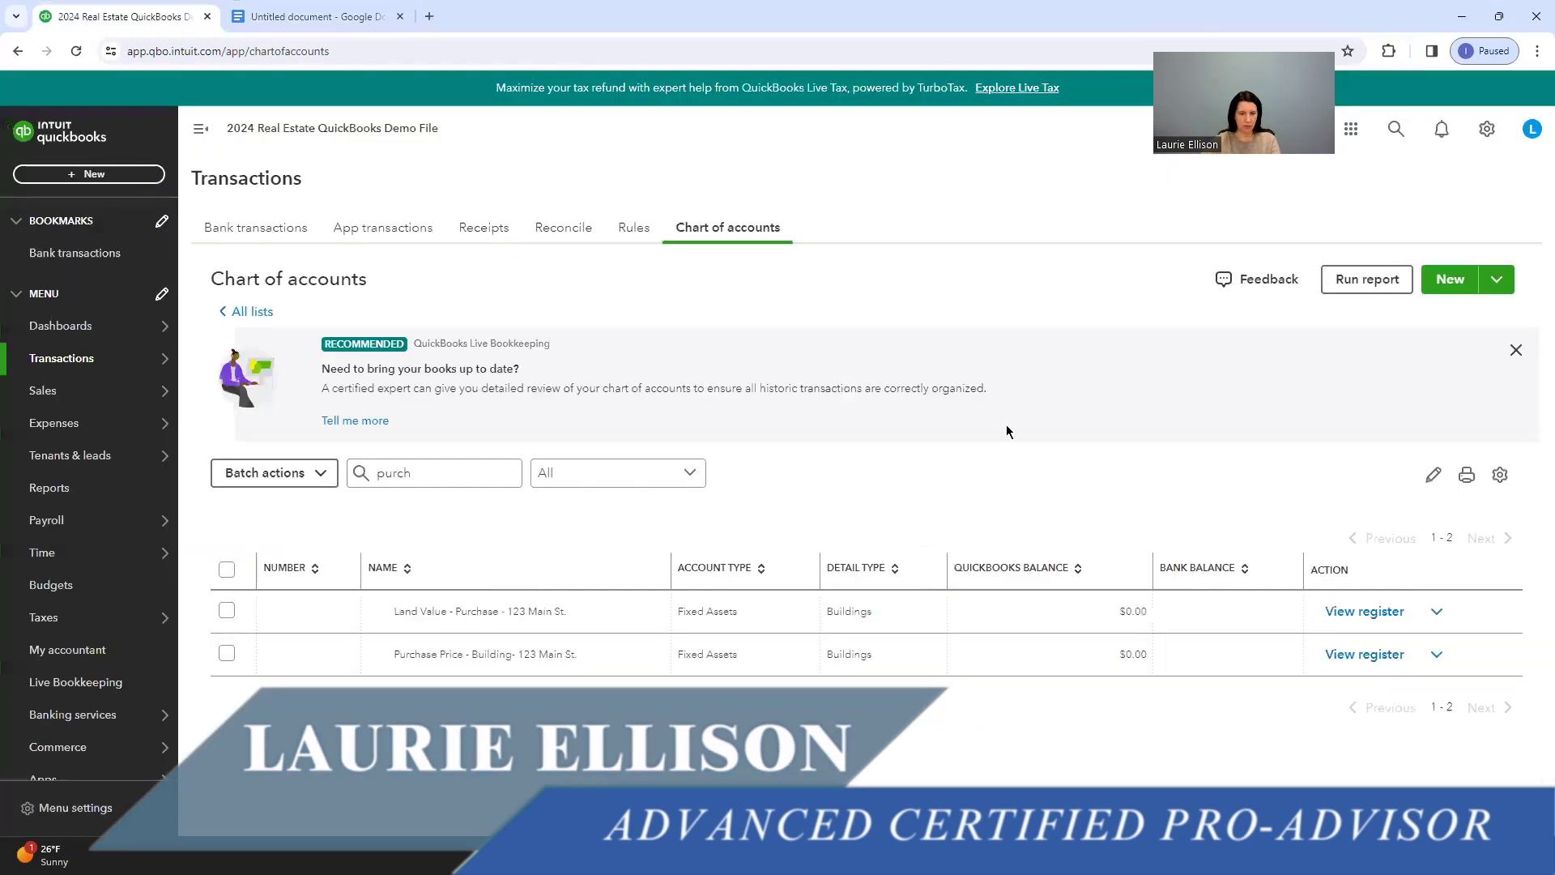
{"action": "mouse_move", "coordinate": [128, 360]}
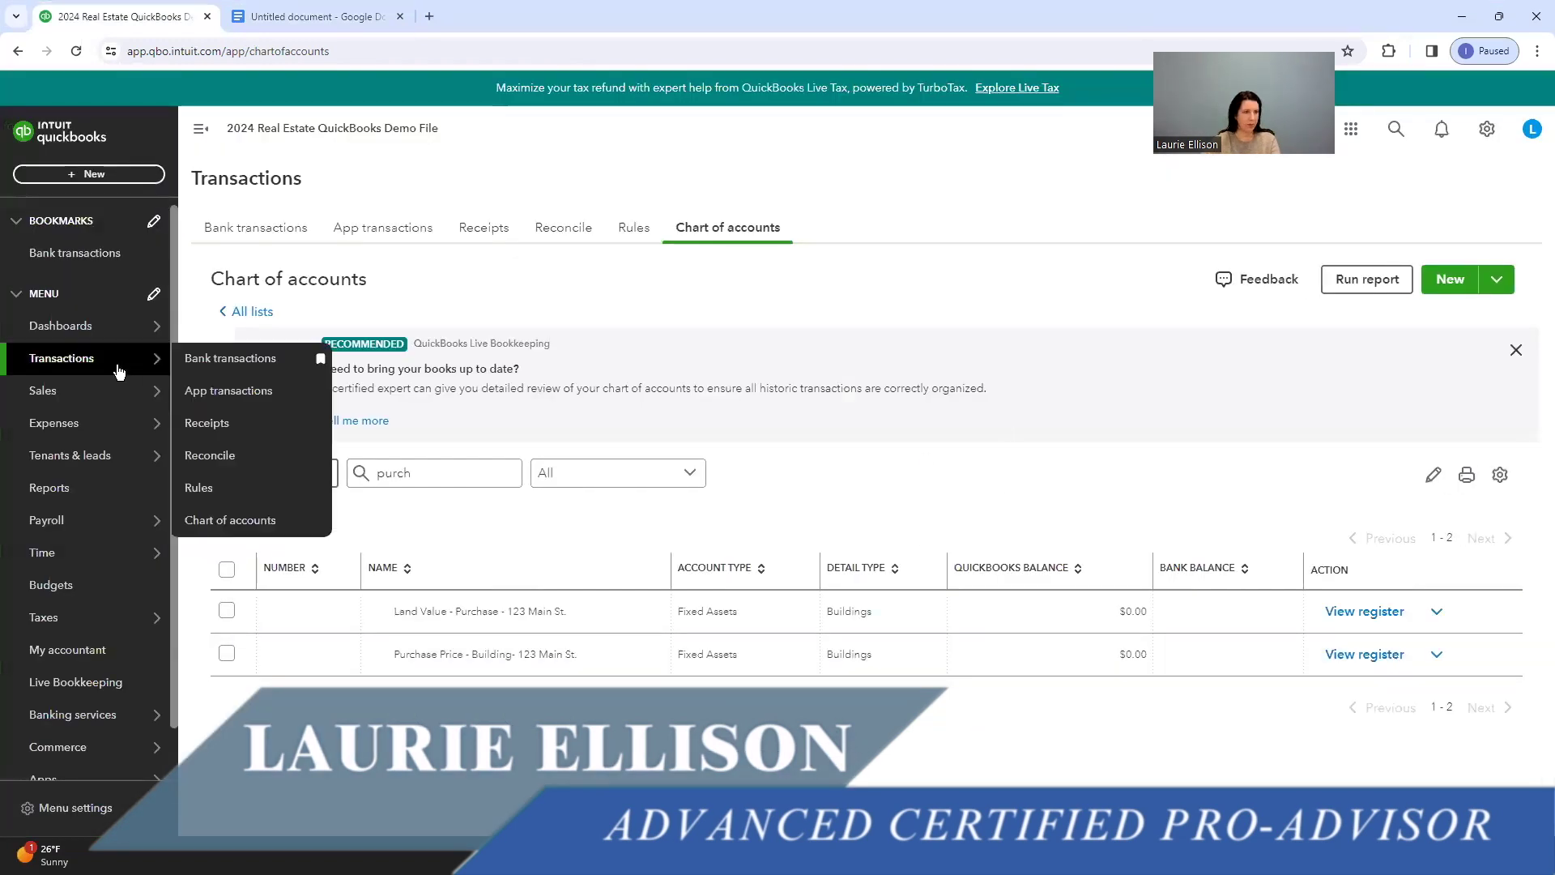
{"action": "left_click", "coordinate": [227, 522]}
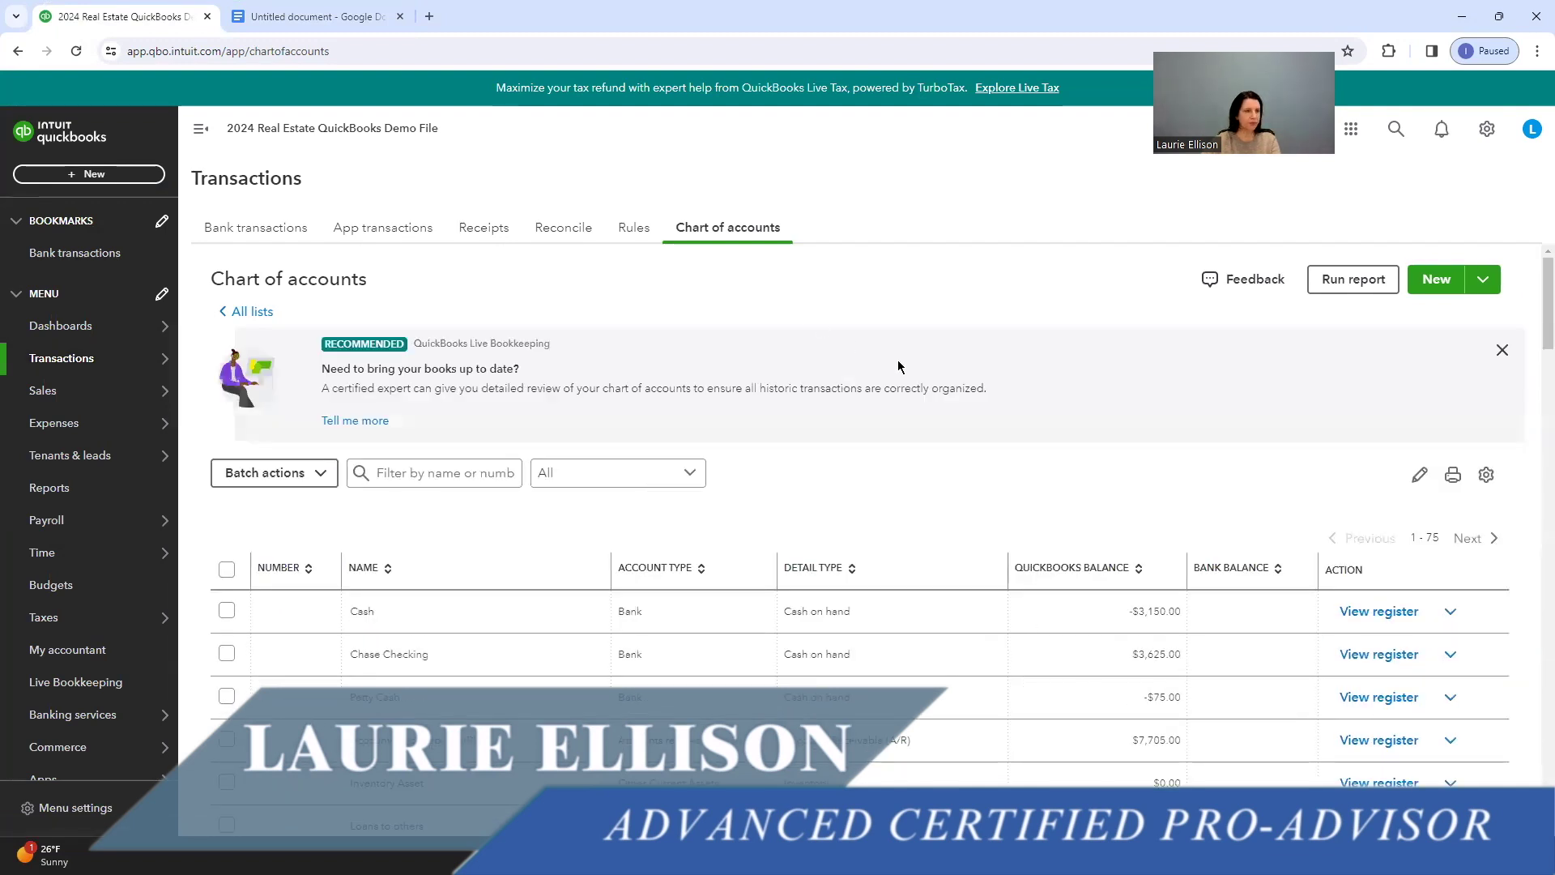
Step: In the Google Docs notes, add 'Purchased before 12/31/23' after the Purchase Price amount
{"action": "left_click", "coordinate": [316, 18]}
{"action": "left_click", "coordinate": [649, 274]}
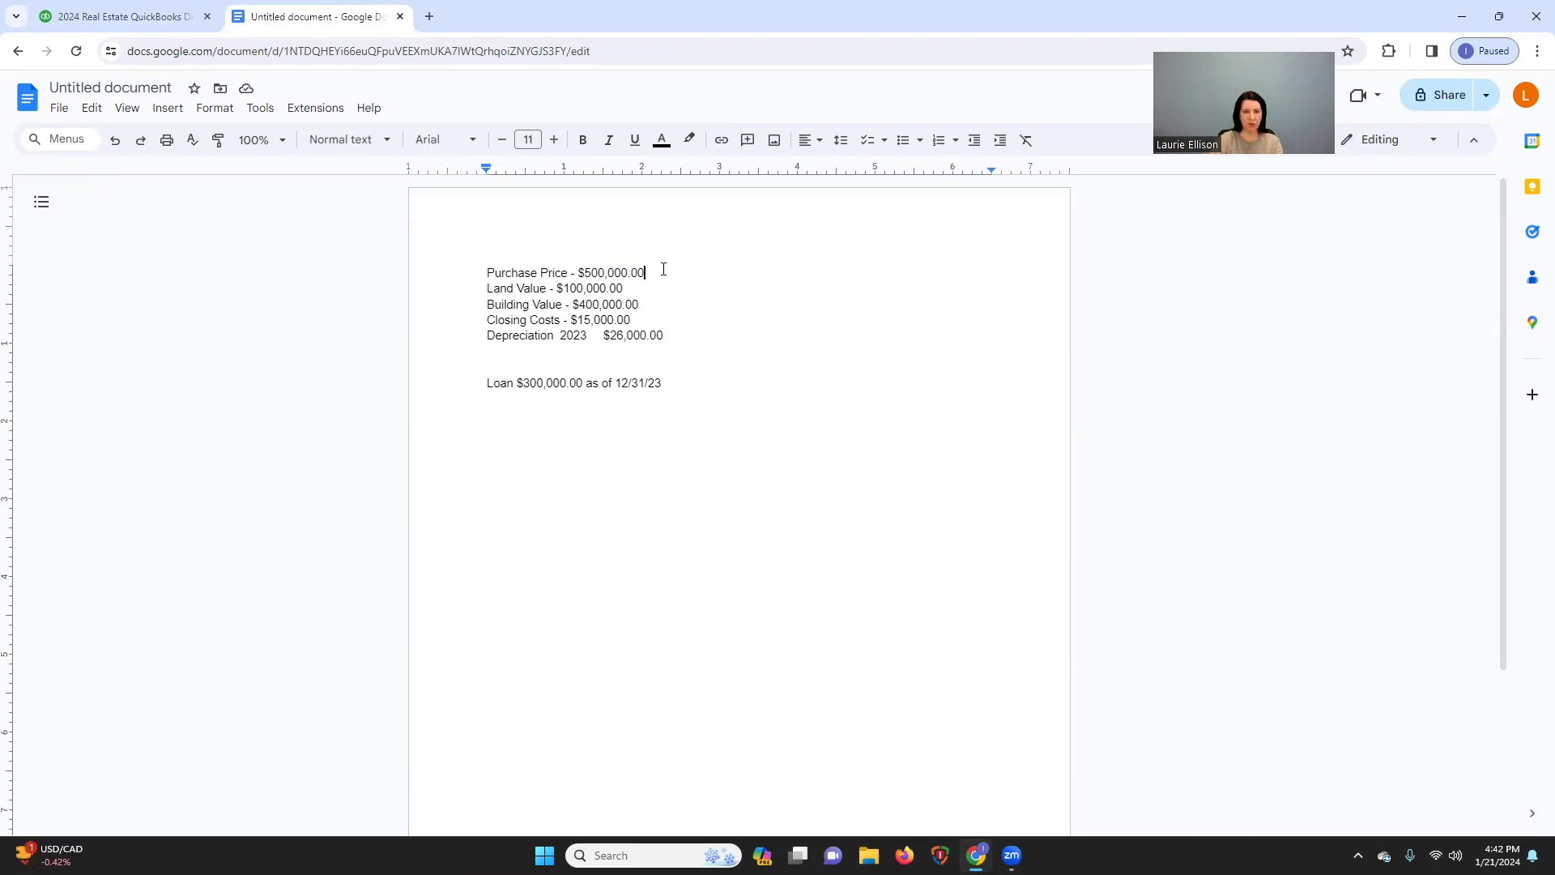
{"action": "type", "text": "Purch"}
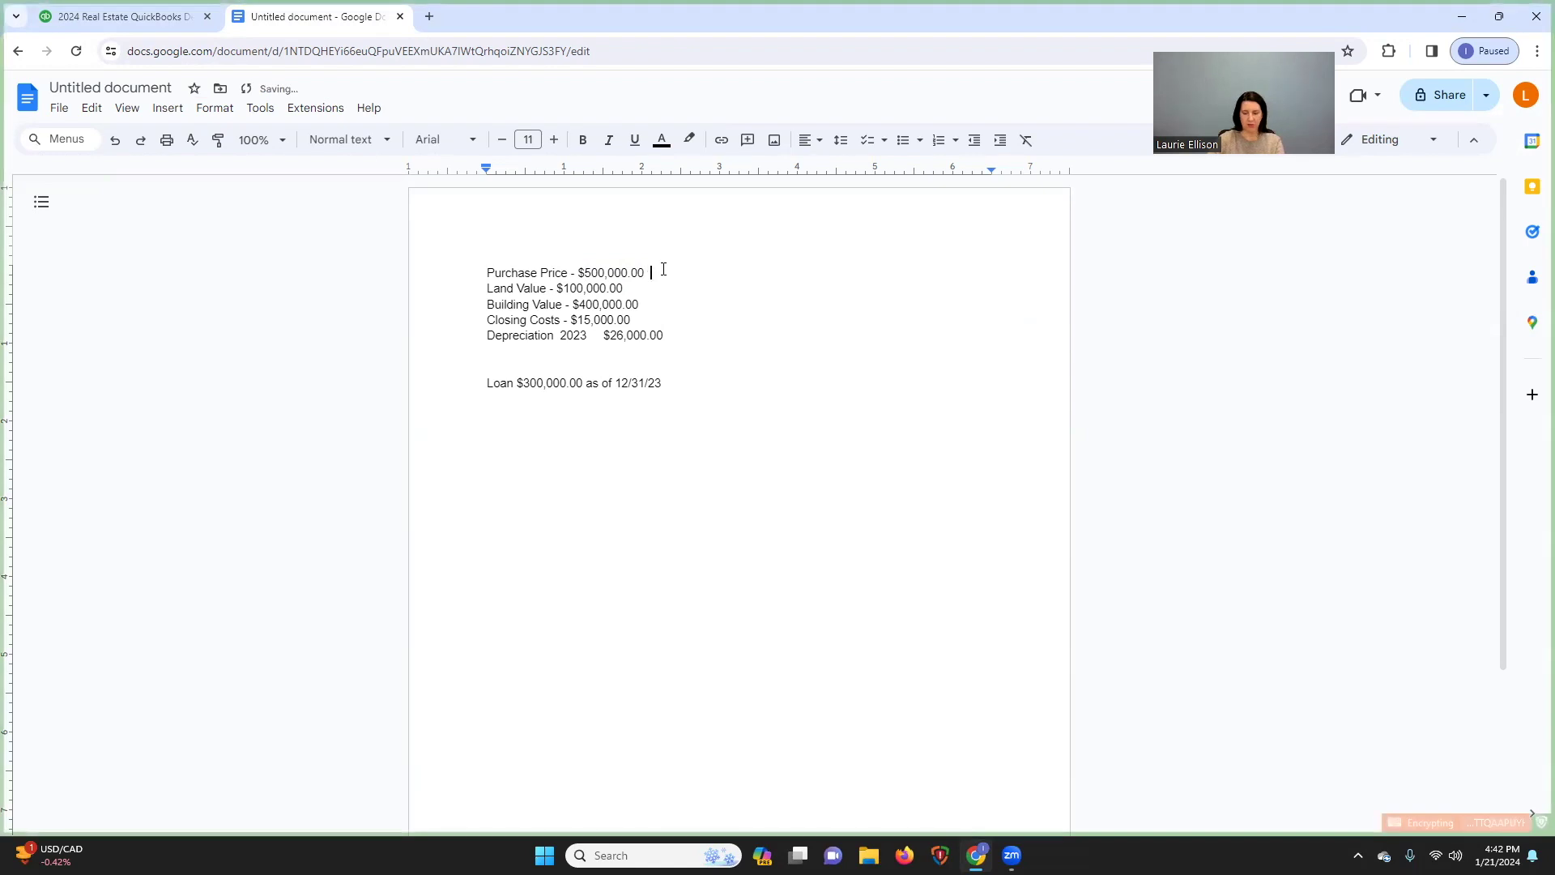
{"action": "type", "text": "ase"}
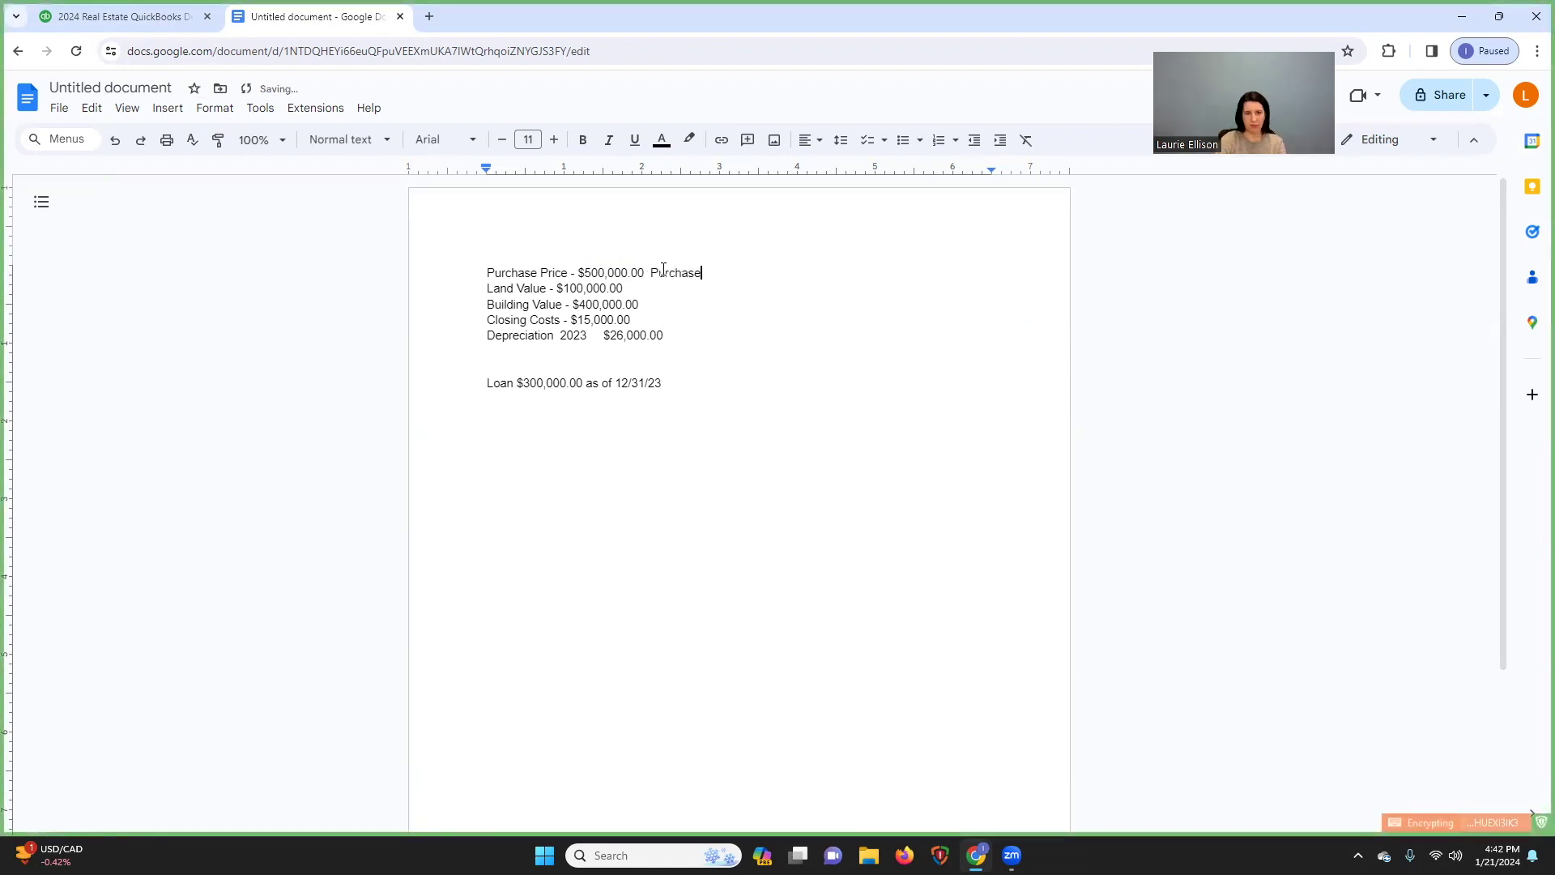
{"action": "type", "text": "d before 1"}
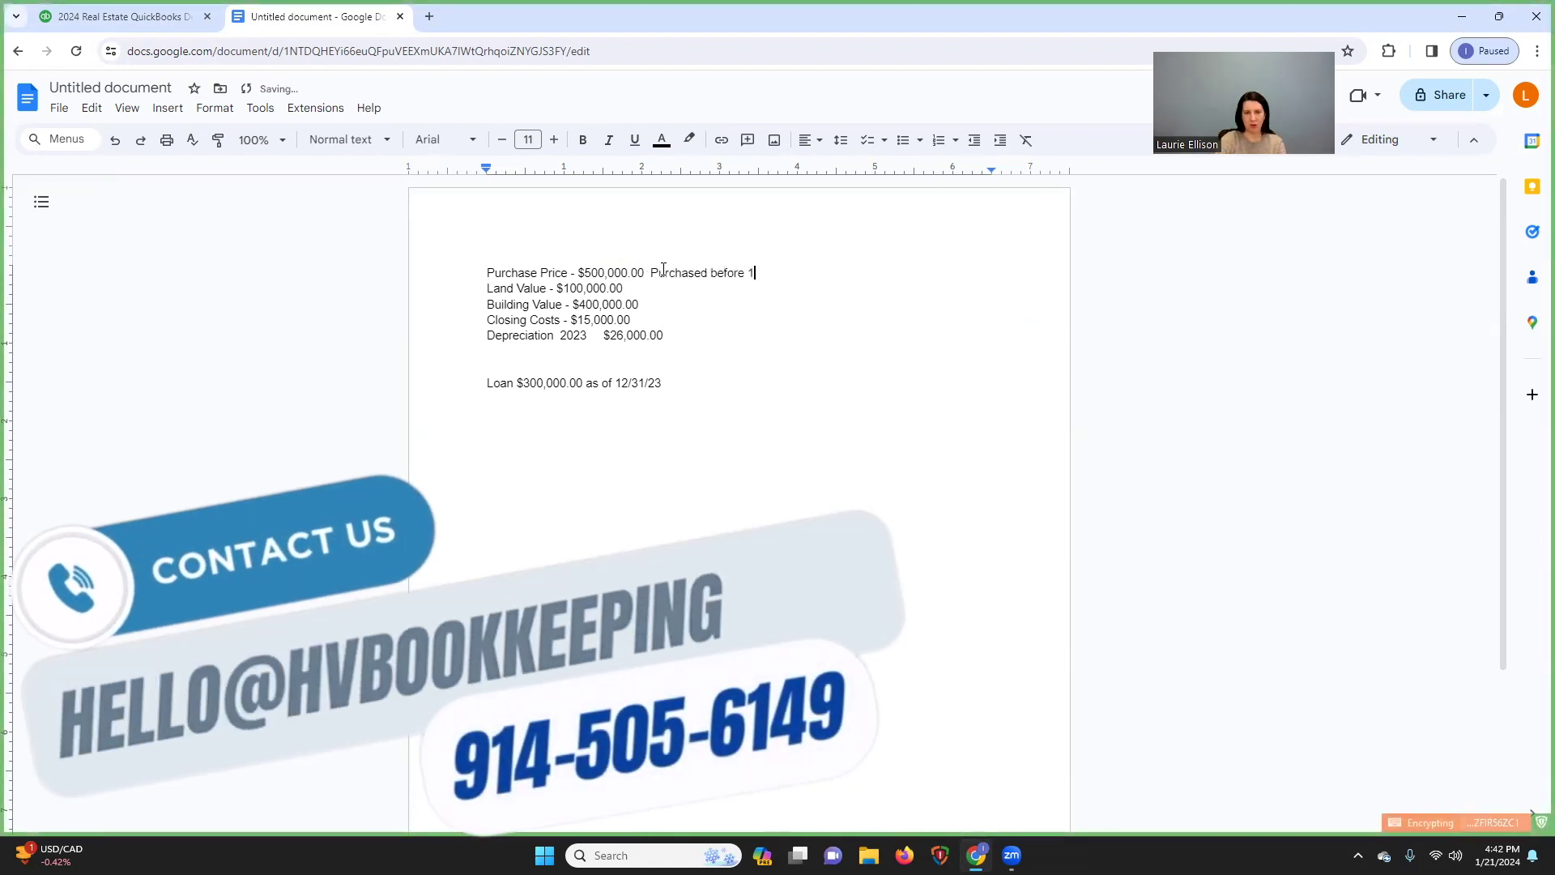
{"action": "type", "text": "2/31/23"}
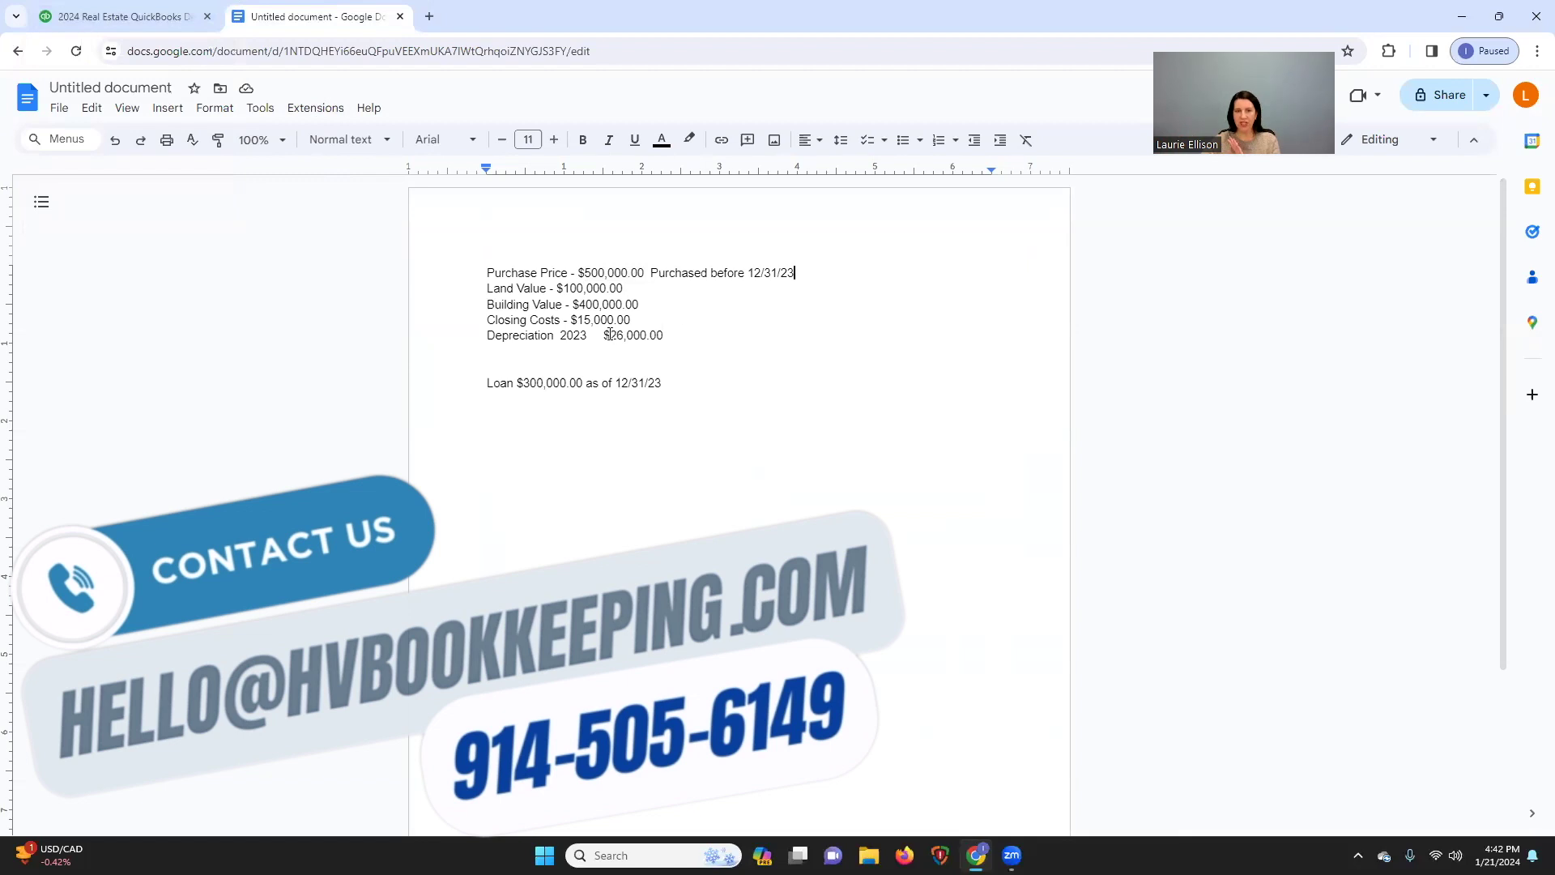
Step: Review the $26,000.00 2023 depreciation and 400,000.00 building figures, then return to QuickBooks
{"action": "left_click_drag", "start_coordinate": [487, 336], "coordinate": [673, 335]}
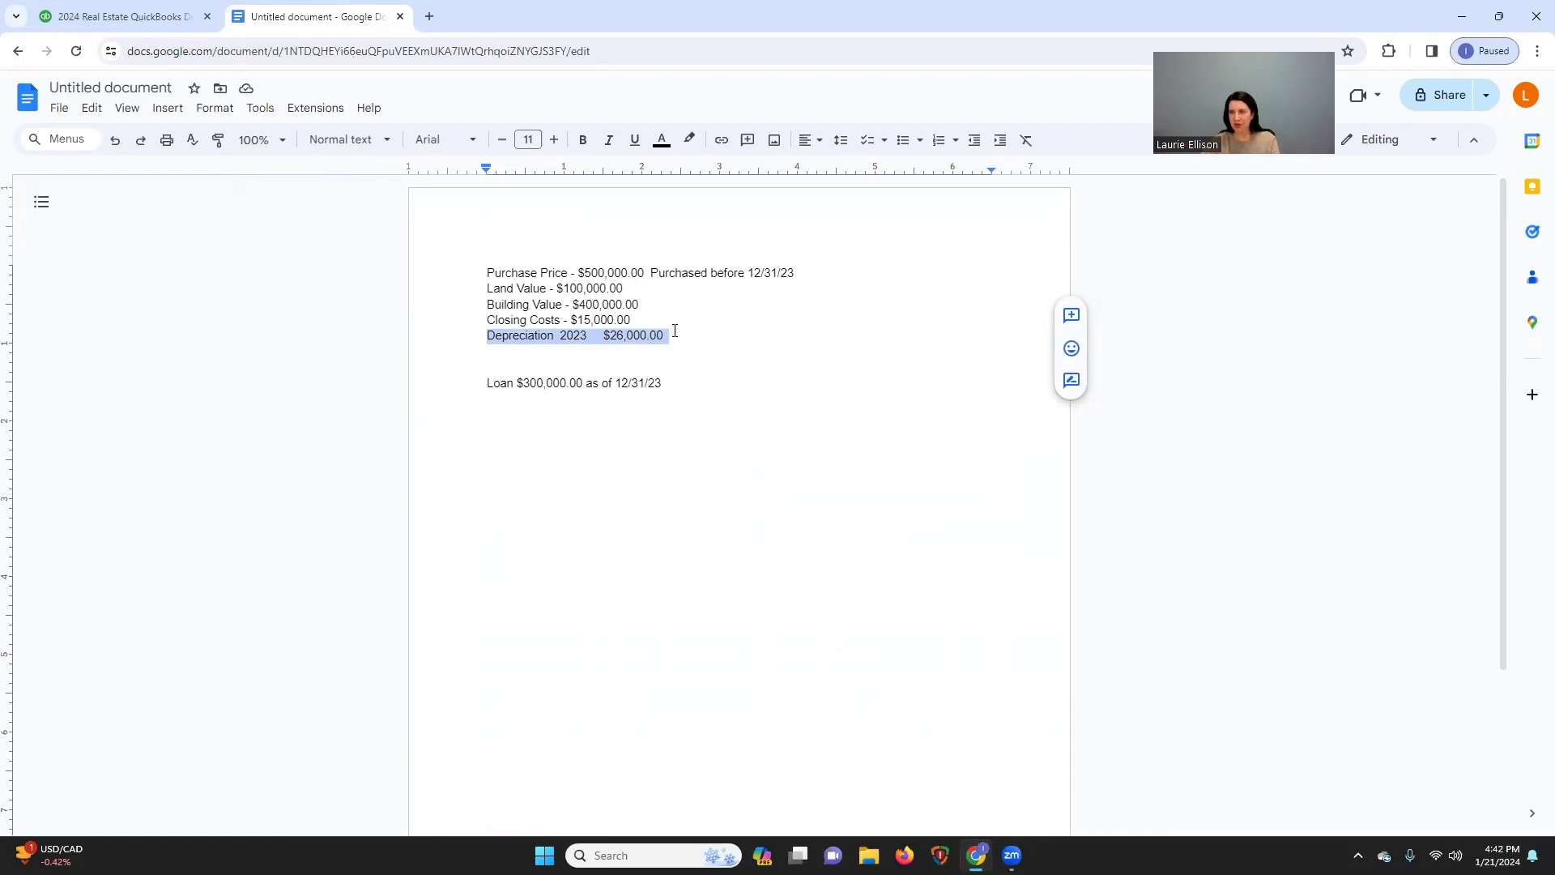
{"action": "left_click", "coordinate": [685, 344]}
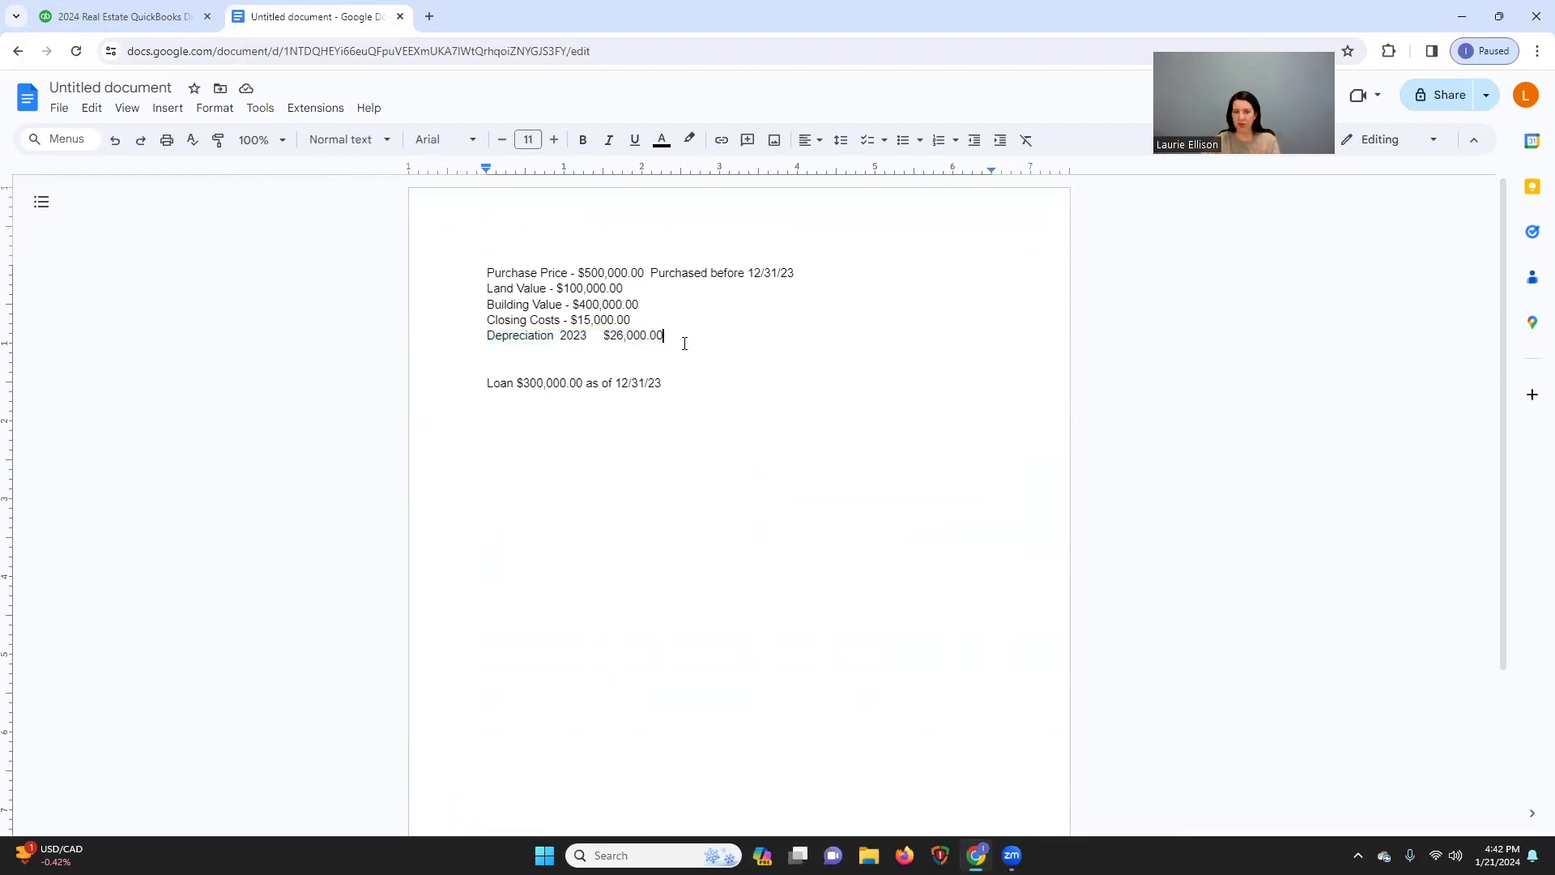
{"action": "double_click", "coordinate": [578, 306]}
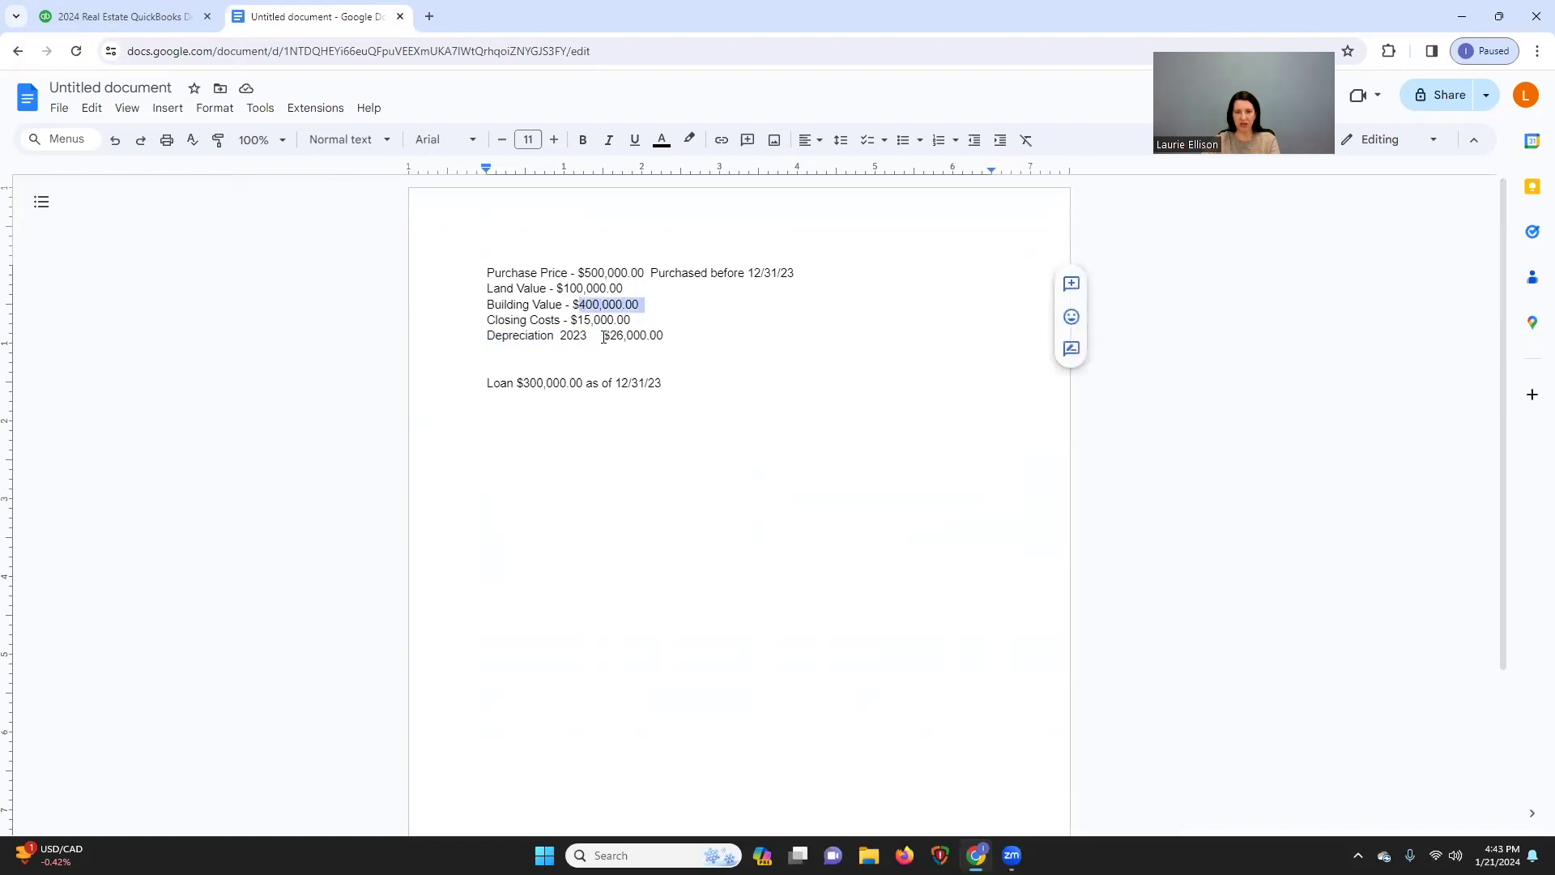
{"action": "left_click", "coordinate": [664, 336]}
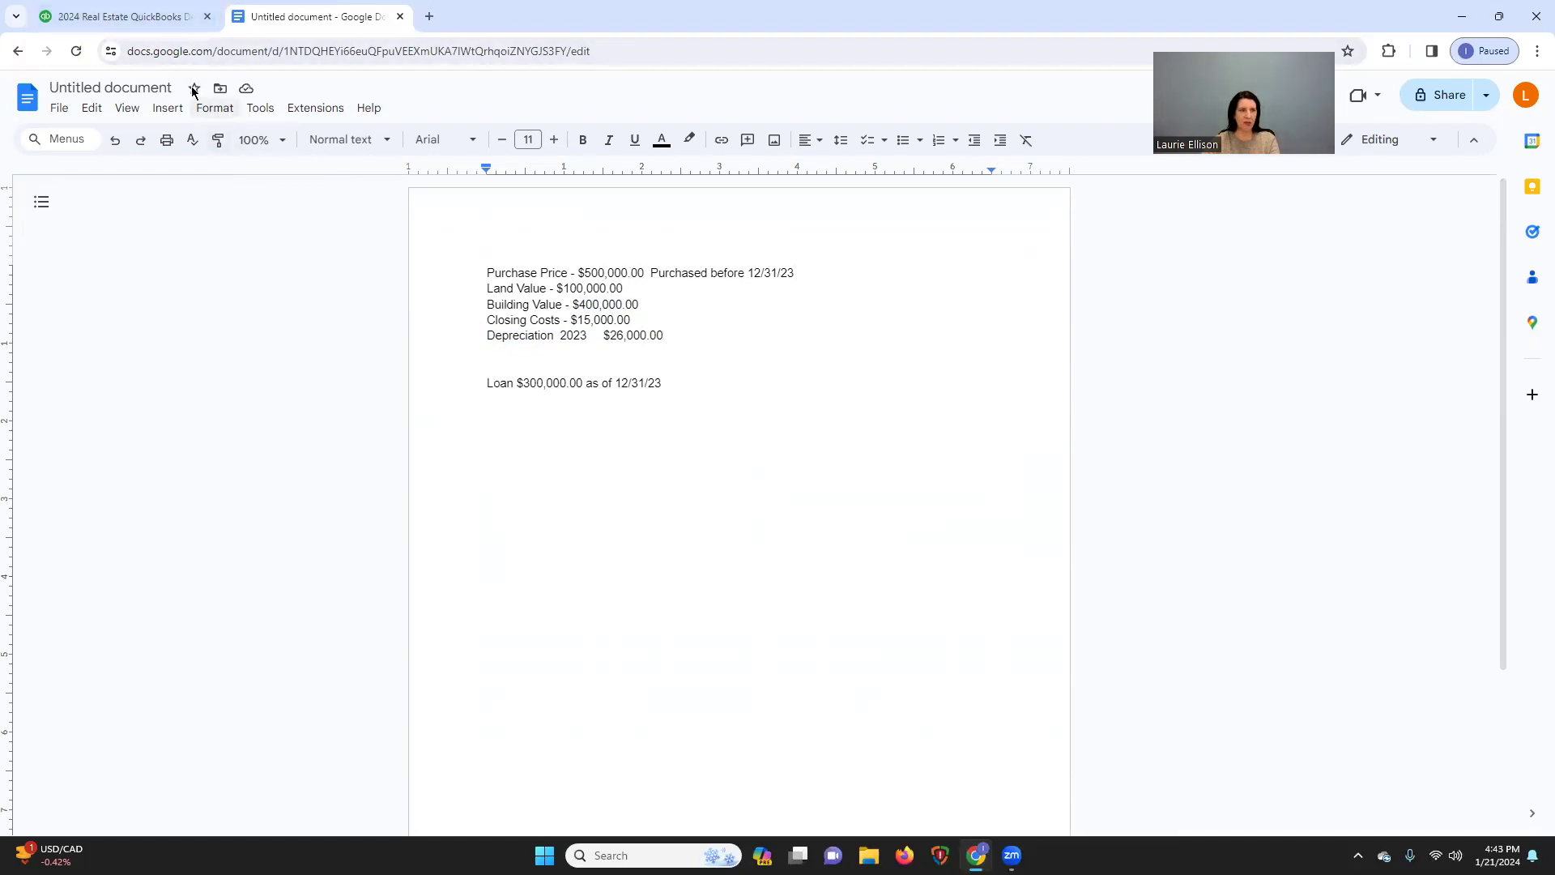
{"action": "left_click", "coordinate": [130, 16]}
Step: Filter the Chart of accounts by '123' and open the Land Value register
{"action": "left_click", "coordinate": [393, 468]}
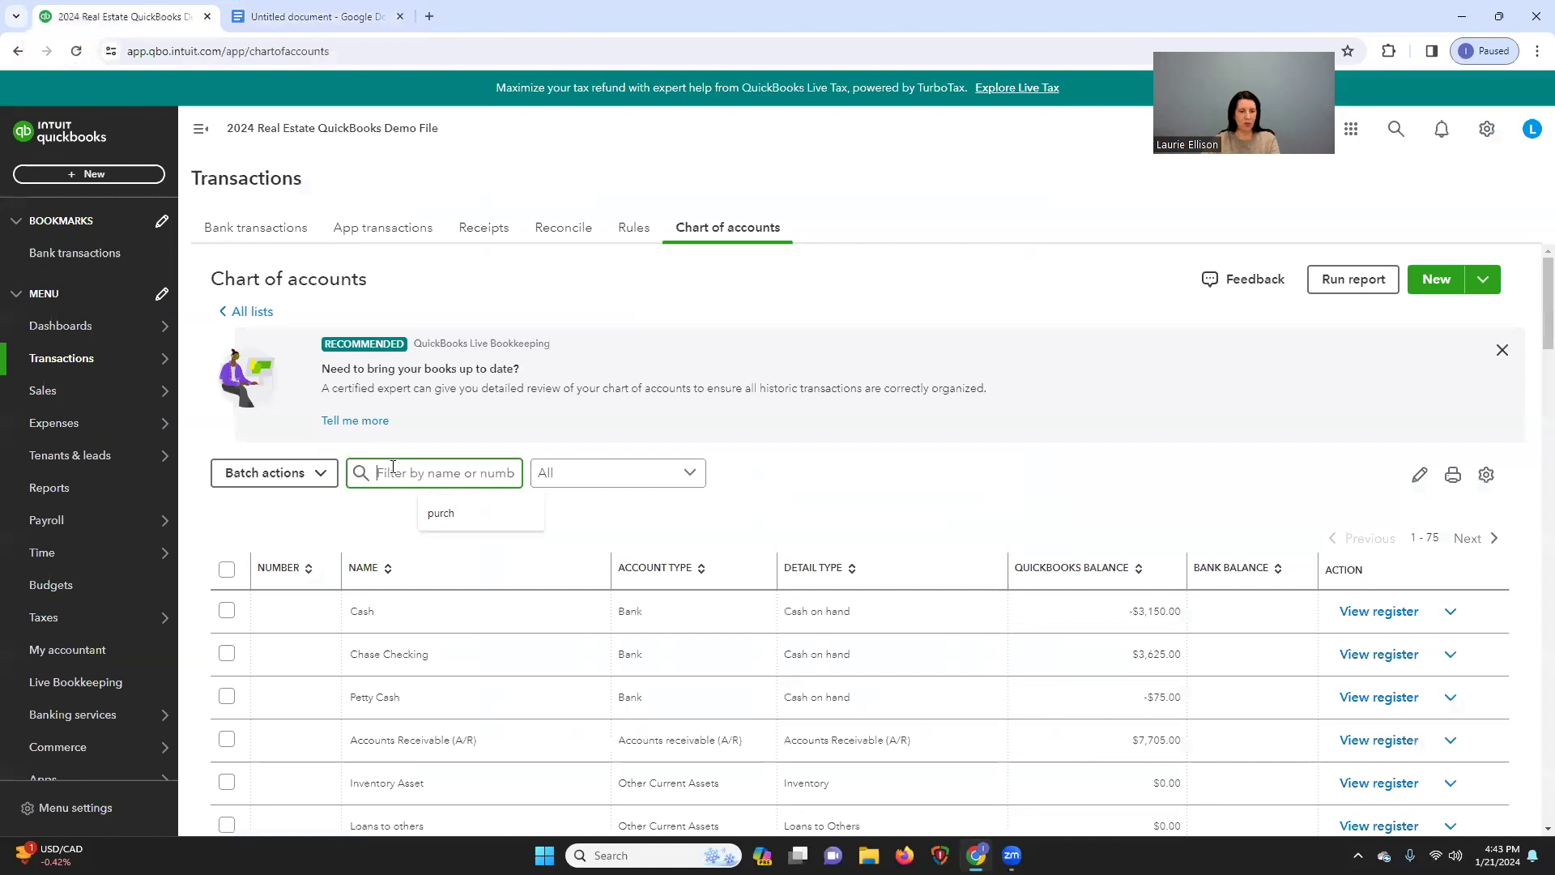
{"action": "type", "text": "123"}
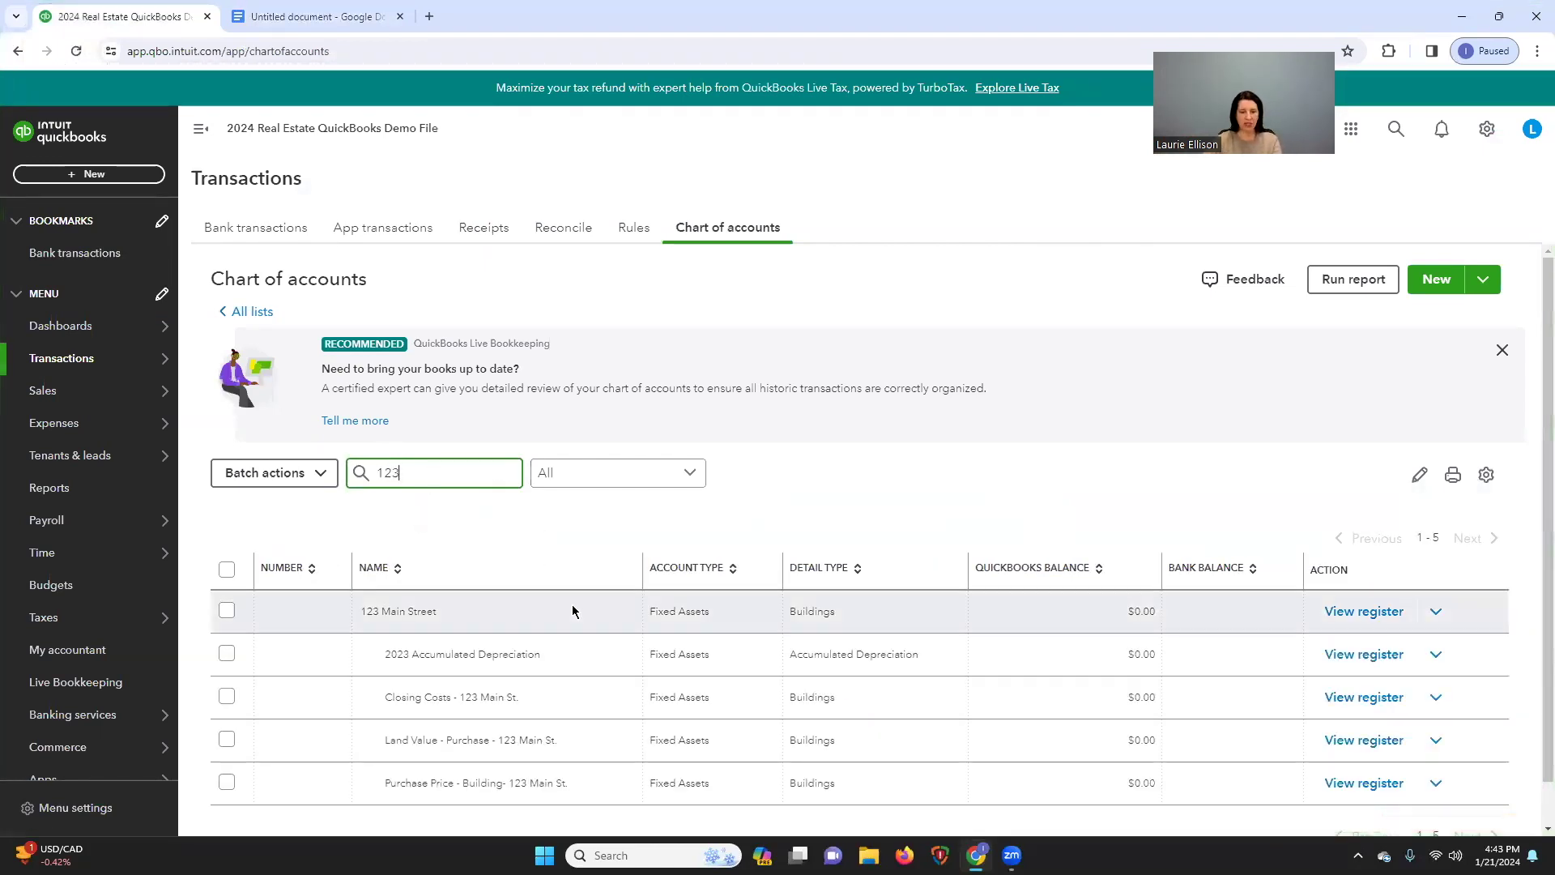
{"action": "scroll", "coordinate": [572, 608], "scroll_direction": "down", "scroll_amount": 1}
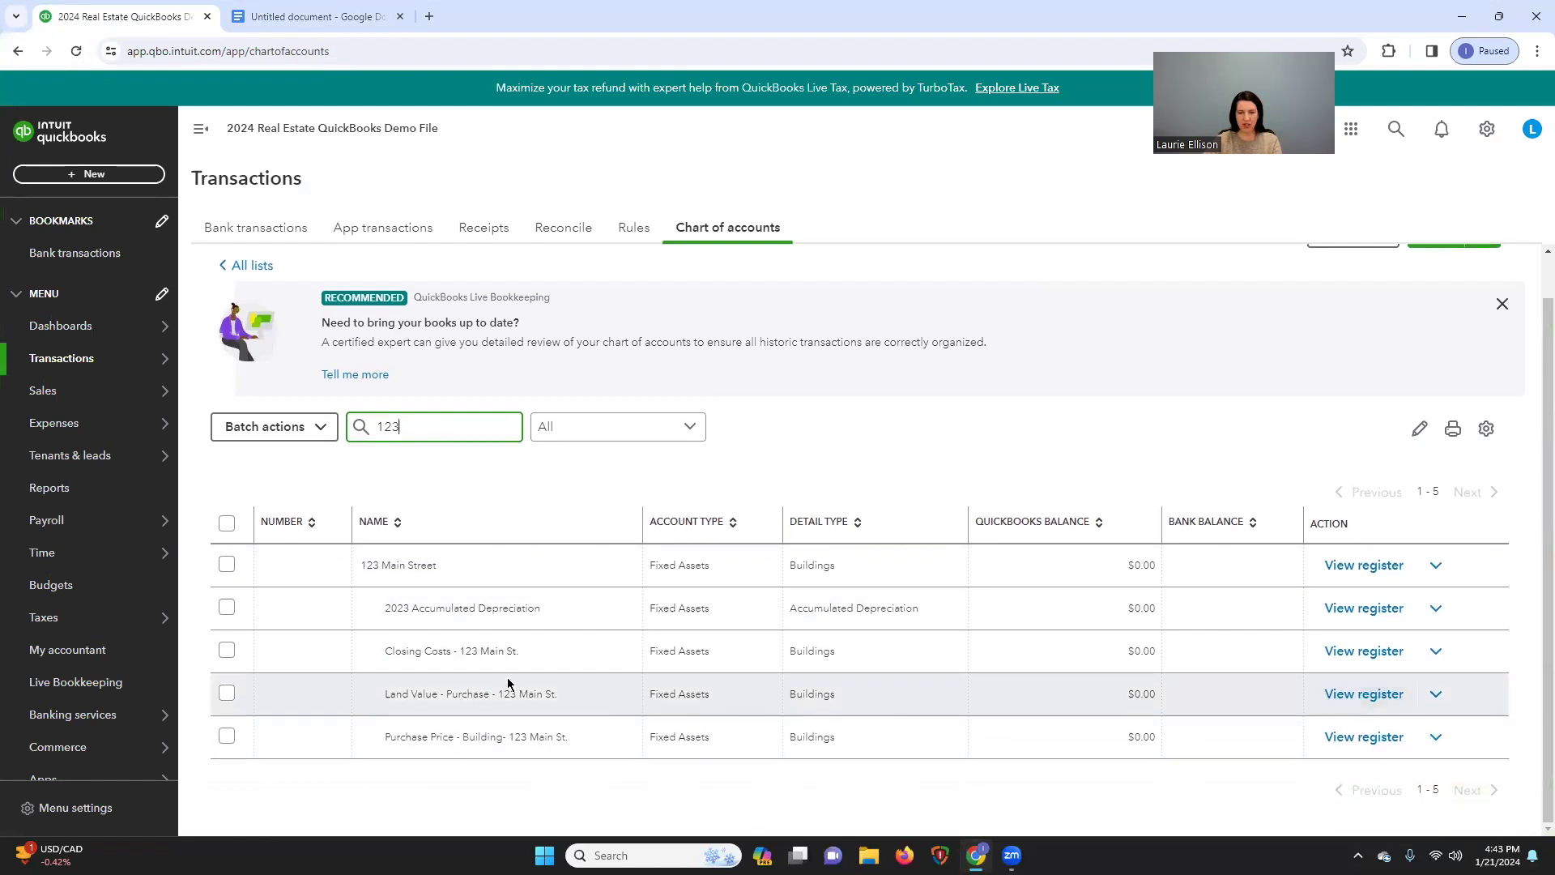
{"action": "left_click", "coordinate": [1366, 695]}
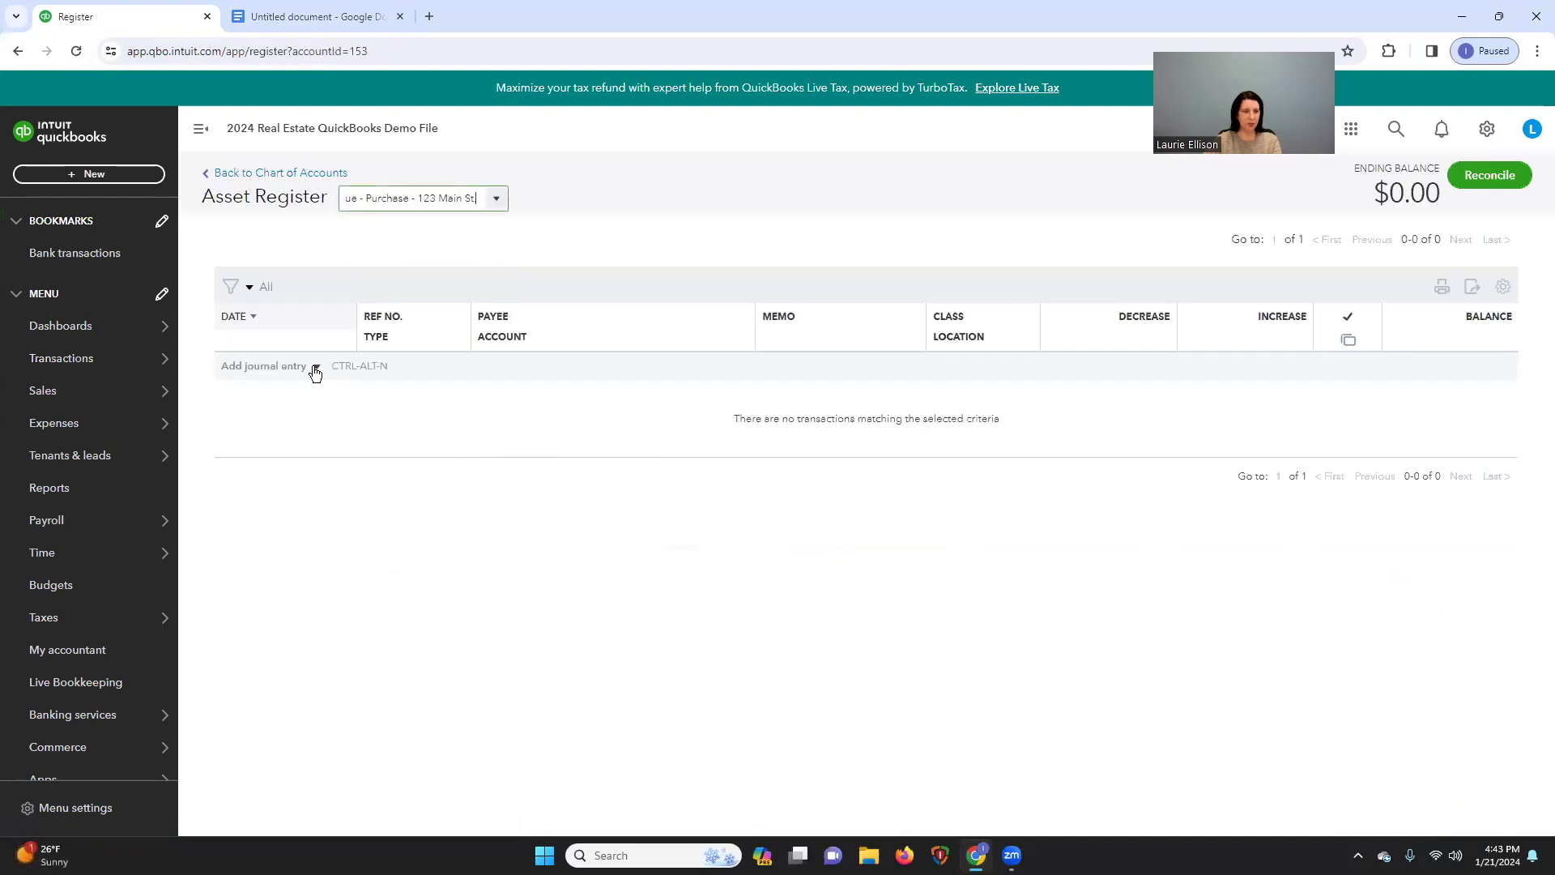
Step: Record a 12/31/2023 journal entry, memo 'Original Purchase Price 1 10/2/2023', increasing 100,000 against Opening balance equity
{"action": "left_click", "coordinate": [268, 369]}
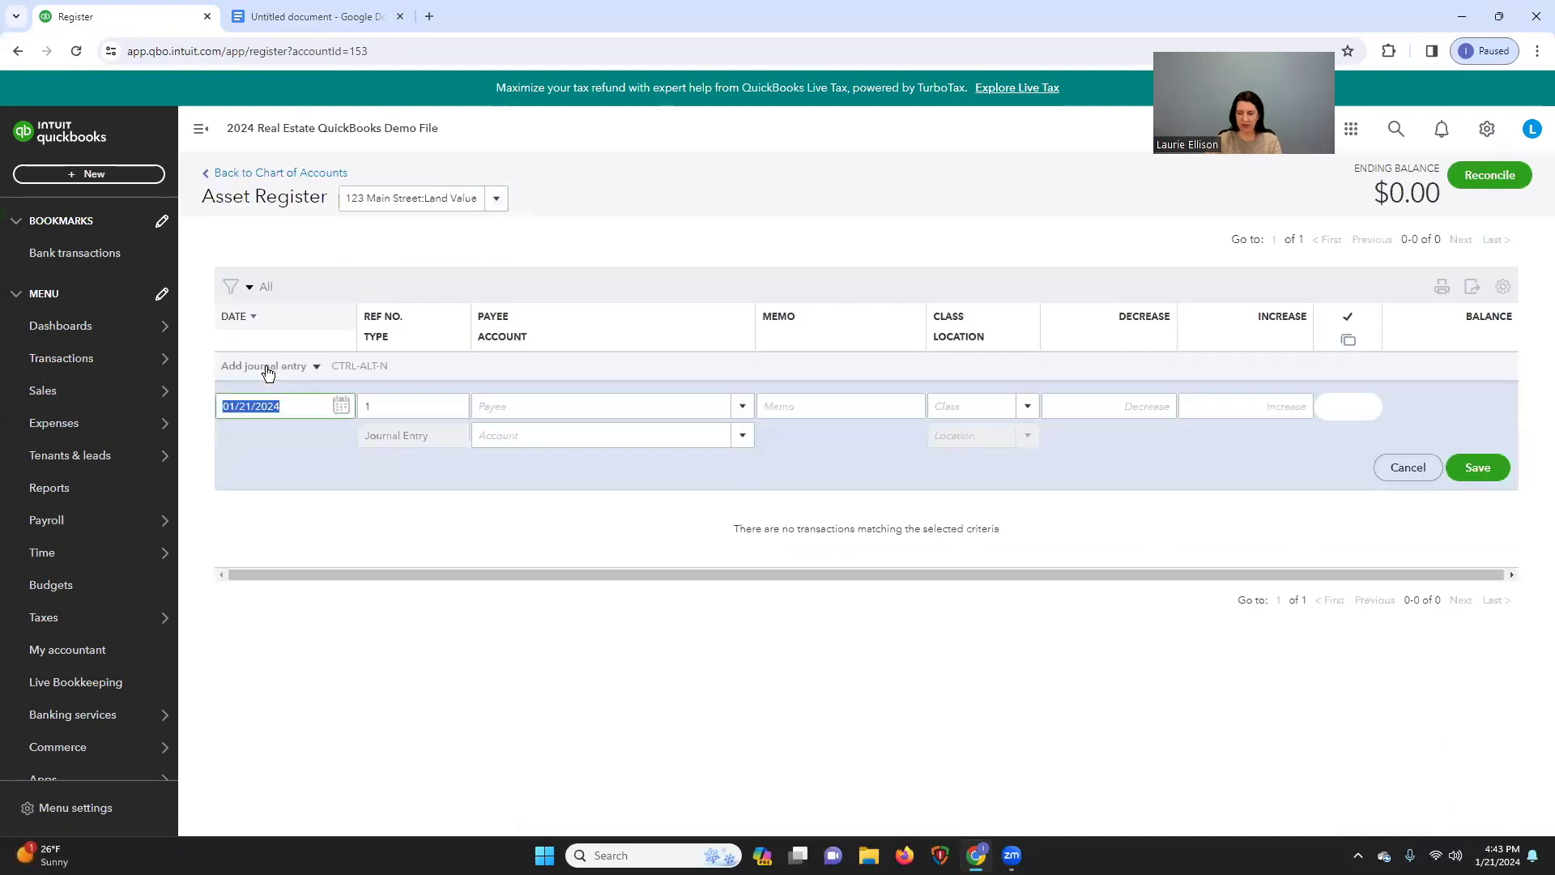
{"action": "type", "text": "12/31/2023"}
{"action": "key", "text": "Tab"}
{"action": "key", "text": "Tab"}
{"action": "key", "text": "Tab"}
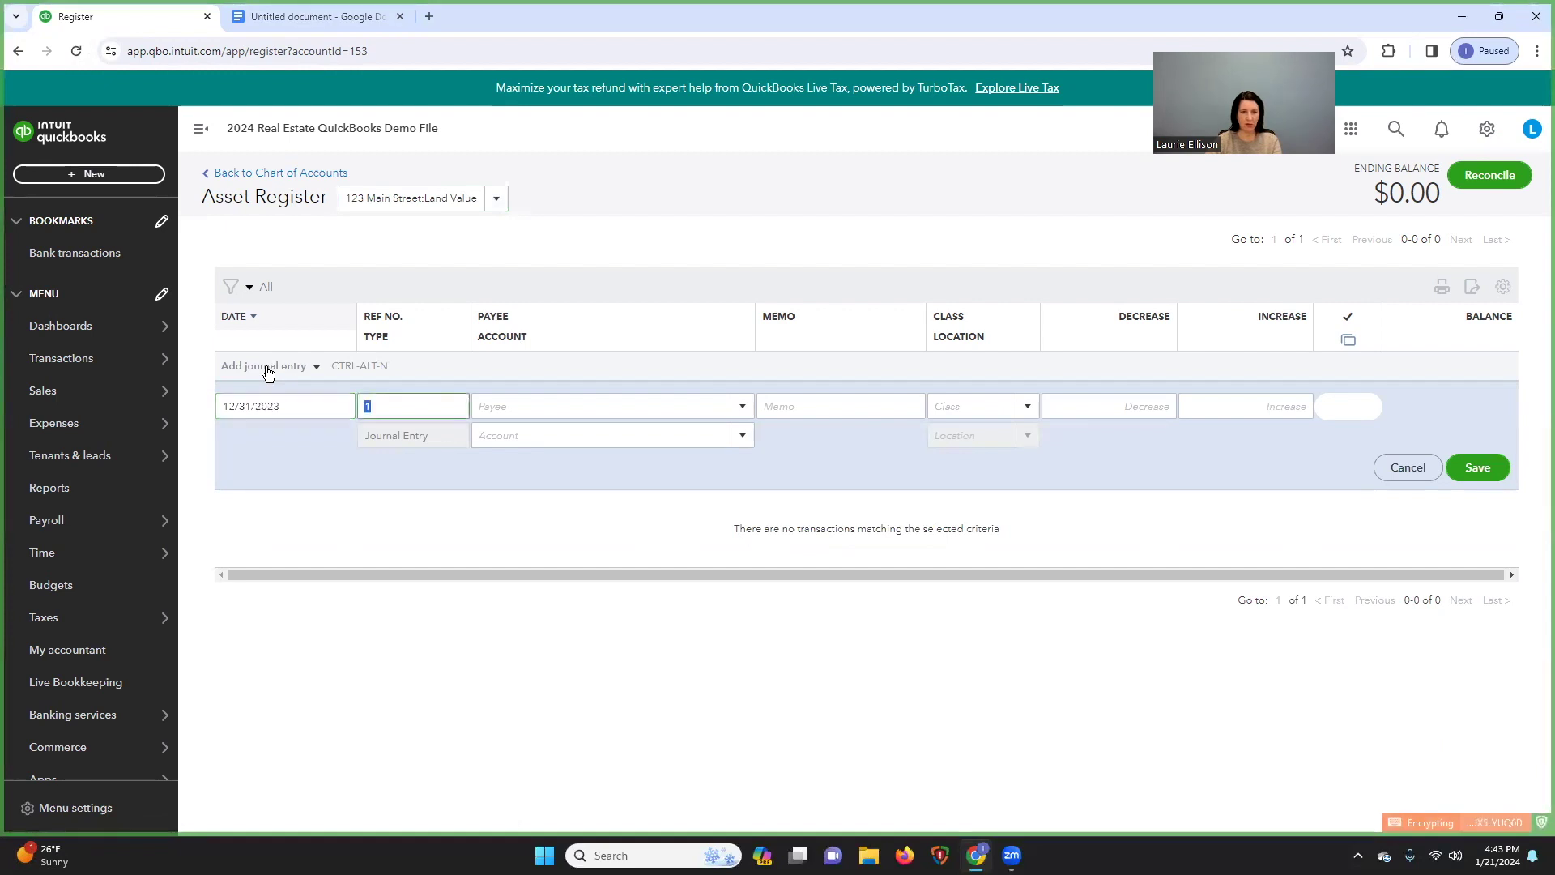
{"action": "type", "text": "Orig"}
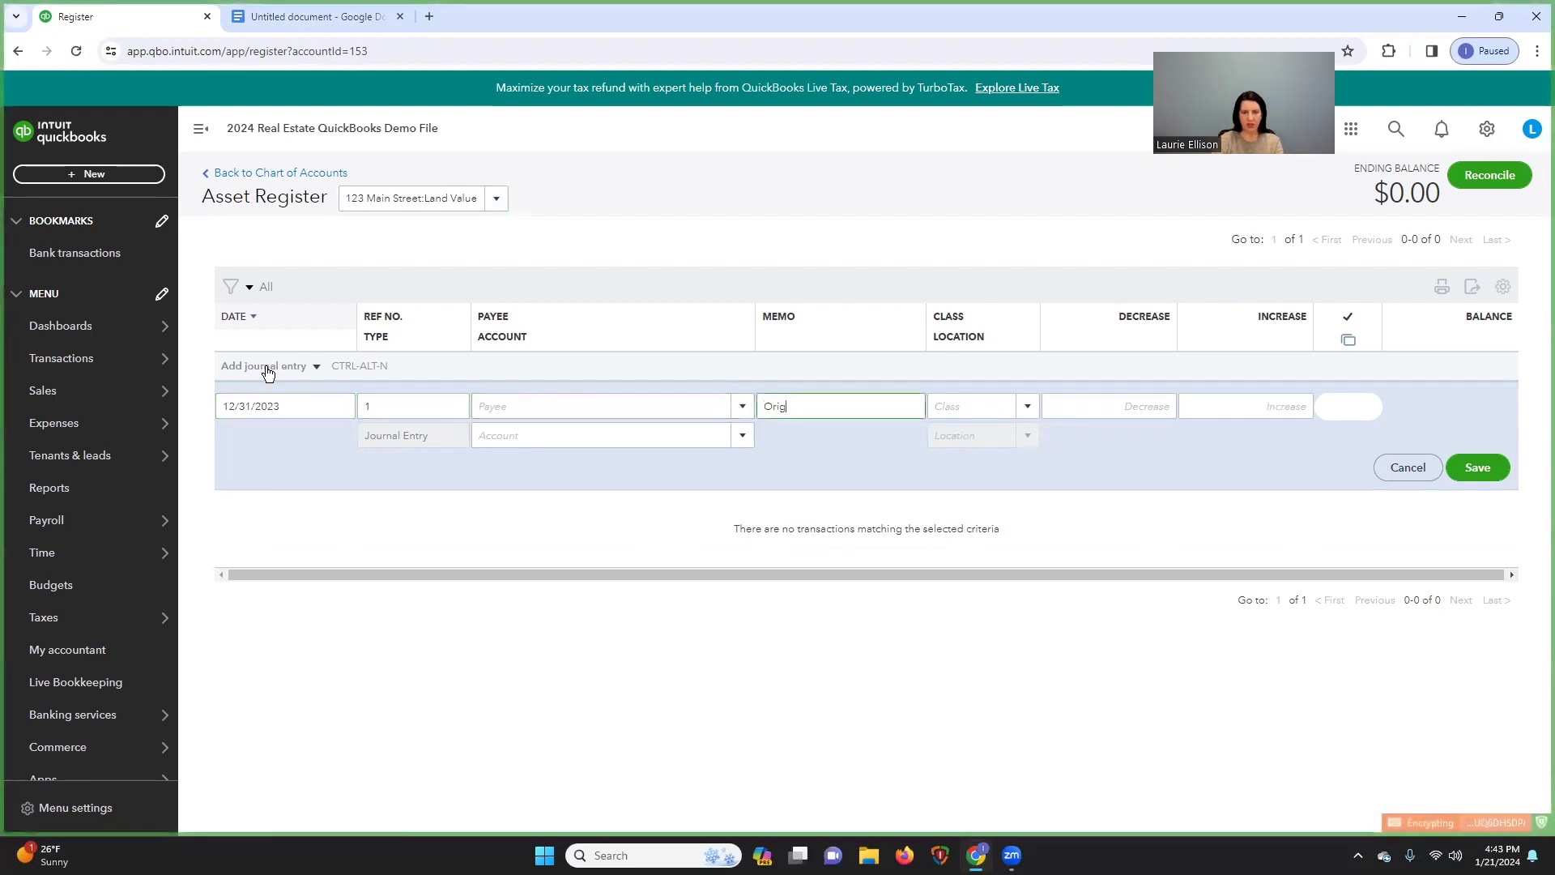
{"action": "type", "text": "inal Purchase Price 1"}
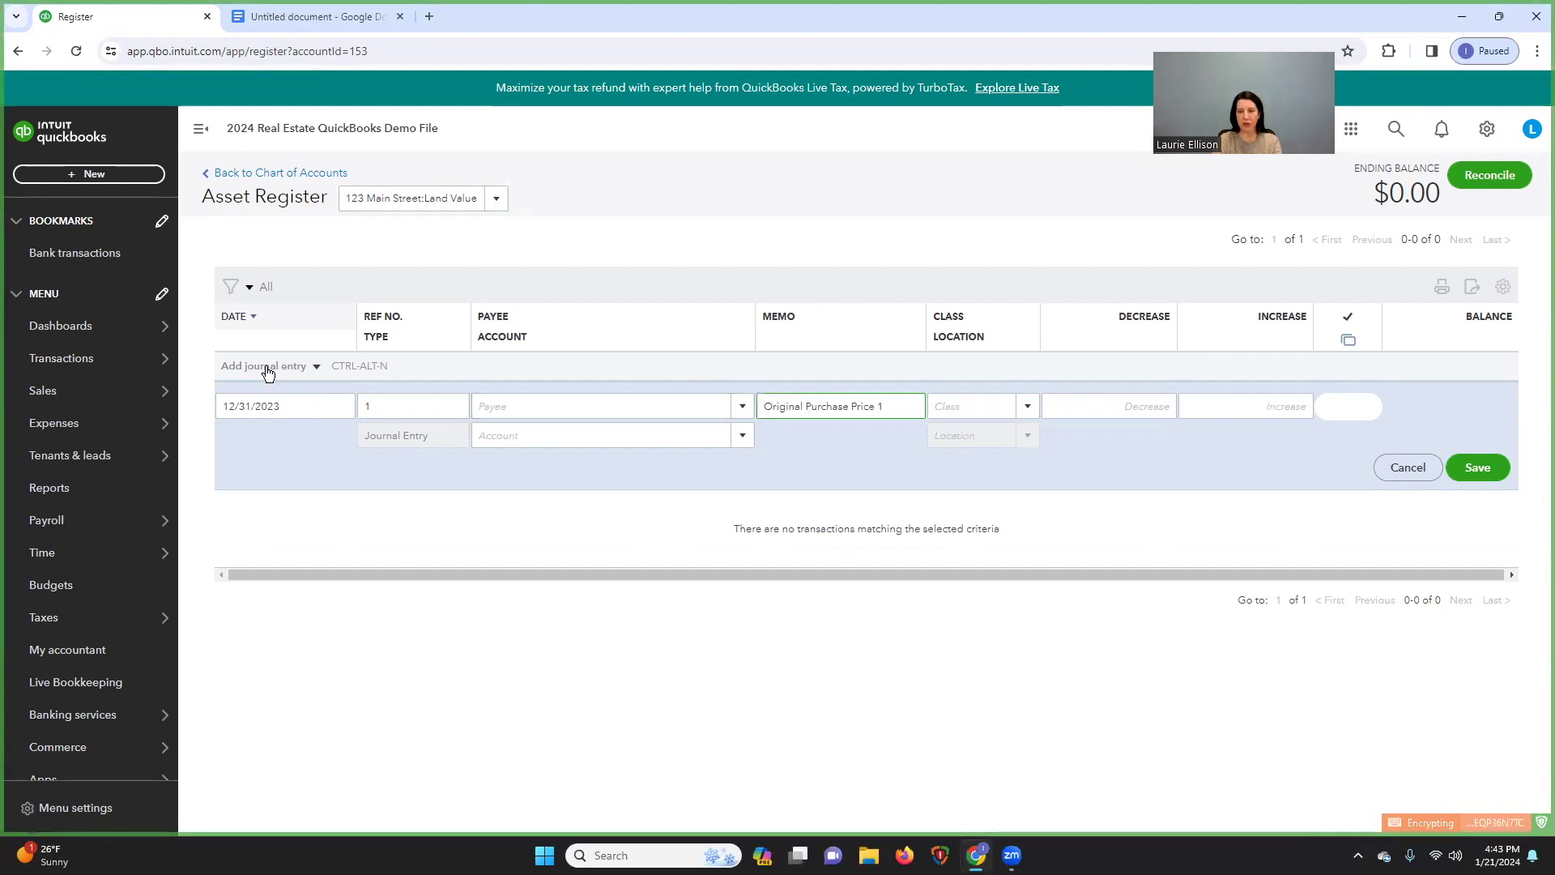
{"action": "type", "text": " 10/2/"}
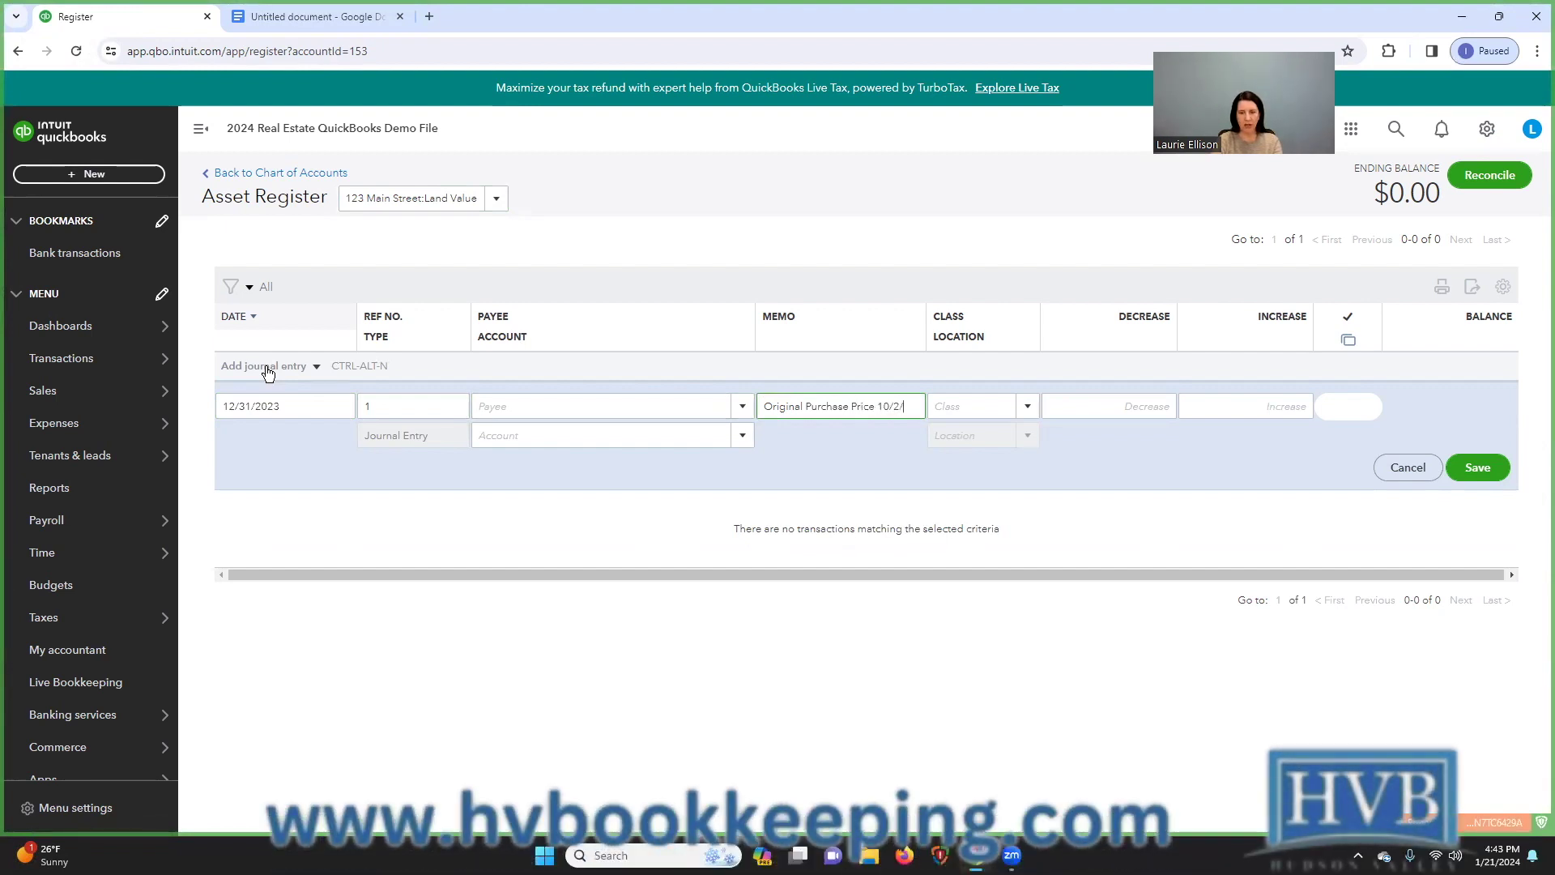
{"action": "type", "text": "2023"}
{"action": "key", "text": "Tab"}
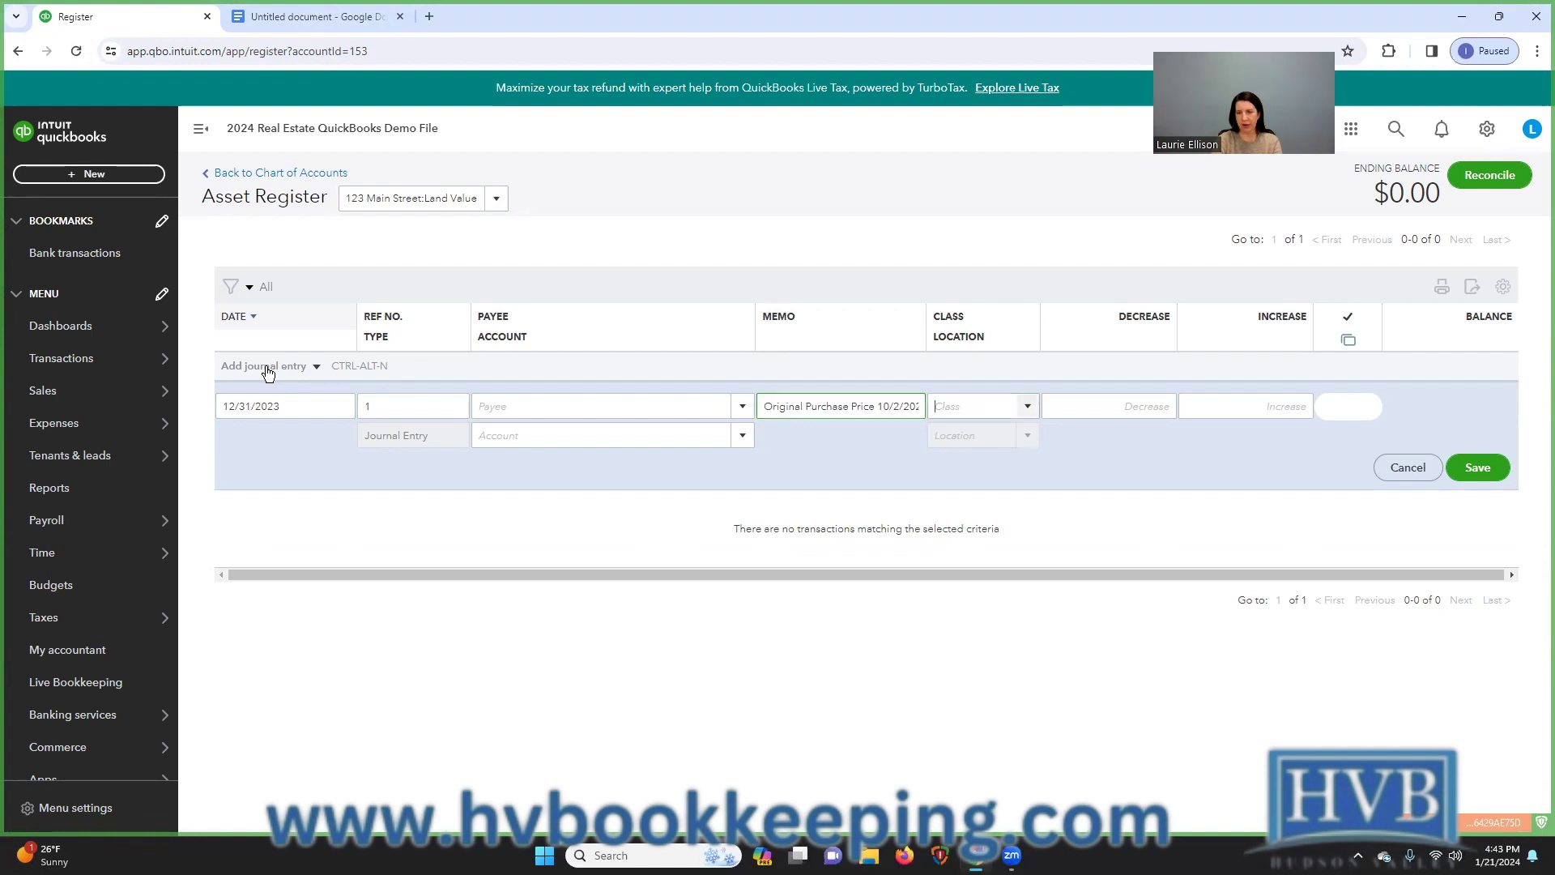
{"action": "key", "text": "Tab"}
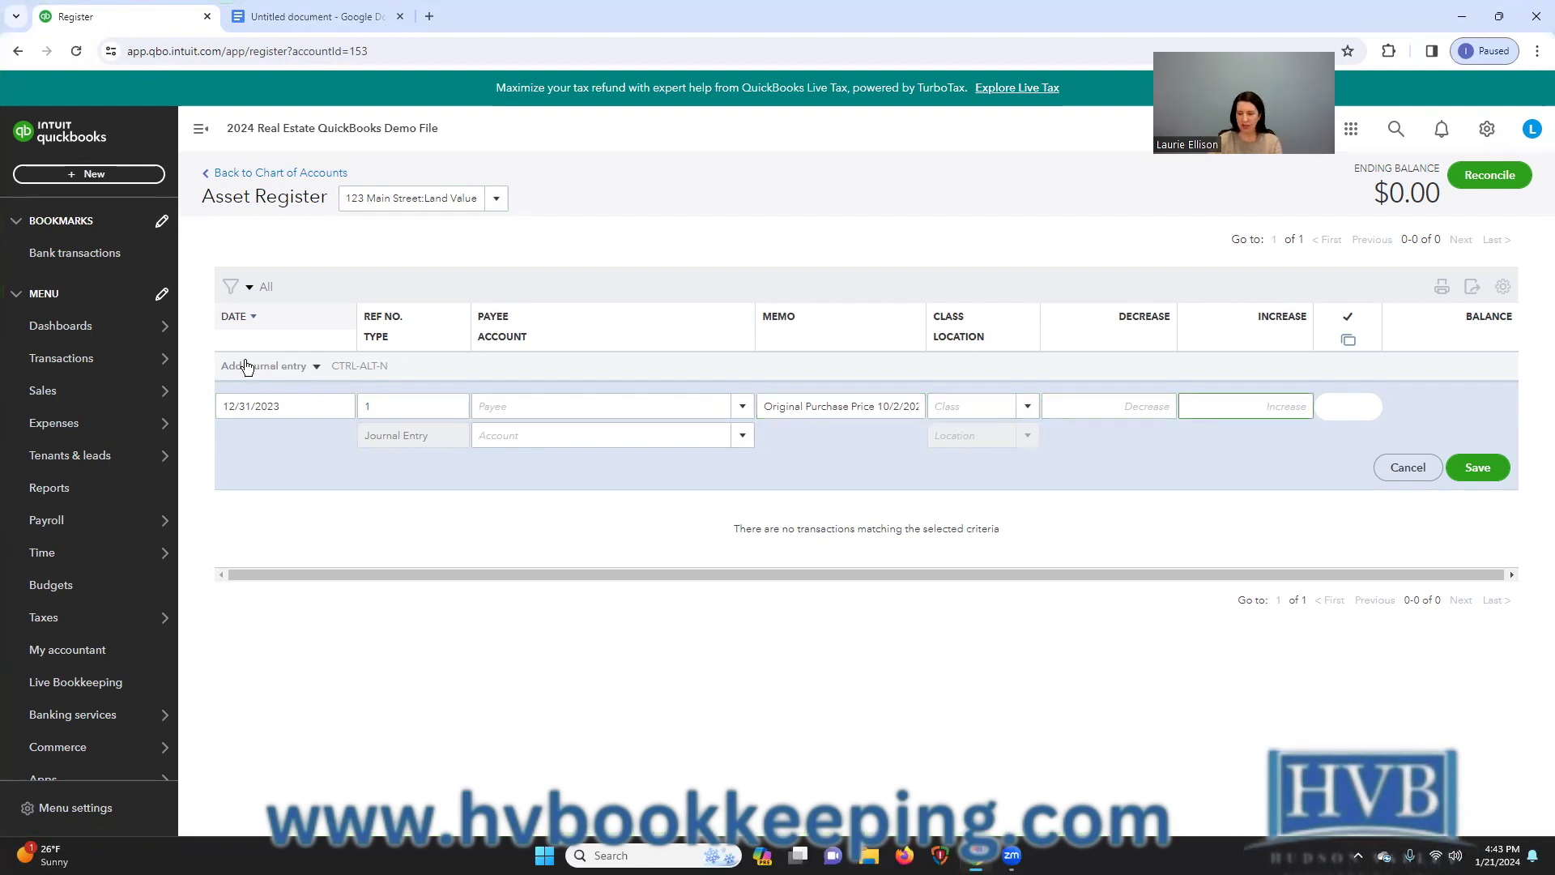
{"action": "type", "text": "100,"}
{"action": "type", "text": "00000"}
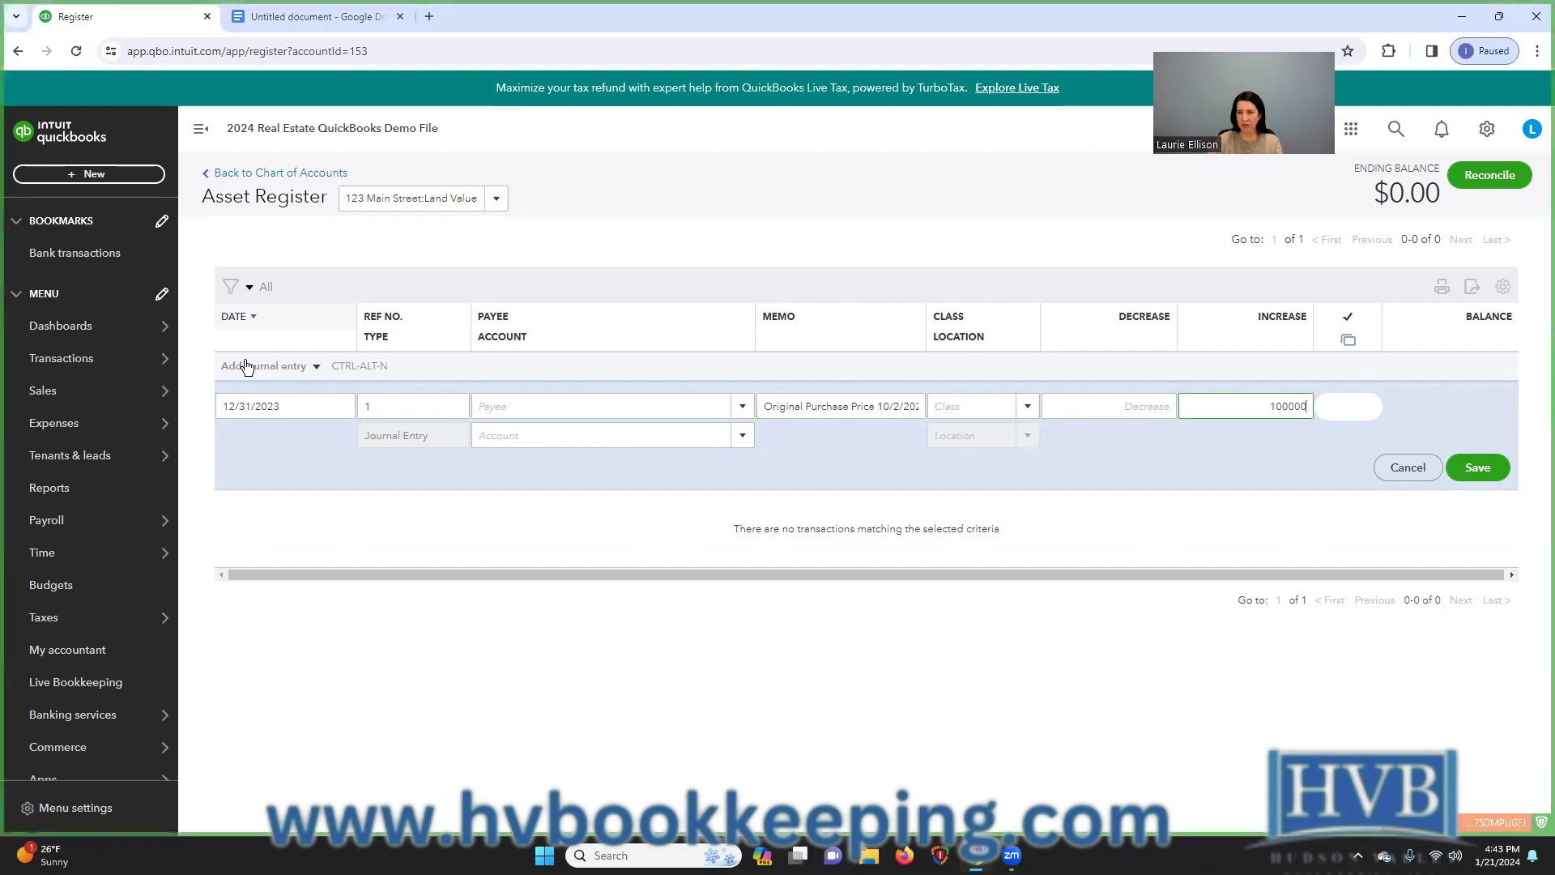
{"action": "key", "text": "Tab"}
{"action": "type", "text": "op"}
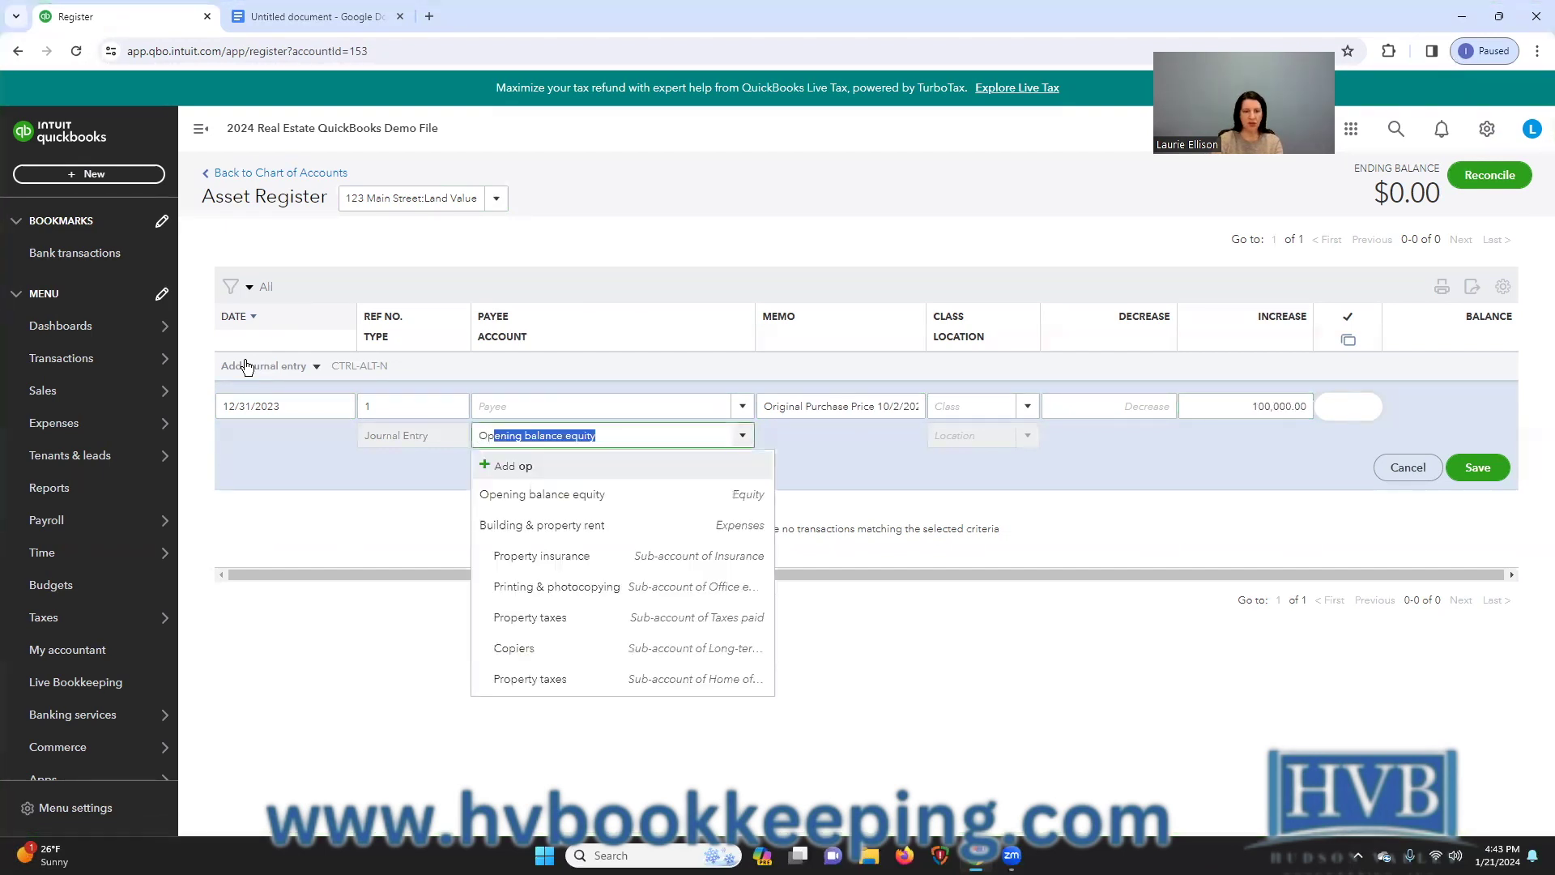
{"action": "left_click", "coordinate": [498, 496]}
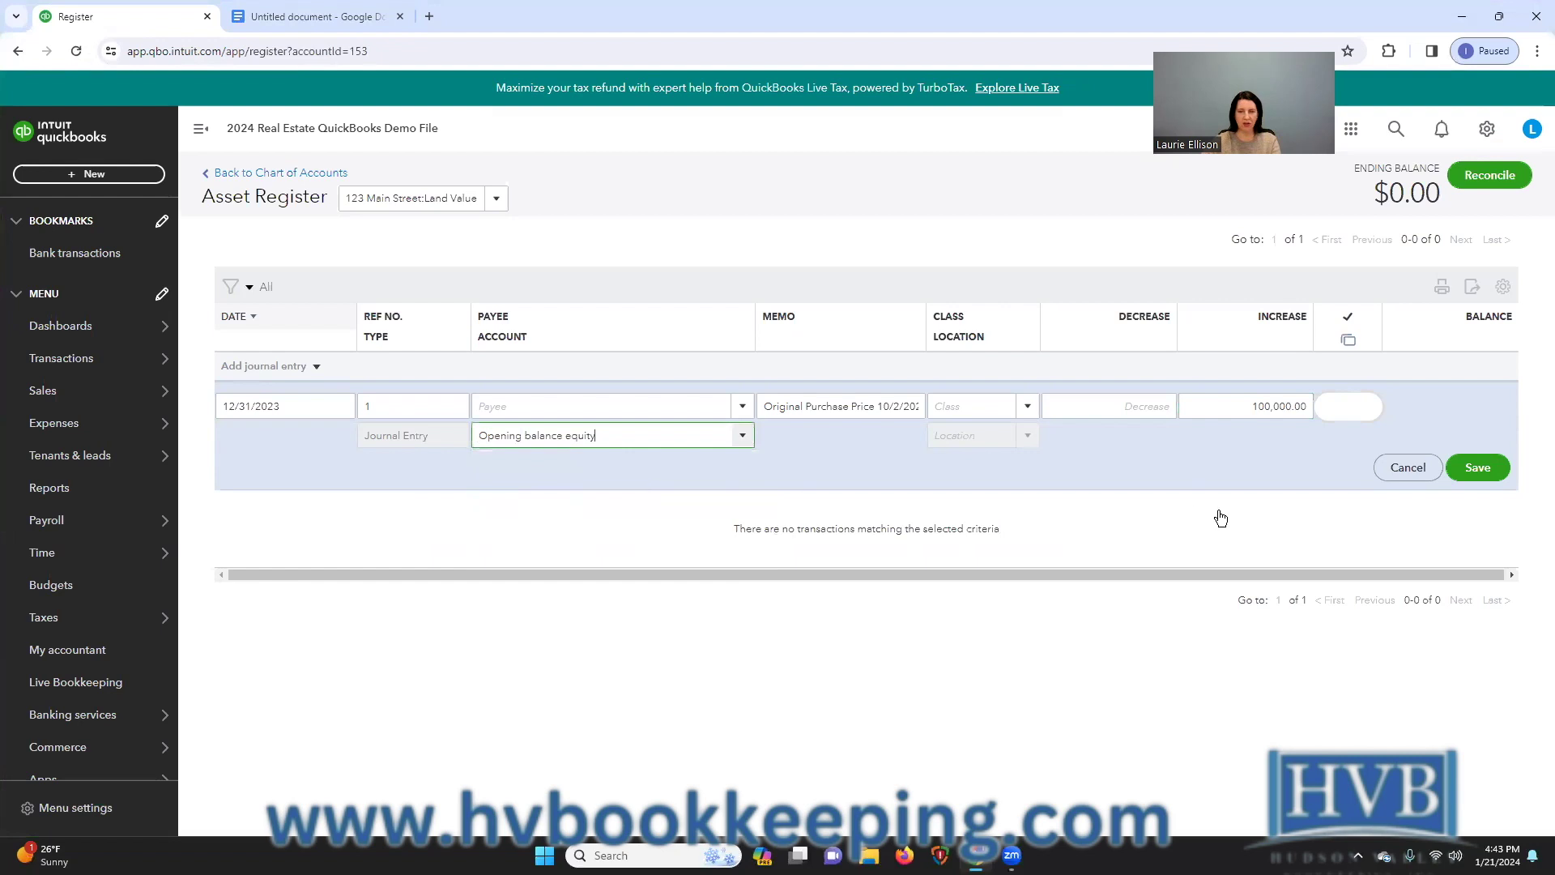
{"action": "left_click", "coordinate": [1492, 472]}
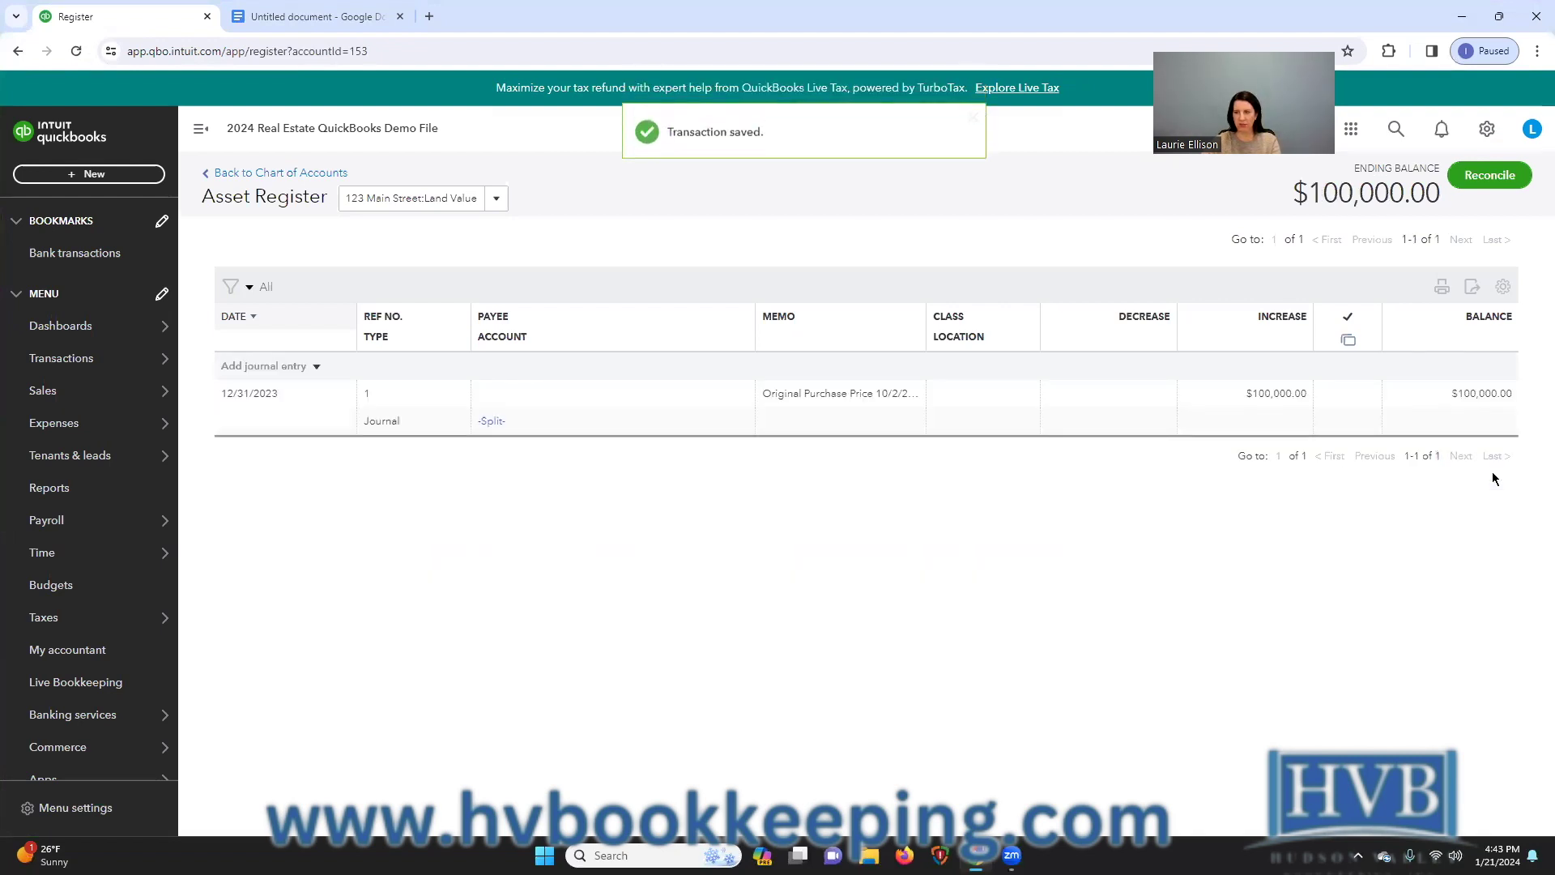
Step: Switch to the Purchase Price - Building register and enter a $400,000.00 increase in a new journal entry
{"action": "left_click", "coordinate": [491, 203]}
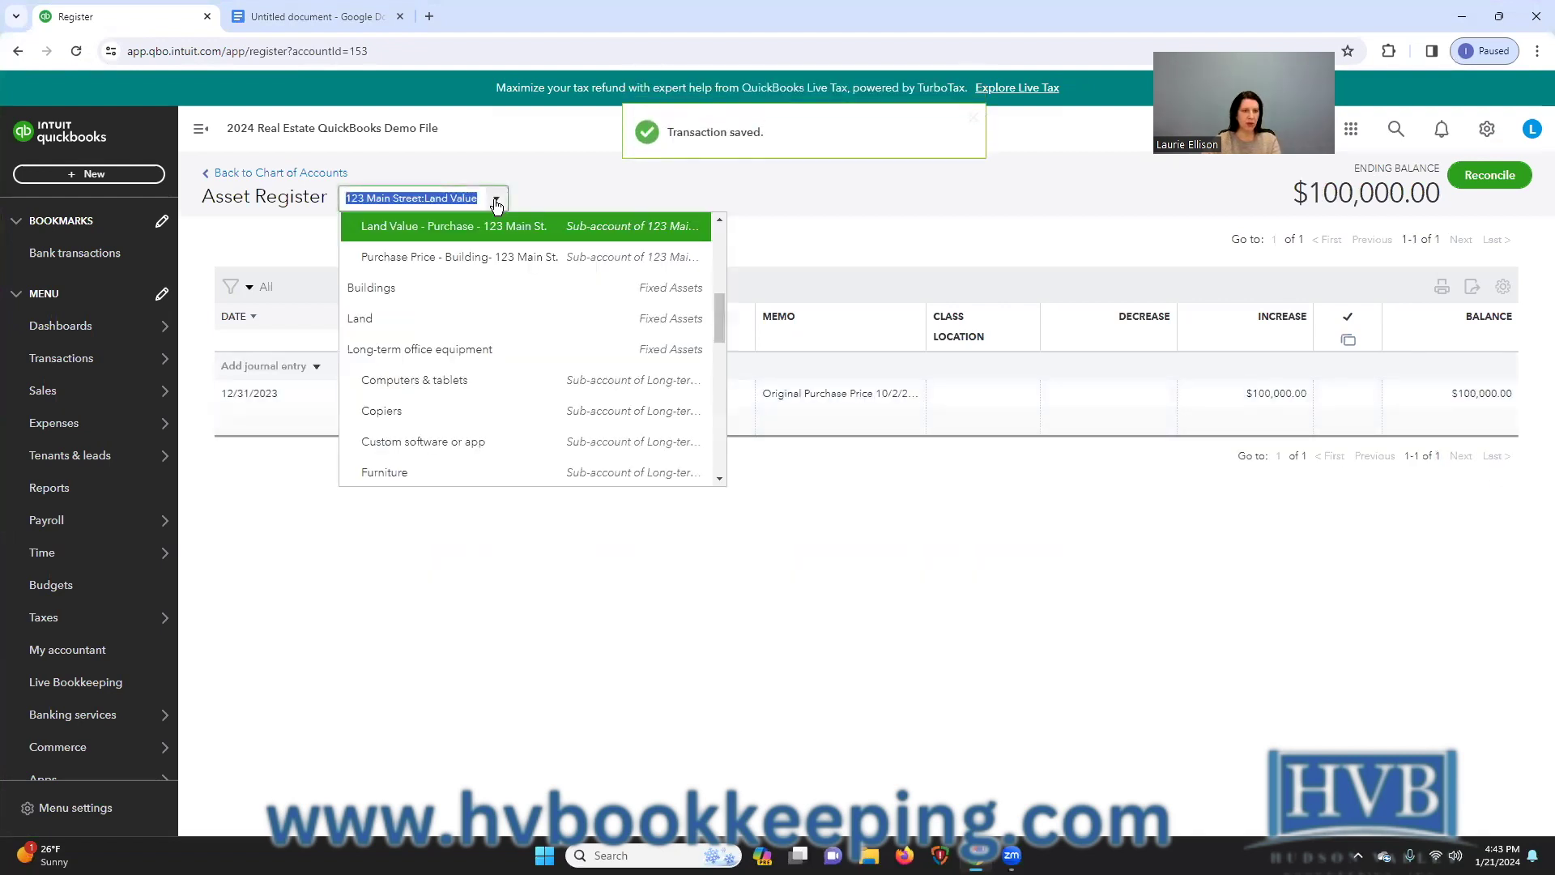
{"action": "left_click", "coordinate": [500, 256]}
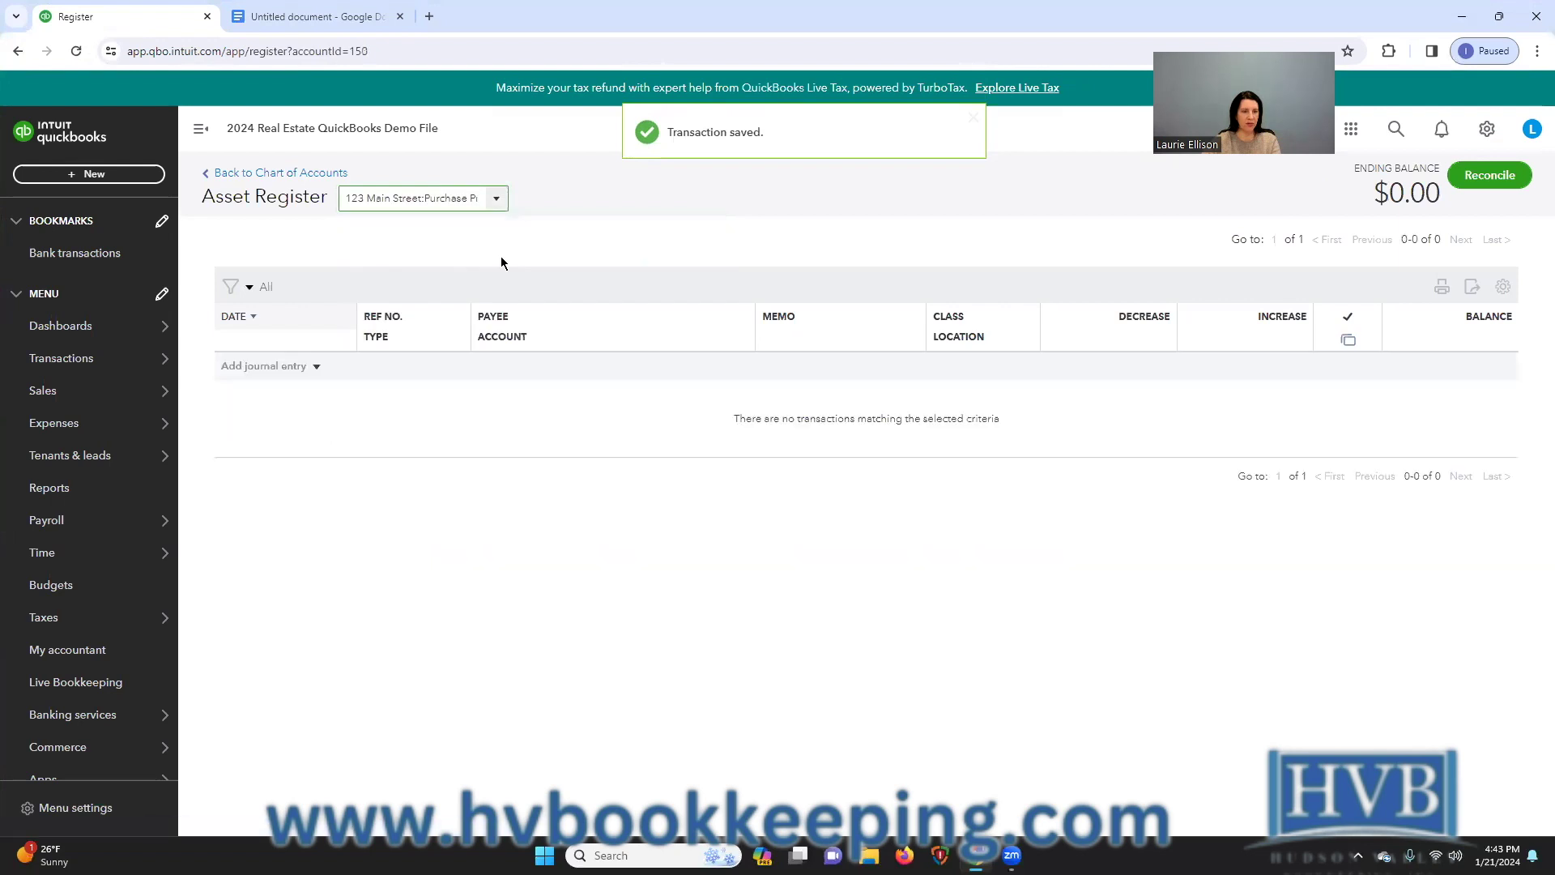
{"action": "left_click", "coordinate": [266, 367]}
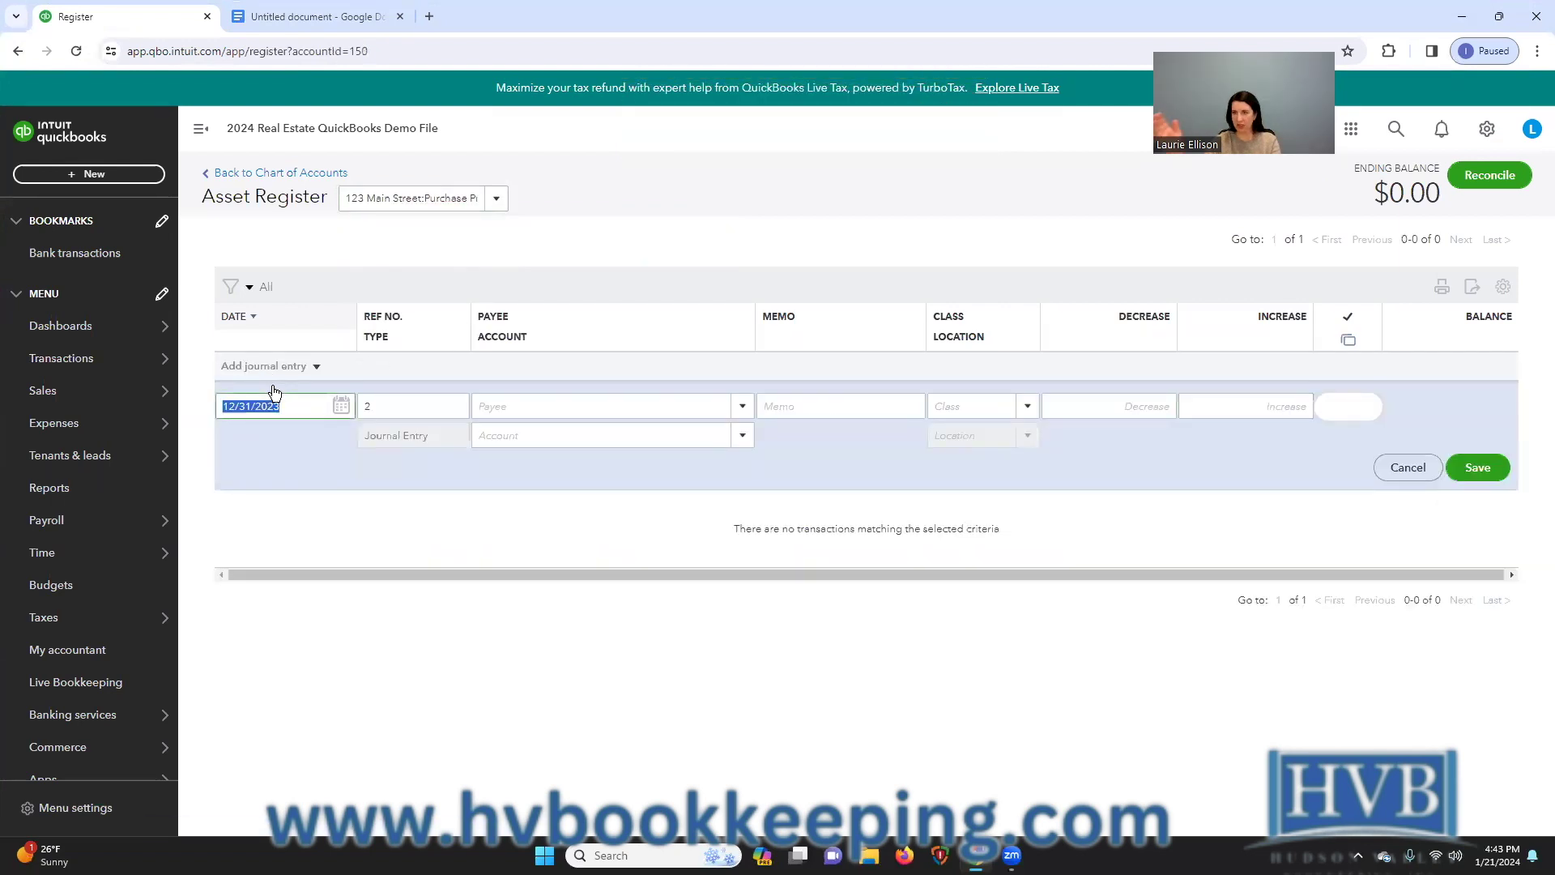
{"action": "key", "text": "Tab"}
{"action": "key", "text": "Tab"}
{"action": "key", "text": "Tab"}
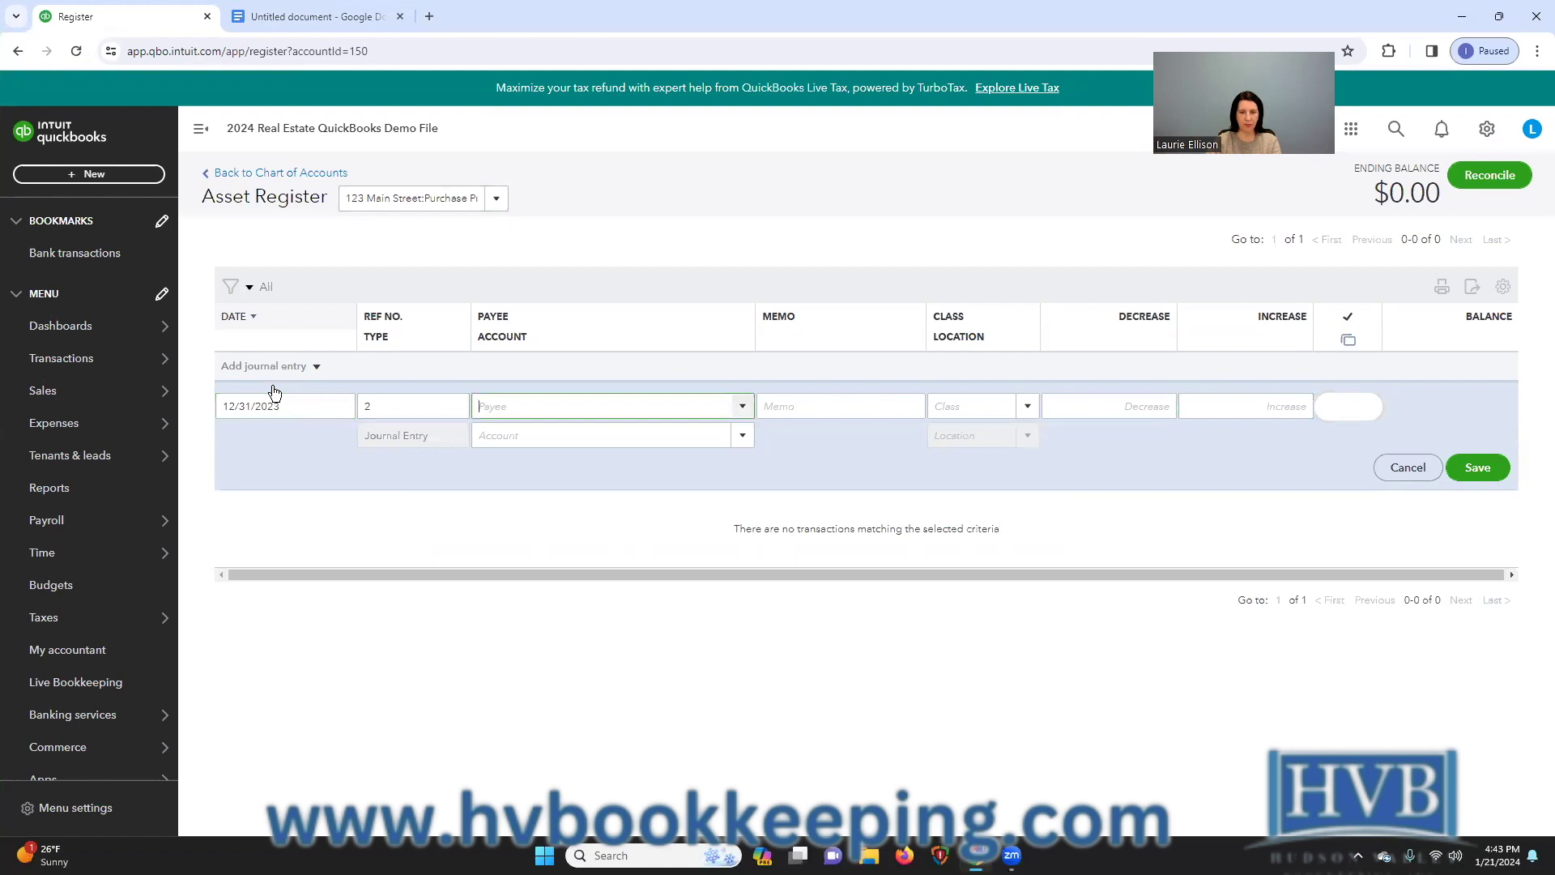
{"action": "key", "text": "Tab"}
{"action": "key", "text": "Tab"}
{"action": "key", "text": "Tab"}
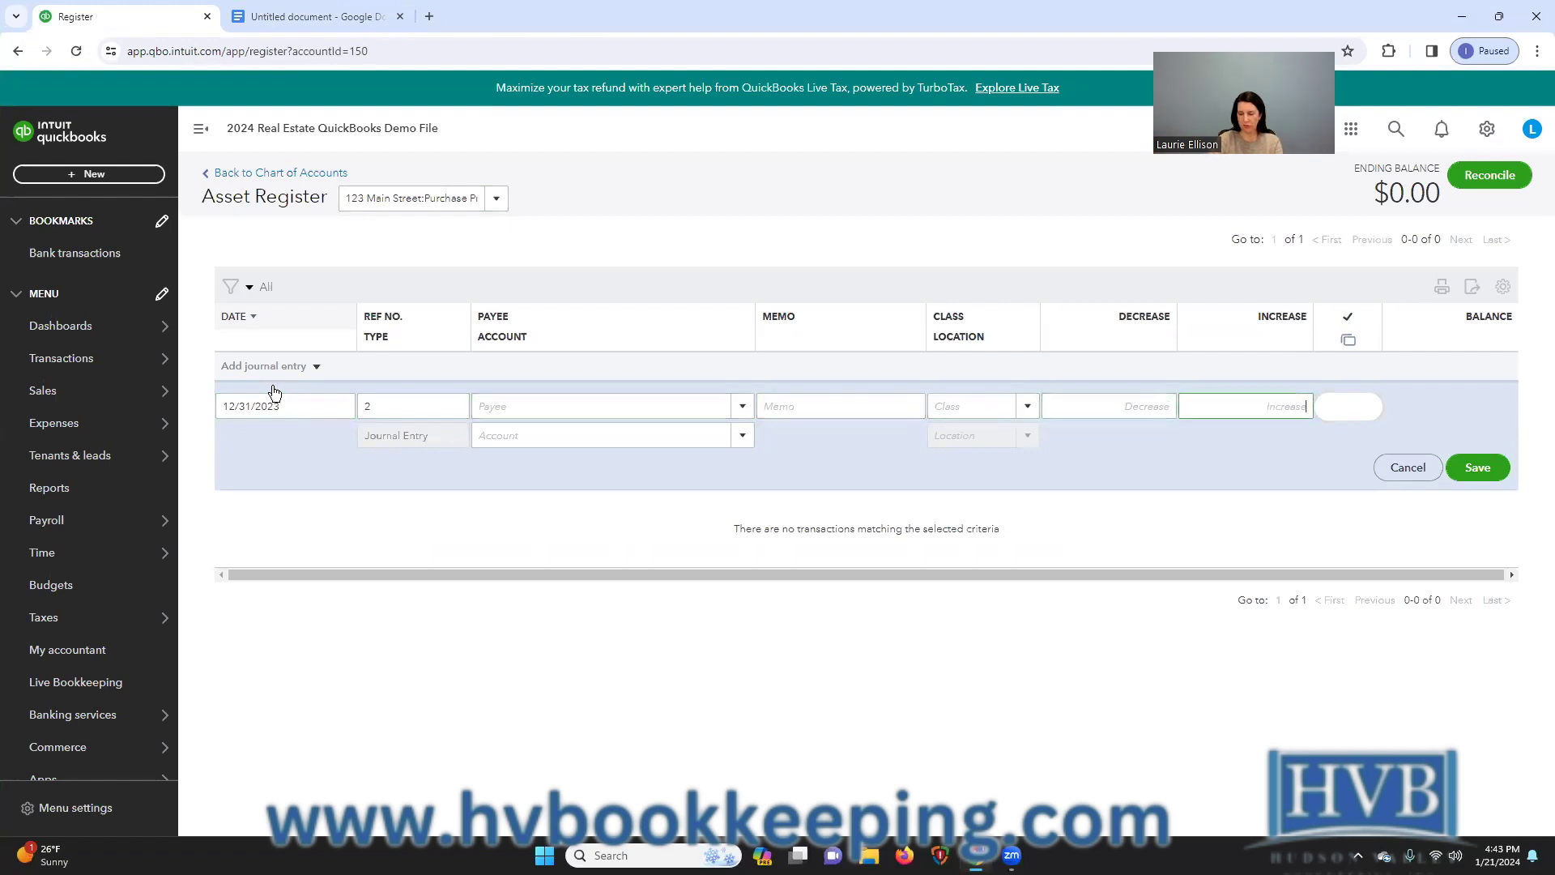
{"action": "type", "text": "400,"}
{"action": "type", "text": "0000"}
{"action": "key", "text": "Tab"}
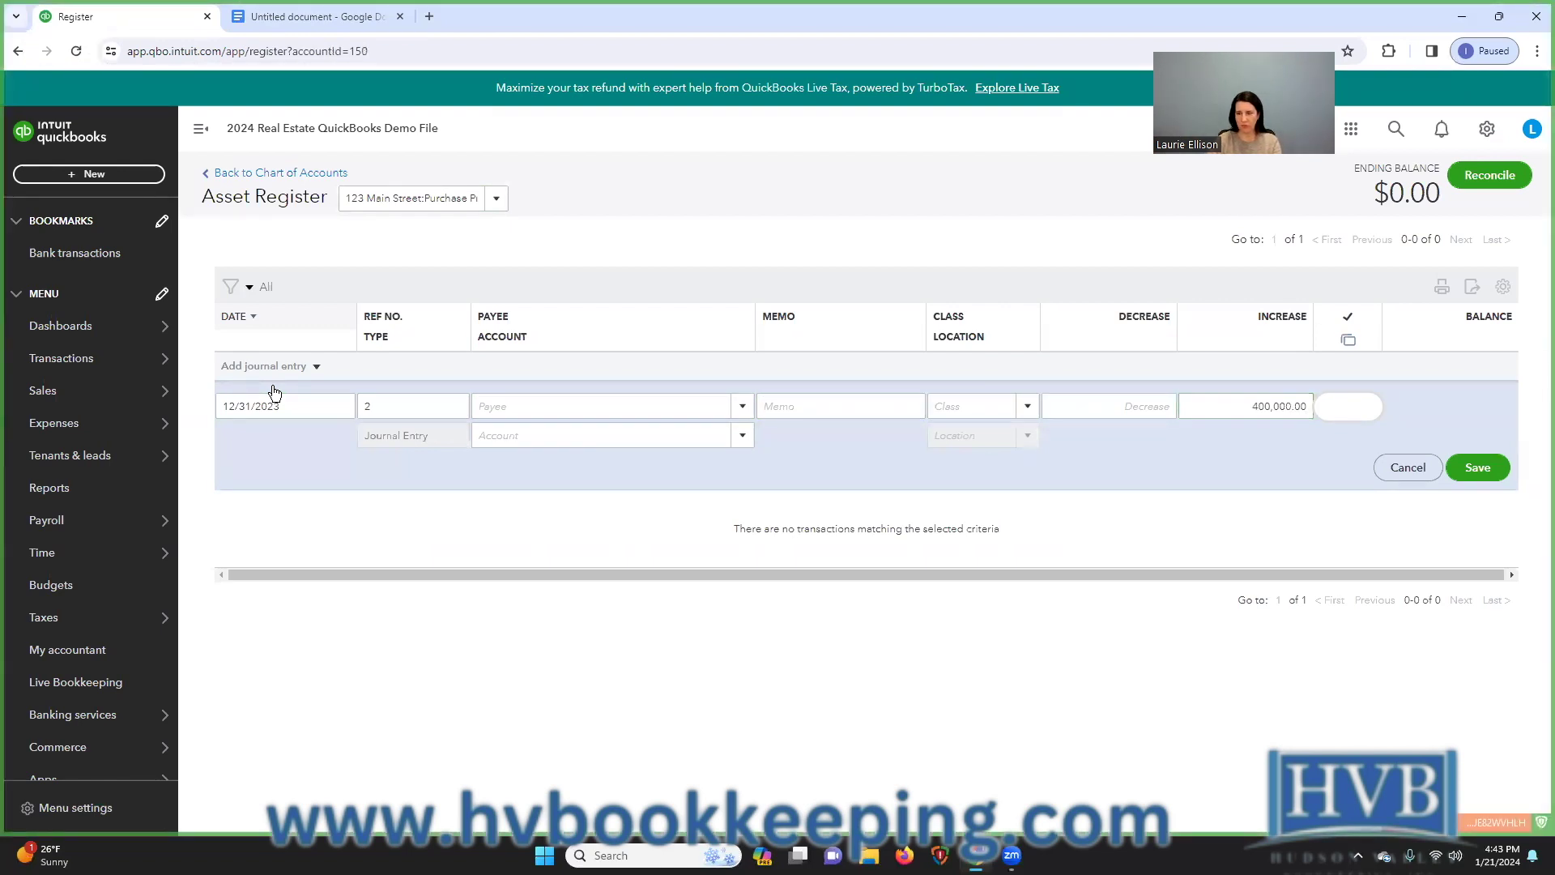
Step: Offset the entry to Opening balance equity instead of the building account, and save it
{"action": "type", "text": "pur"}
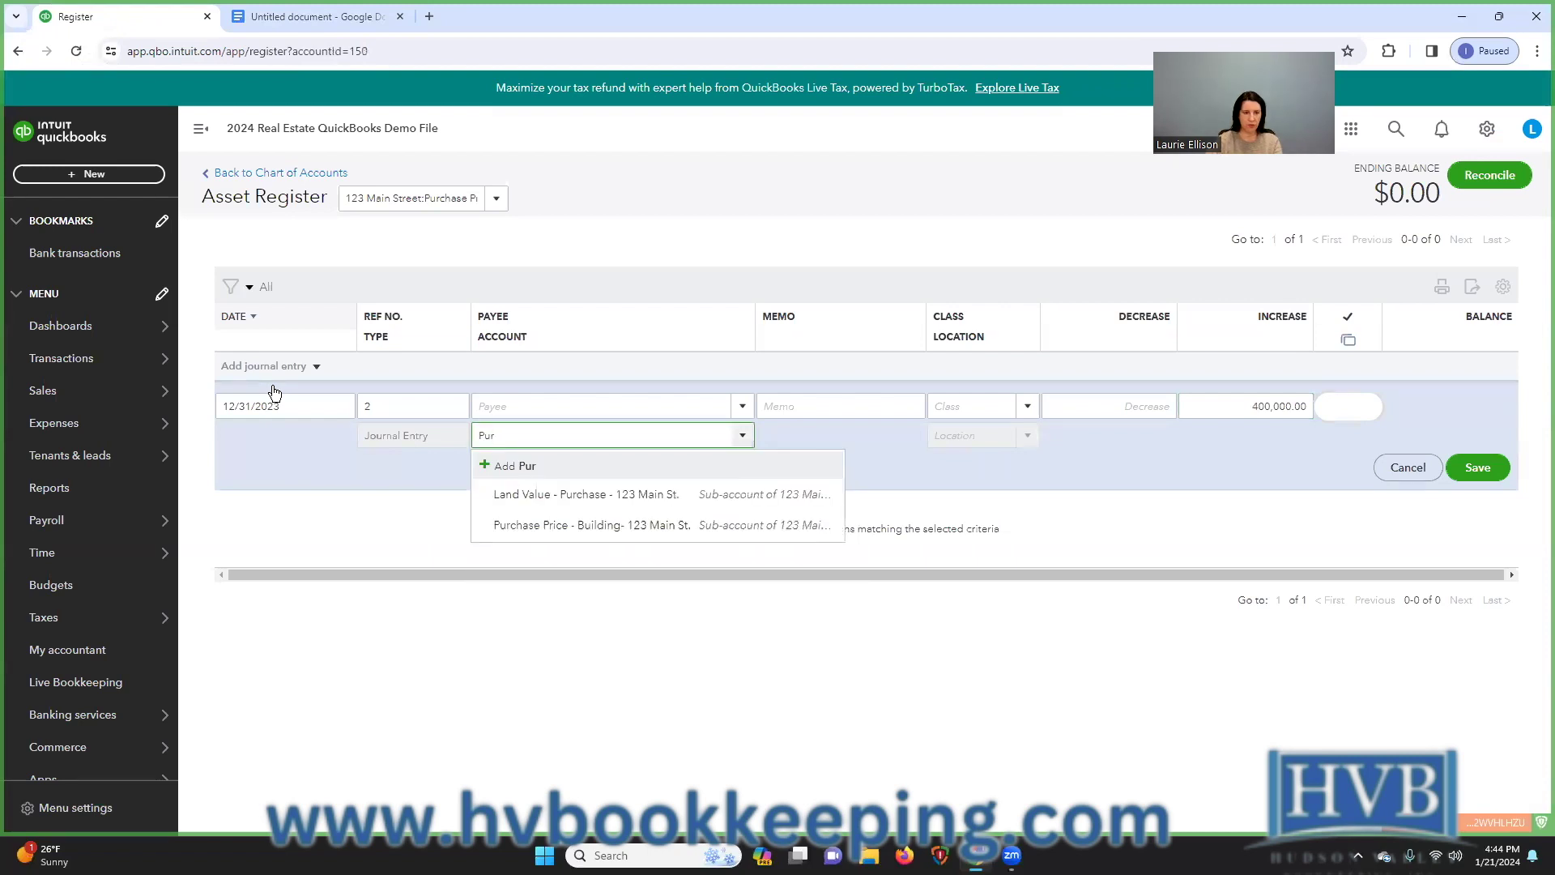
{"action": "left_click", "coordinate": [659, 524]}
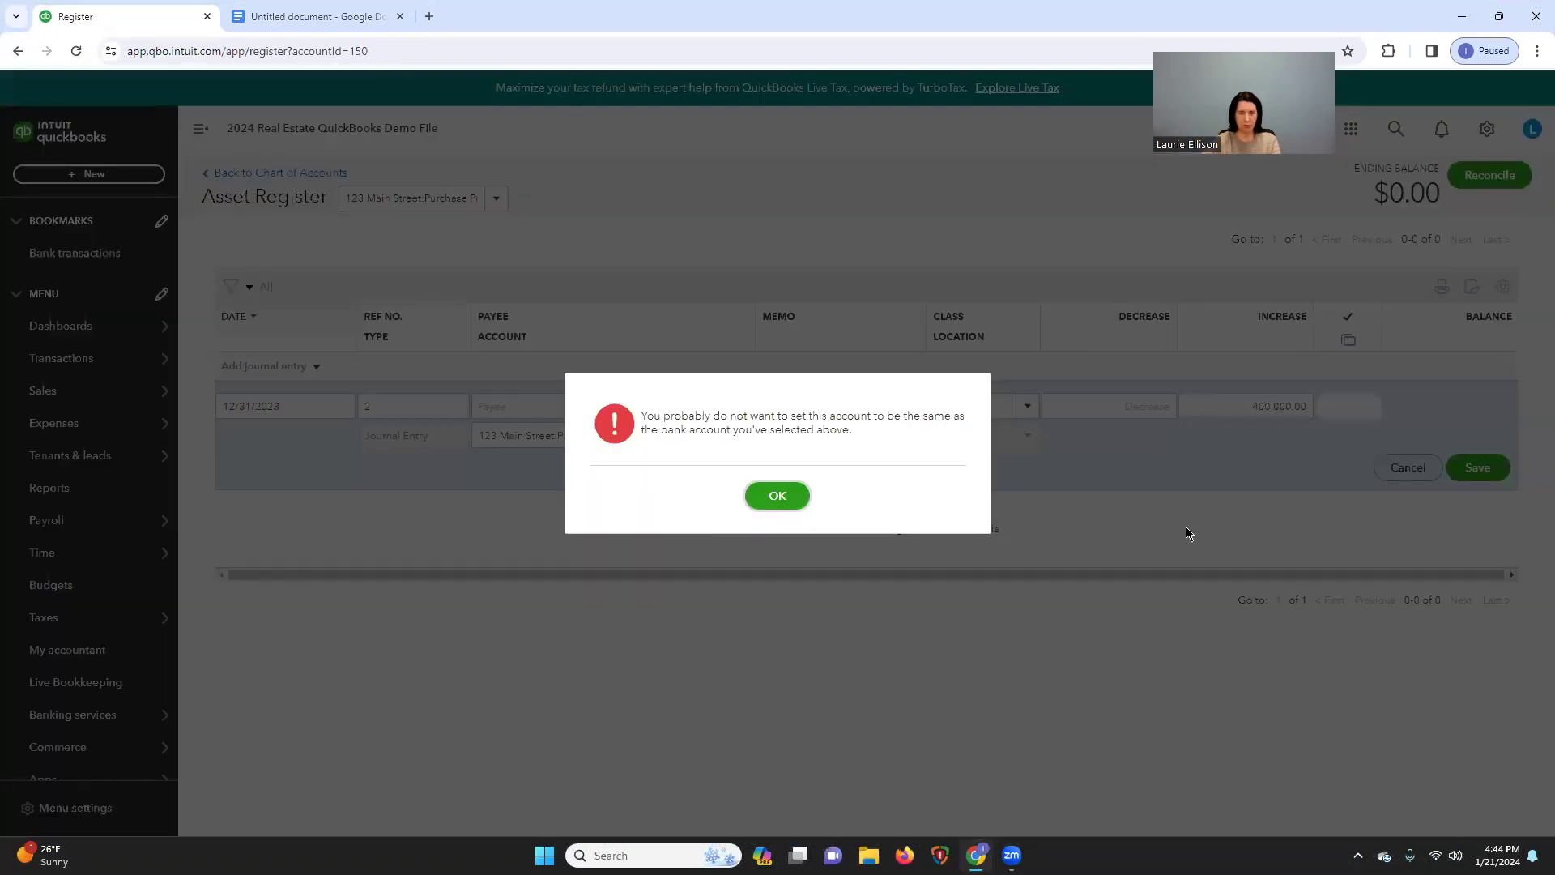
{"action": "left_click", "coordinate": [788, 497]}
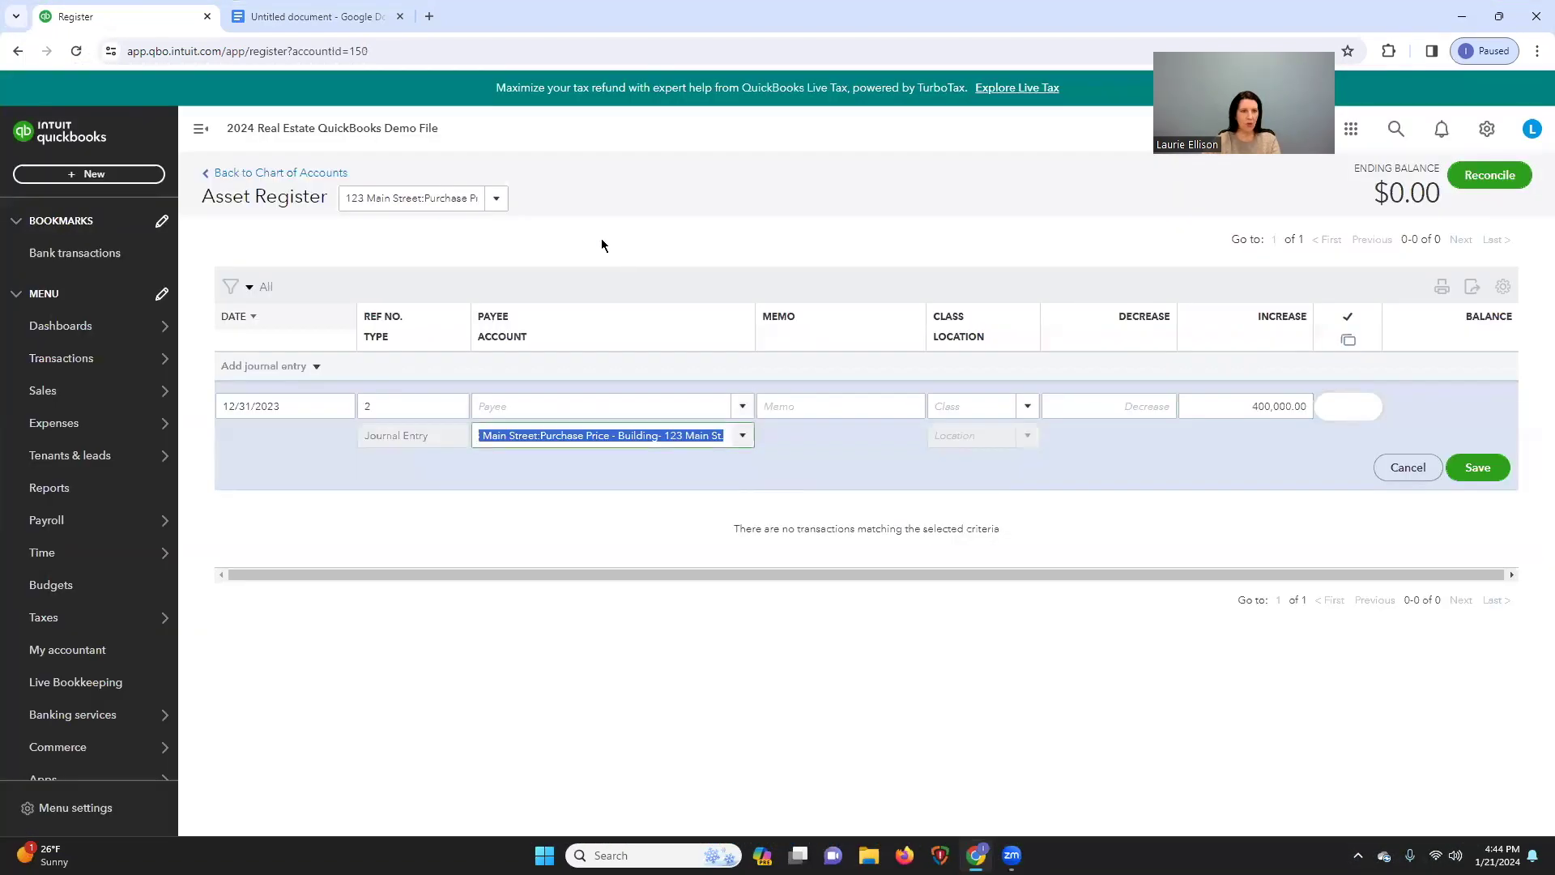
{"action": "type", "text": "Opening balance equity"}
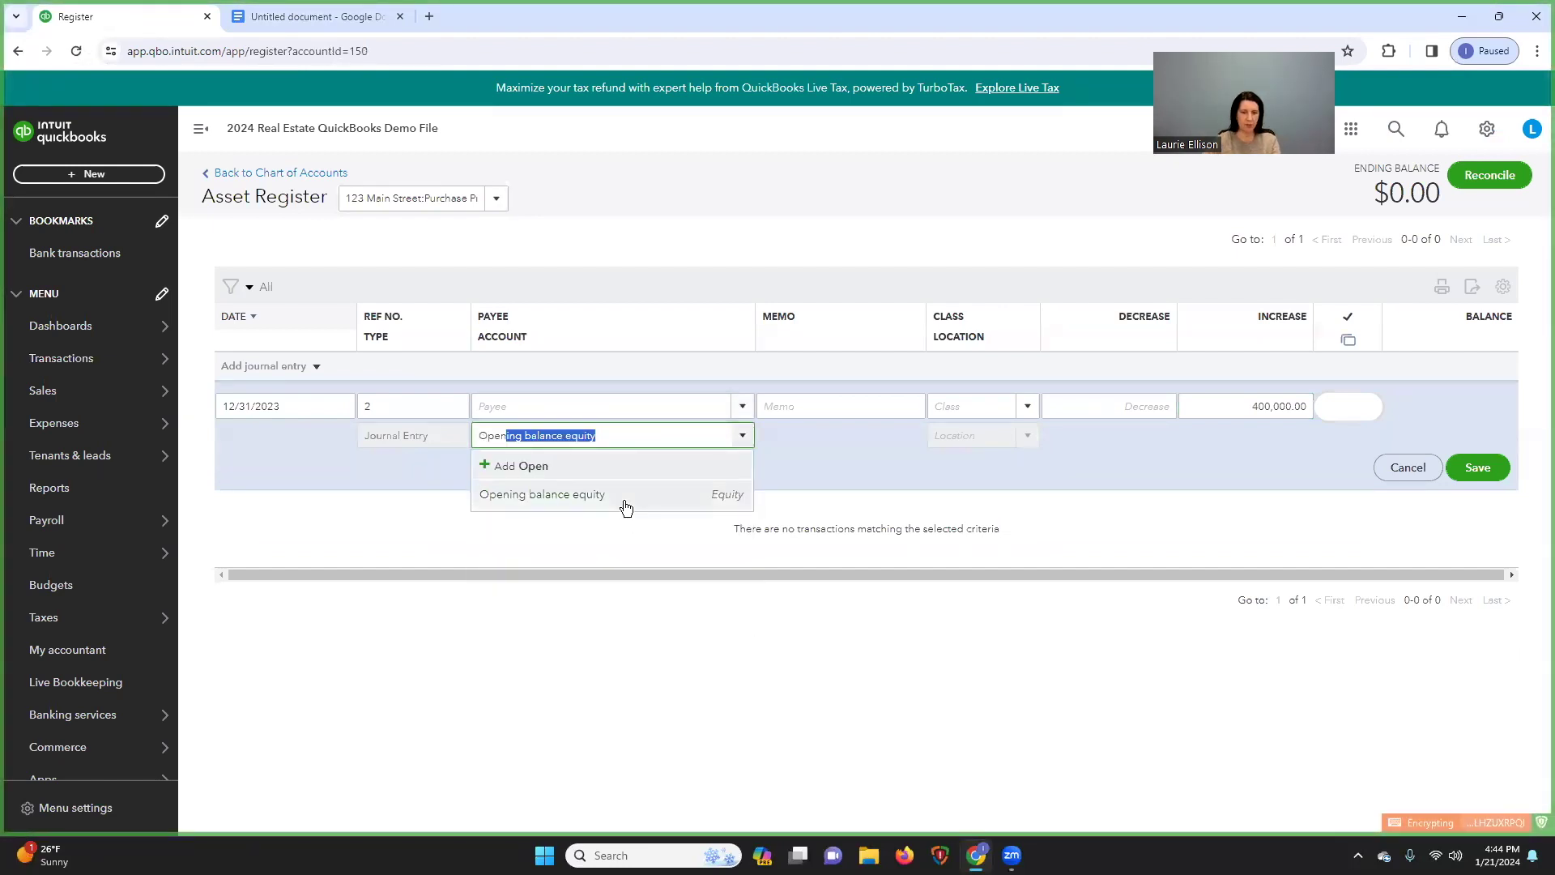
{"action": "left_click", "coordinate": [620, 496]}
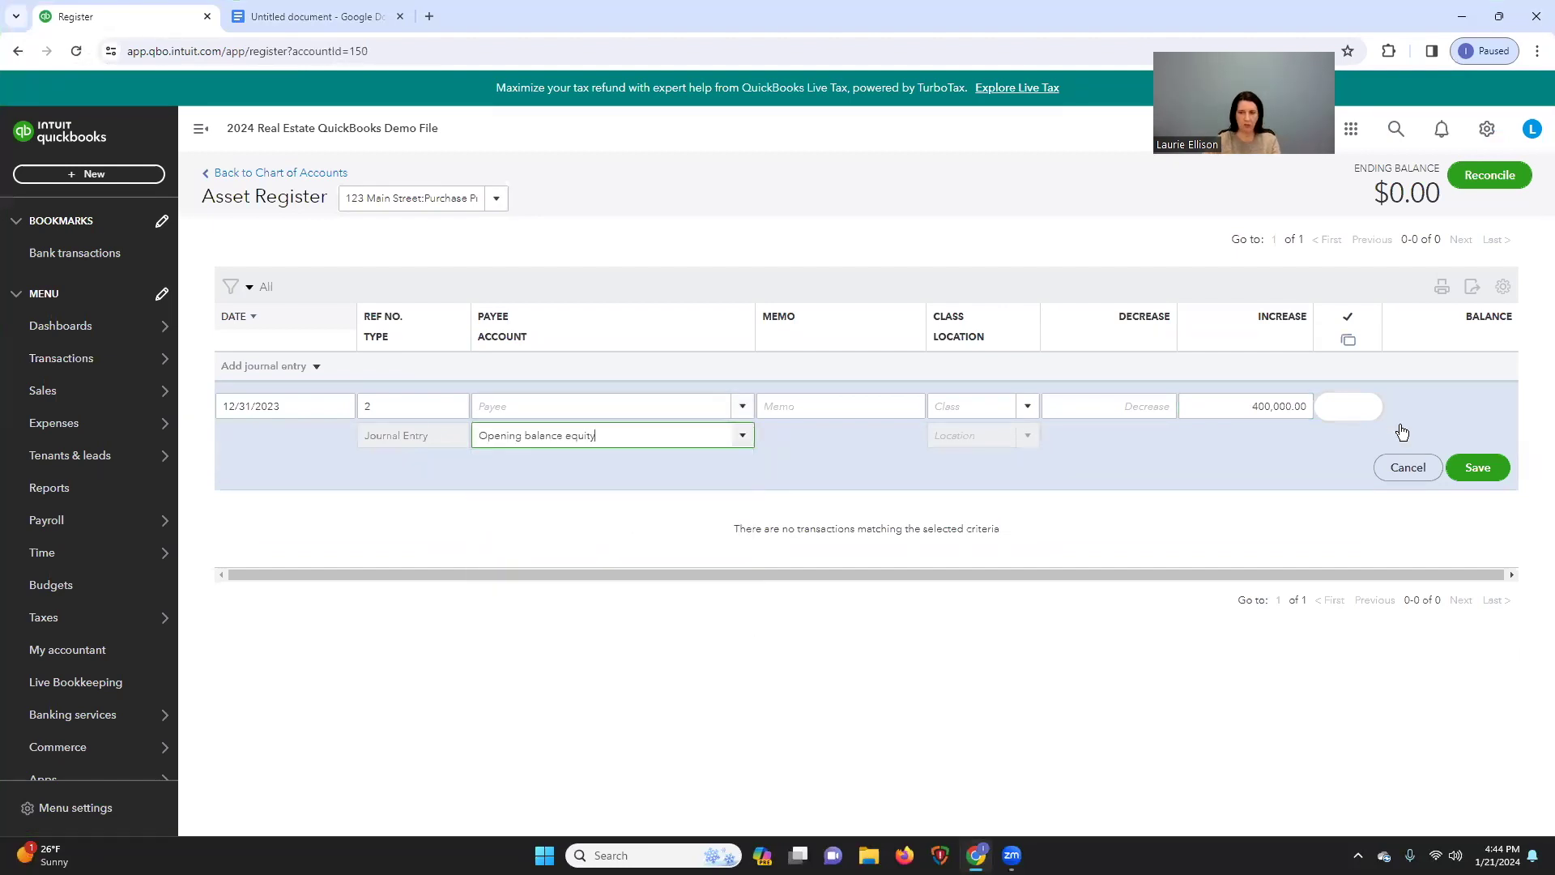
{"action": "left_click", "coordinate": [1476, 468]}
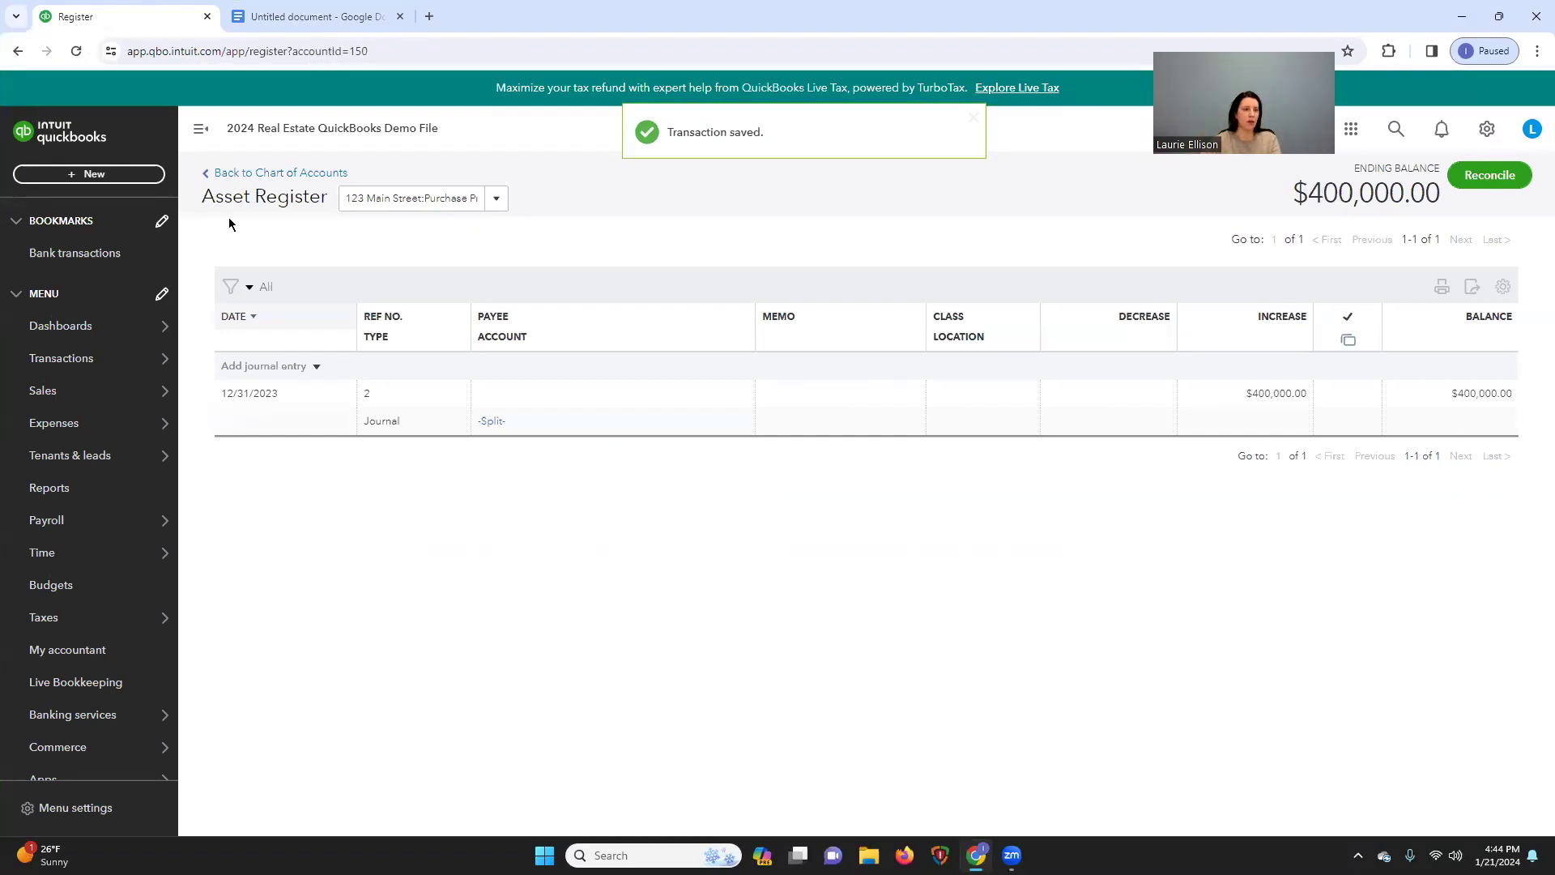
Step: Open the Balance Sheet report to check the $500,000.00 123 Main Street fixed assets
{"action": "left_click", "coordinate": [50, 488]}
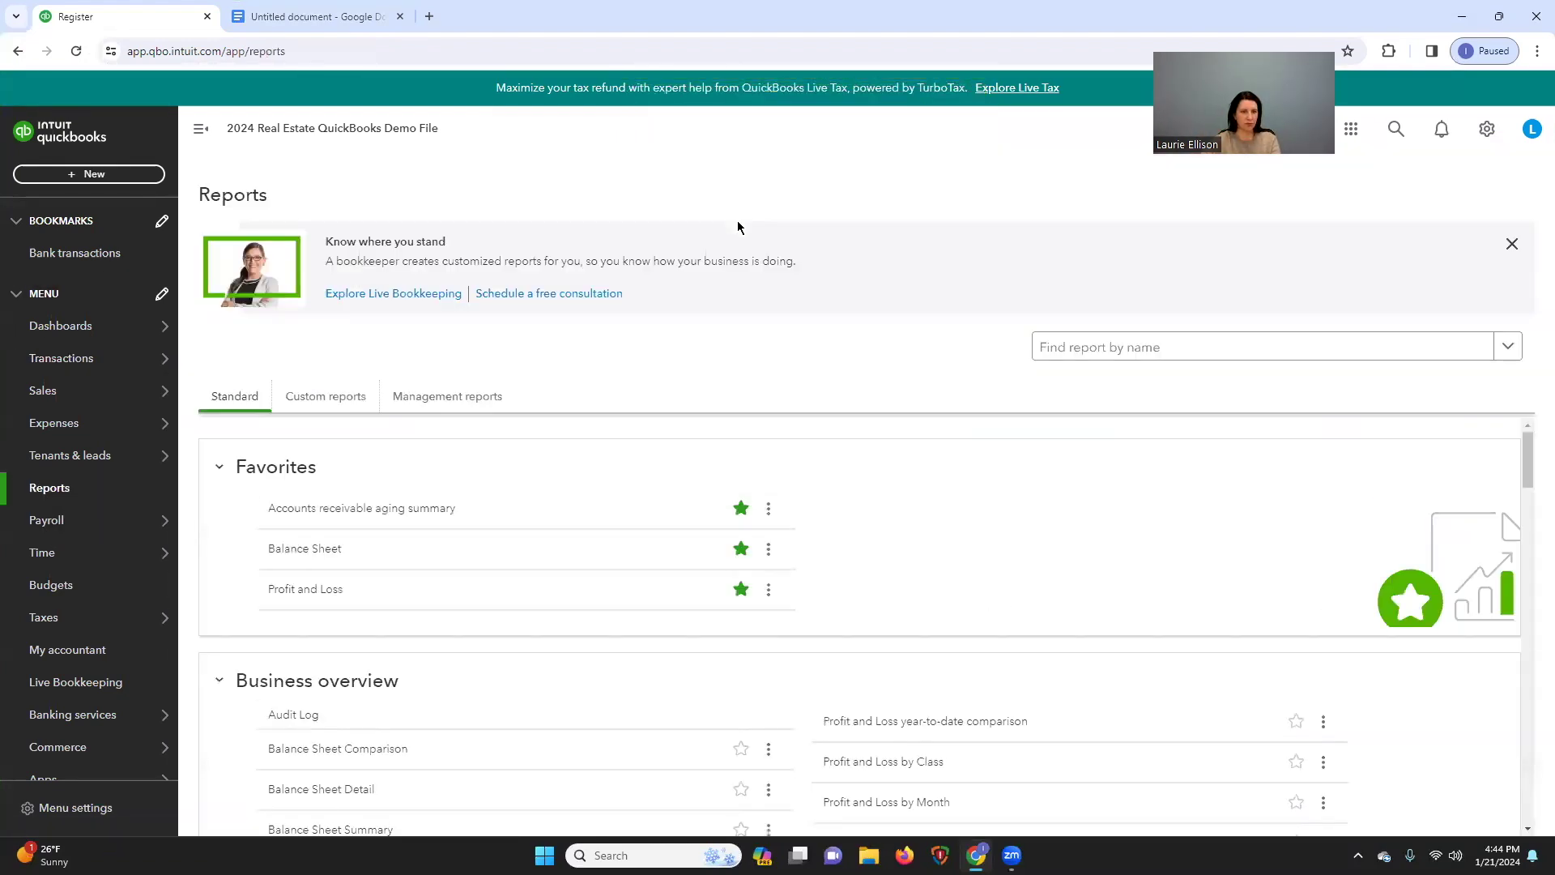
{"action": "left_click", "coordinate": [298, 548]}
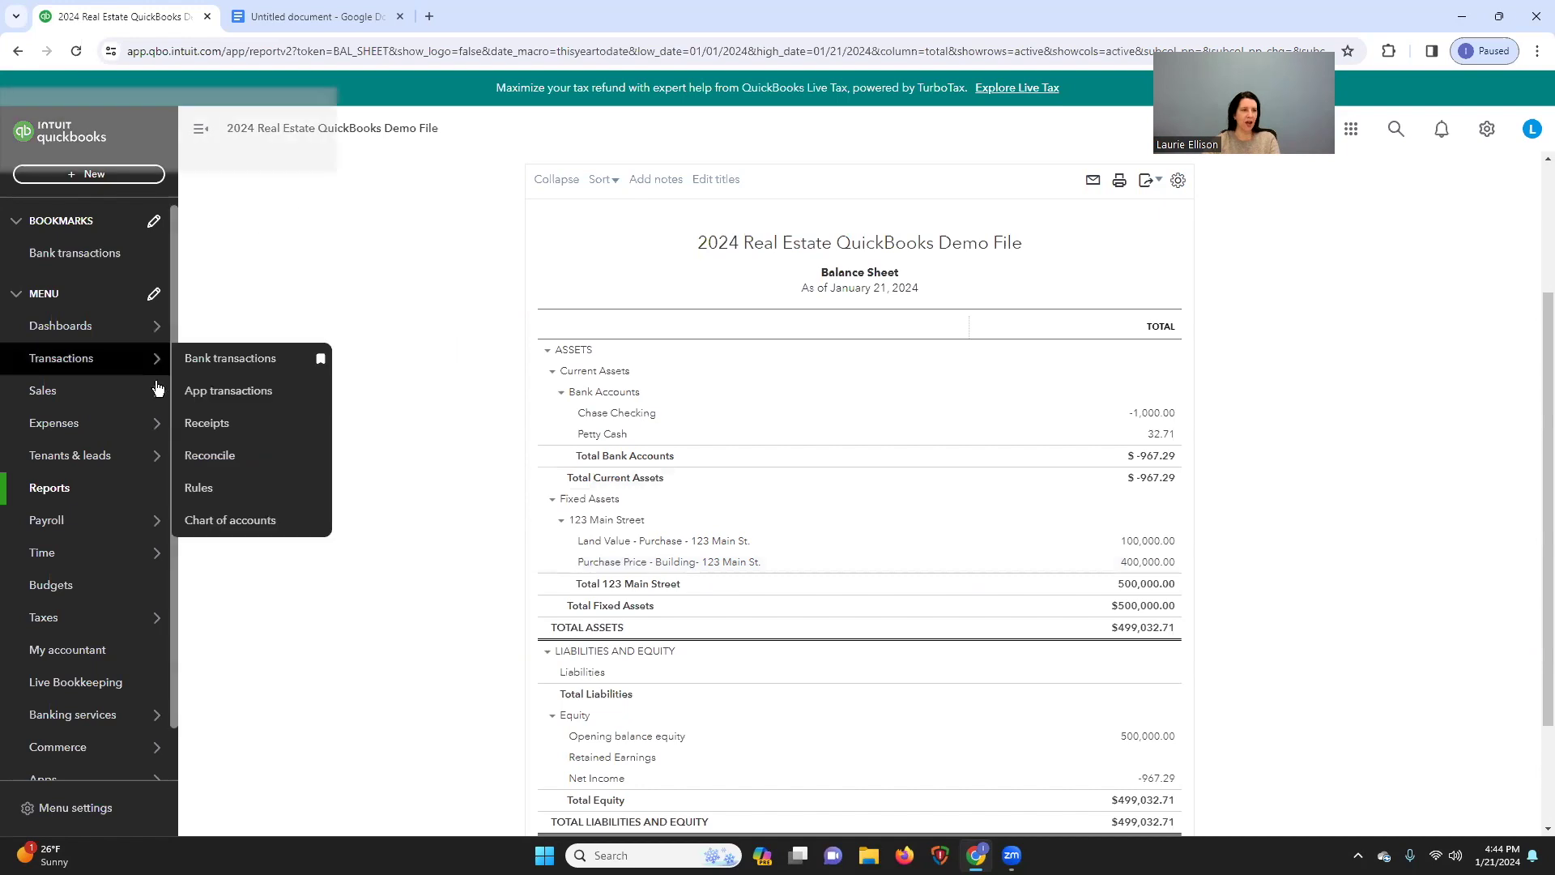
Step: Find the closing costs account in the chart of accounts and open its register, checking the notes
{"action": "mouse_move", "coordinate": [142, 358]}
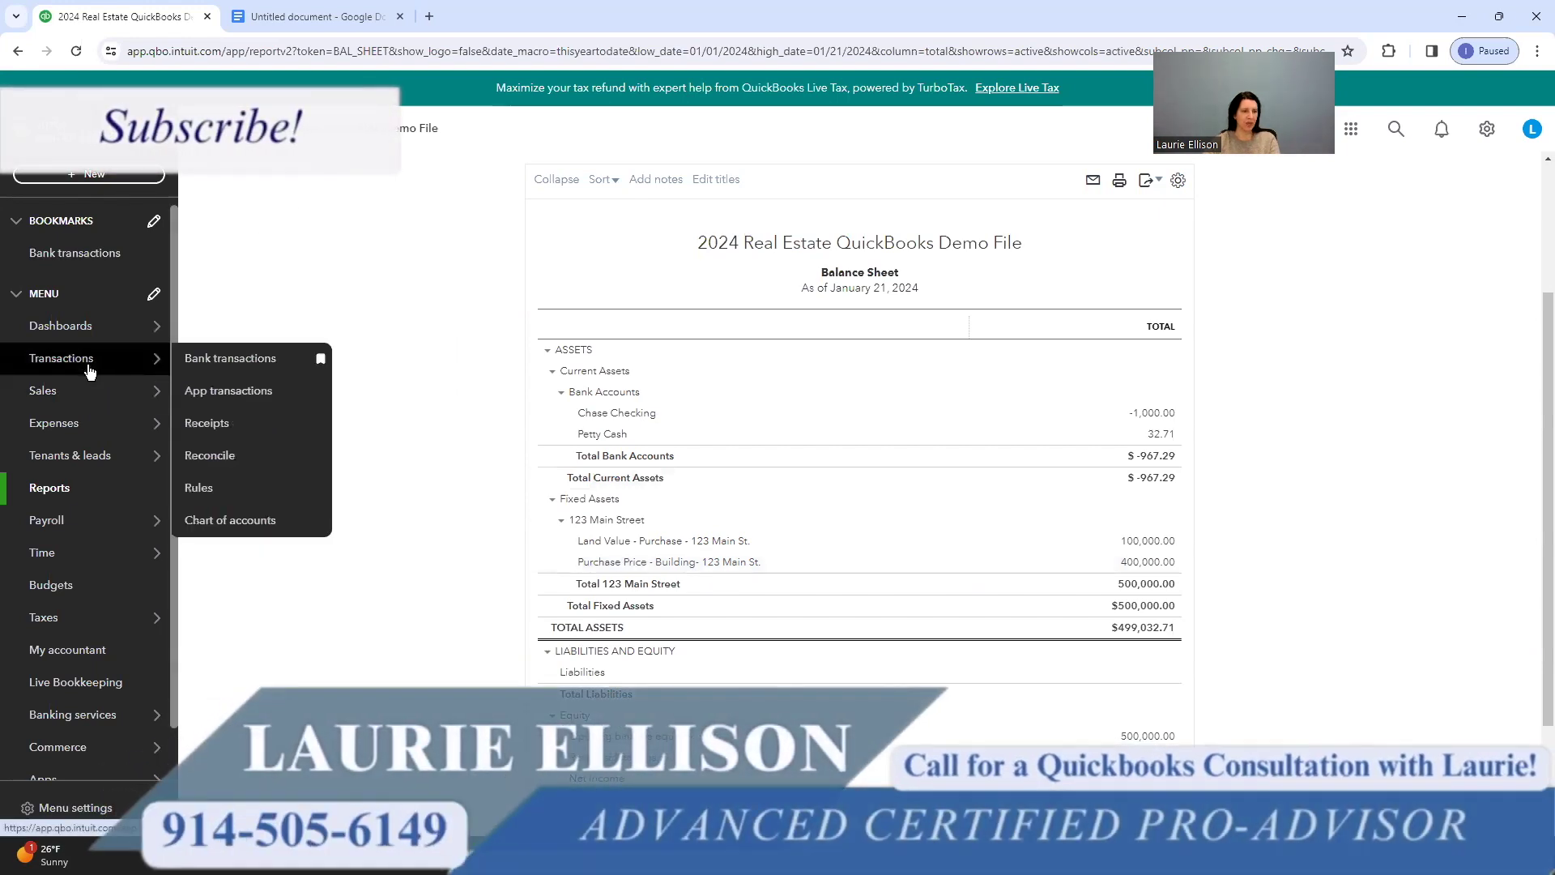
{"action": "left_click", "coordinate": [230, 520]}
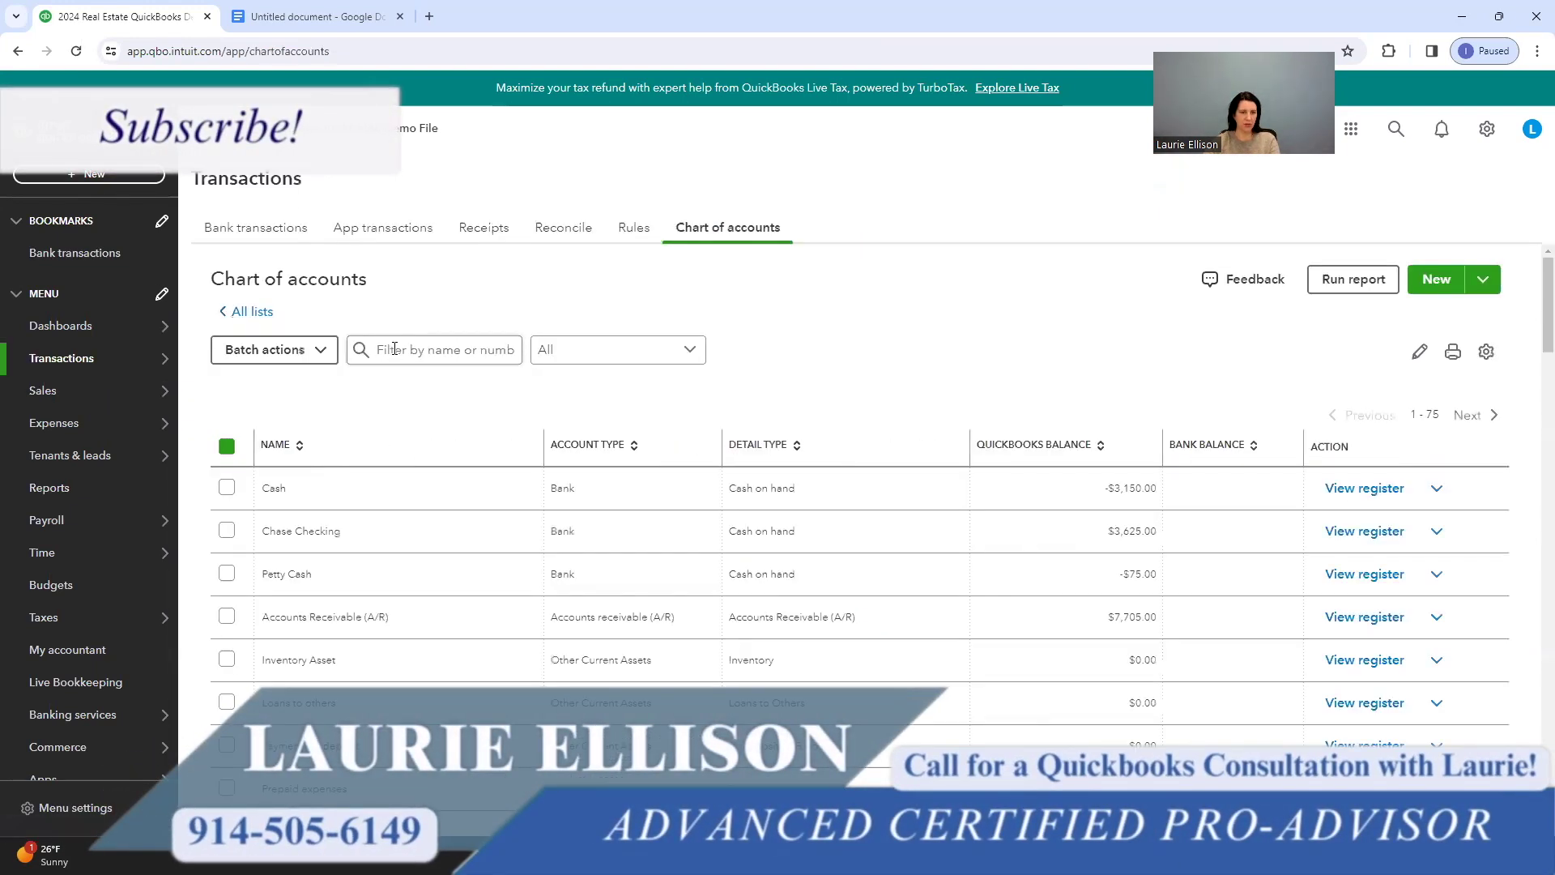
{"action": "left_click", "coordinate": [391, 358]}
{"action": "type", "text": "closi"}
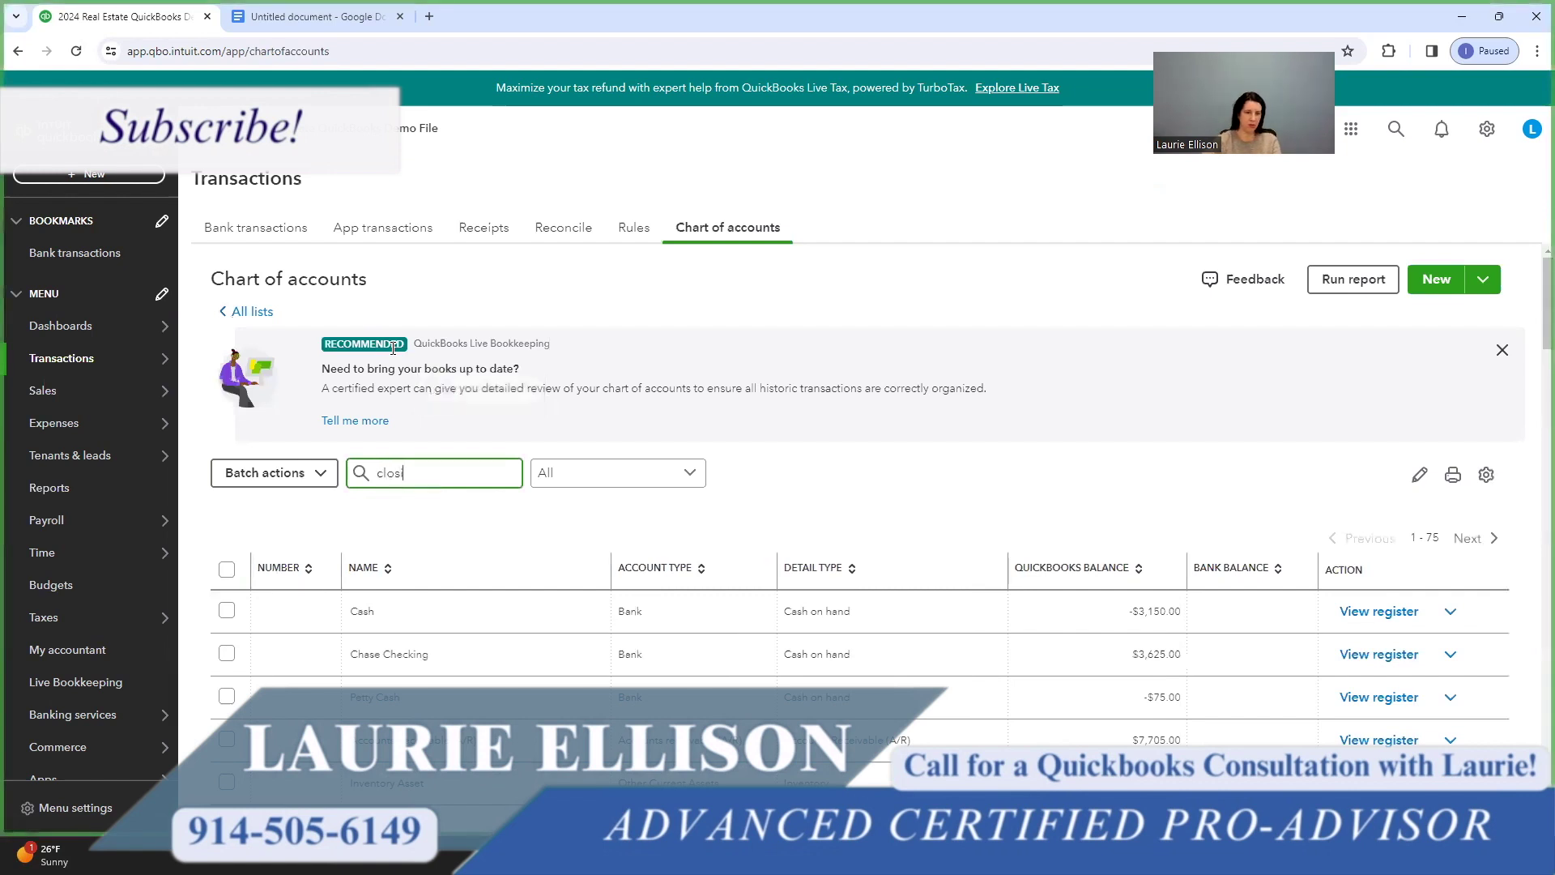
{"action": "left_click", "coordinate": [1352, 612]}
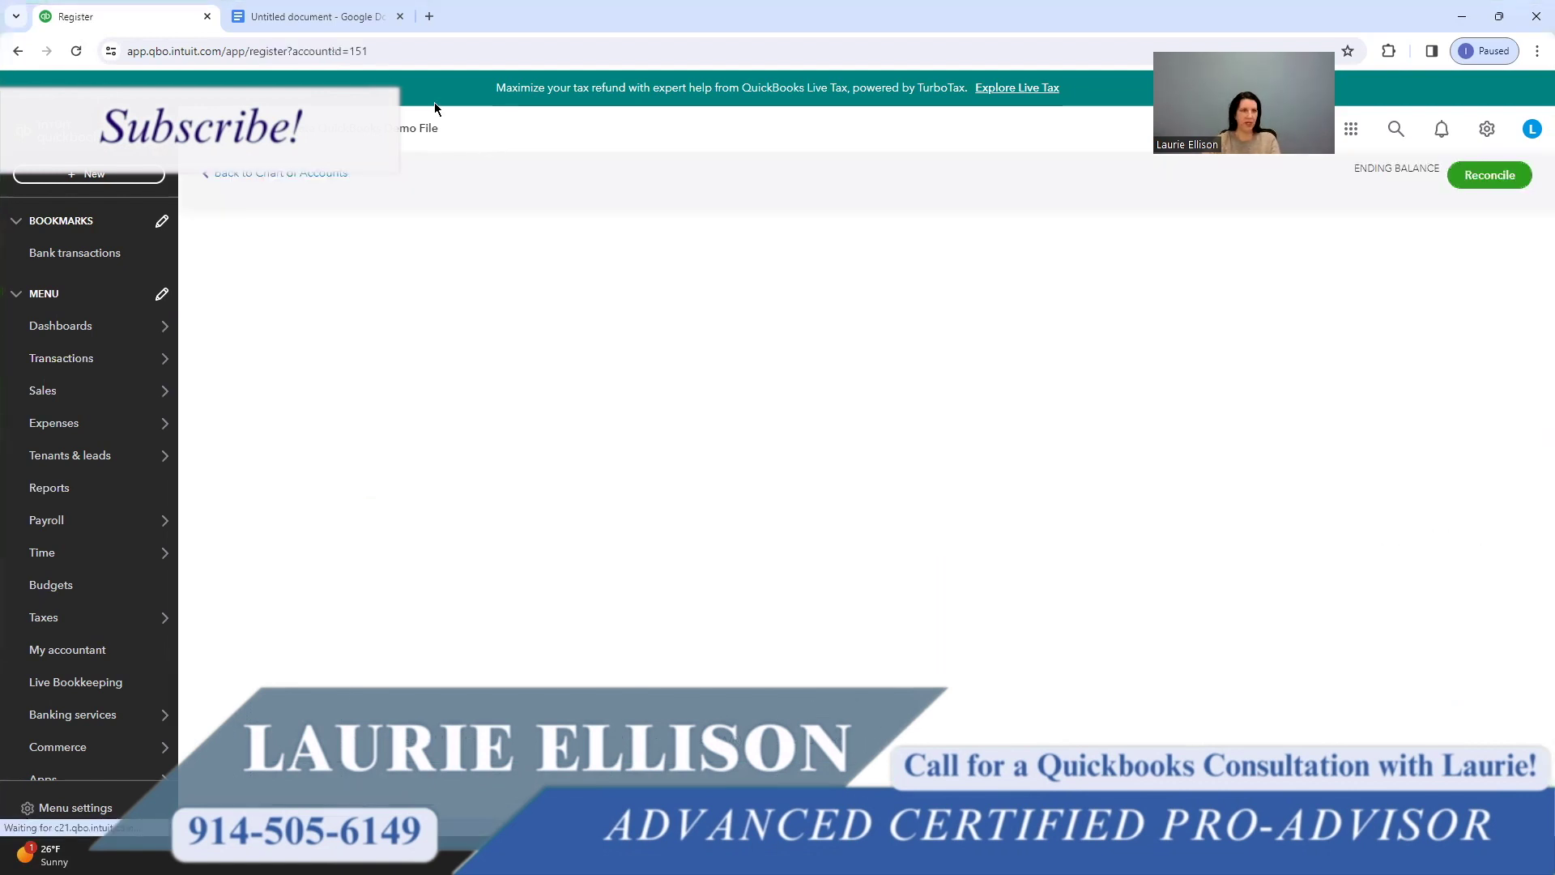
{"action": "left_click", "coordinate": [336, 22]}
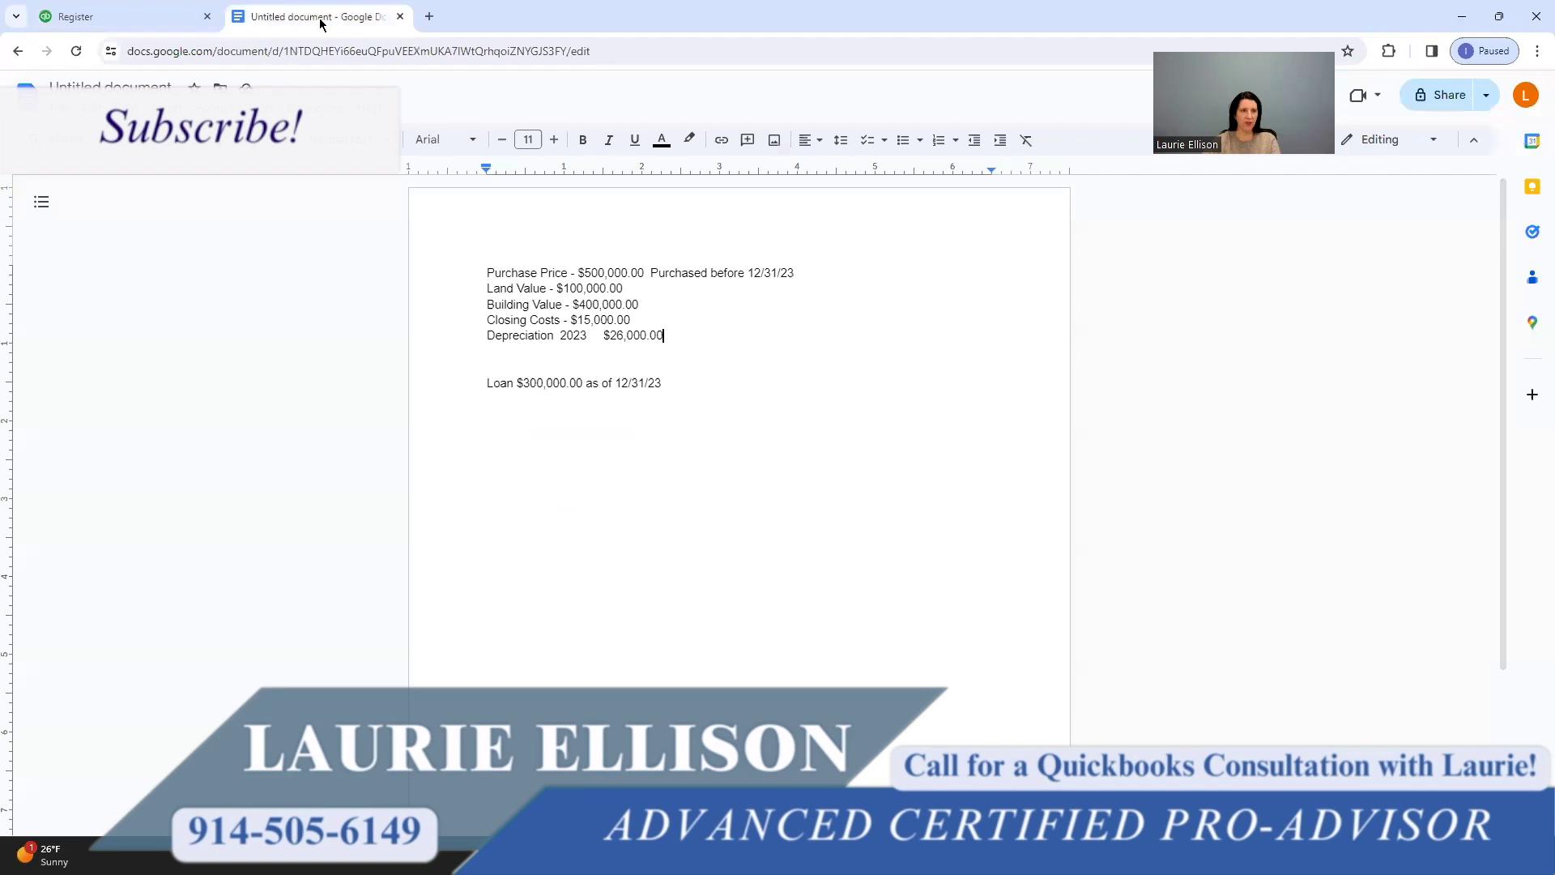
{"action": "left_click", "coordinate": [150, 18]}
Step: Record a 12/31/2023 $15,000.00 increase offset to Opening balance equity and save it
{"action": "left_click", "coordinate": [252, 371]}
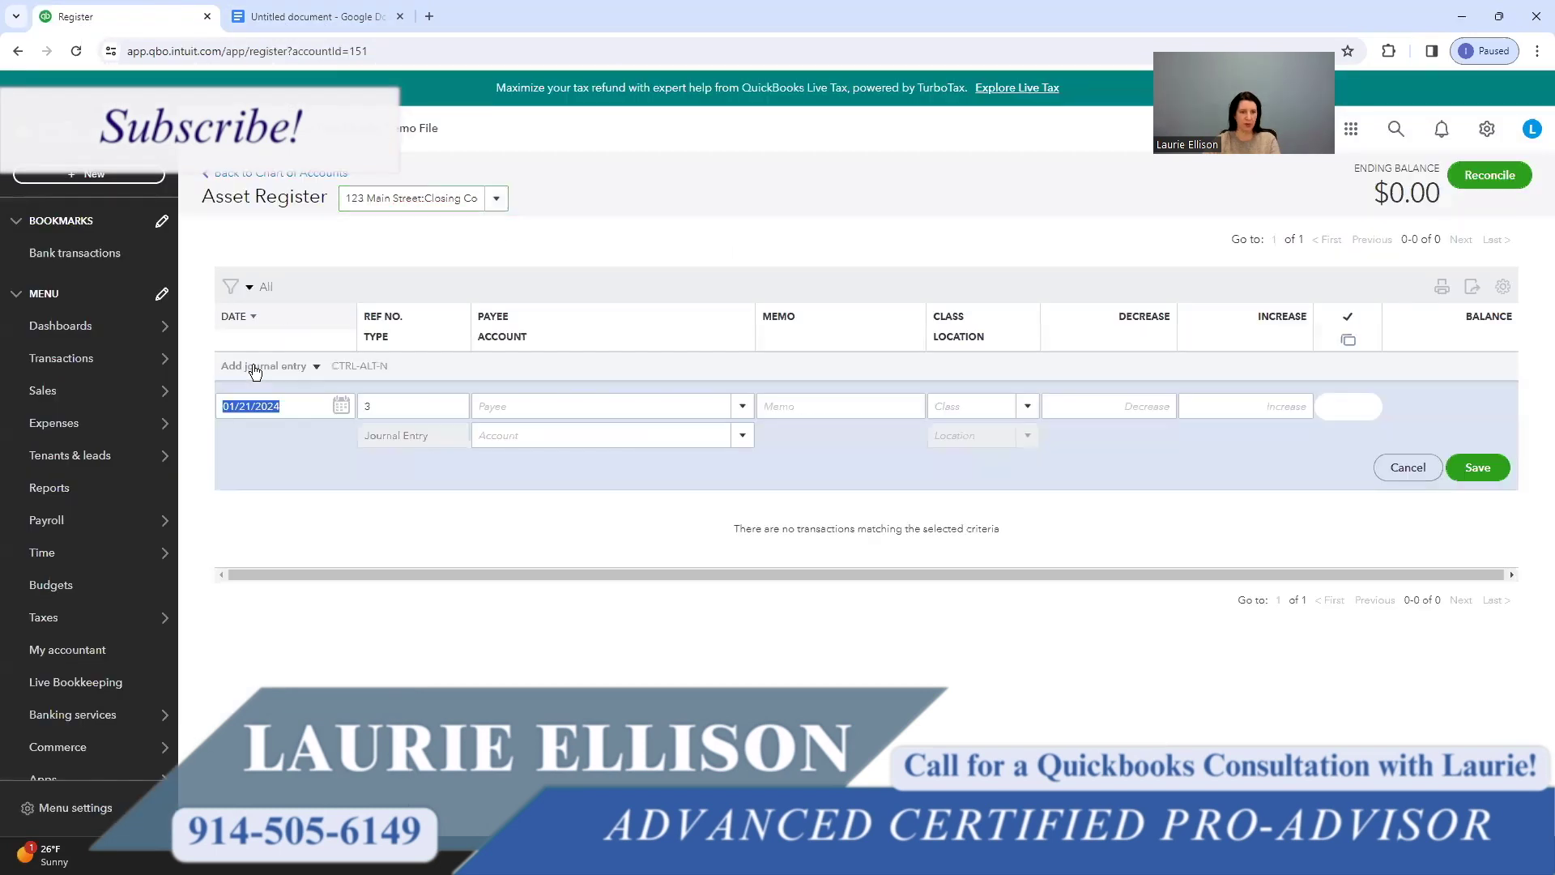
{"action": "type", "text": "12/31/23"}
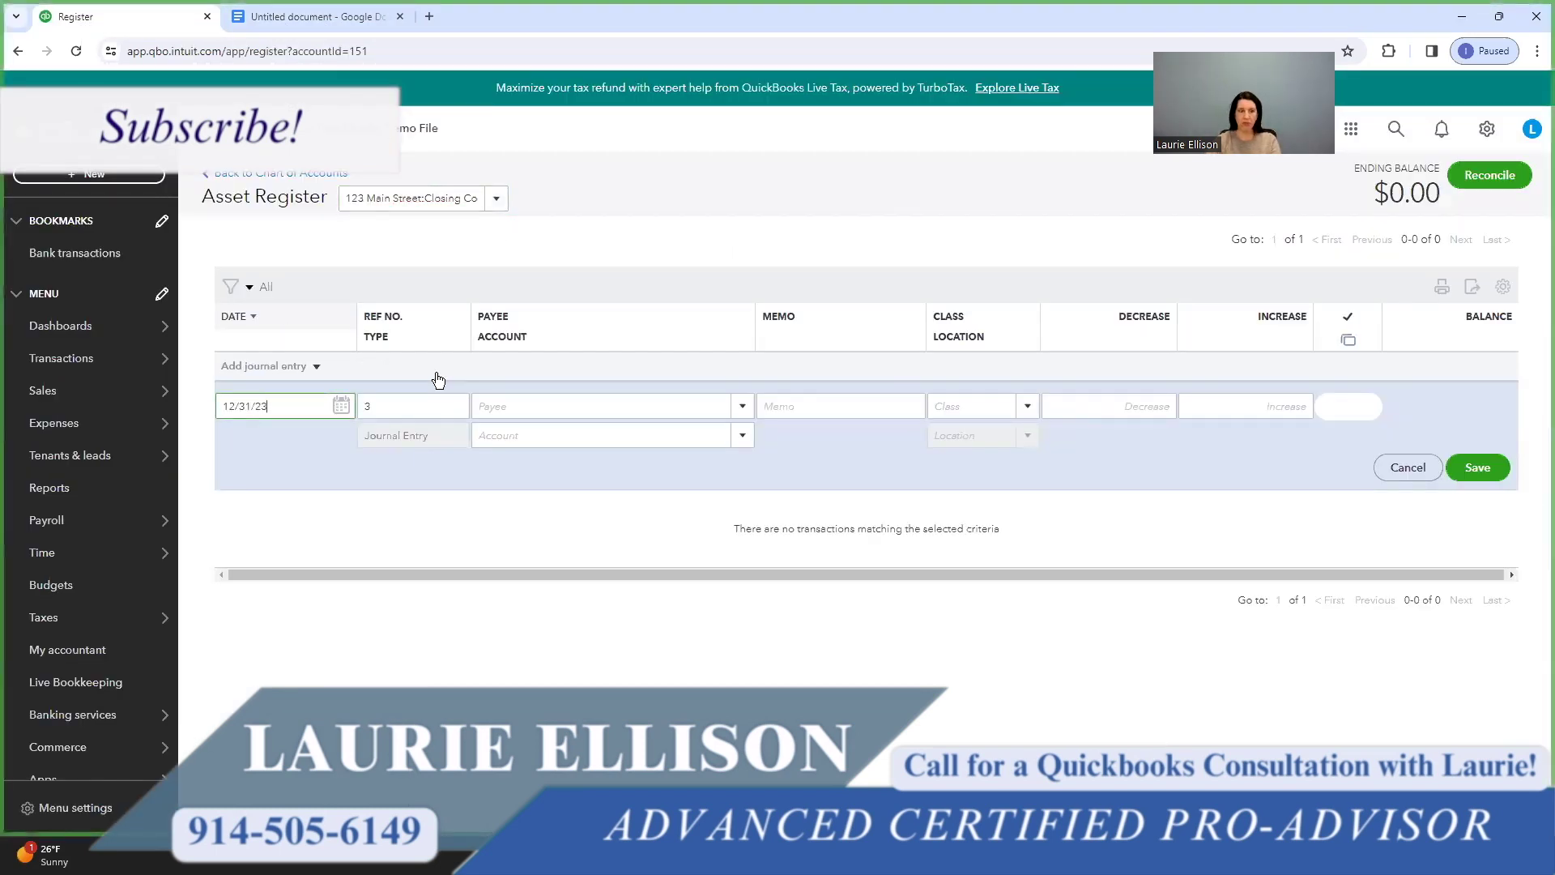
{"action": "key", "text": "Tab"}
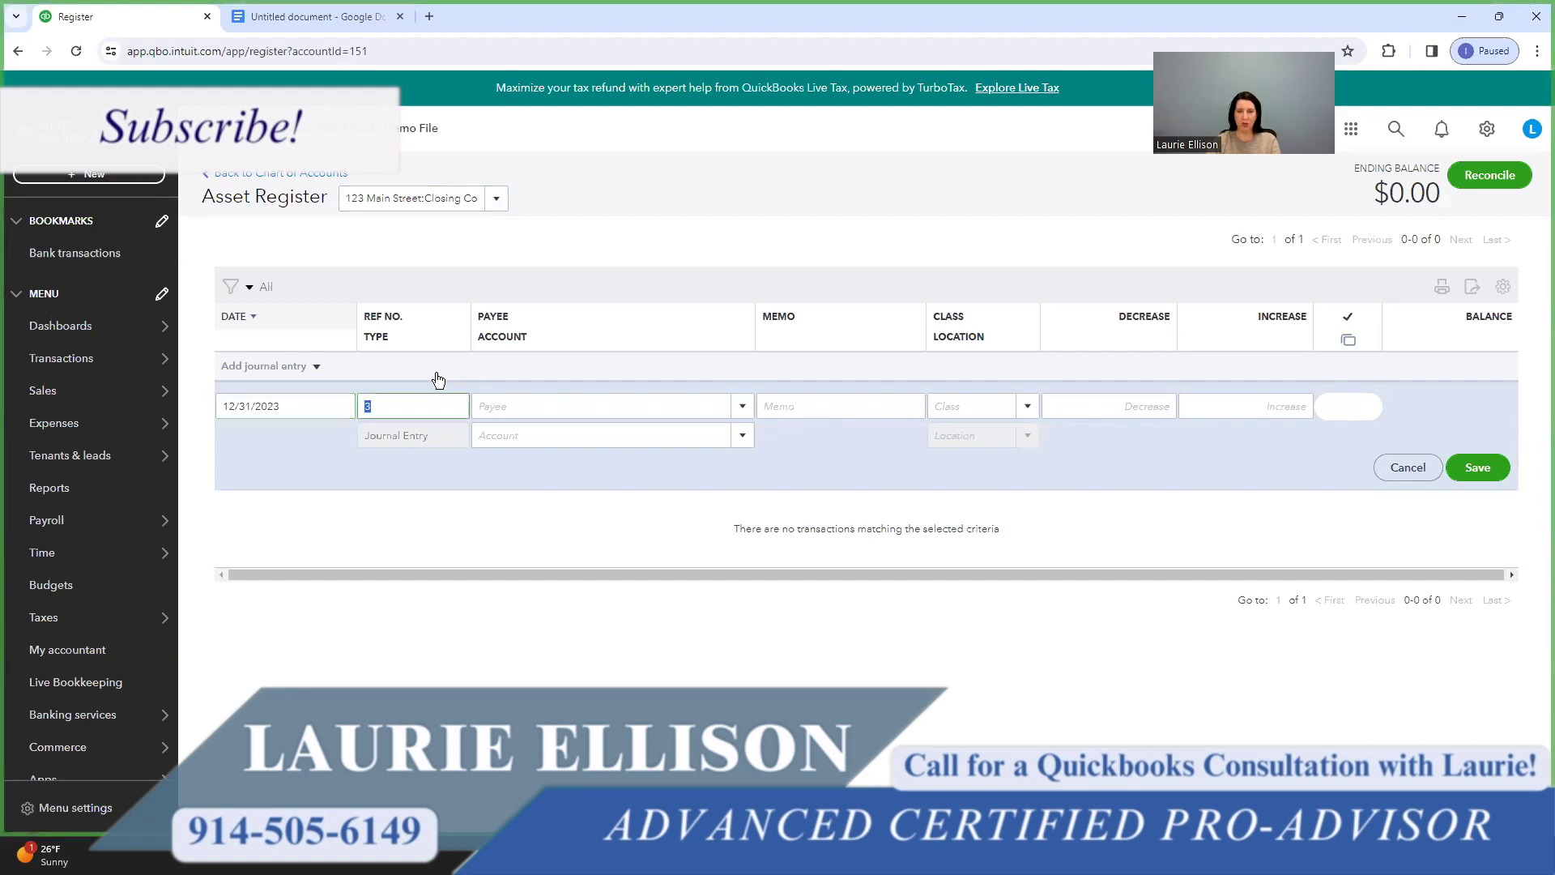
{"action": "key", "text": "Tab"}
{"action": "key", "text": "Tab"}
{"action": "key", "text": "Tab"}
{"action": "key", "text": "Tab"}
{"action": "key", "text": "Tab"}
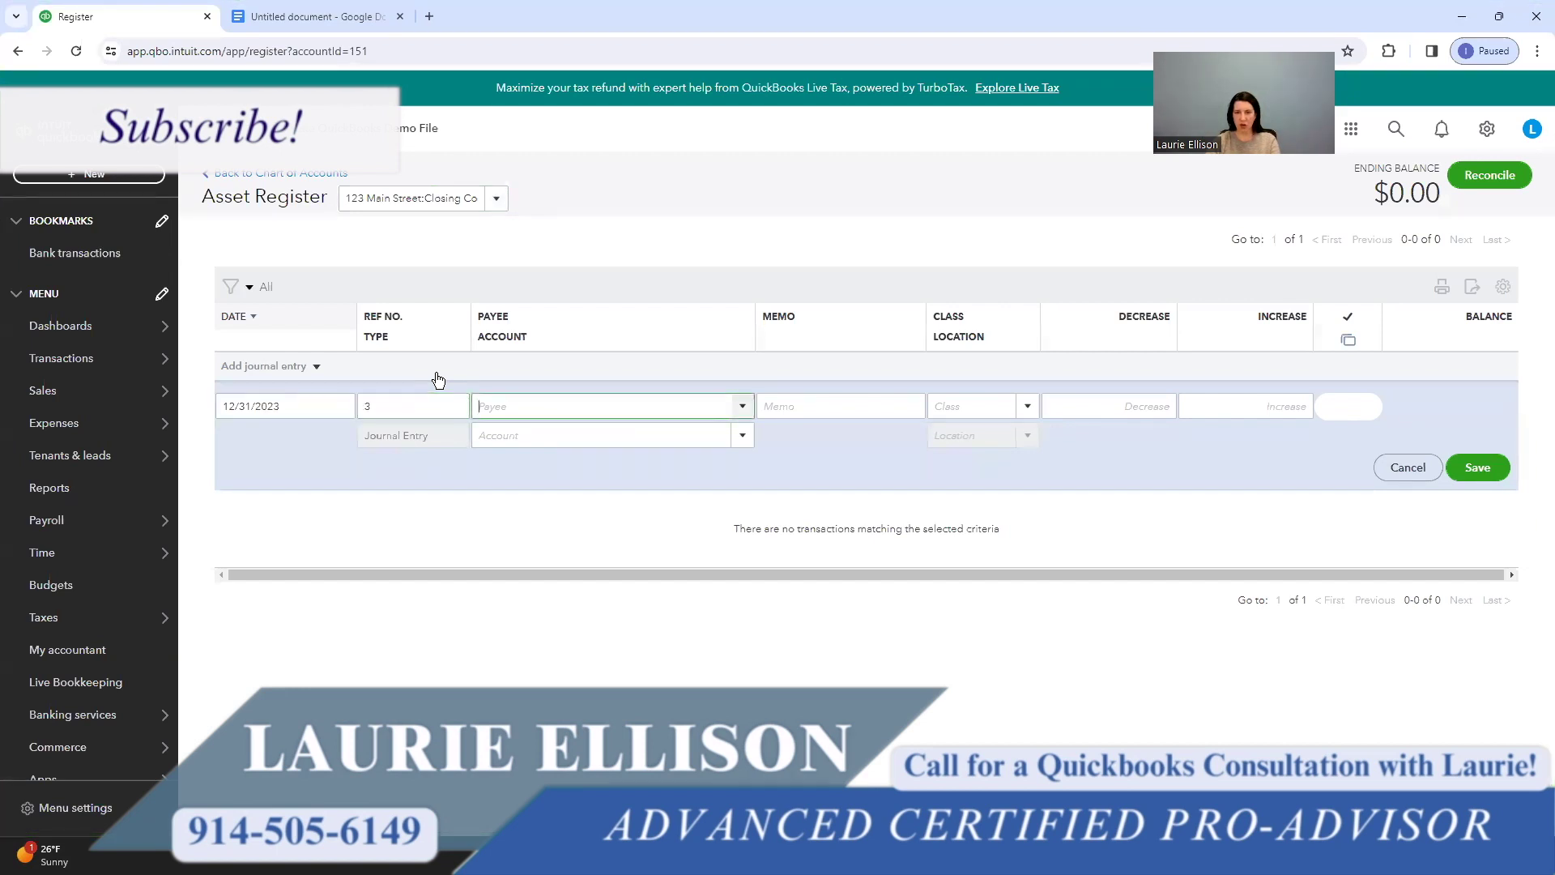
{"action": "type", "text": "15000"}
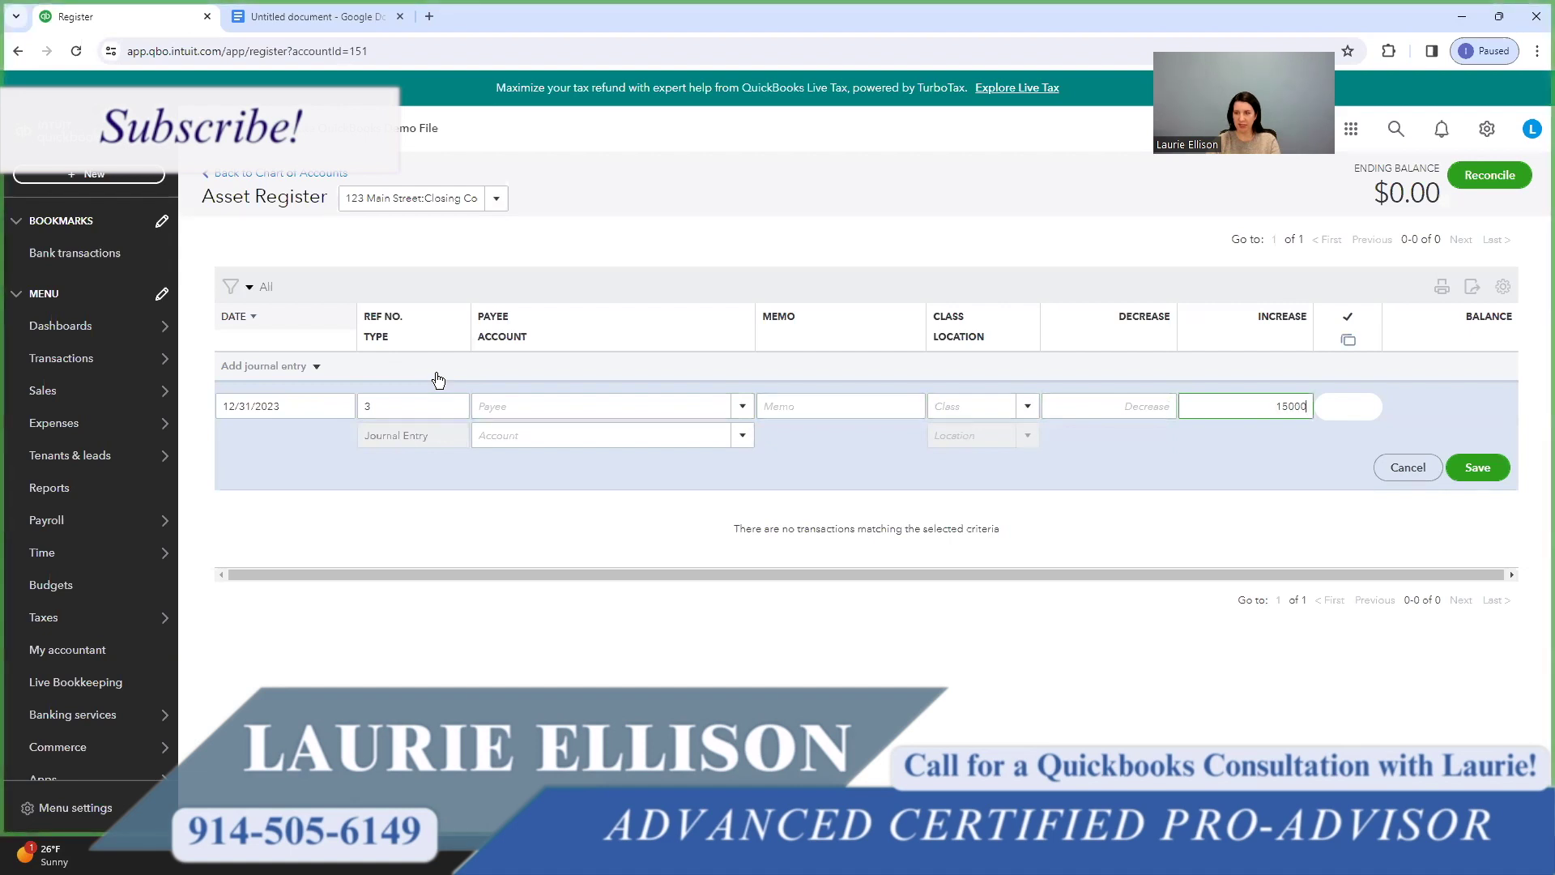
{"action": "key", "text": "Tab"}
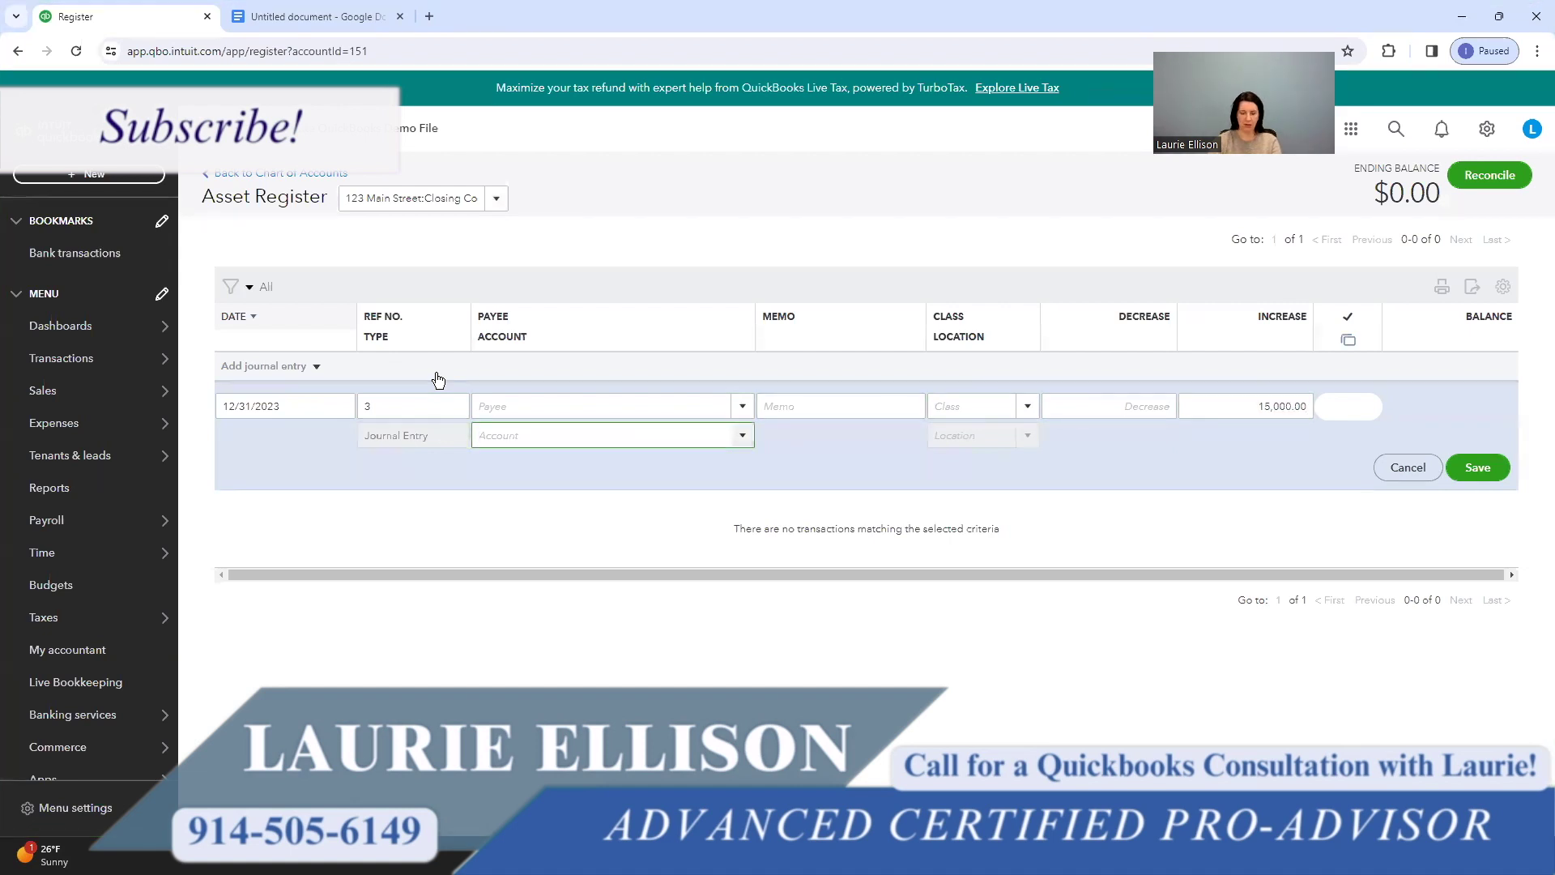
{"action": "type", "text": "clo"}
{"action": "key", "text": "BackSpace"}
{"action": "key", "text": "BackSpace"}
{"action": "key", "text": "BackSpace"}
{"action": "key", "text": "BackSpace"}
{"action": "key", "text": "BackSpace"}
{"action": "key", "text": "BackSpace"}
{"action": "key", "text": "BackSpace"}
{"action": "key", "text": "BackSpace"}
{"action": "key", "text": "BackSpace"}
{"action": "key", "text": "BackSpace"}
{"action": "key", "text": "BackSpace"}
{"action": "key", "text": "BackSpace"}
{"action": "key", "text": "BackSpace"}
{"action": "key", "text": "BackSpace"}
{"action": "key", "text": "BackSpace"}
{"action": "key", "text": "BackSpace"}
{"action": "key", "text": "BackSpace"}
{"action": "key", "text": "BackSpace"}
{"action": "key", "text": "BackSpace"}
{"action": "key", "text": "BackSpace"}
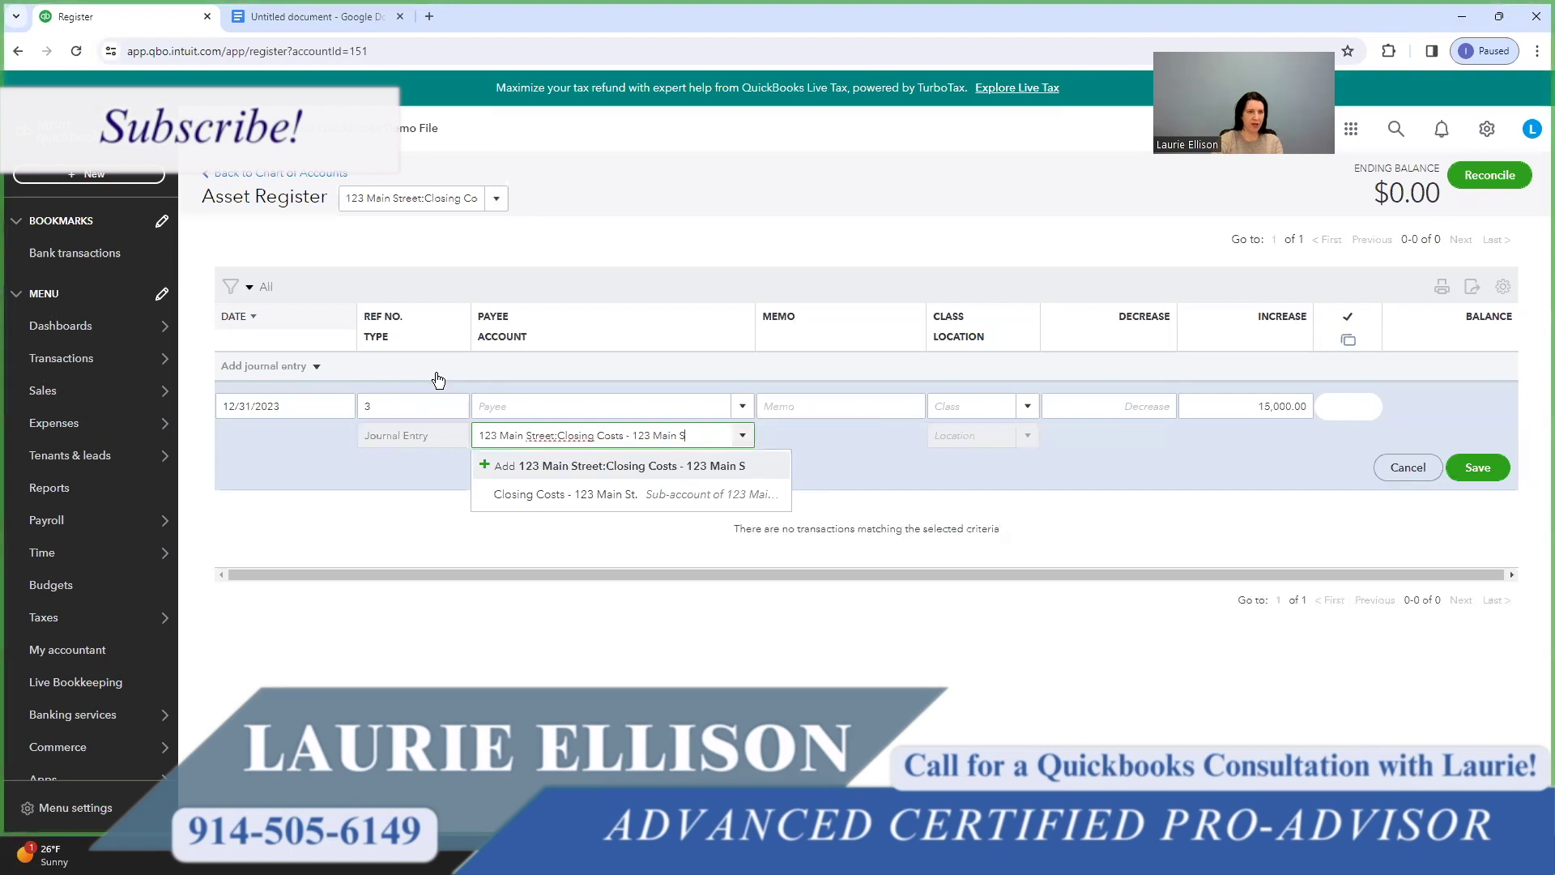
{"action": "key", "text": "BackSpace"}
{"action": "key", "text": "BackSpace"}
{"action": "key", "text": "BackSpace"}
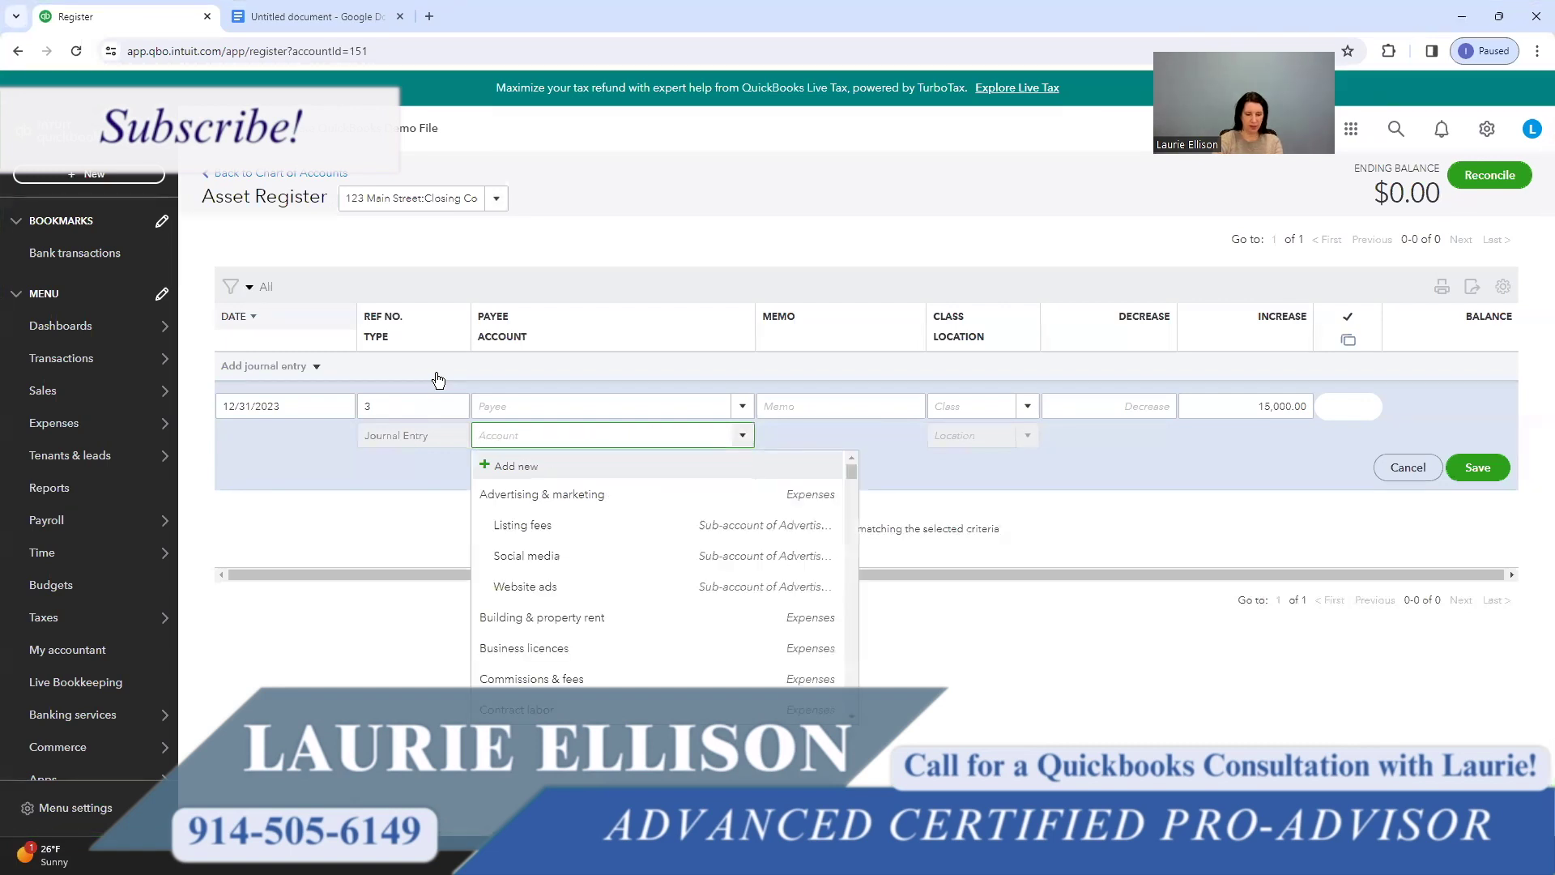
{"action": "type", "text": "open"}
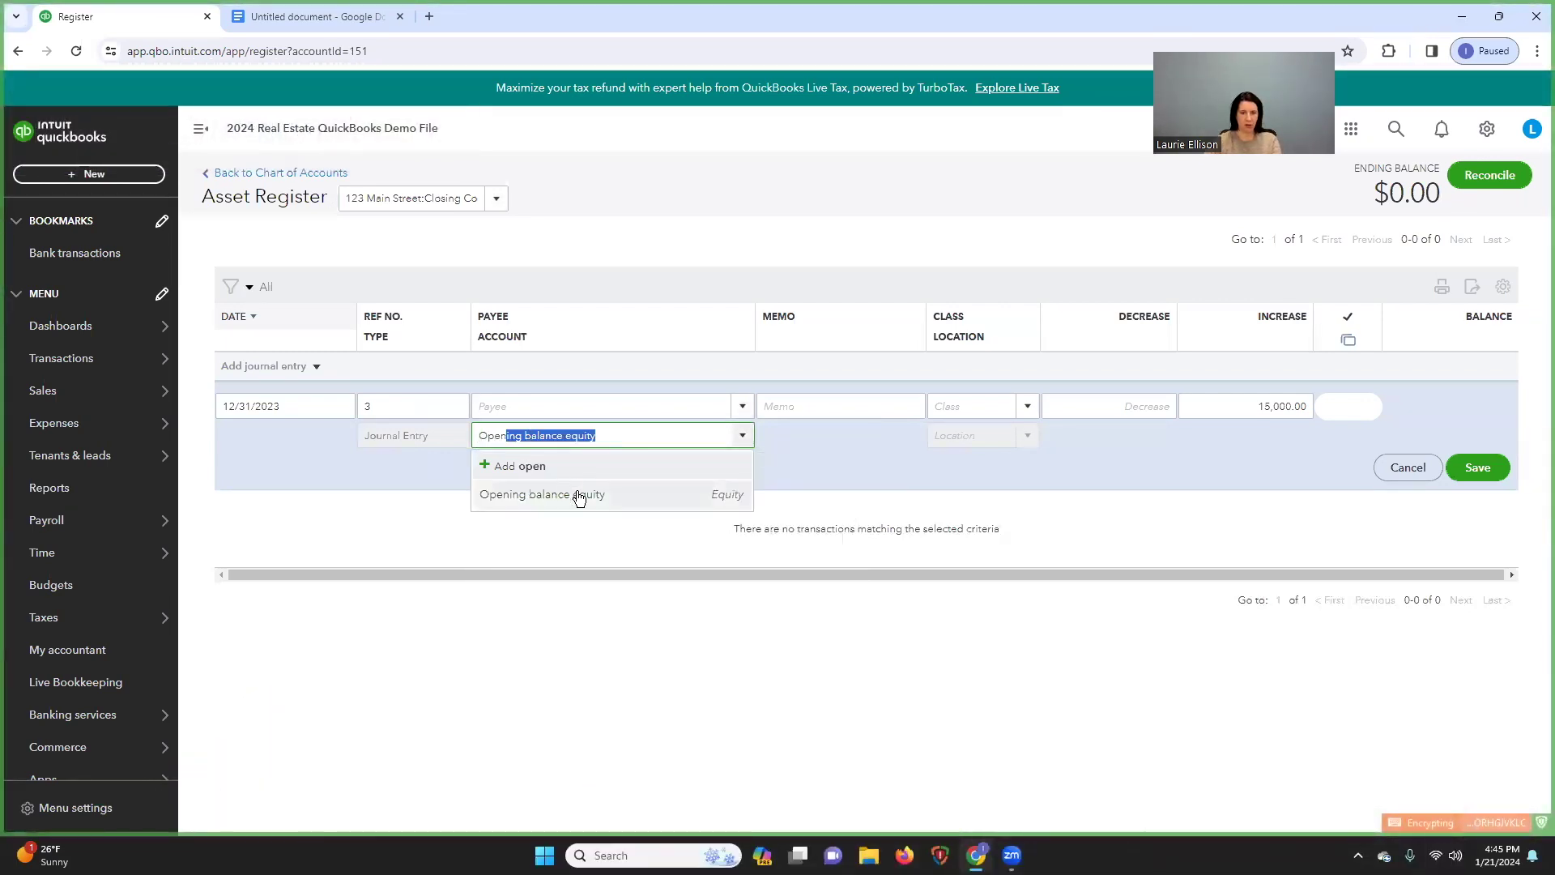
{"action": "left_click", "coordinate": [576, 495]}
{"action": "left_click", "coordinate": [1477, 469]}
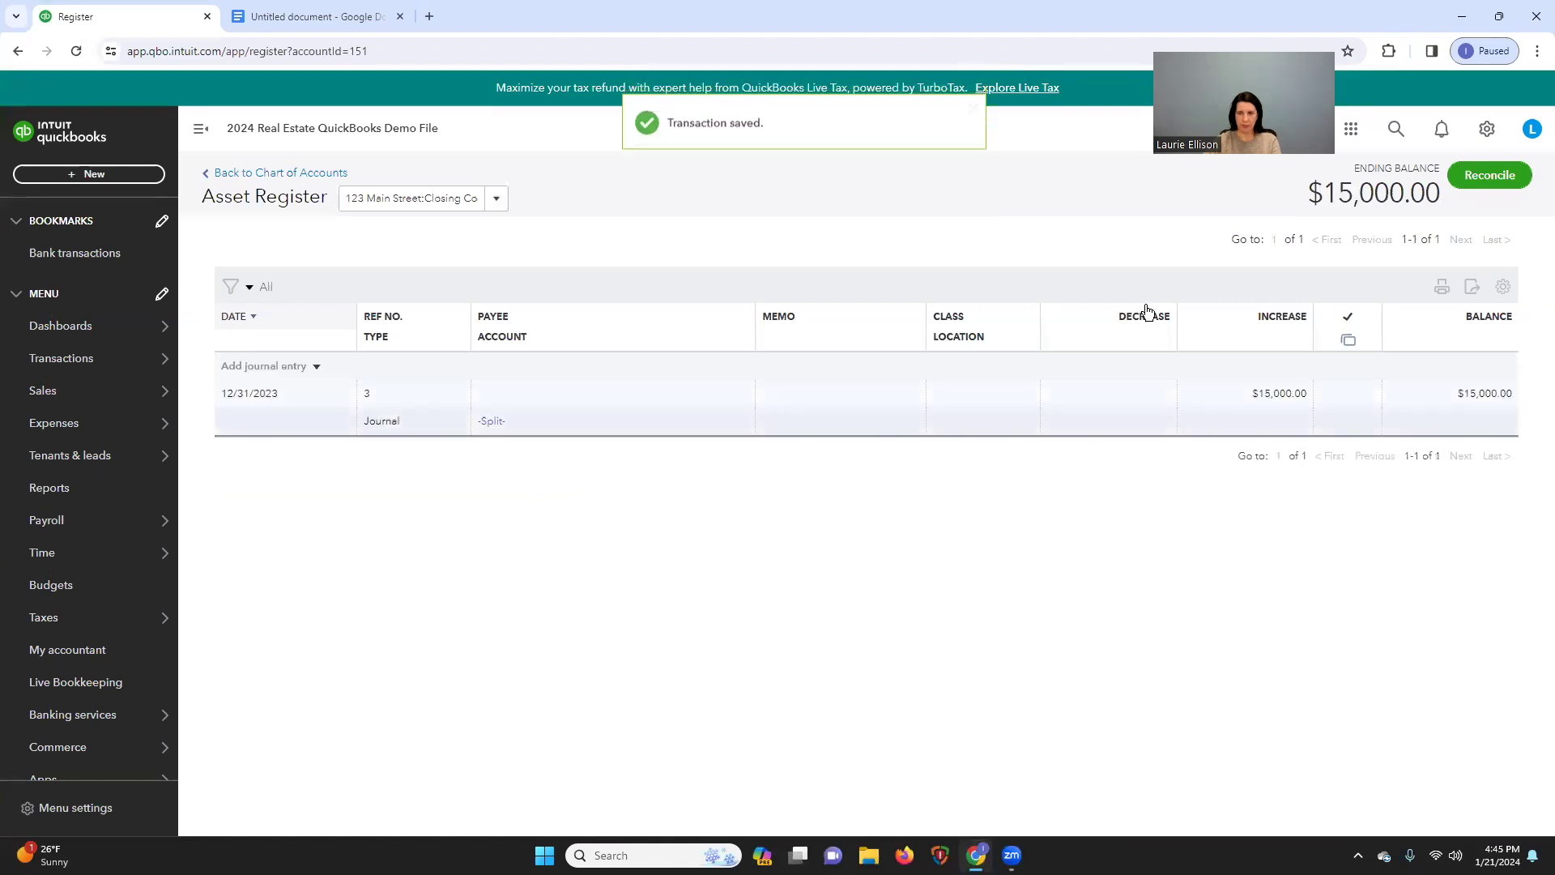
{"action": "left_click", "coordinate": [347, 17]}
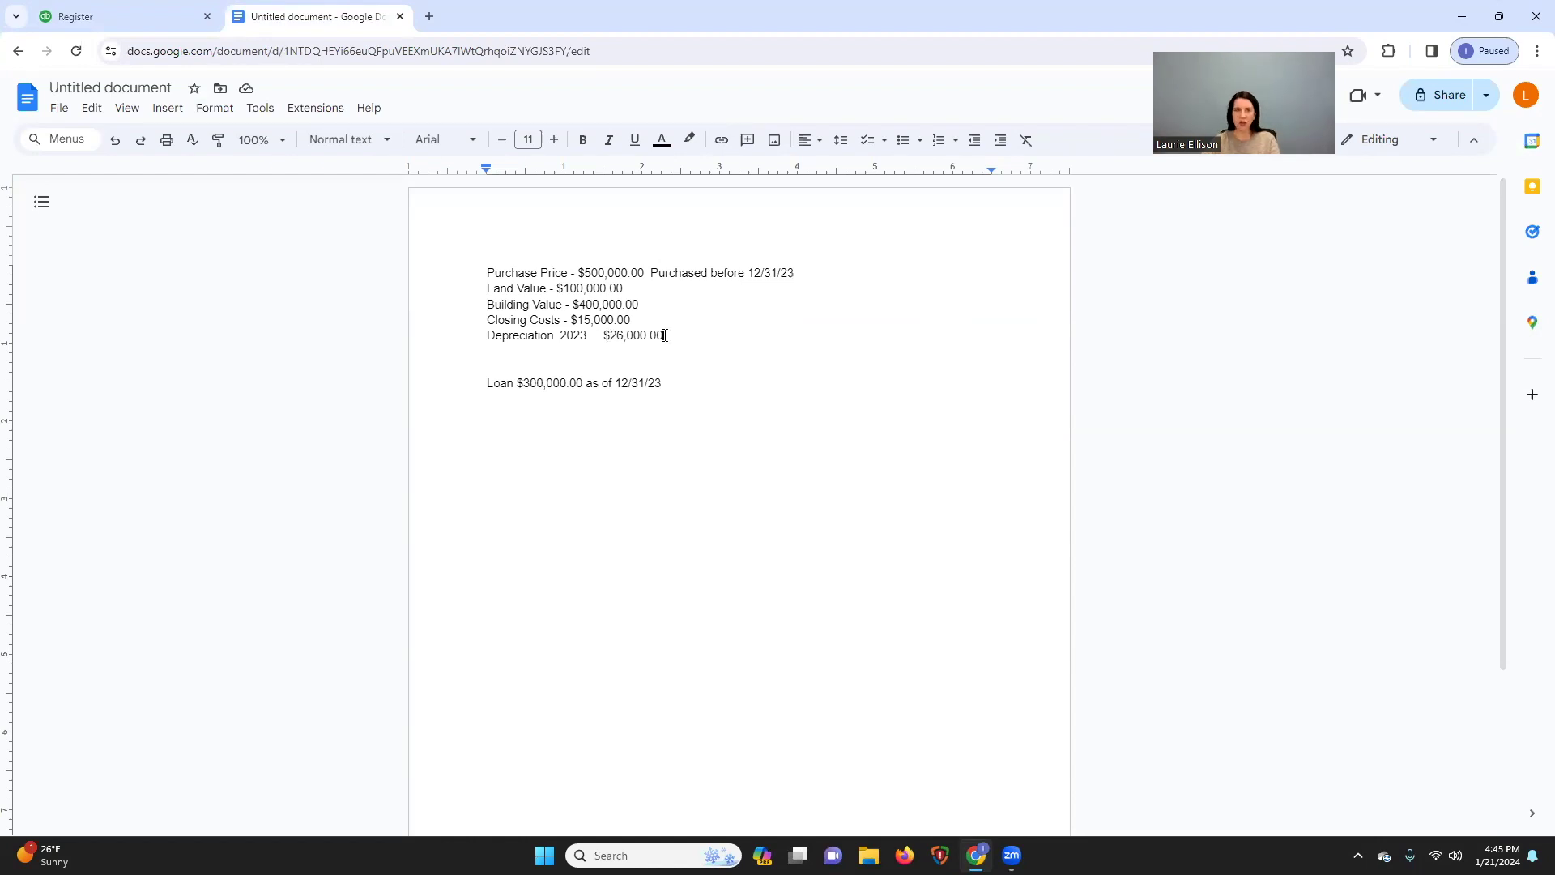
Step: Append '- Accumulated Depreciation' to the $26,000.00 Depreciation 2023 note line, then return to QuickBooks
{"action": "type", "text": "- "}
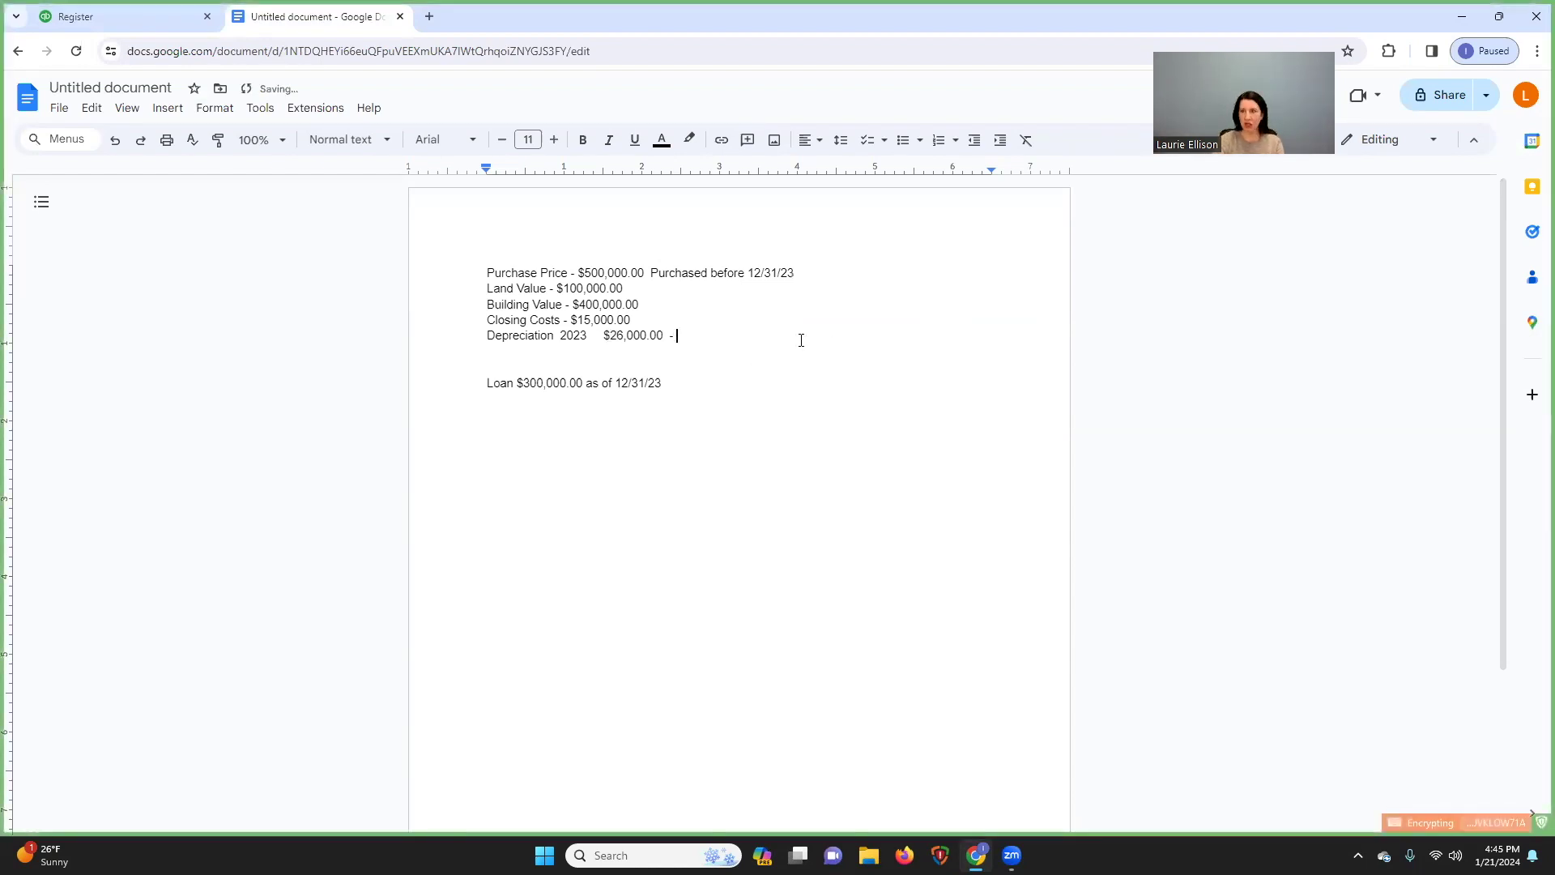
{"action": "type", "text": "Accumulated D"}
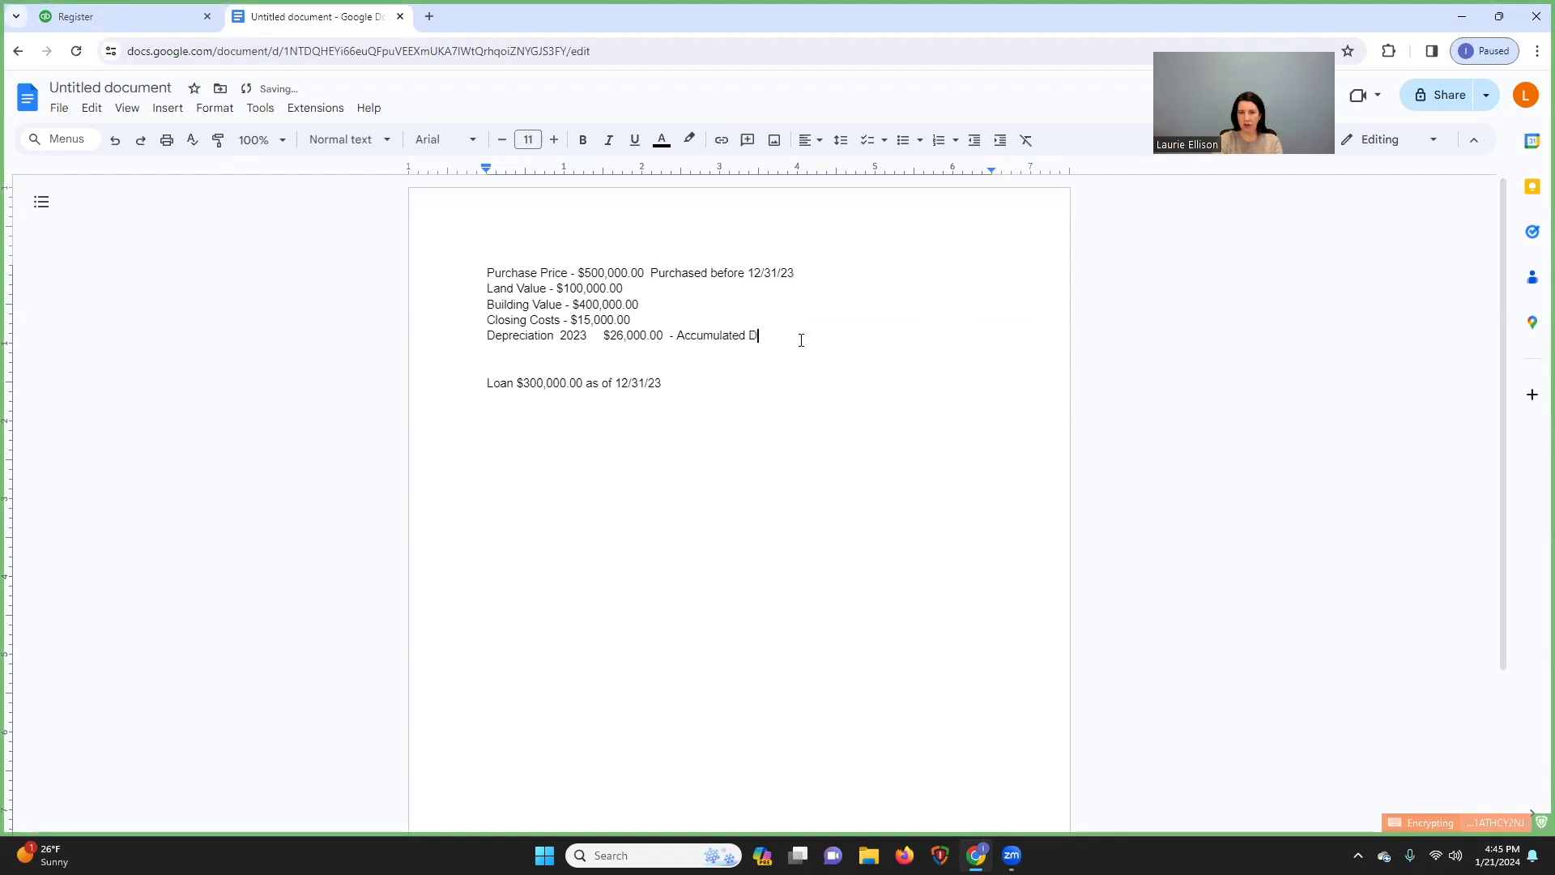
{"action": "type", "text": "epreciation"}
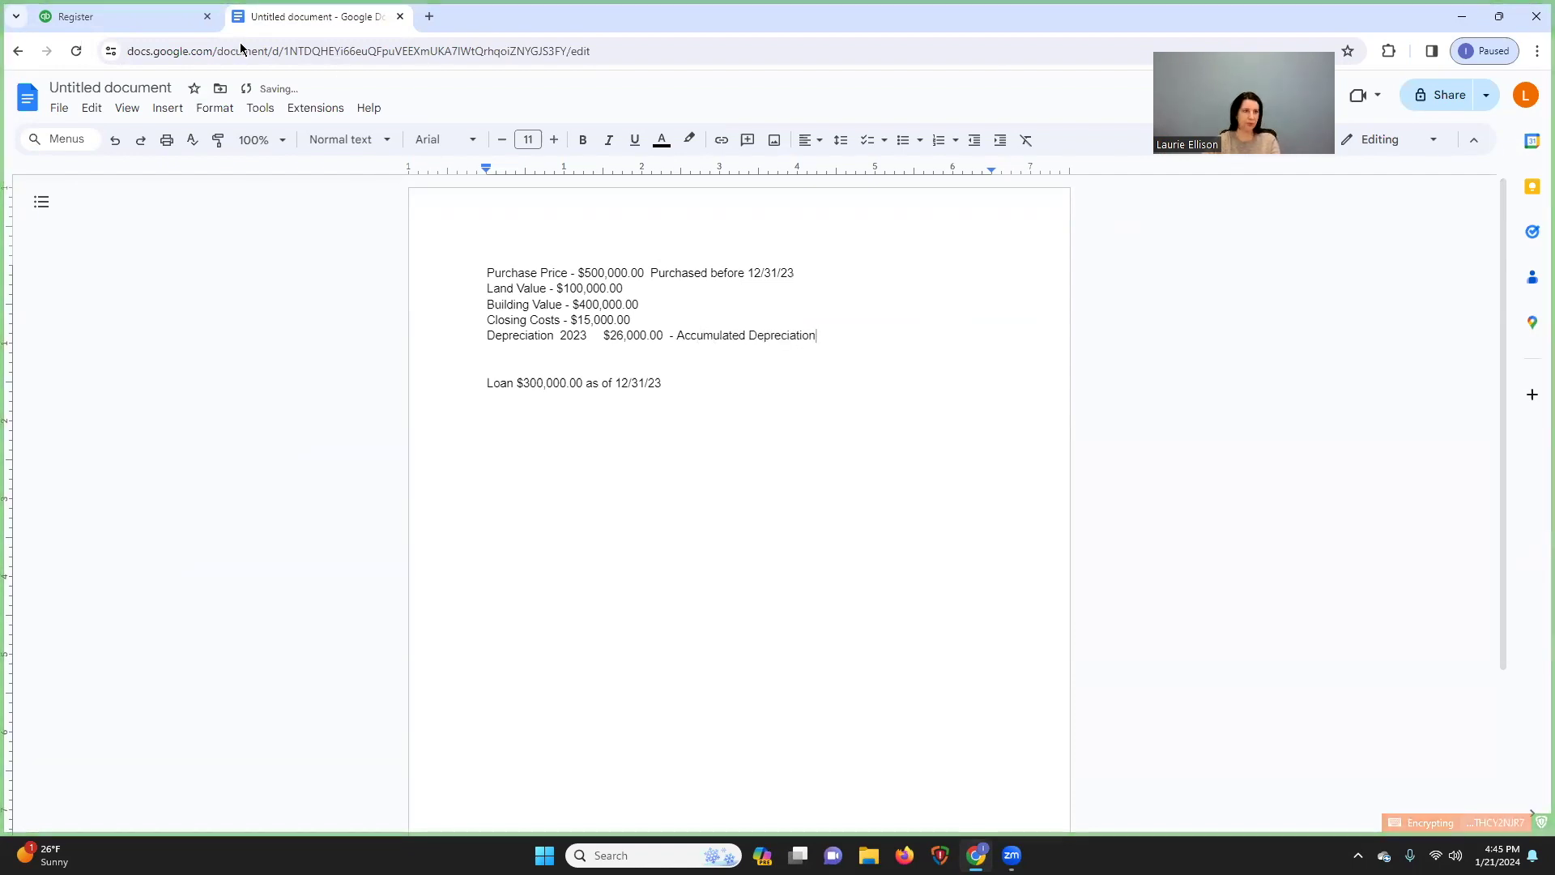
{"action": "left_click", "coordinate": [114, 16]}
Step: Open the 2023 Accumulated Depreciation register and start a journal entry with memo '2023 Depreciation'
{"action": "left_click", "coordinate": [487, 204]}
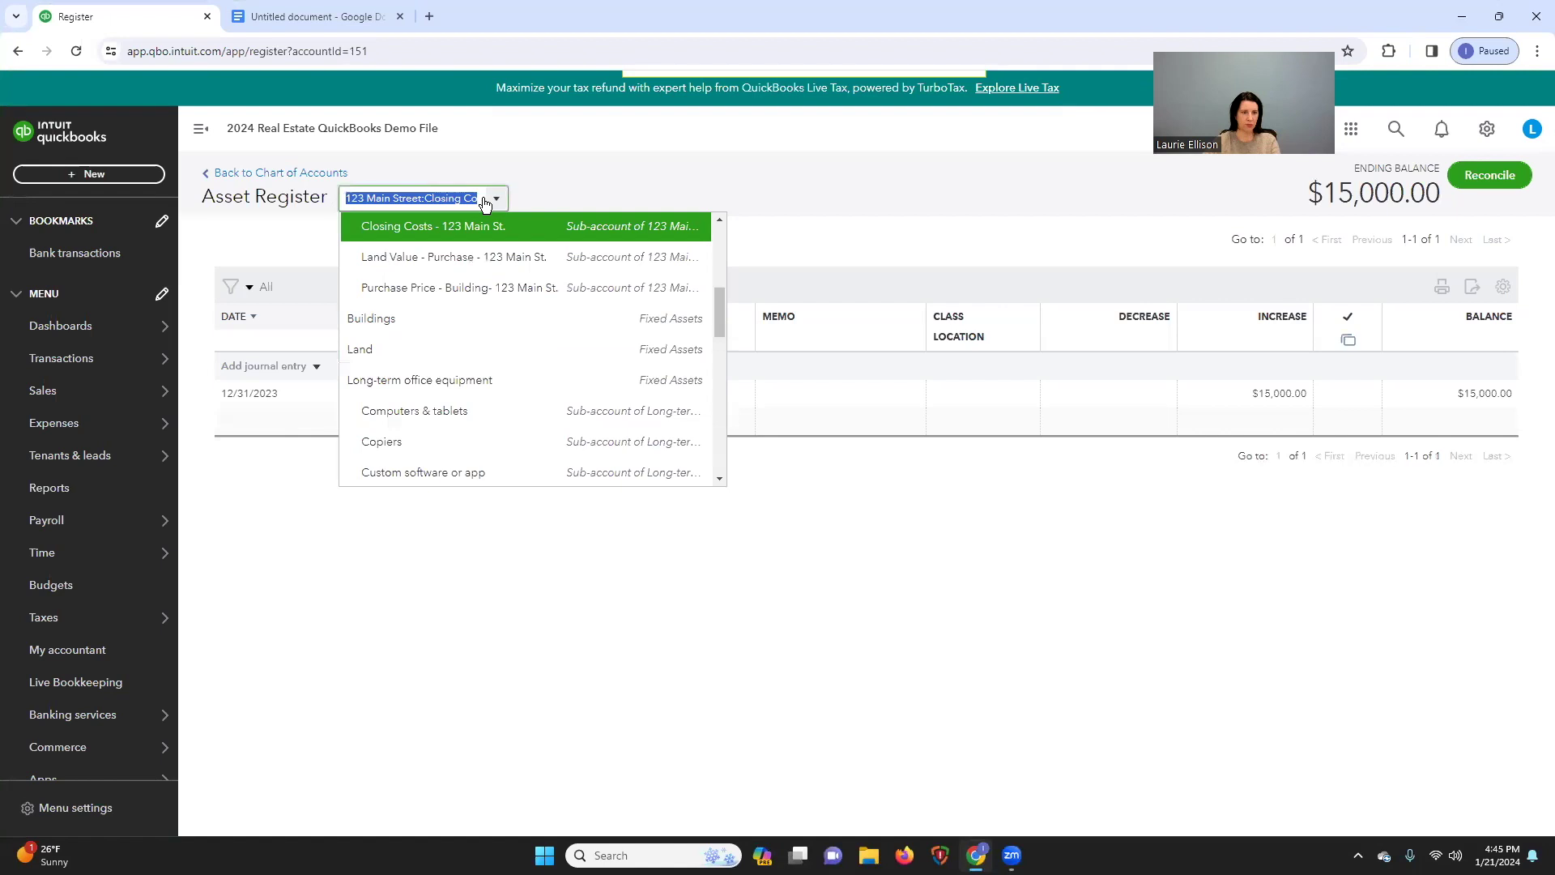
{"action": "scroll", "coordinate": [495, 283], "scroll_direction": "up", "scroll_amount": 1}
{"action": "left_click", "coordinate": [495, 280]}
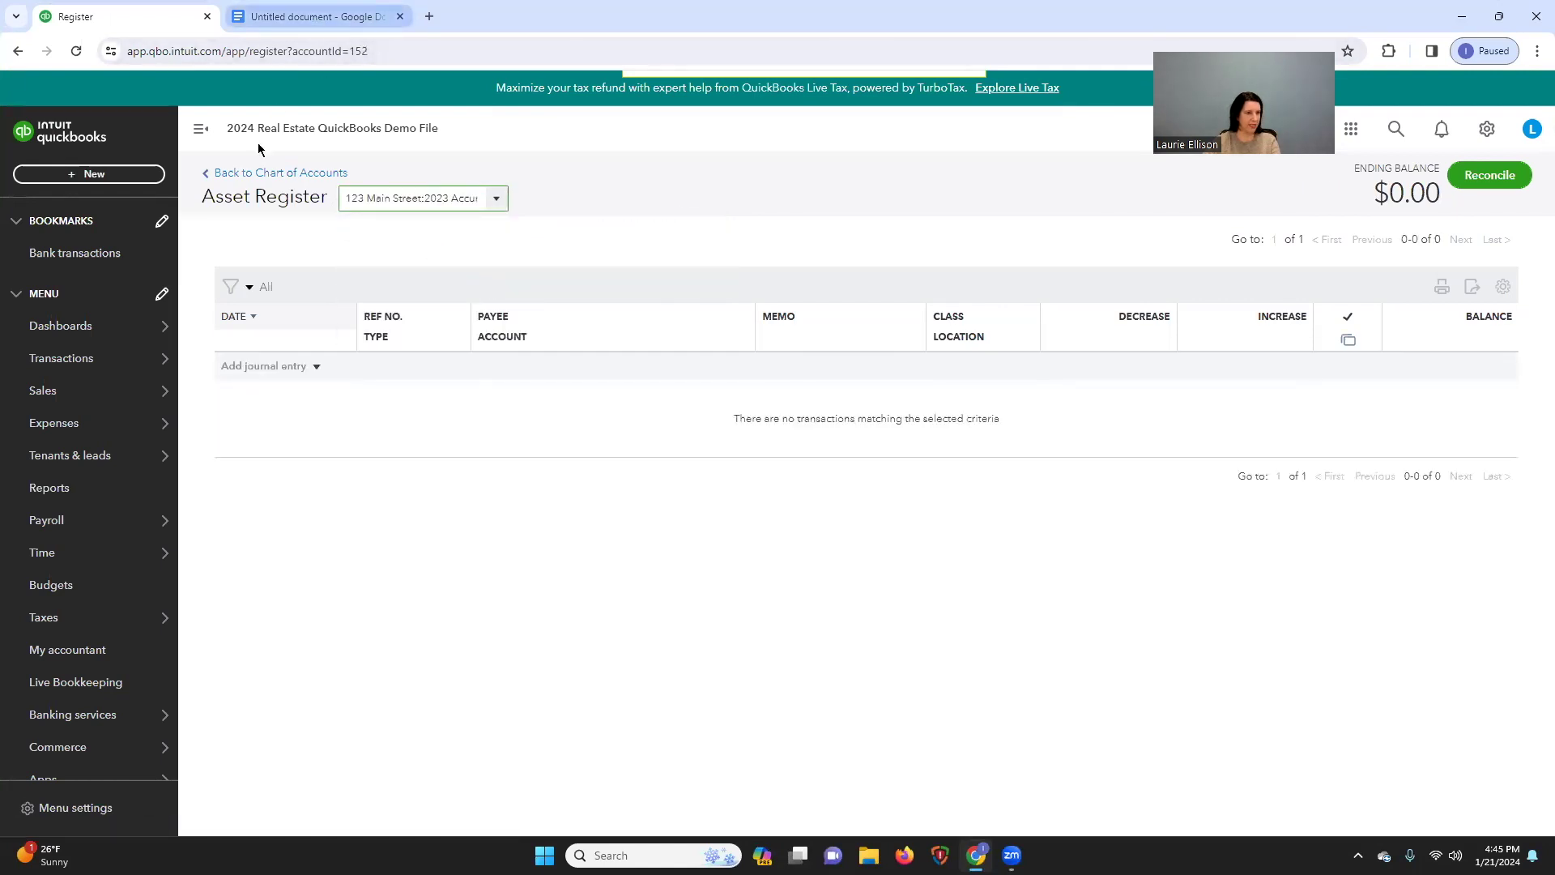
{"action": "left_click", "coordinate": [279, 366]}
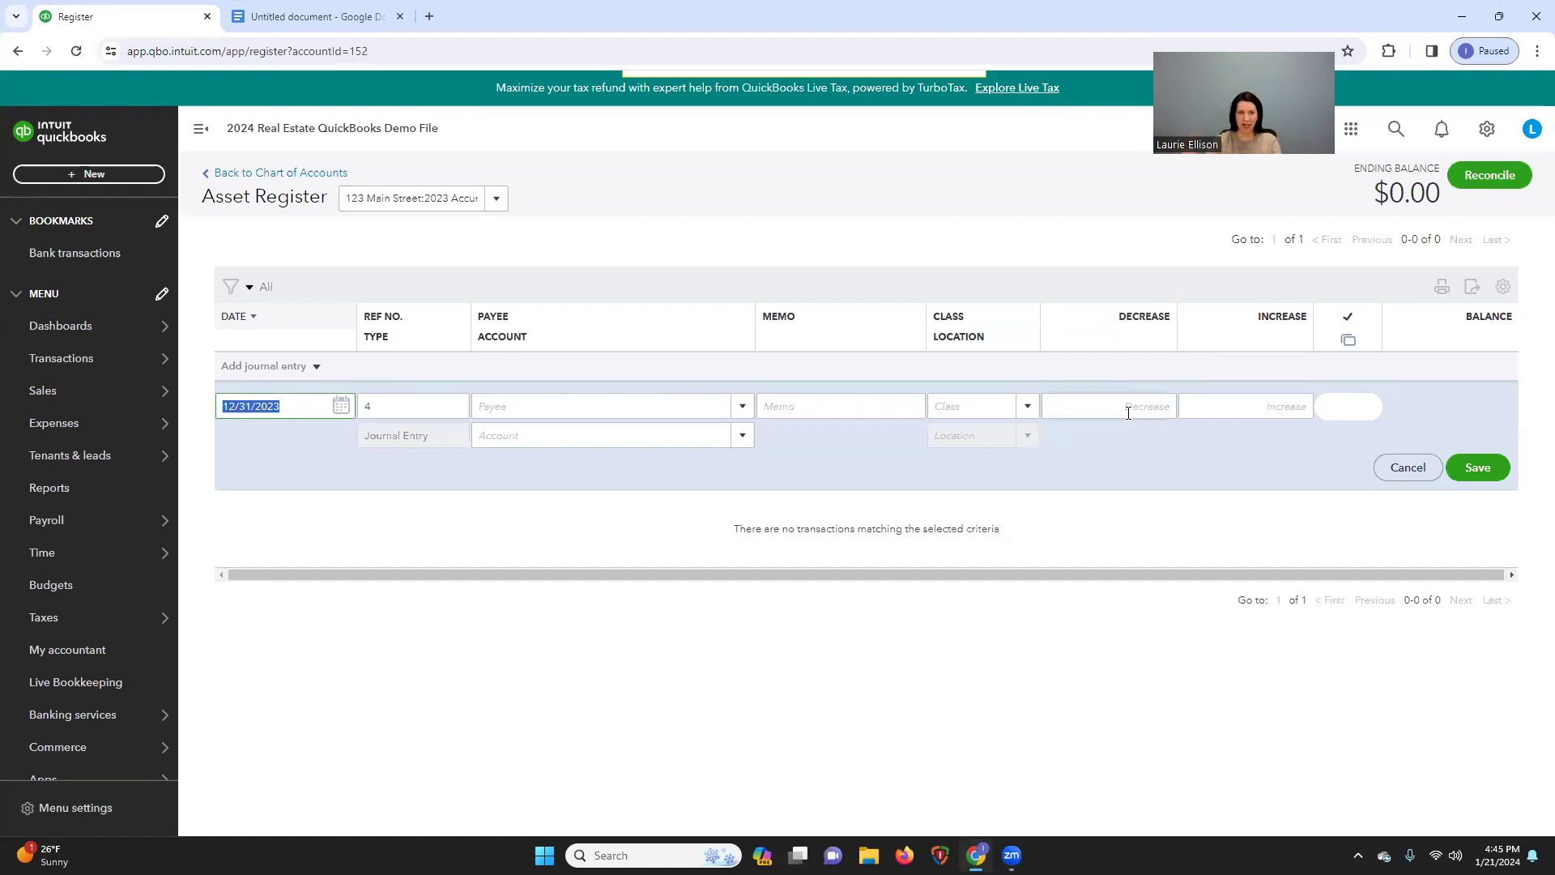
{"action": "key", "text": "Tab"}
{"action": "key", "text": "Tab"}
{"action": "key", "text": "Tab"}
{"action": "type", "text": "2"}
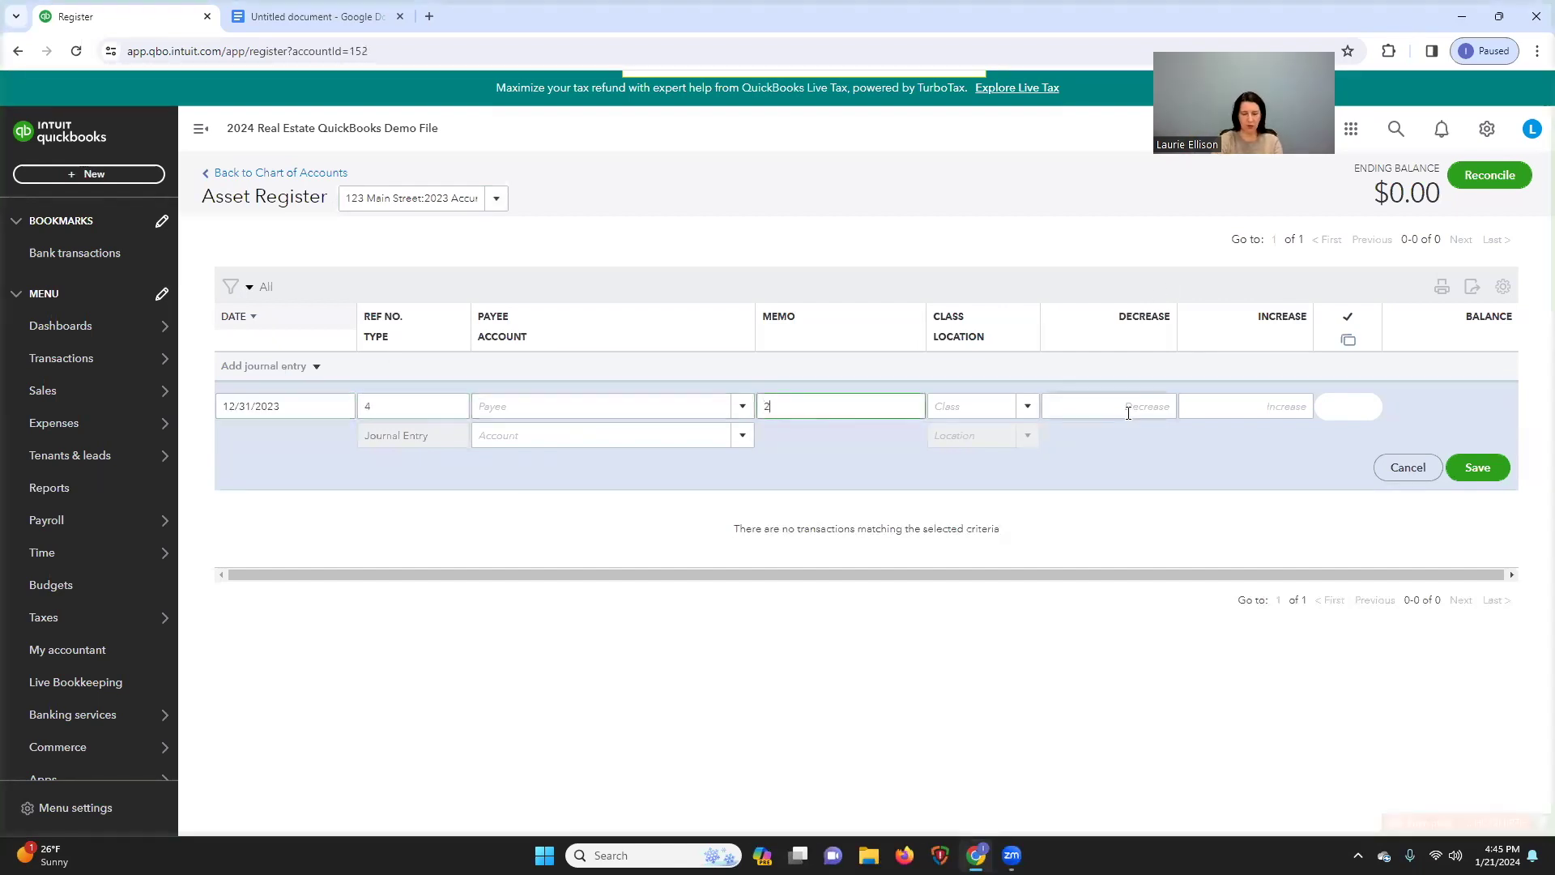
{"action": "type", "text": "023 Depre"}
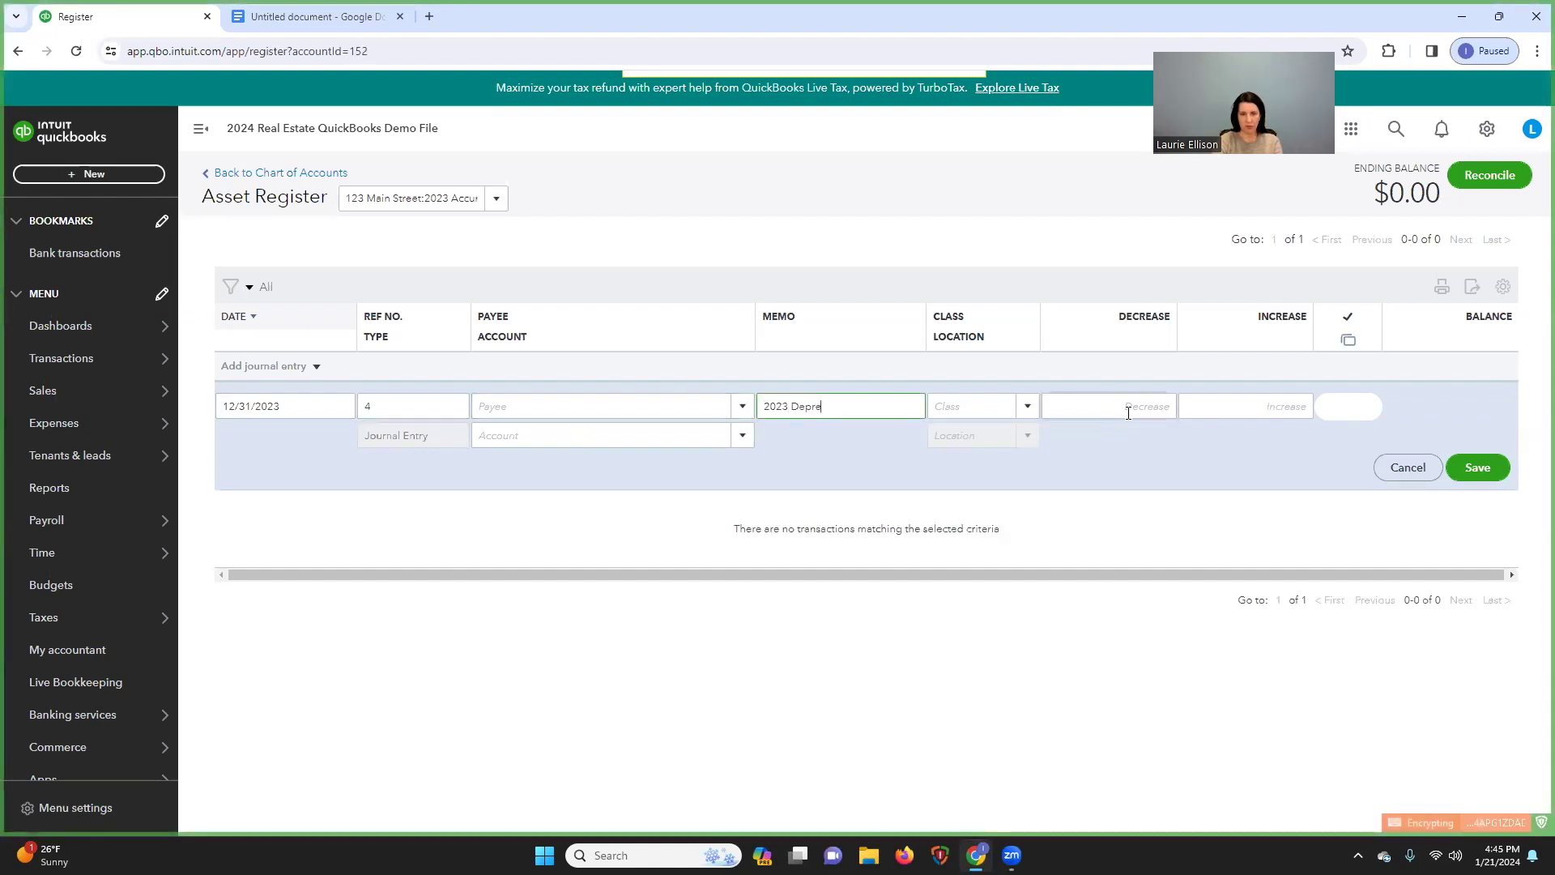
{"action": "type", "text": "ciation"}
Step: Enter a 23,000 decrease against Opening balance equity and save the entry
{"action": "key", "text": "Tab"}
{"action": "key", "text": "Tab"}
{"action": "type", "text": "2"}
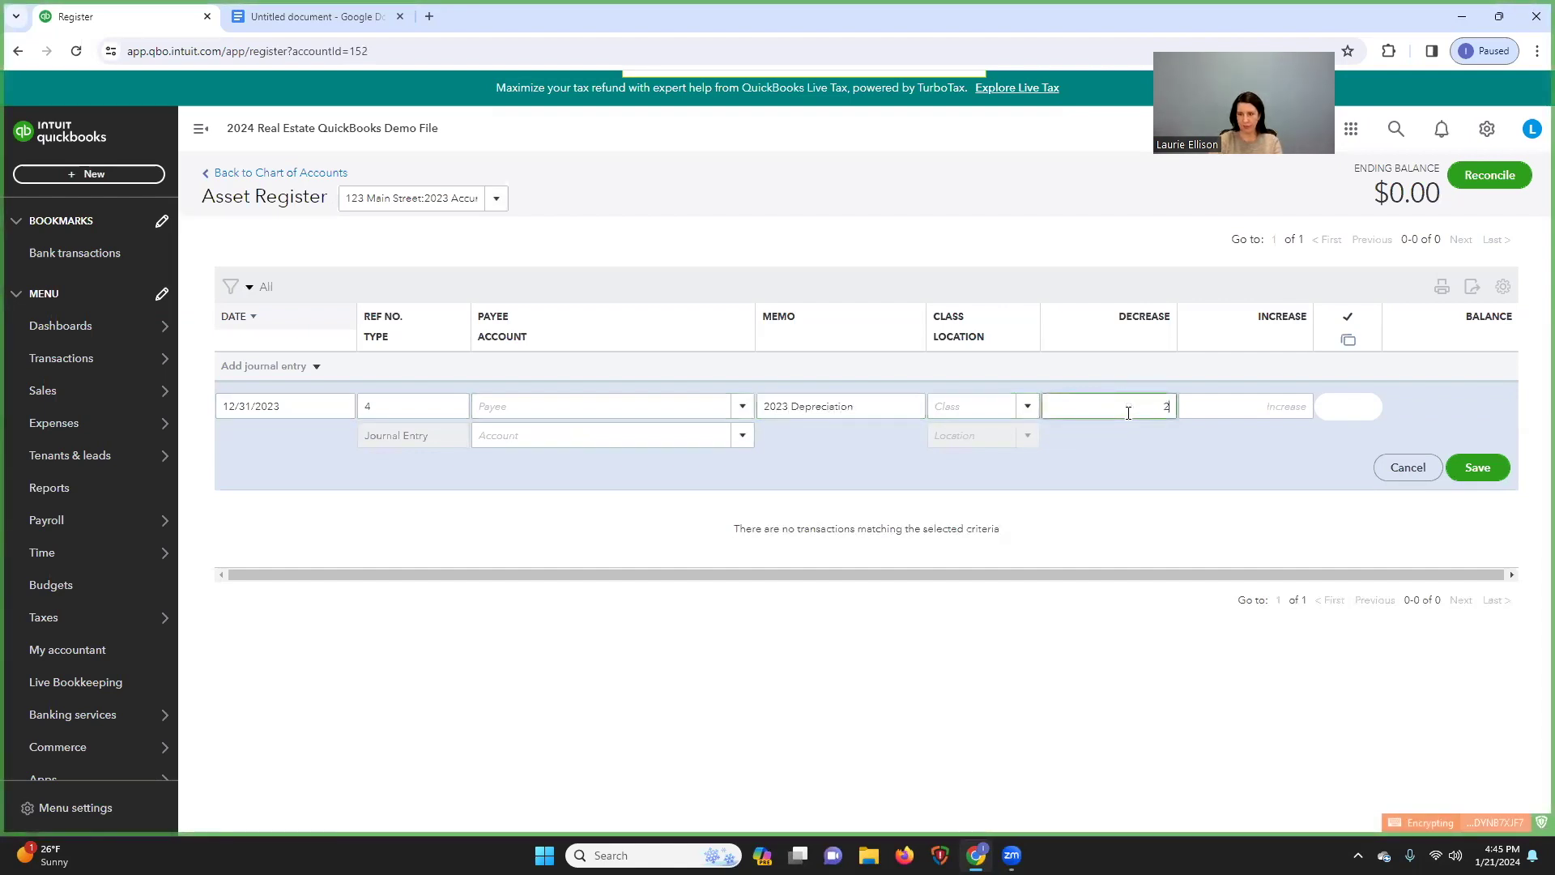
{"action": "type", "text": "3,000"}
{"action": "key", "text": "Tab"}
{"action": "key", "text": "Tab"}
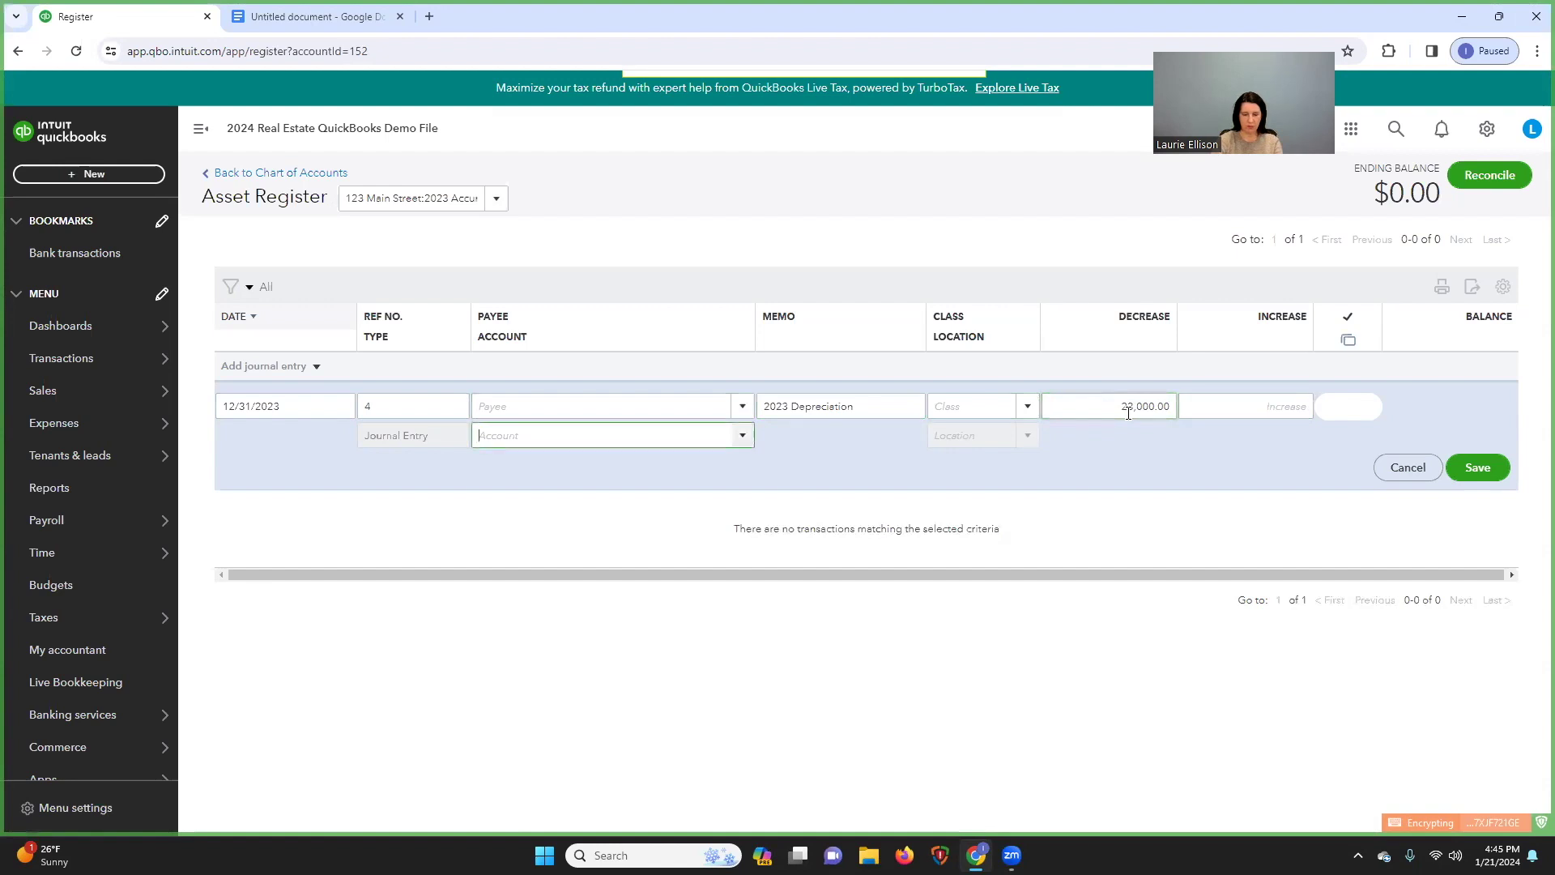
{"action": "type", "text": "op"}
{"action": "key", "text": "Tab"}
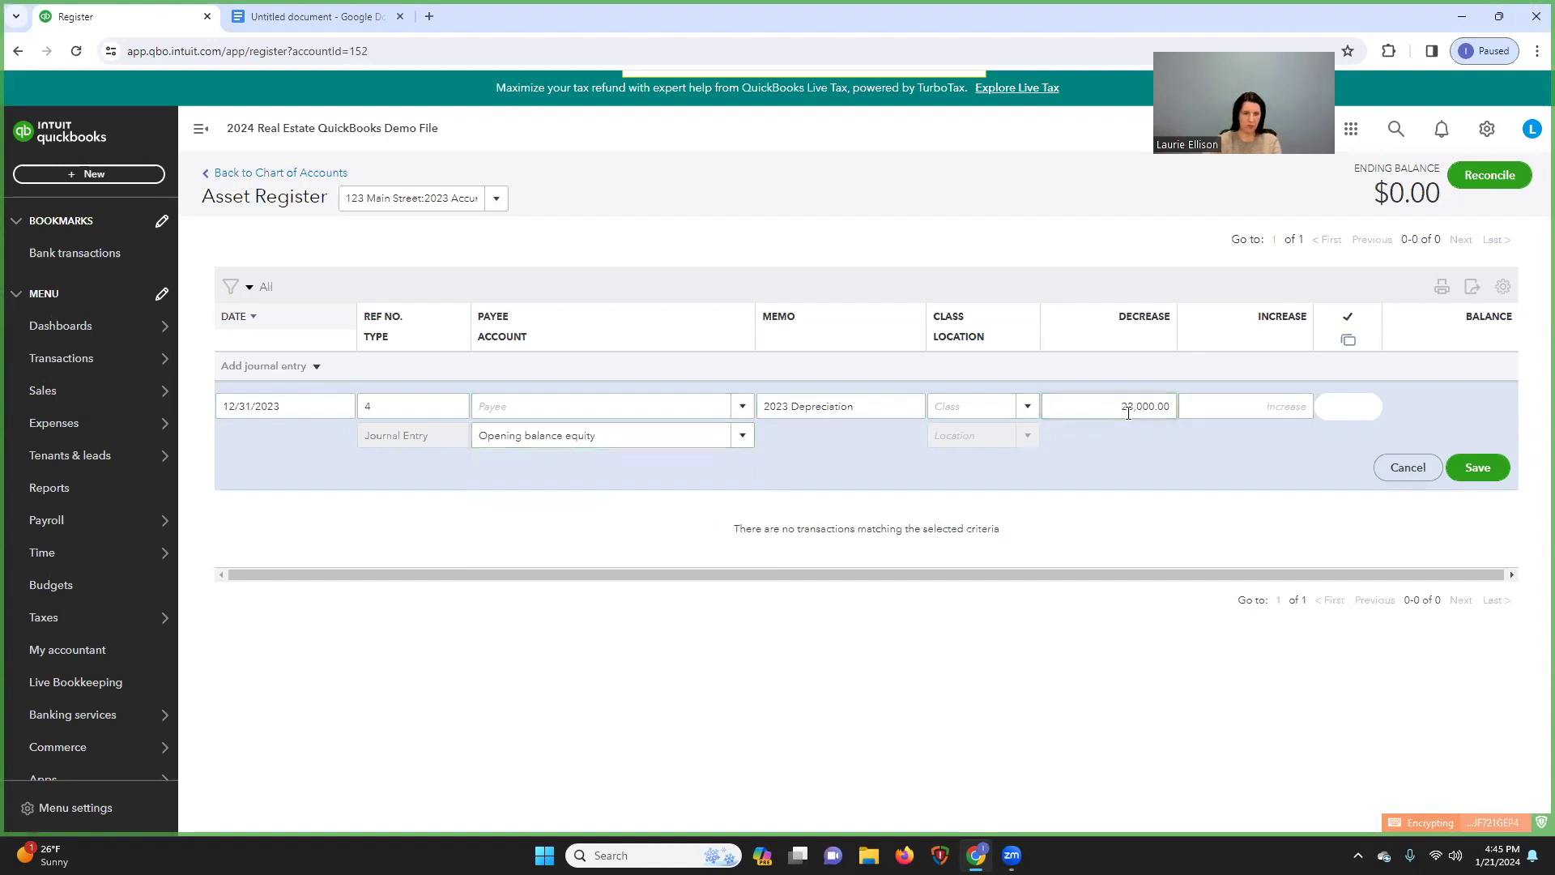
{"action": "left_click", "coordinate": [1473, 463]}
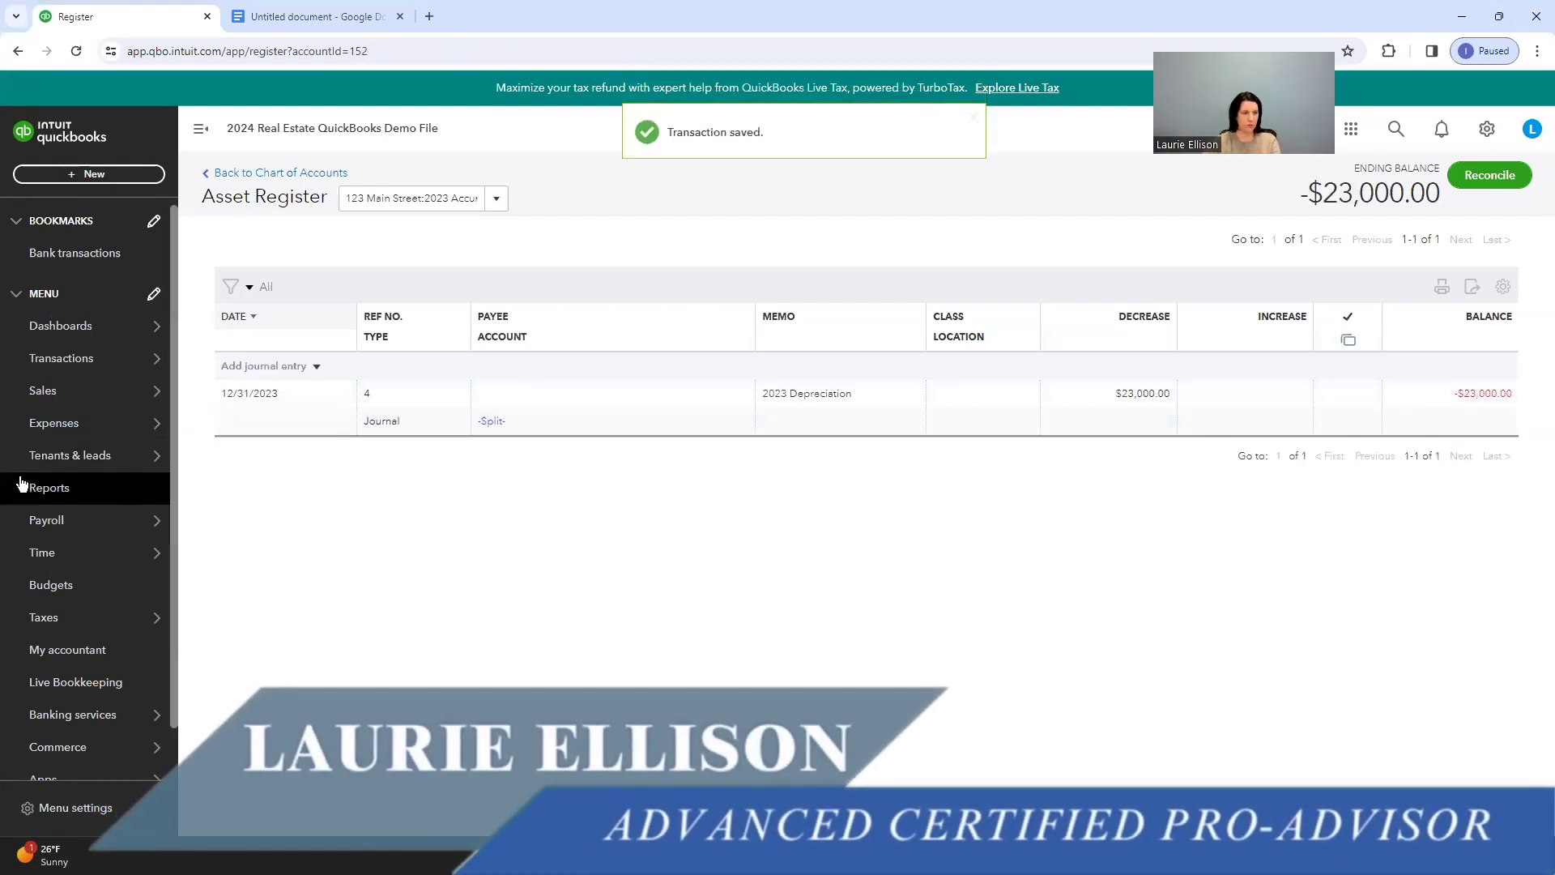
{"action": "left_click", "coordinate": [50, 488]}
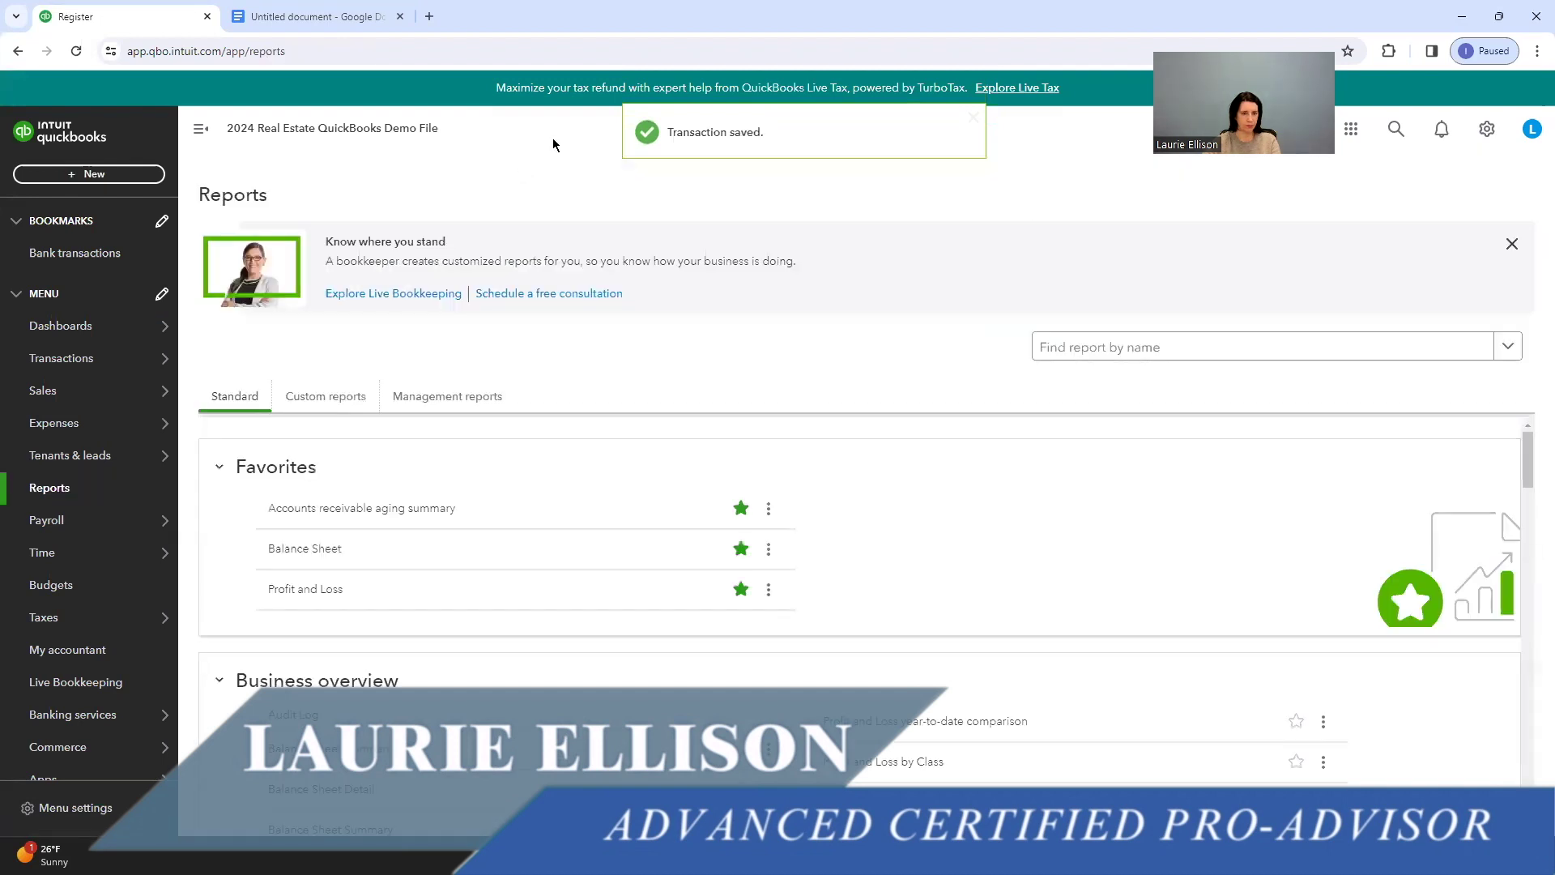
Step: Drill from the Balance Sheet's -23,000.00 depreciation into an All Dates classic report and open the entry
{"action": "left_click", "coordinate": [308, 548]}
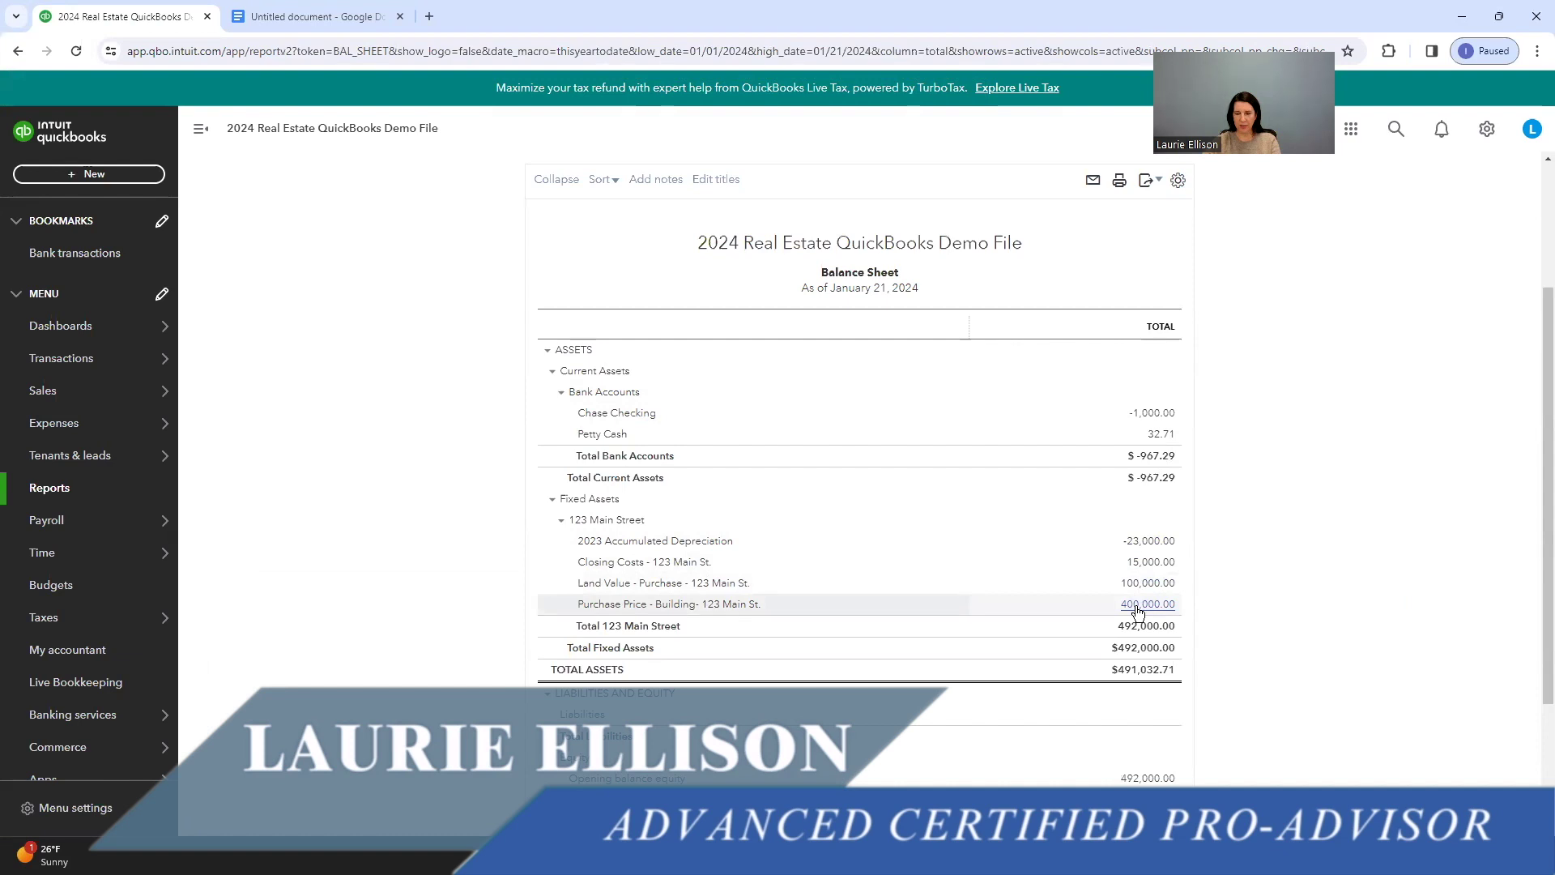
{"action": "left_click", "coordinate": [1151, 544]}
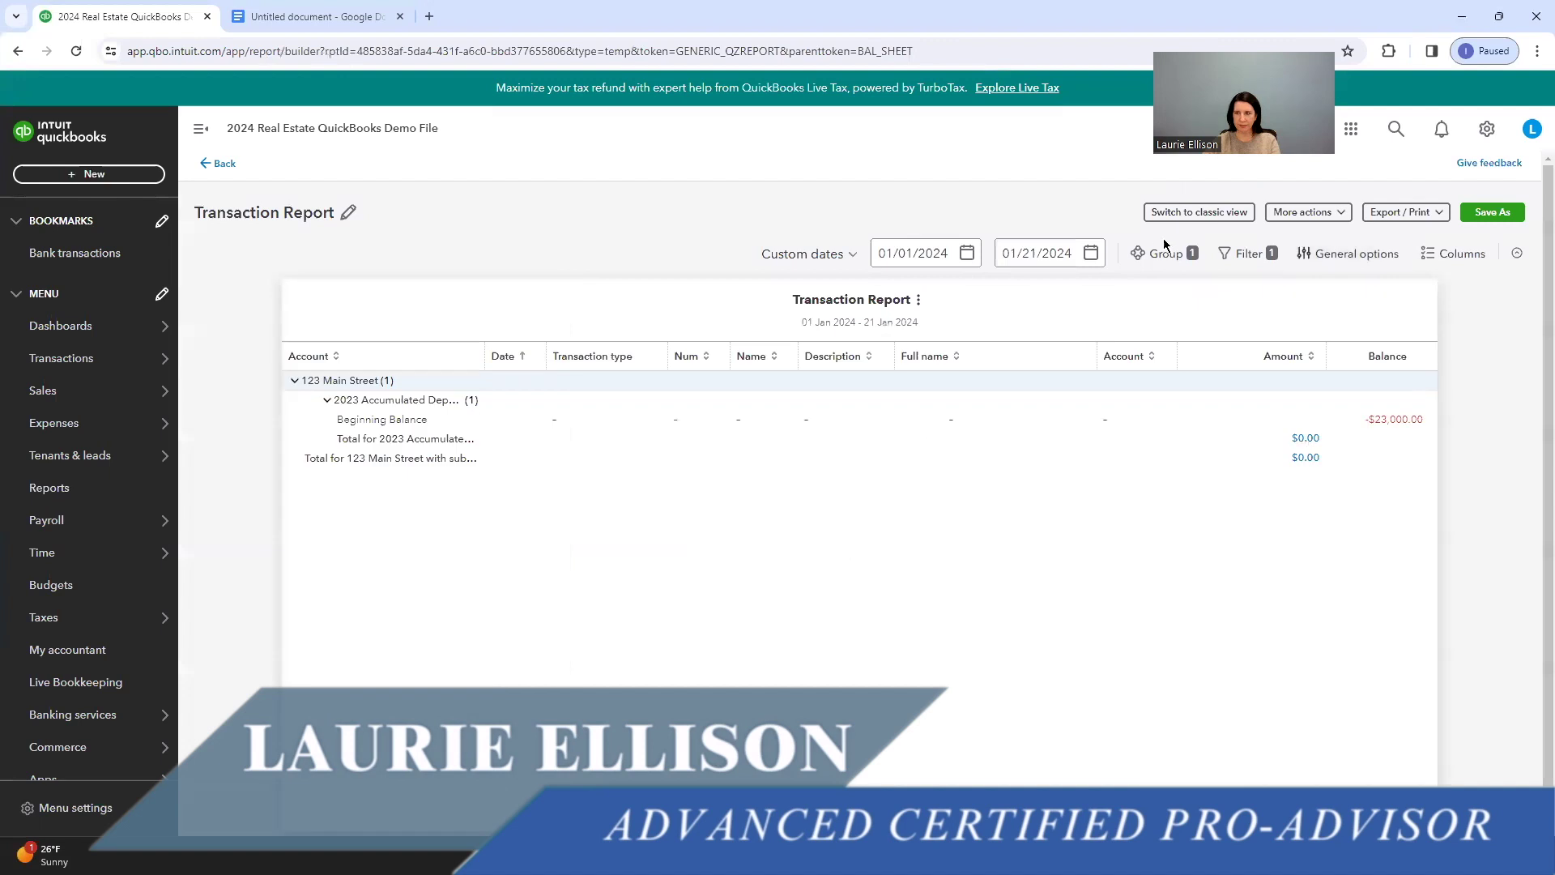
{"action": "left_click", "coordinate": [1198, 211]}
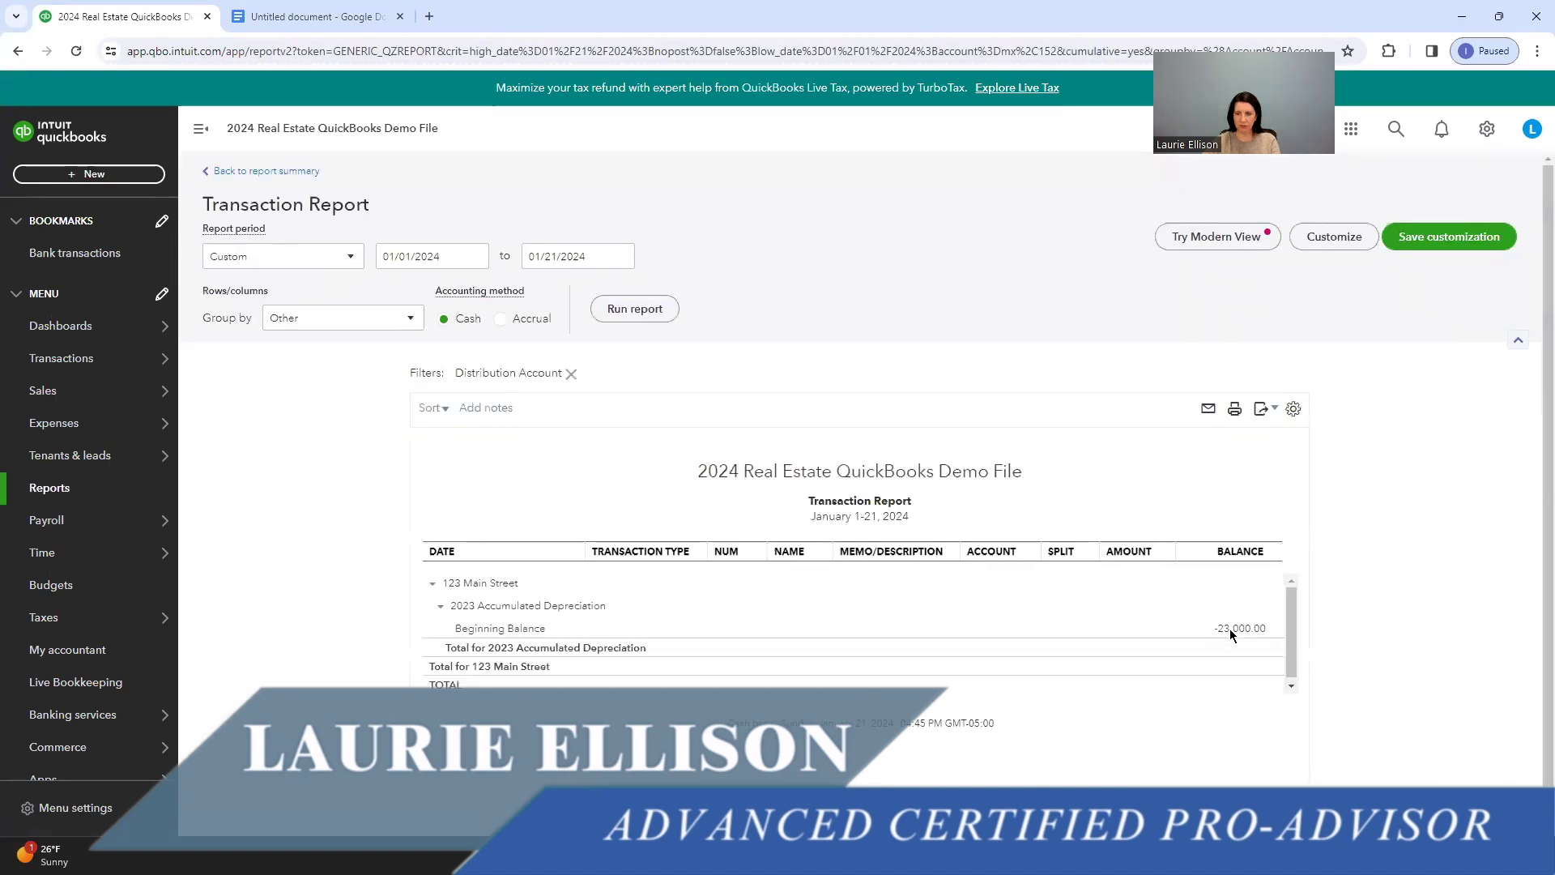
{"action": "left_click", "coordinate": [344, 258]}
{"action": "left_click", "coordinate": [296, 288]}
{"action": "left_click", "coordinate": [663, 311]}
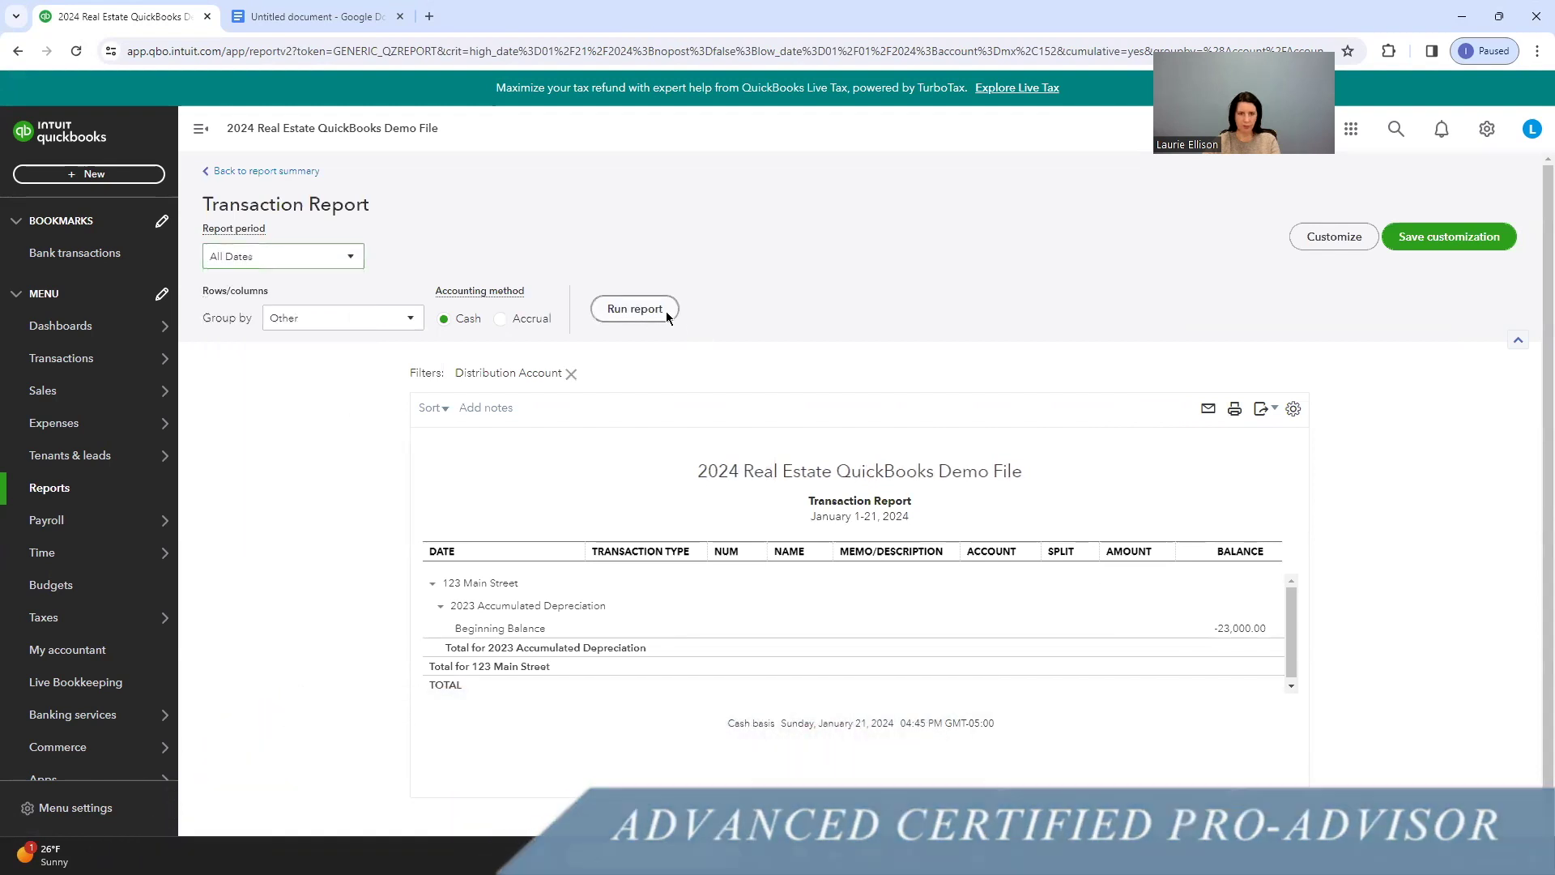
{"action": "left_click", "coordinate": [1210, 628]}
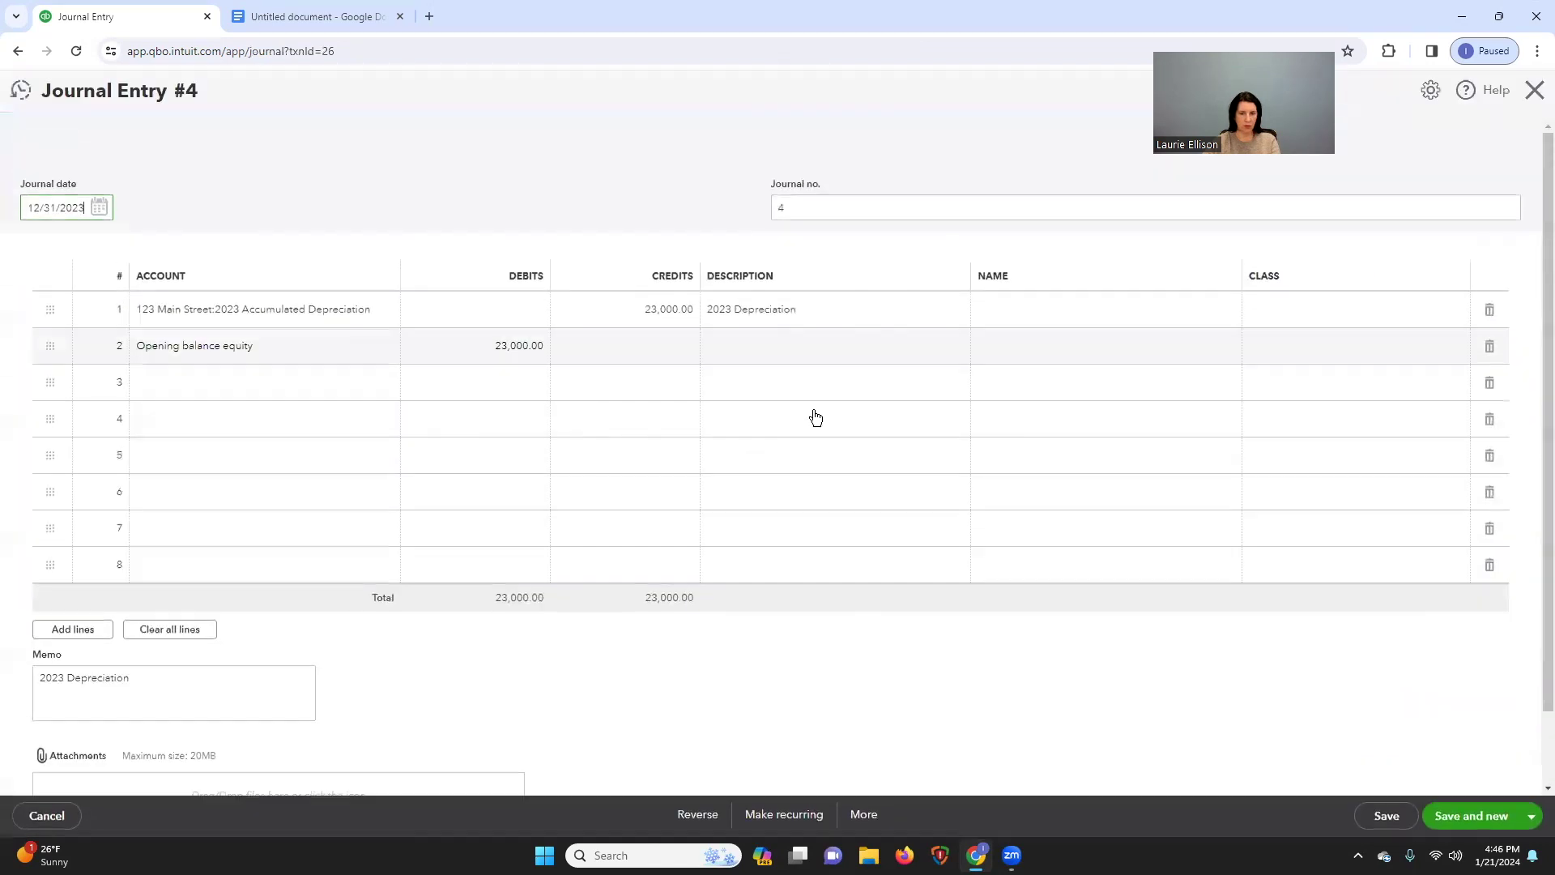
Step: Change Journal Entry #4's depreciation credit and equity debit to 26,000, then save and close
{"action": "left_click", "coordinate": [650, 310]}
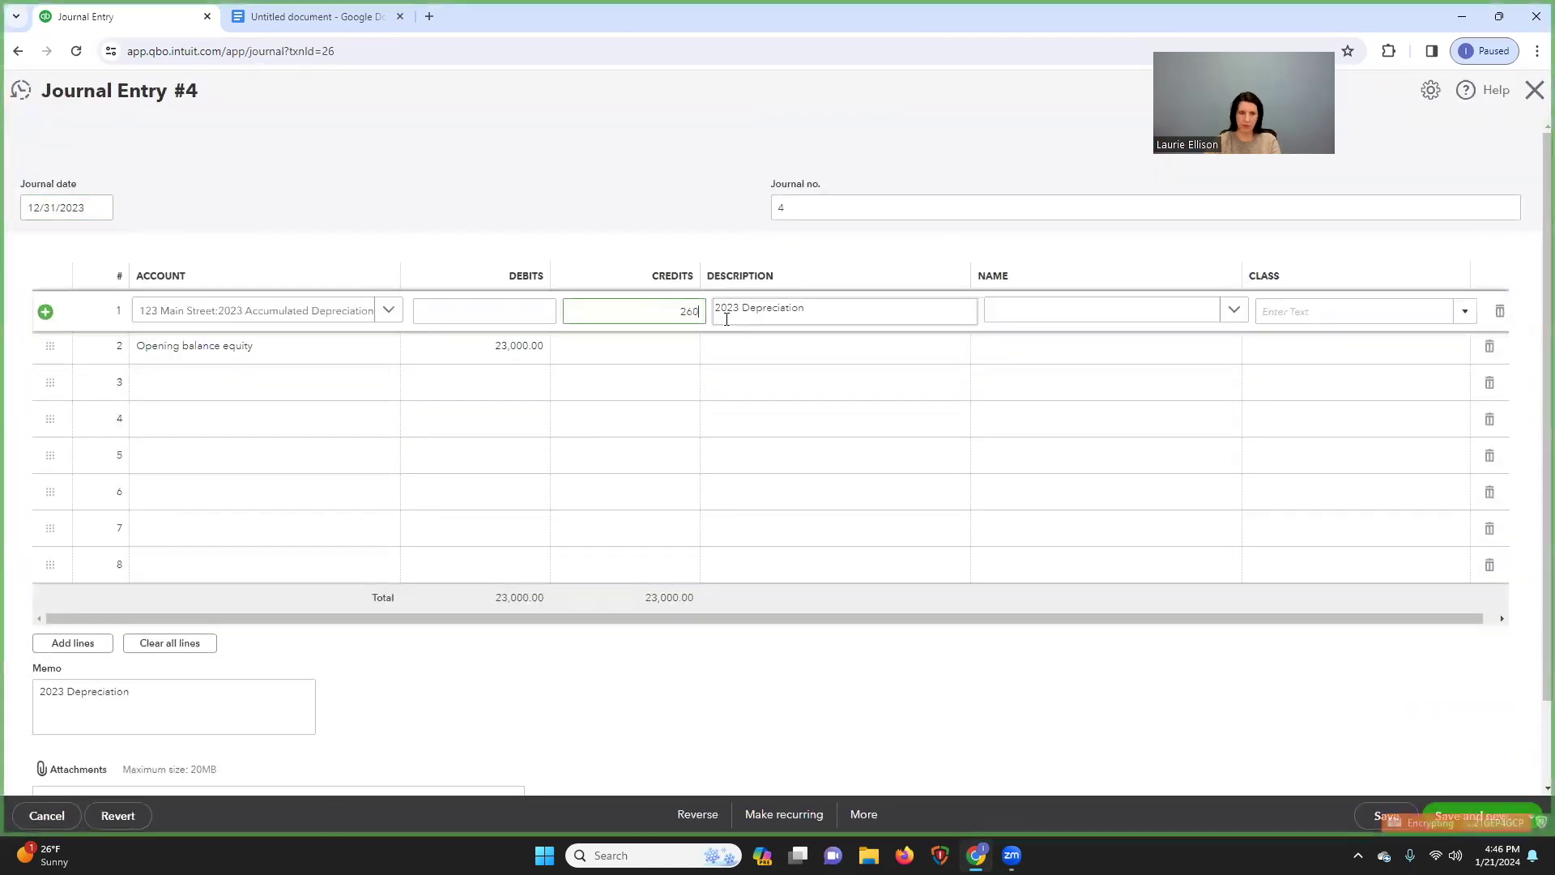
{"action": "type", "text": "26000"}
{"action": "left_click", "coordinate": [515, 360]}
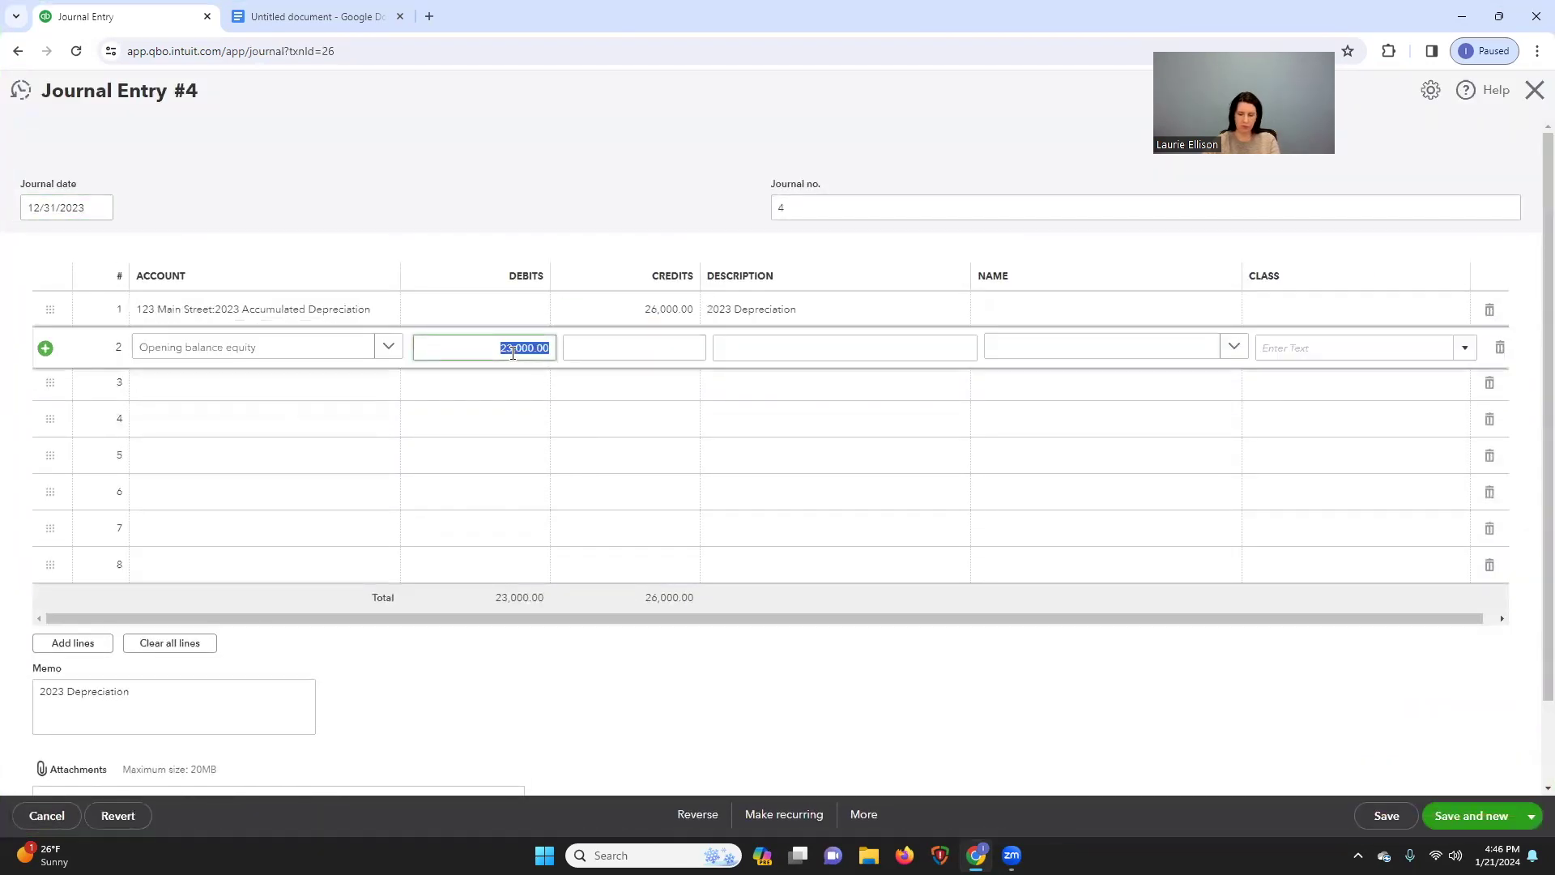
{"action": "type", "text": "26000"}
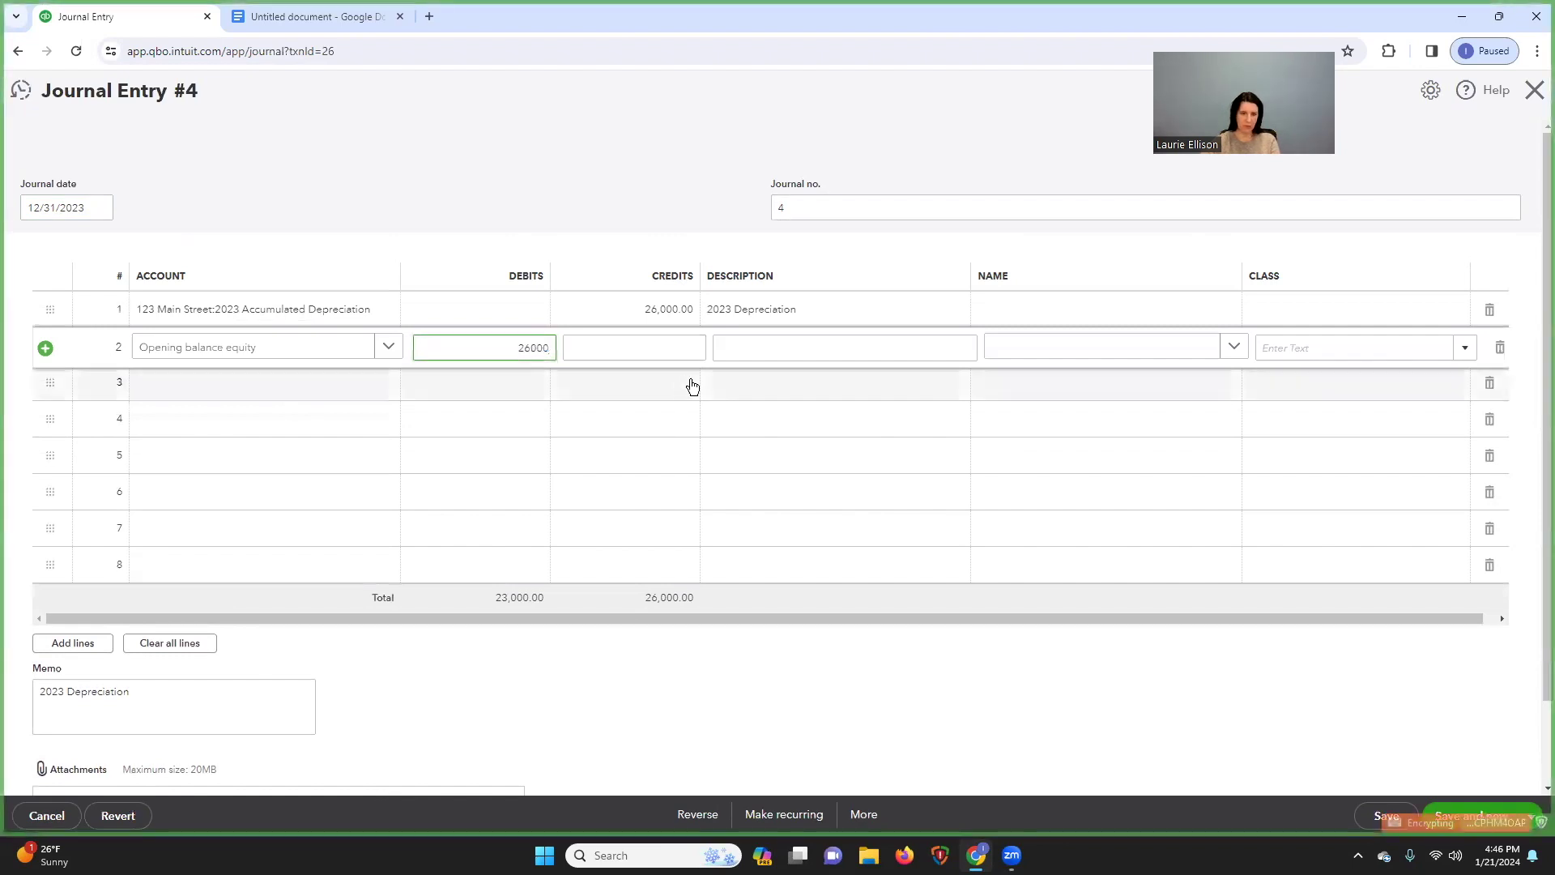
{"action": "left_click", "coordinate": [729, 418]}
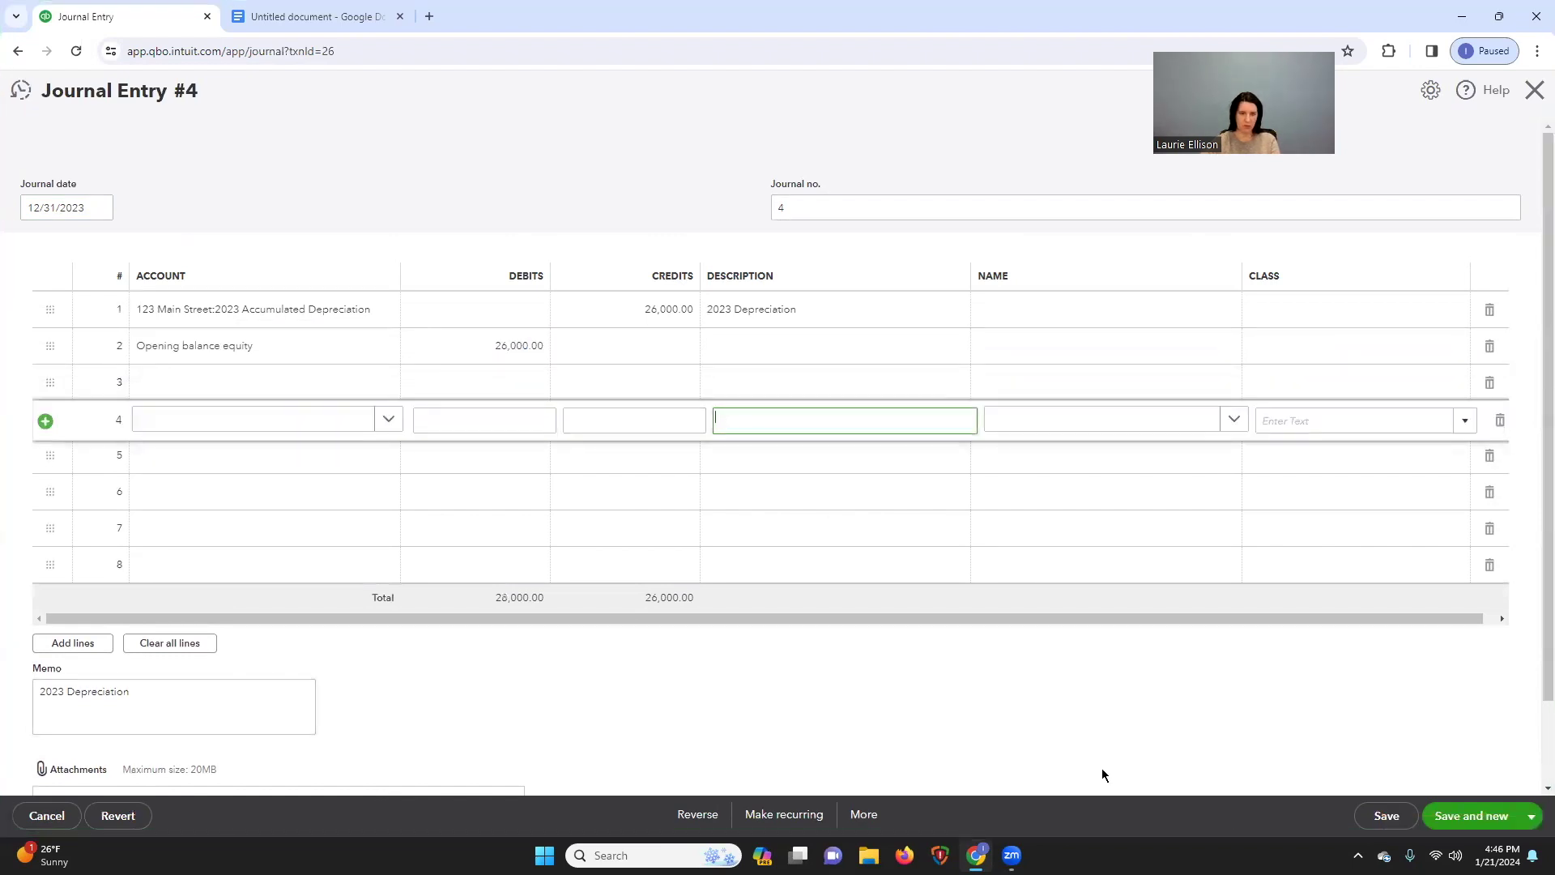
{"action": "left_click", "coordinate": [1532, 816]}
{"action": "left_click", "coordinate": [1466, 787]}
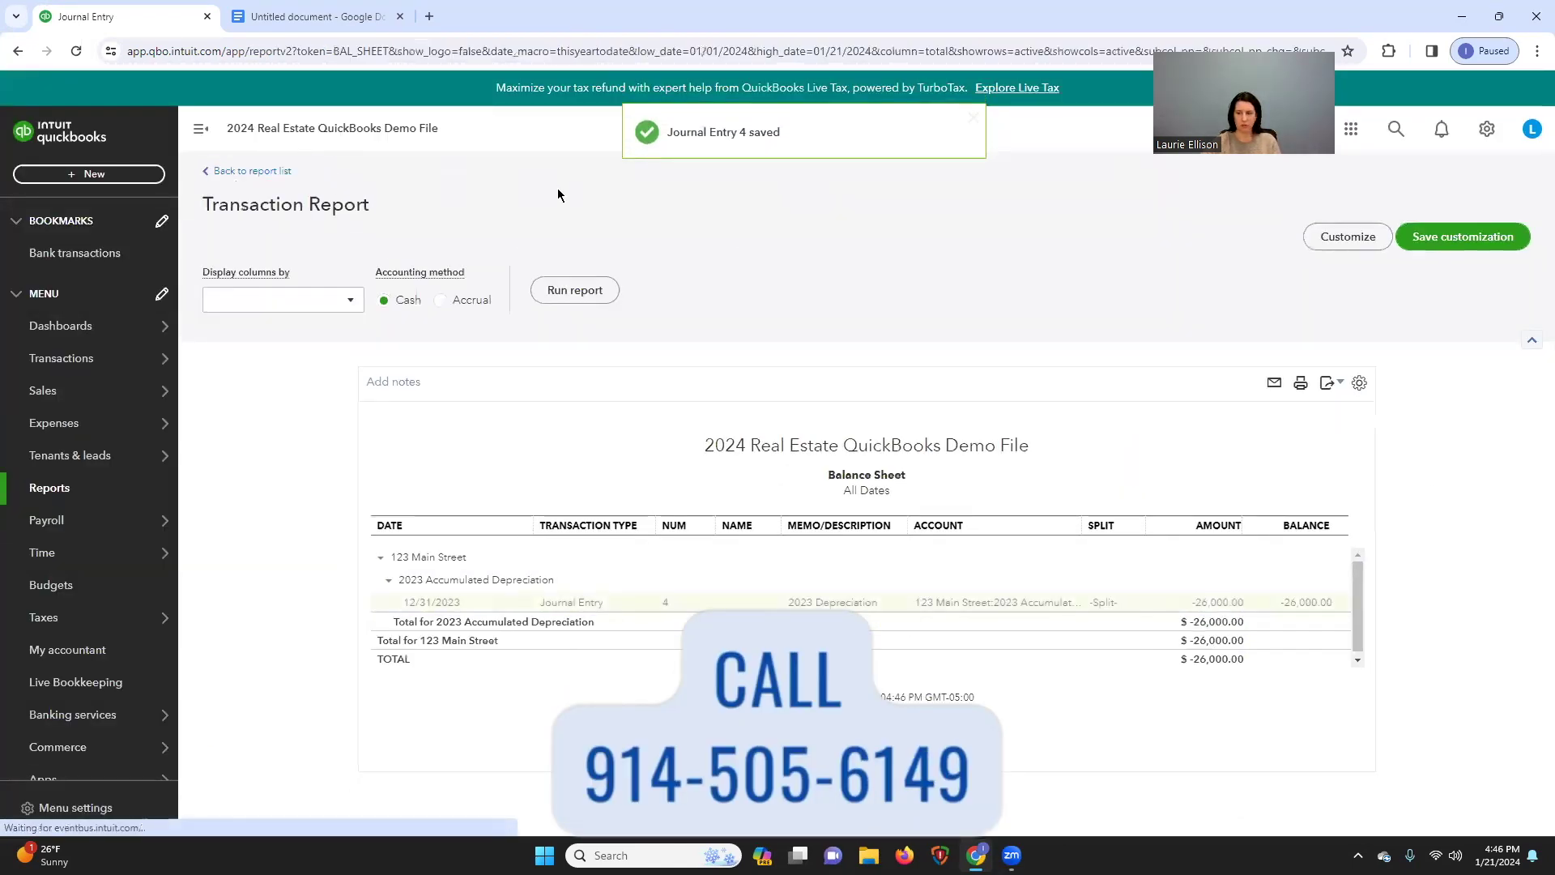
Step: Scroll the Balance Sheet to review -26,000.00 depreciation and $489,000.00 total fixed assets
{"action": "scroll", "coordinate": [557, 188], "scroll_direction": "down", "scroll_amount": 3}
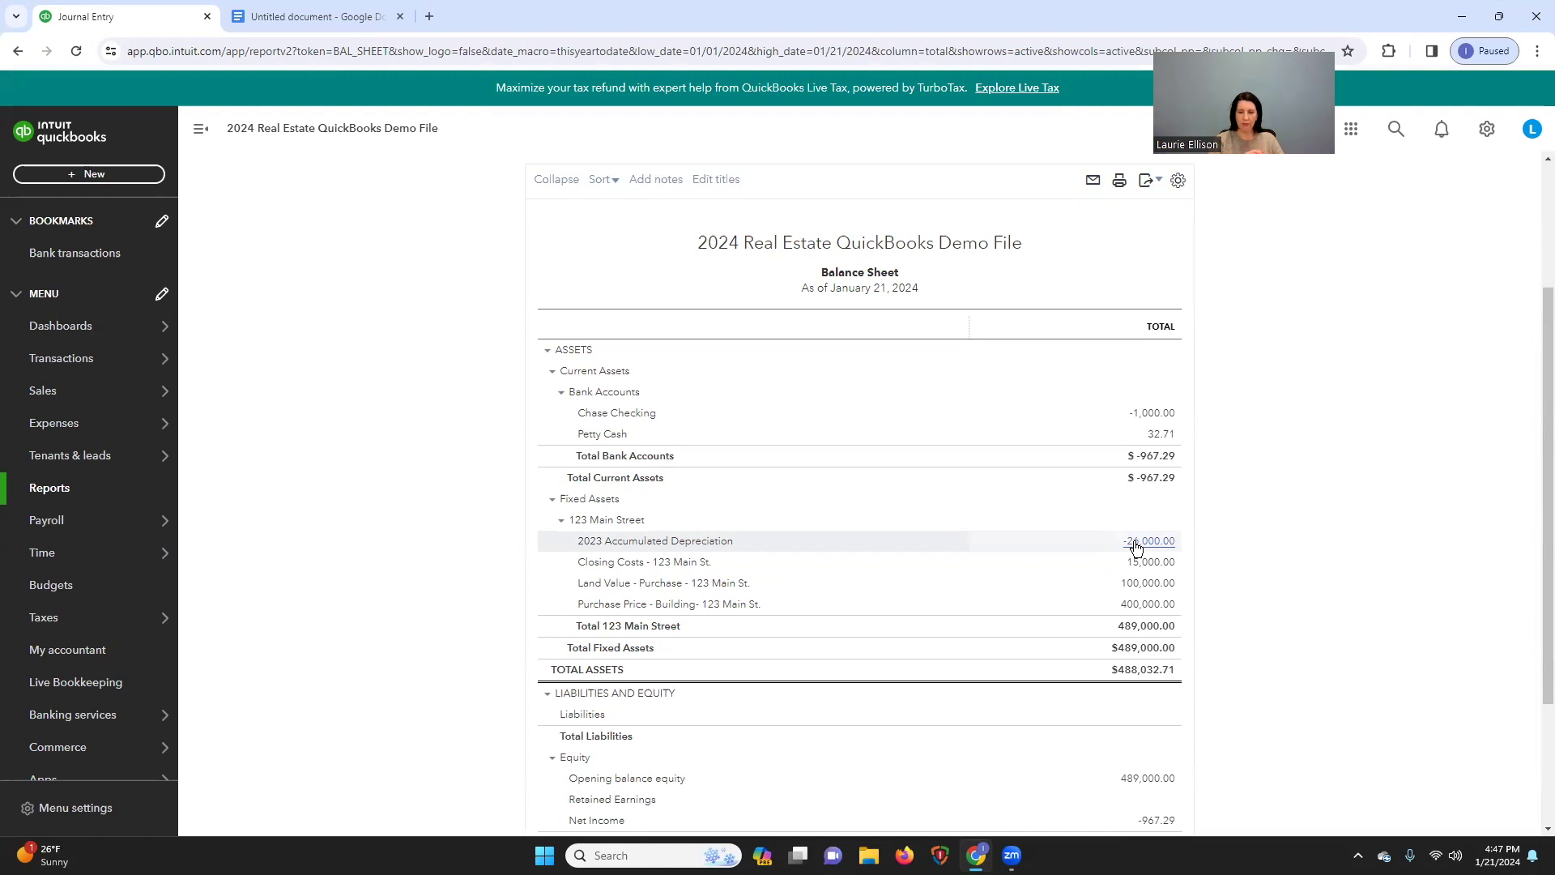
{"action": "scroll", "coordinate": [1183, 659], "scroll_direction": "down", "scroll_amount": 1}
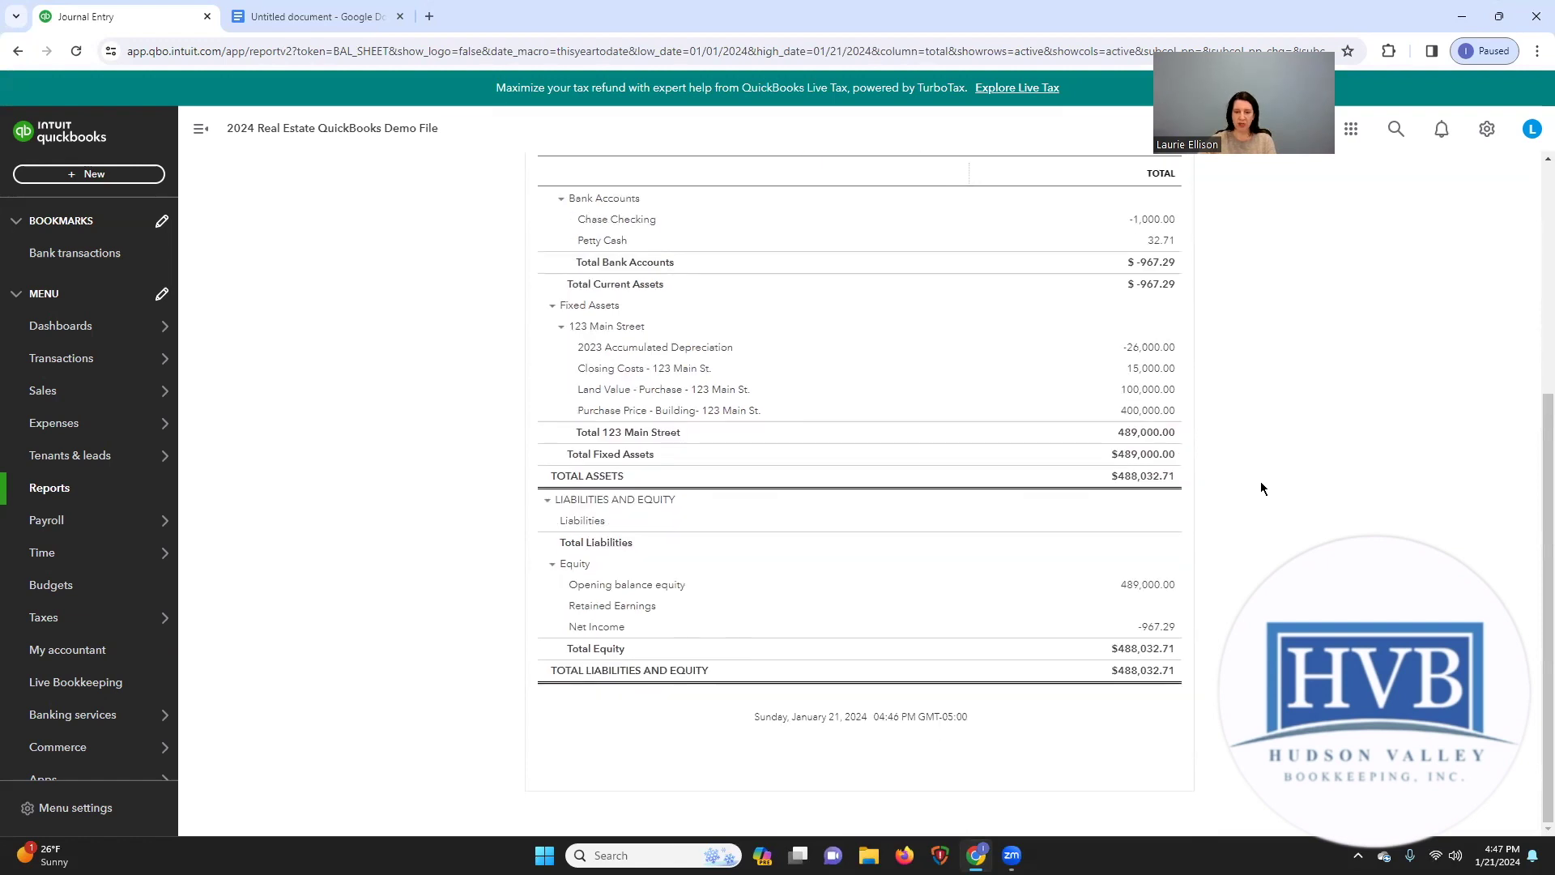
Step: Check the $300,000.00 loan as of 12/31/23 in the notes, then return to QuickBooks
{"action": "left_click", "coordinate": [345, 20]}
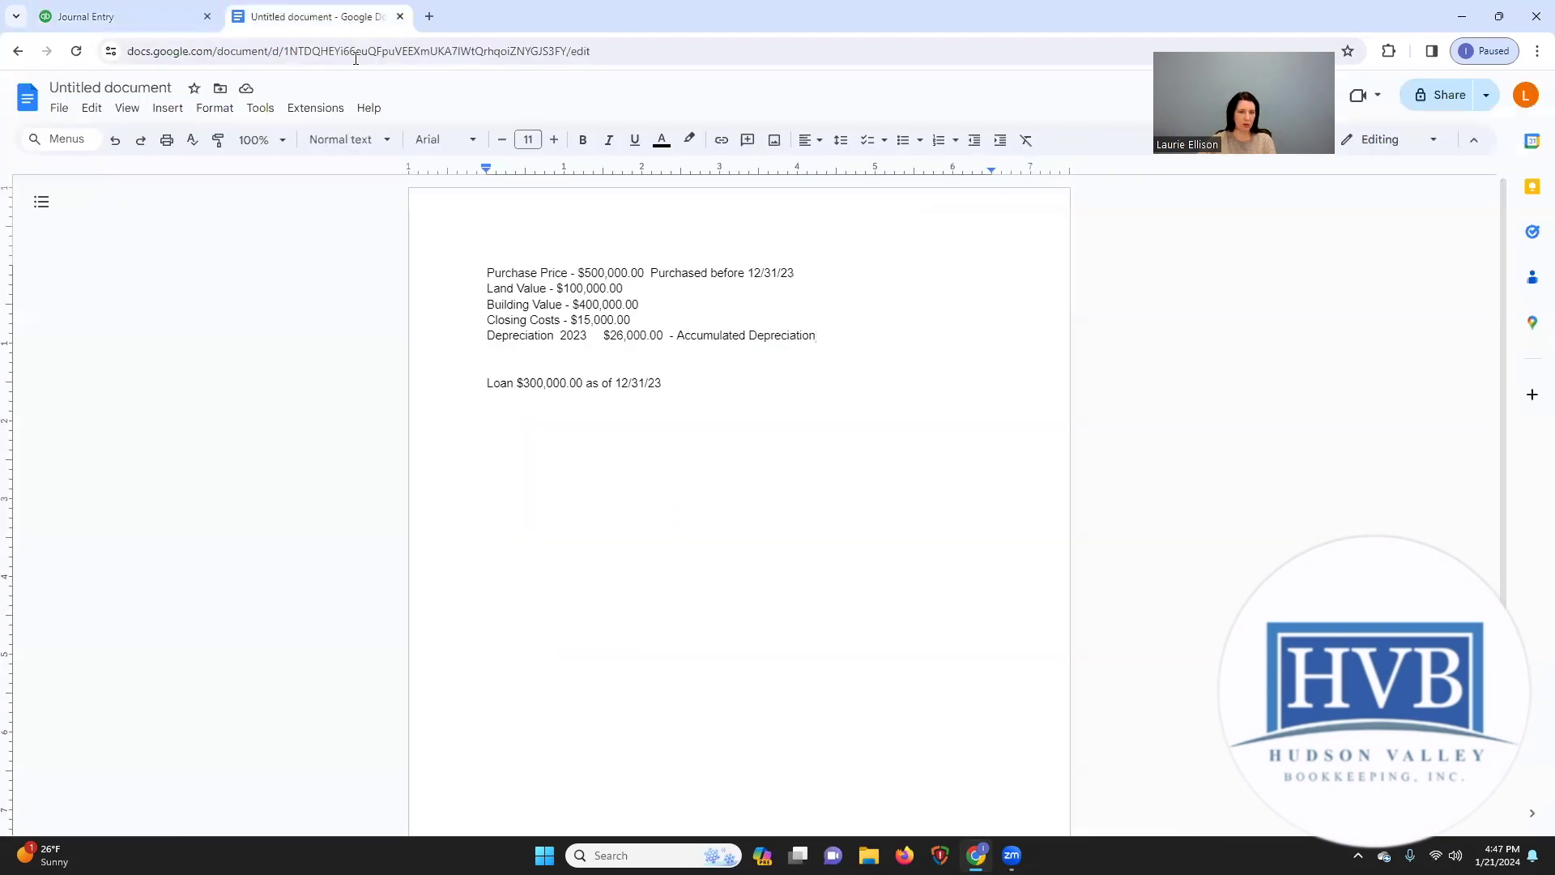
{"action": "left_click_drag", "start_coordinate": [517, 382], "coordinate": [670, 382]}
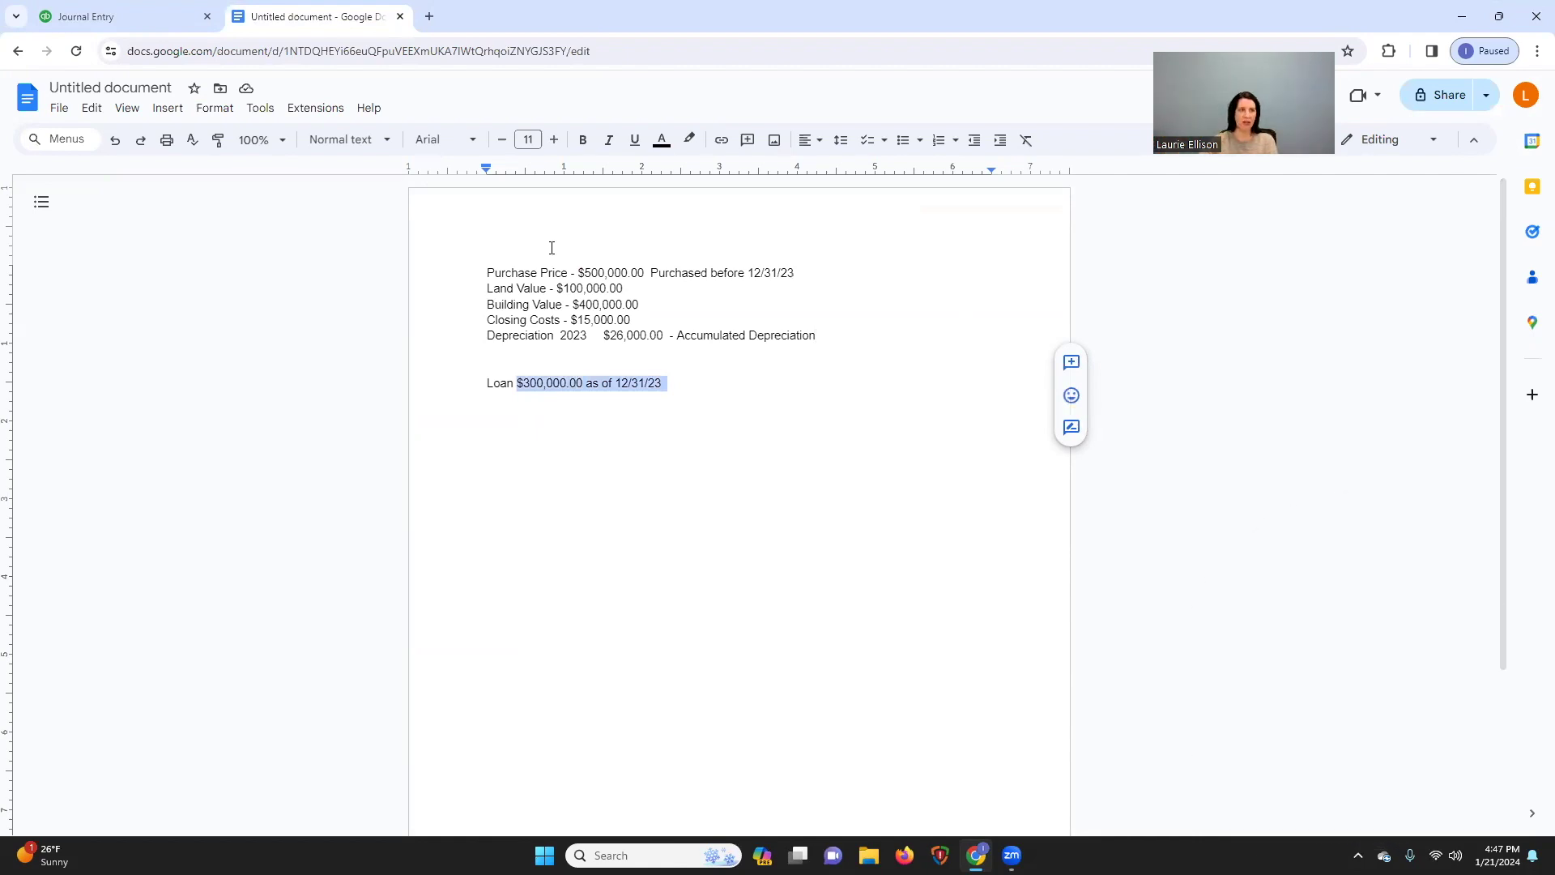
{"action": "left_click", "coordinate": [130, 16]}
Step: Start a new Long Term Liabilities account with Notes Payable as the detail type
{"action": "mouse_move", "coordinate": [78, 383]}
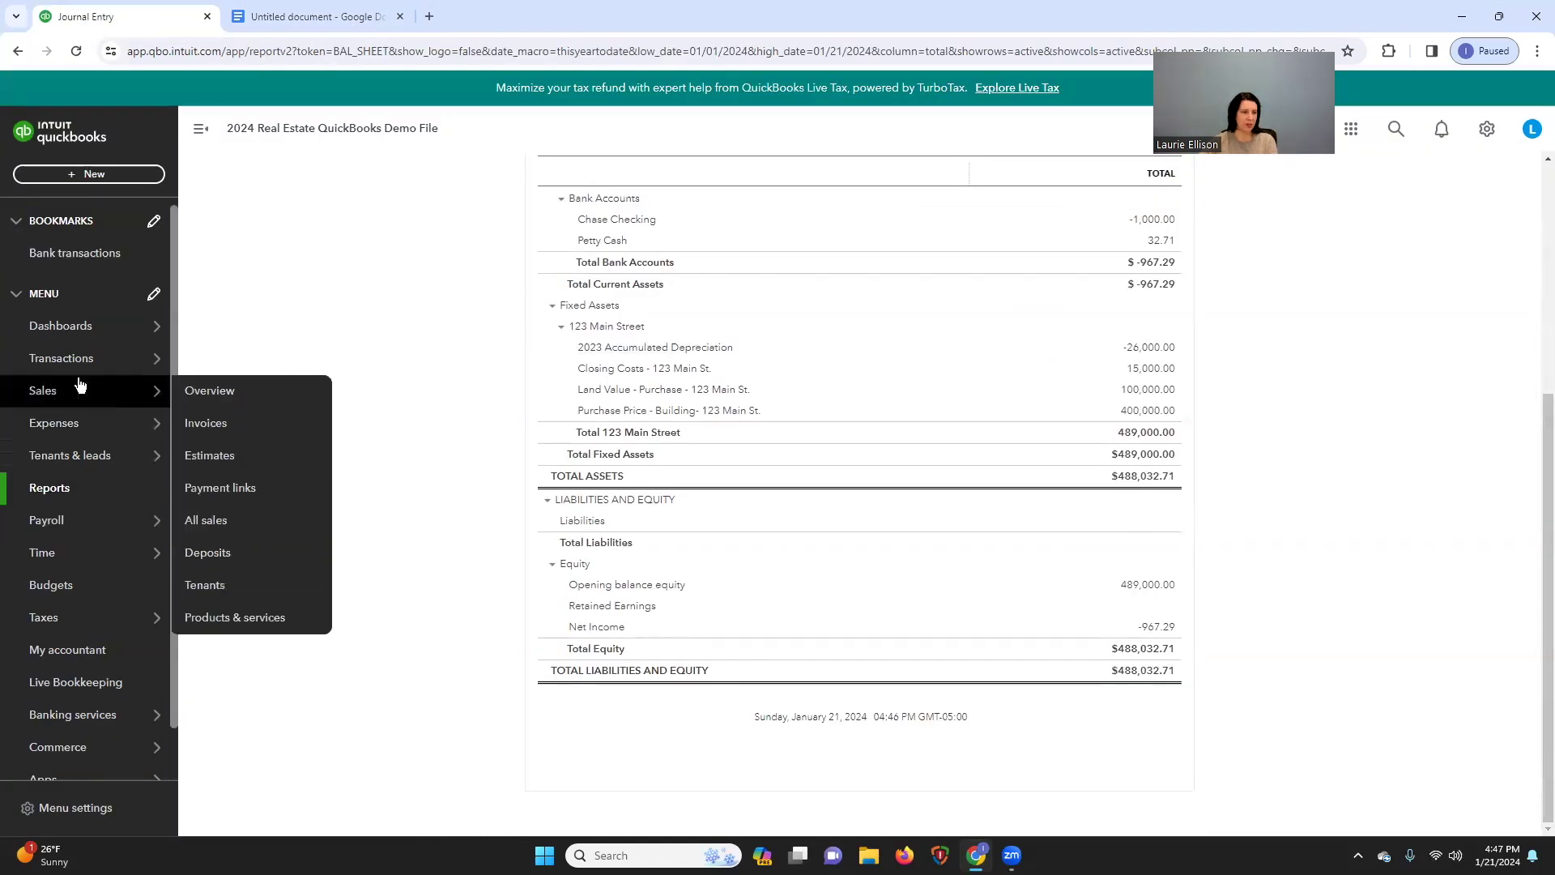
{"action": "left_click", "coordinate": [300, 521]}
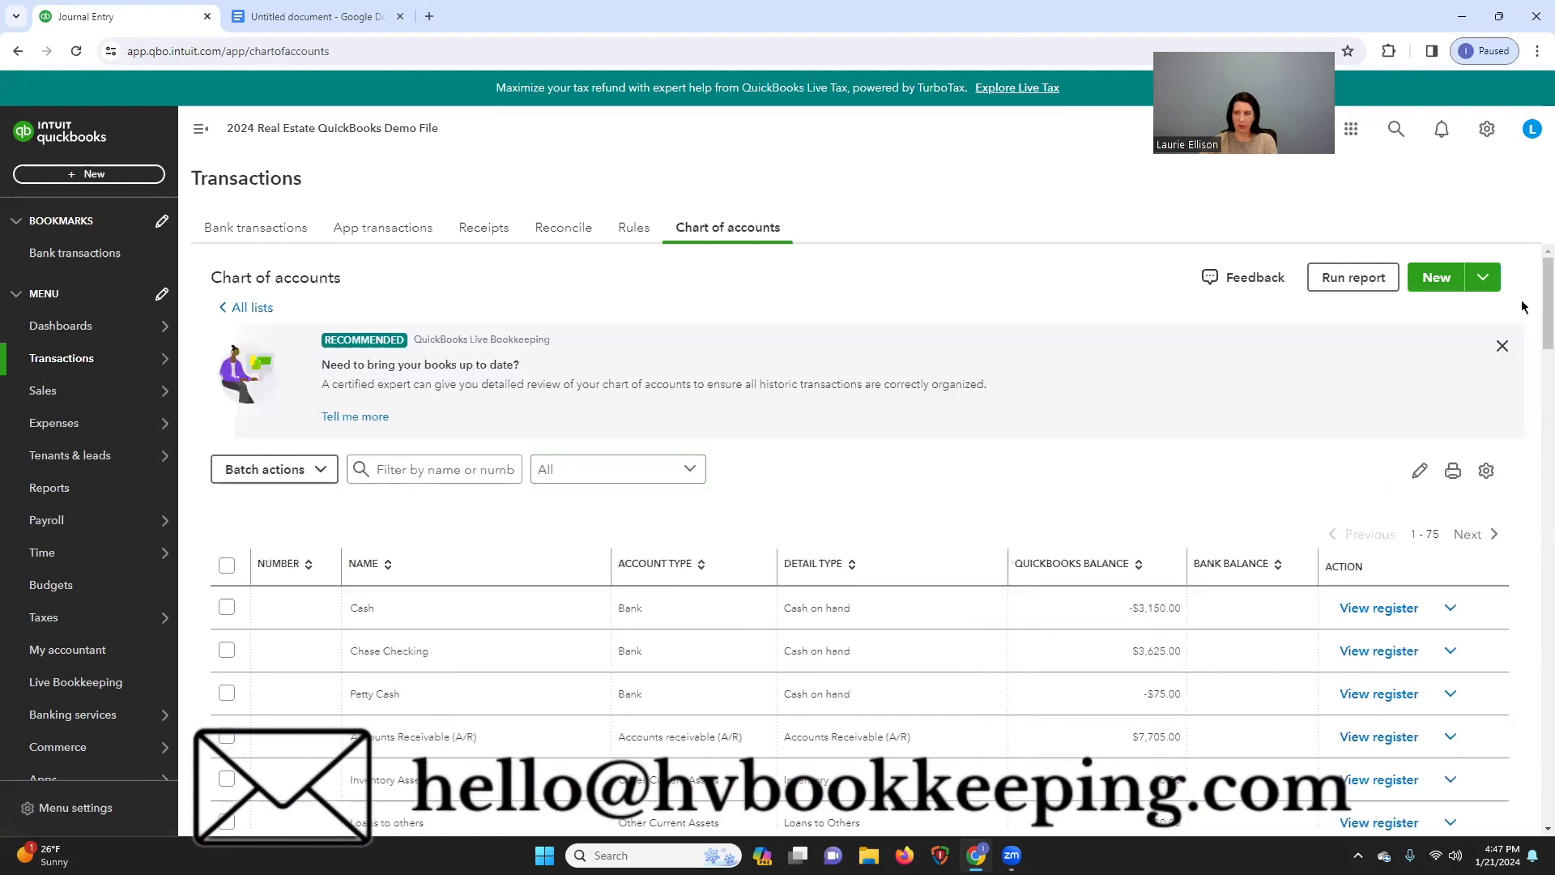
{"action": "left_click", "coordinate": [1436, 277]}
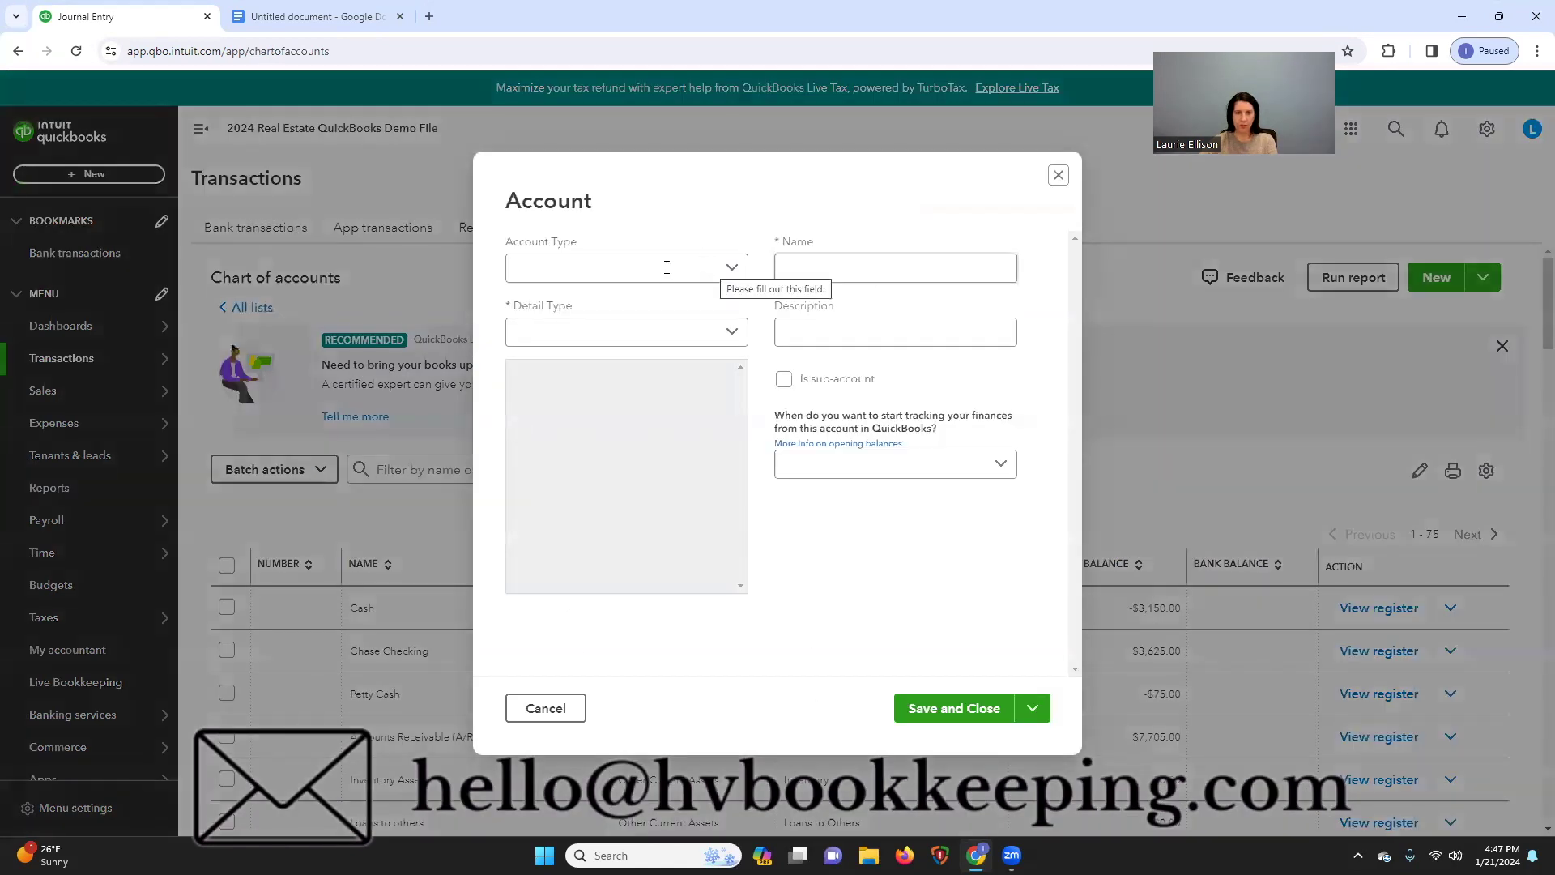
{"action": "left_click", "coordinate": [732, 268]}
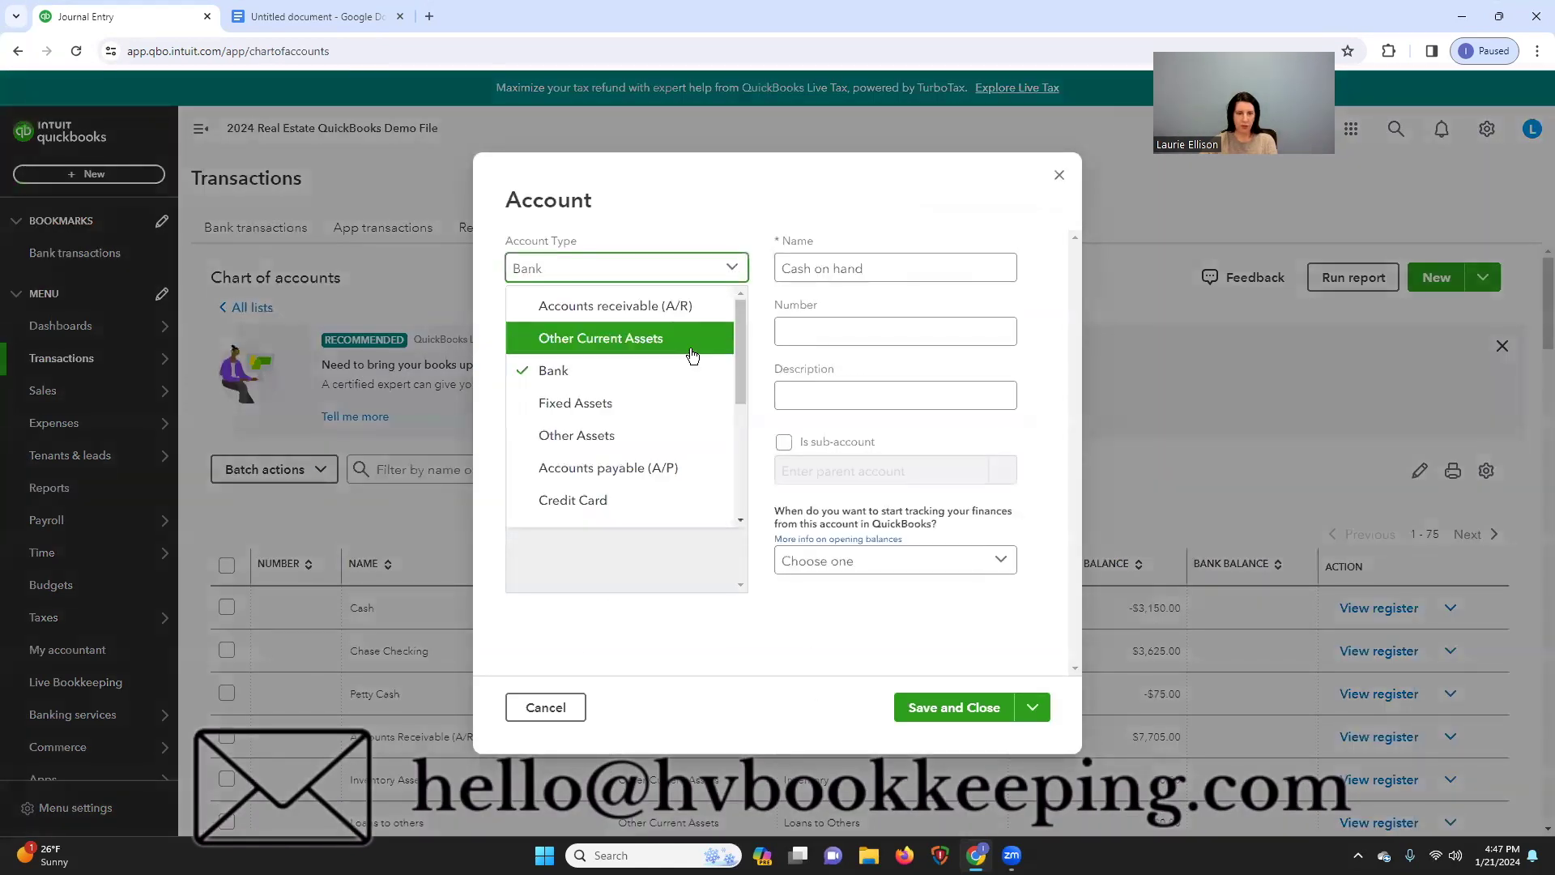
{"action": "scroll", "coordinate": [687, 403], "scroll_direction": "down", "scroll_amount": 2}
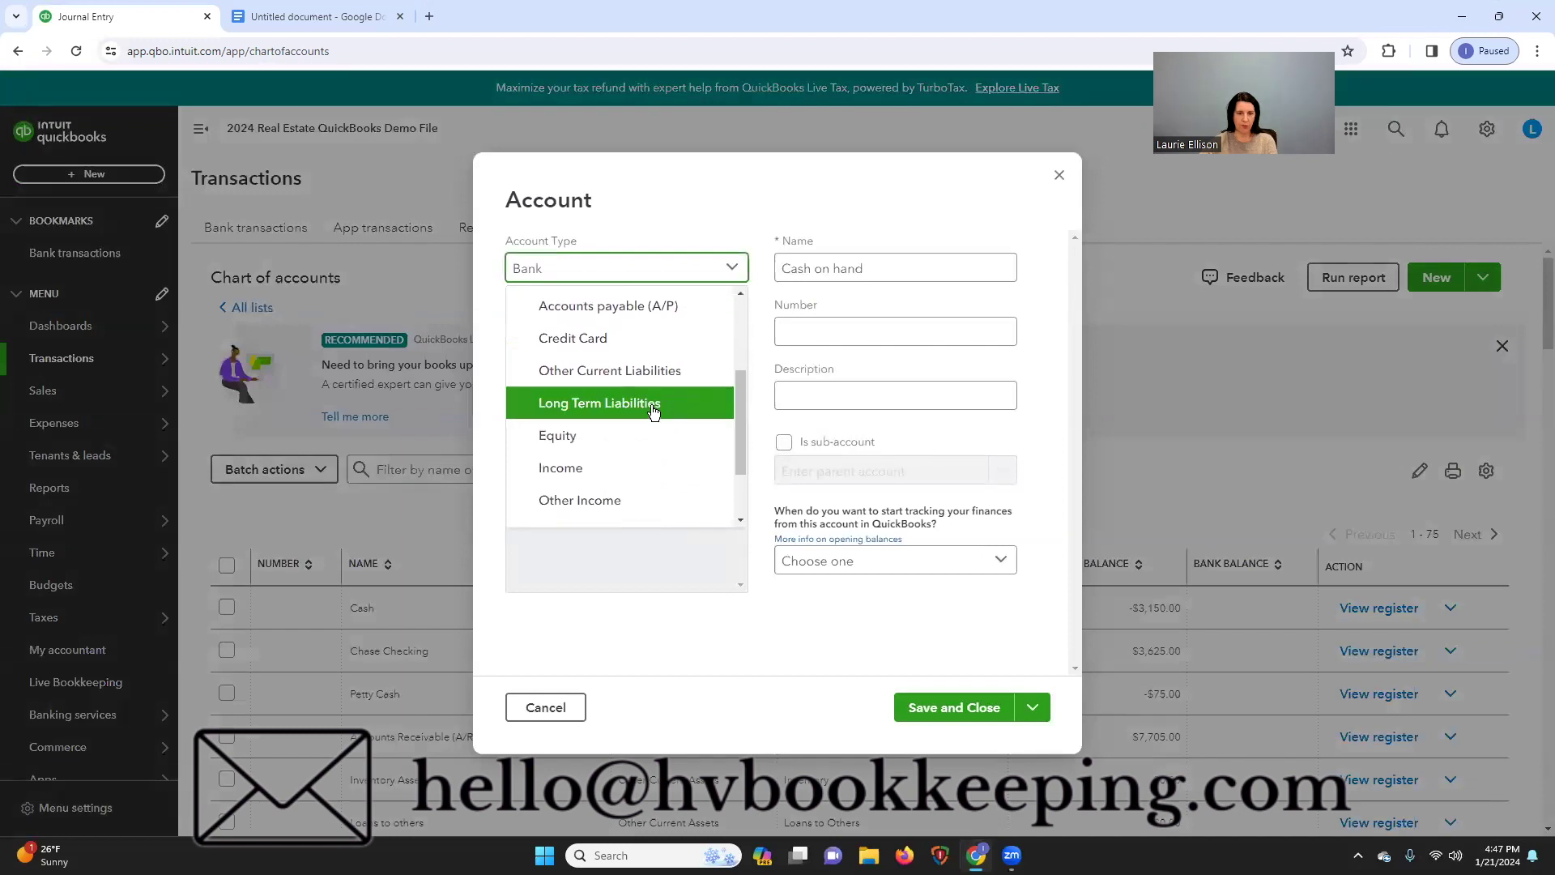
{"action": "left_click", "coordinate": [654, 405]}
{"action": "left_click", "coordinate": [666, 334]}
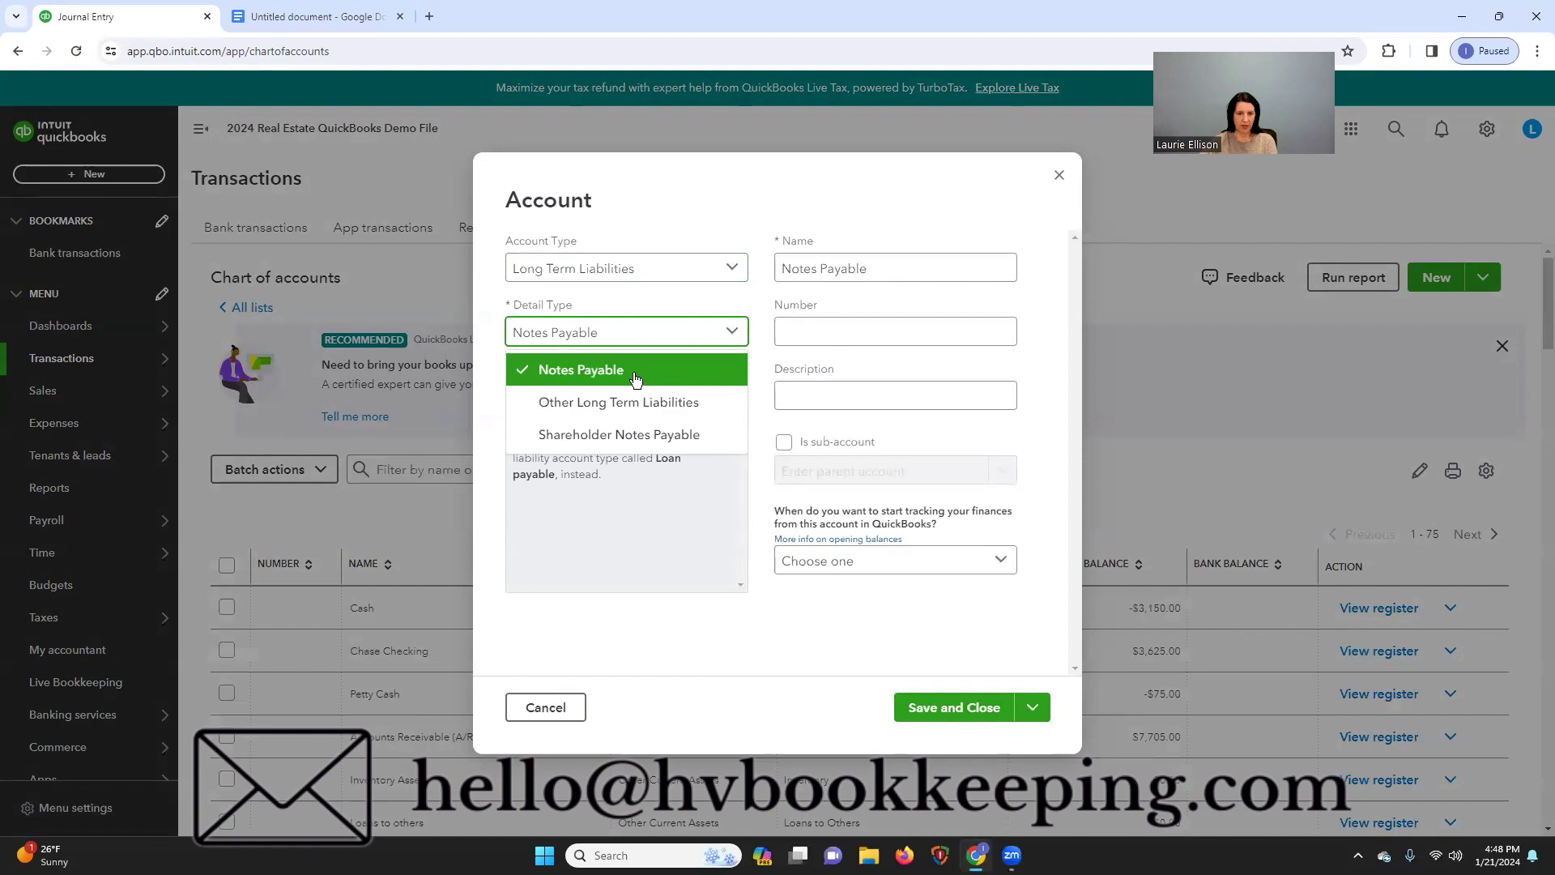
{"action": "left_click", "coordinate": [600, 370]}
{"action": "left_click", "coordinate": [679, 276]}
{"action": "scroll", "coordinate": [680, 397], "scroll_direction": "down", "scroll_amount": 2}
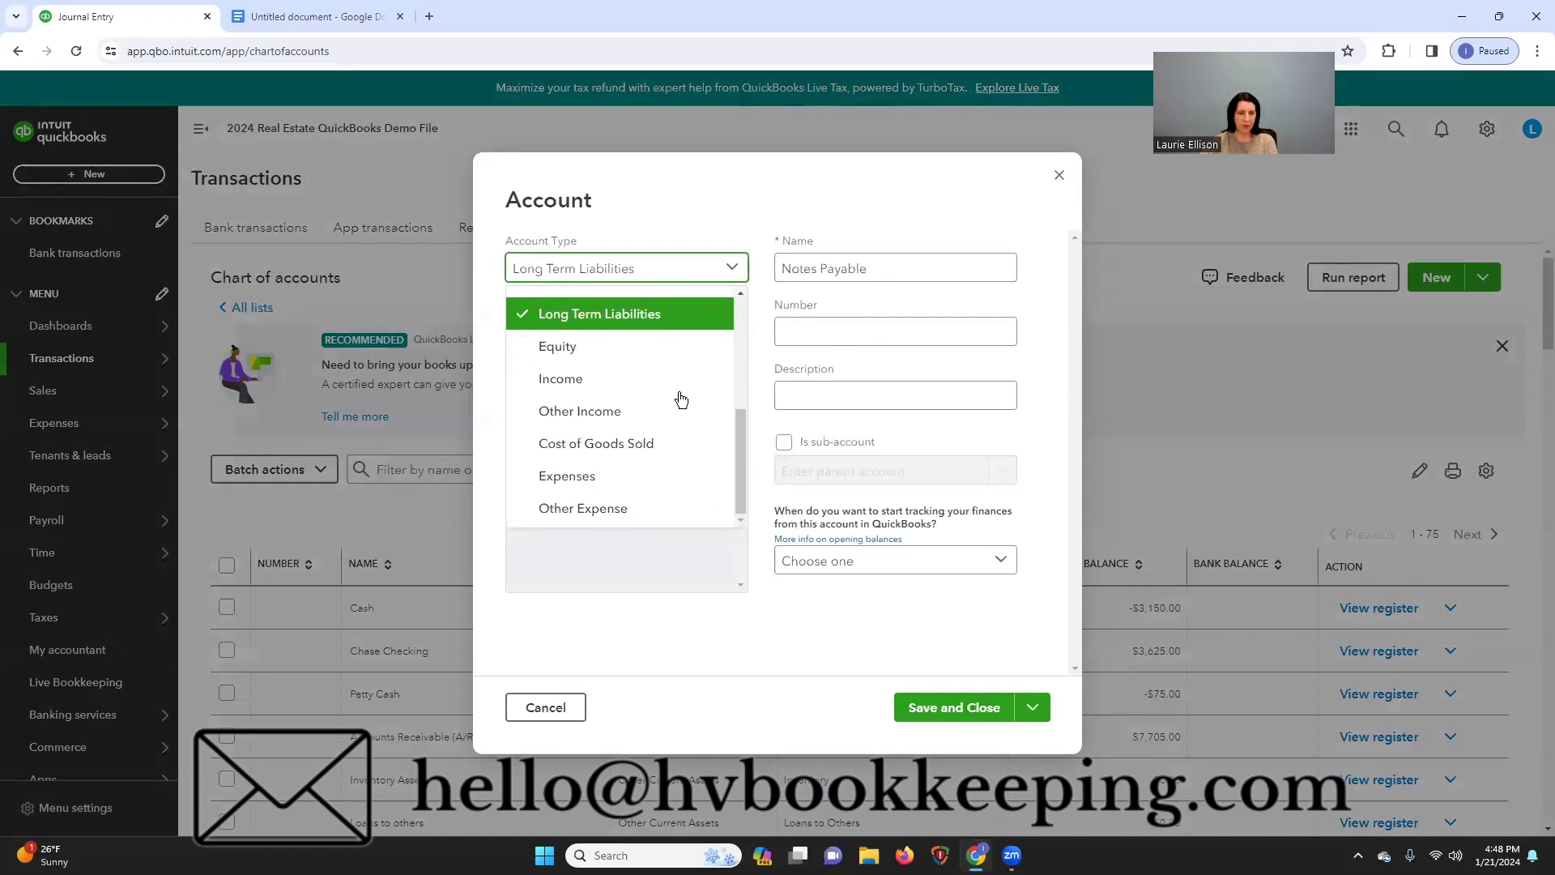
{"action": "scroll", "coordinate": [681, 400], "scroll_direction": "up", "scroll_amount": 4}
{"action": "scroll", "coordinate": [681, 401], "scroll_direction": "down", "scroll_amount": 2}
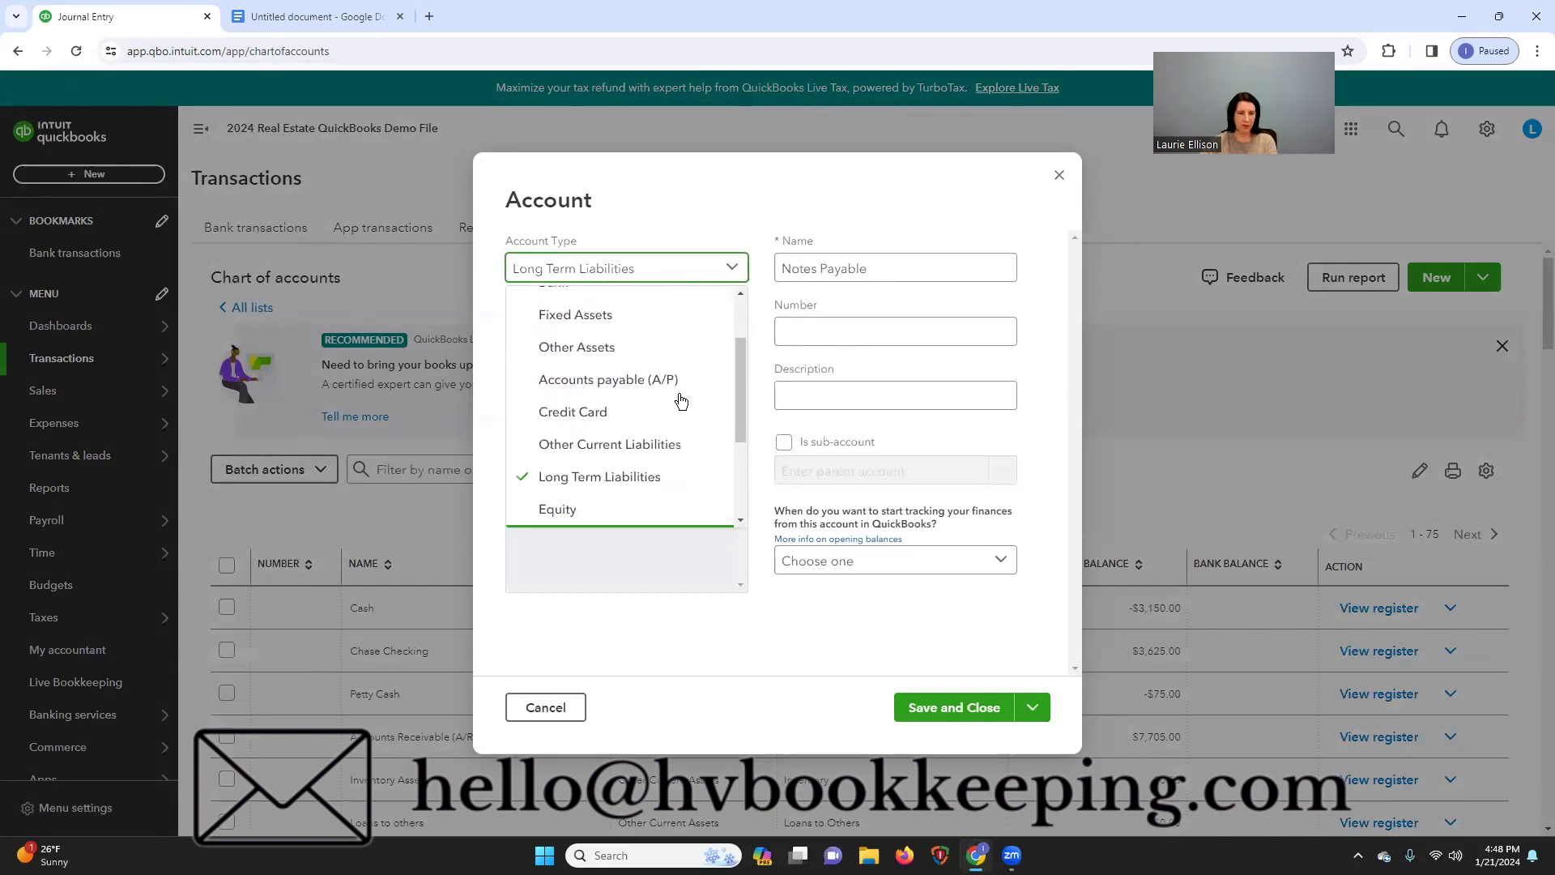
{"action": "left_click", "coordinate": [661, 405]}
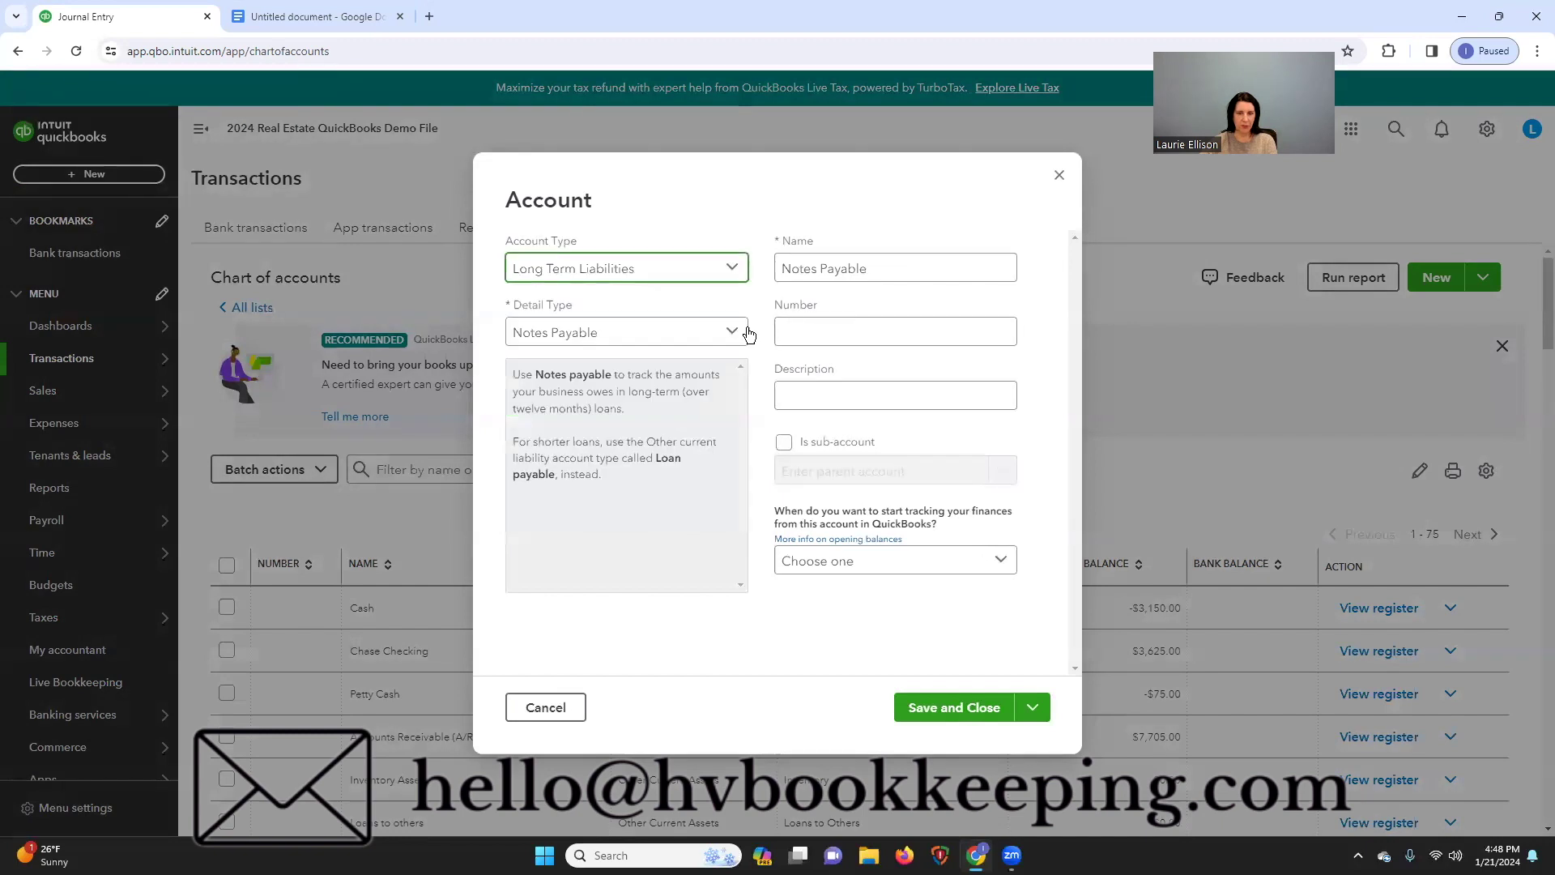
{"action": "left_click", "coordinate": [693, 332]}
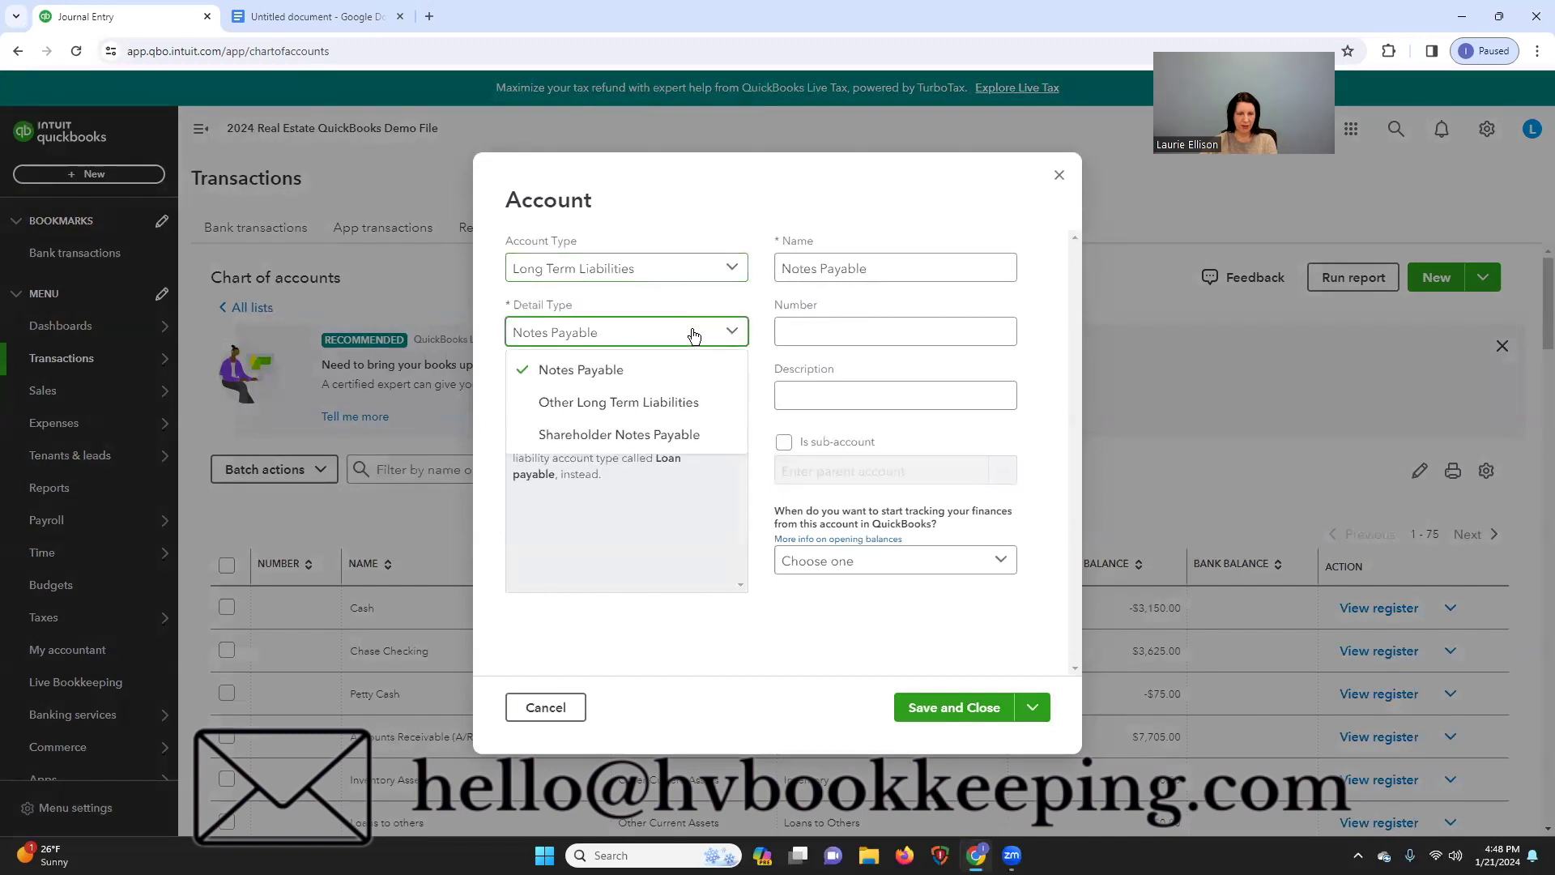
{"action": "left_click", "coordinate": [683, 409]}
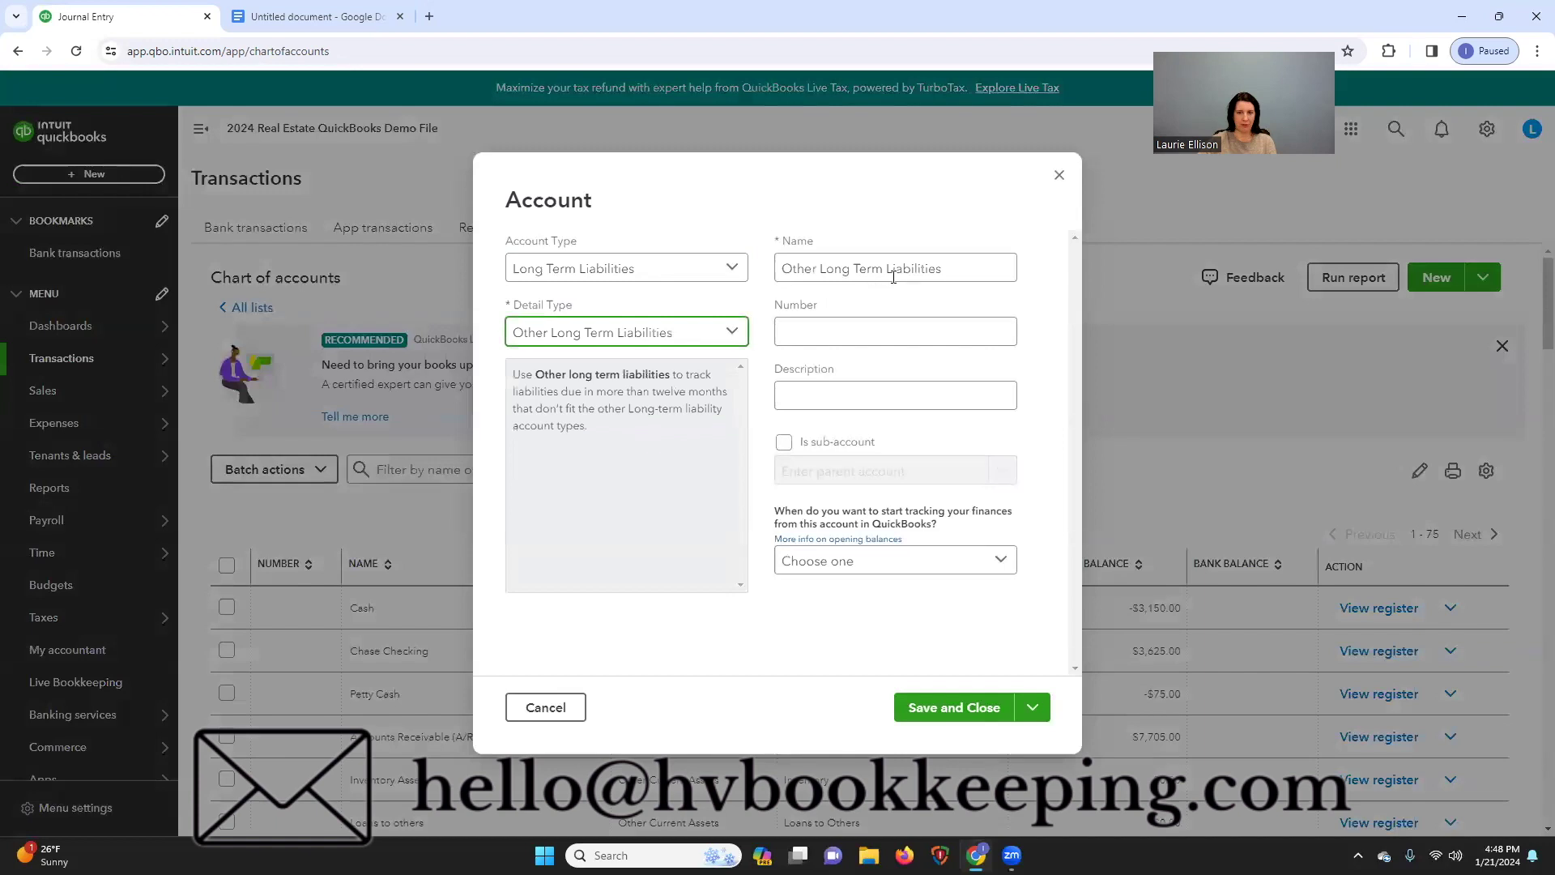
{"action": "left_click", "coordinate": [678, 337]}
{"action": "left_click", "coordinate": [662, 361]}
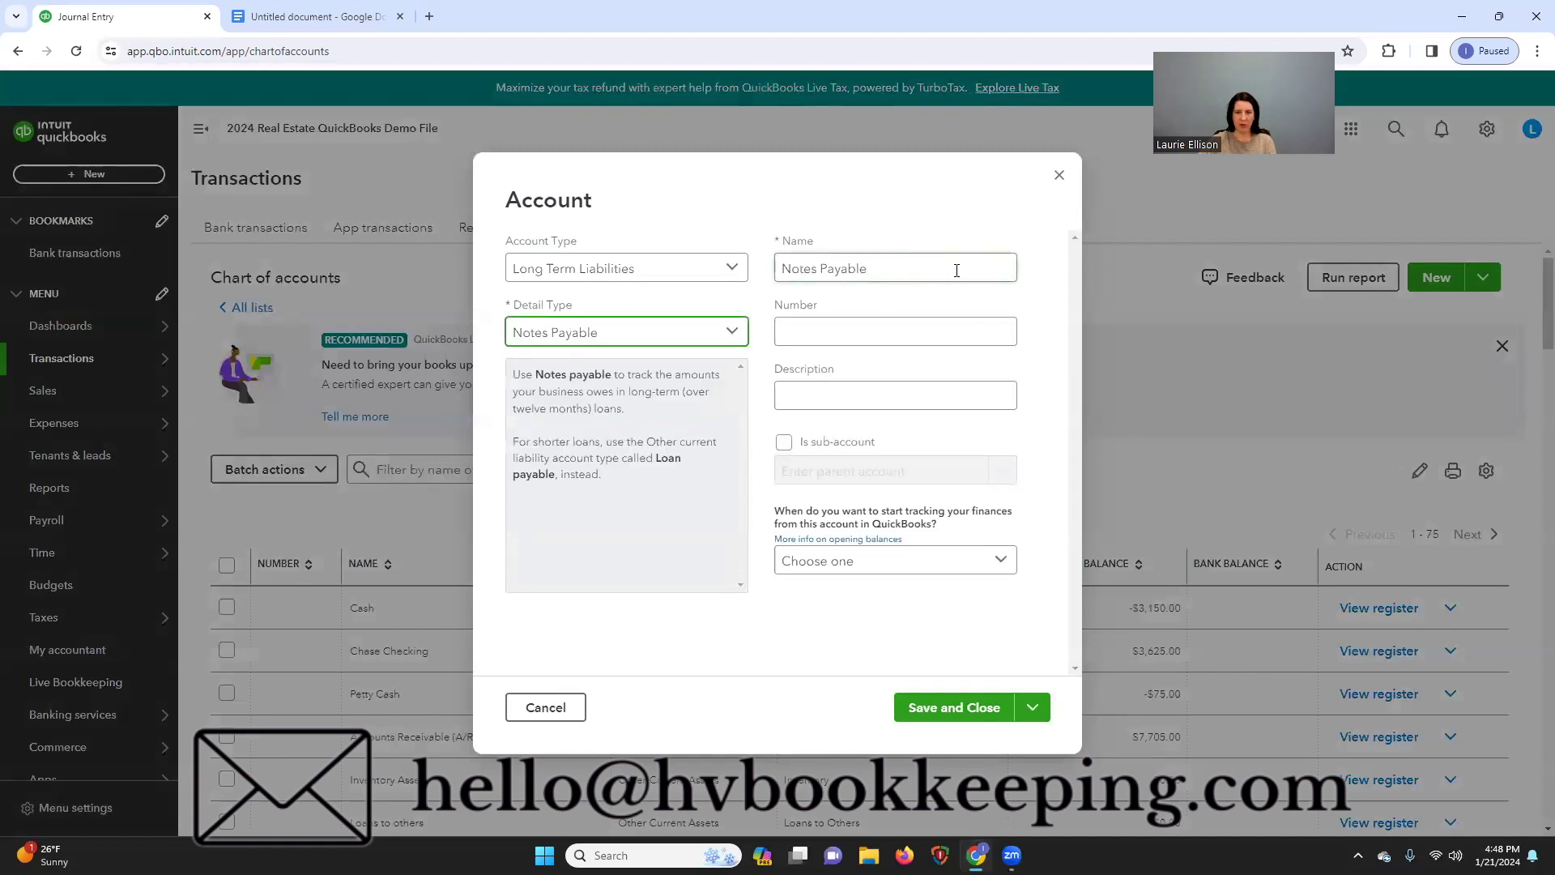
Step: Name the account 'Chase Mortgage - 123 Main St.' and save it
{"action": "left_click", "coordinate": [926, 270]}
{"action": "left_click_drag", "start_coordinate": [925, 271], "coordinate": [748, 271]}
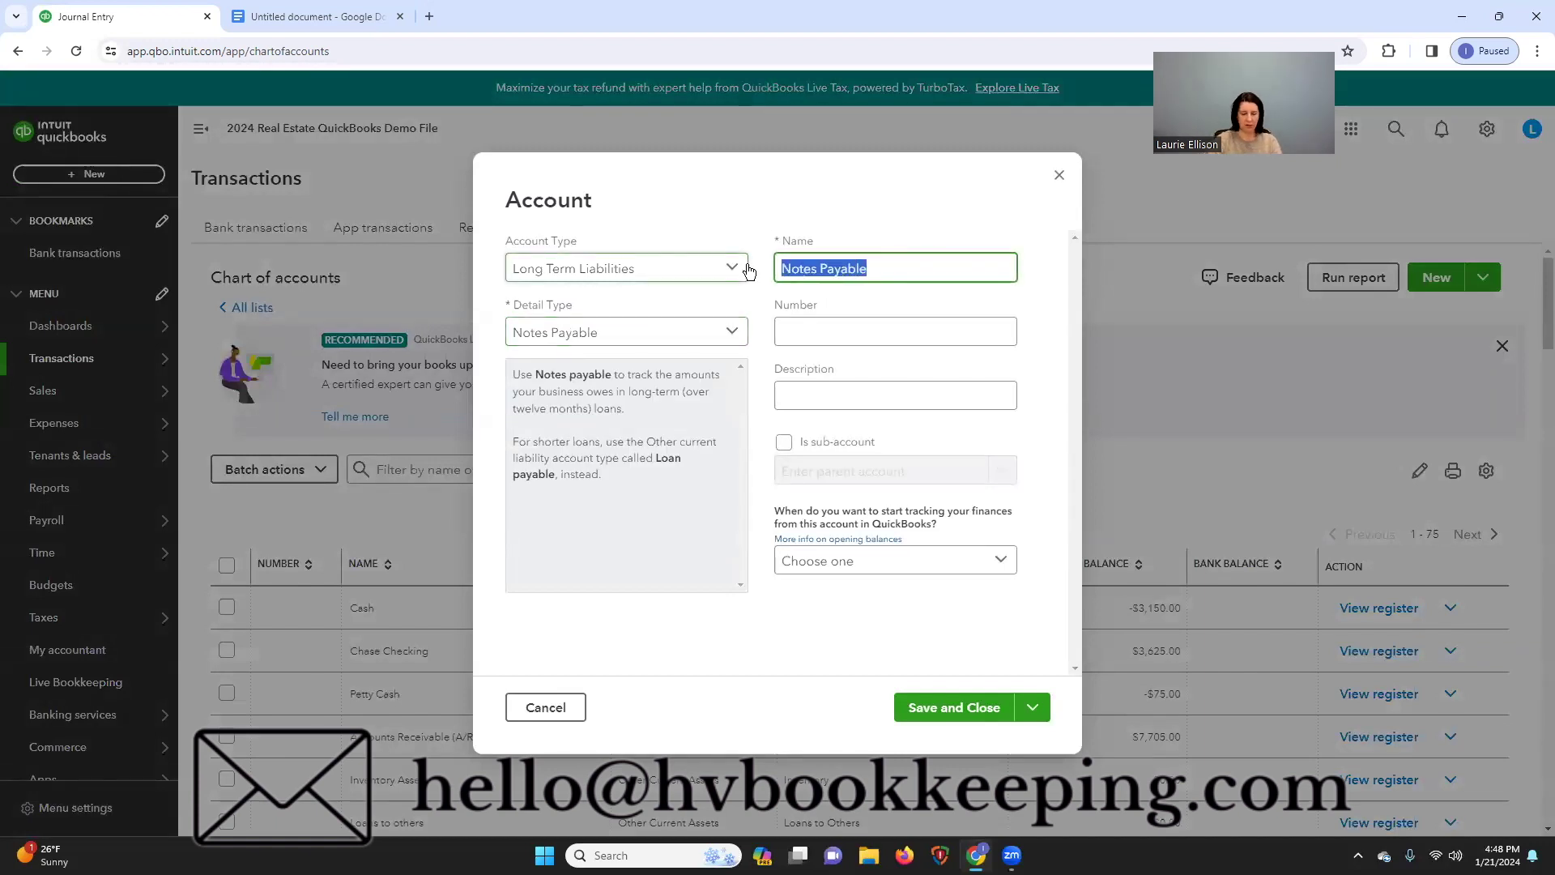
{"action": "type", "text": "Chase Mort"}
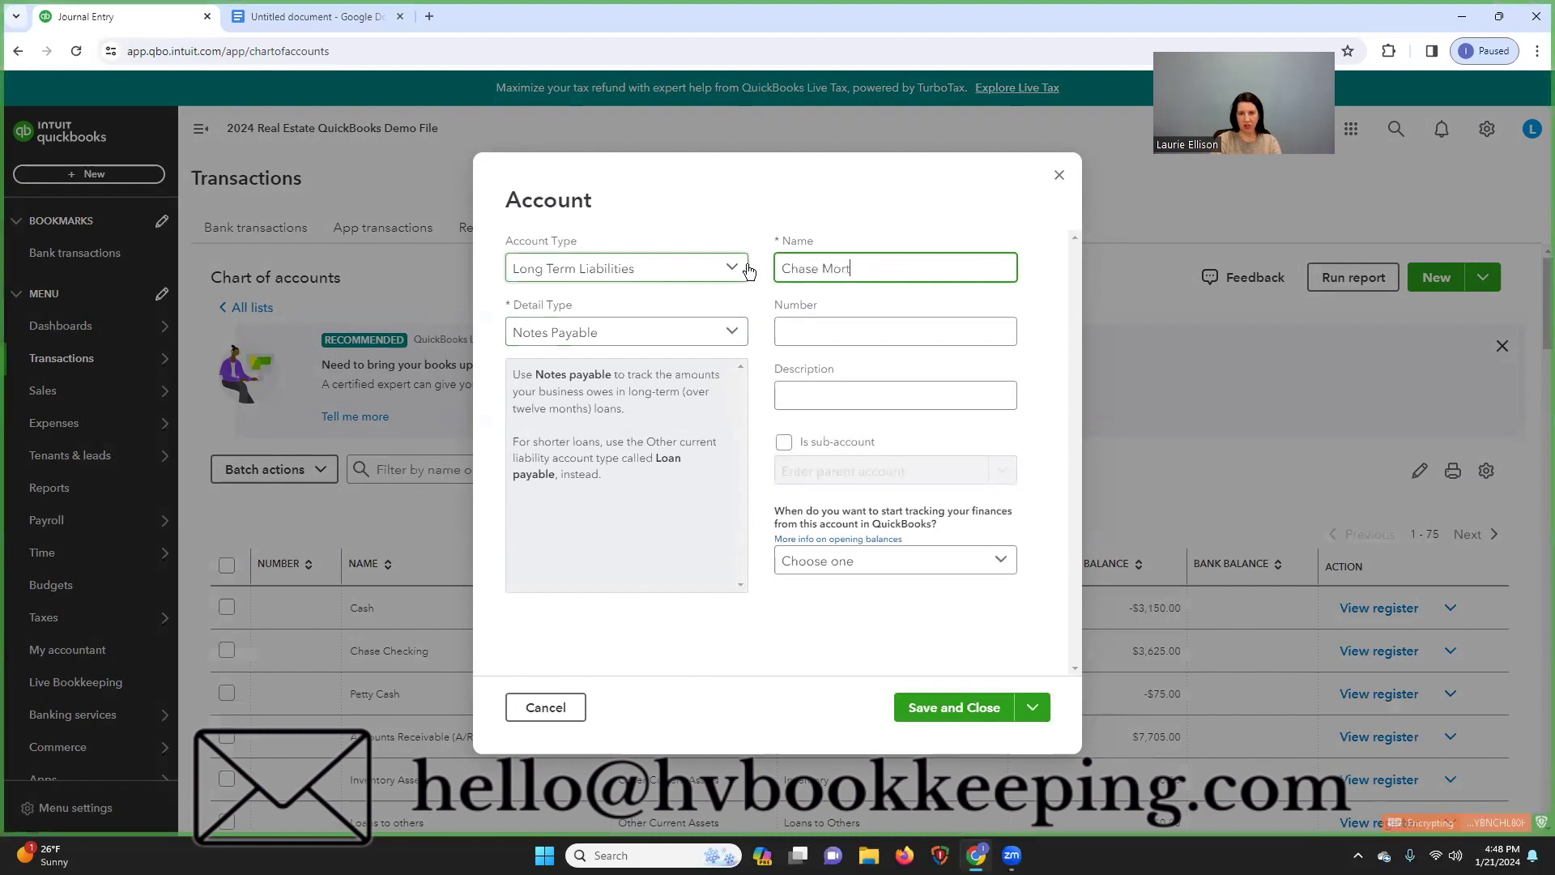
{"action": "type", "text": "gage"}
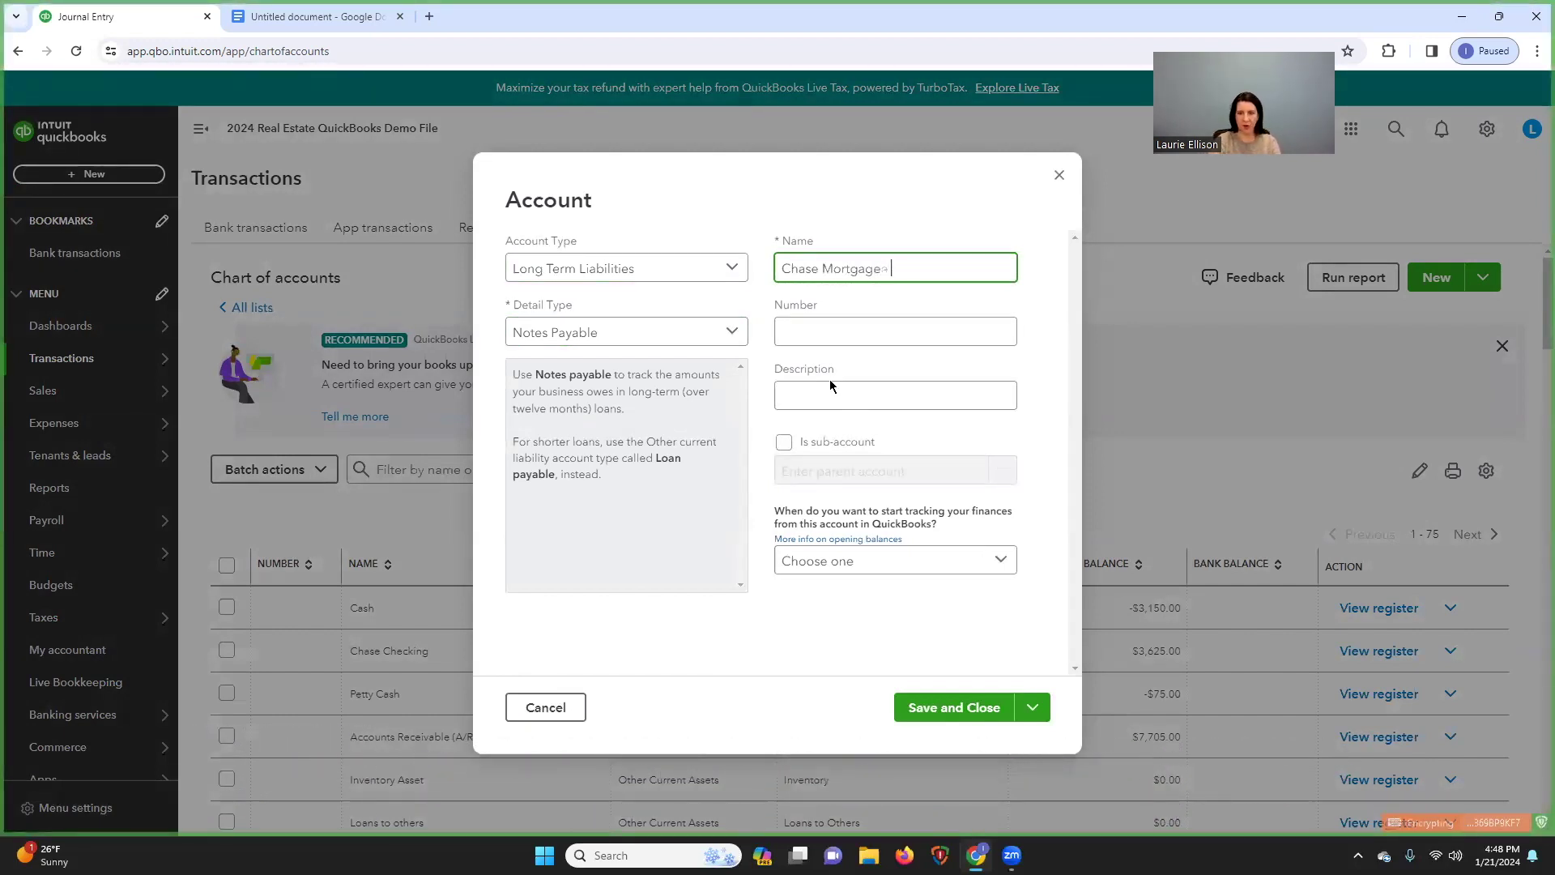
{"action": "type", "text": " - 123 Main"}
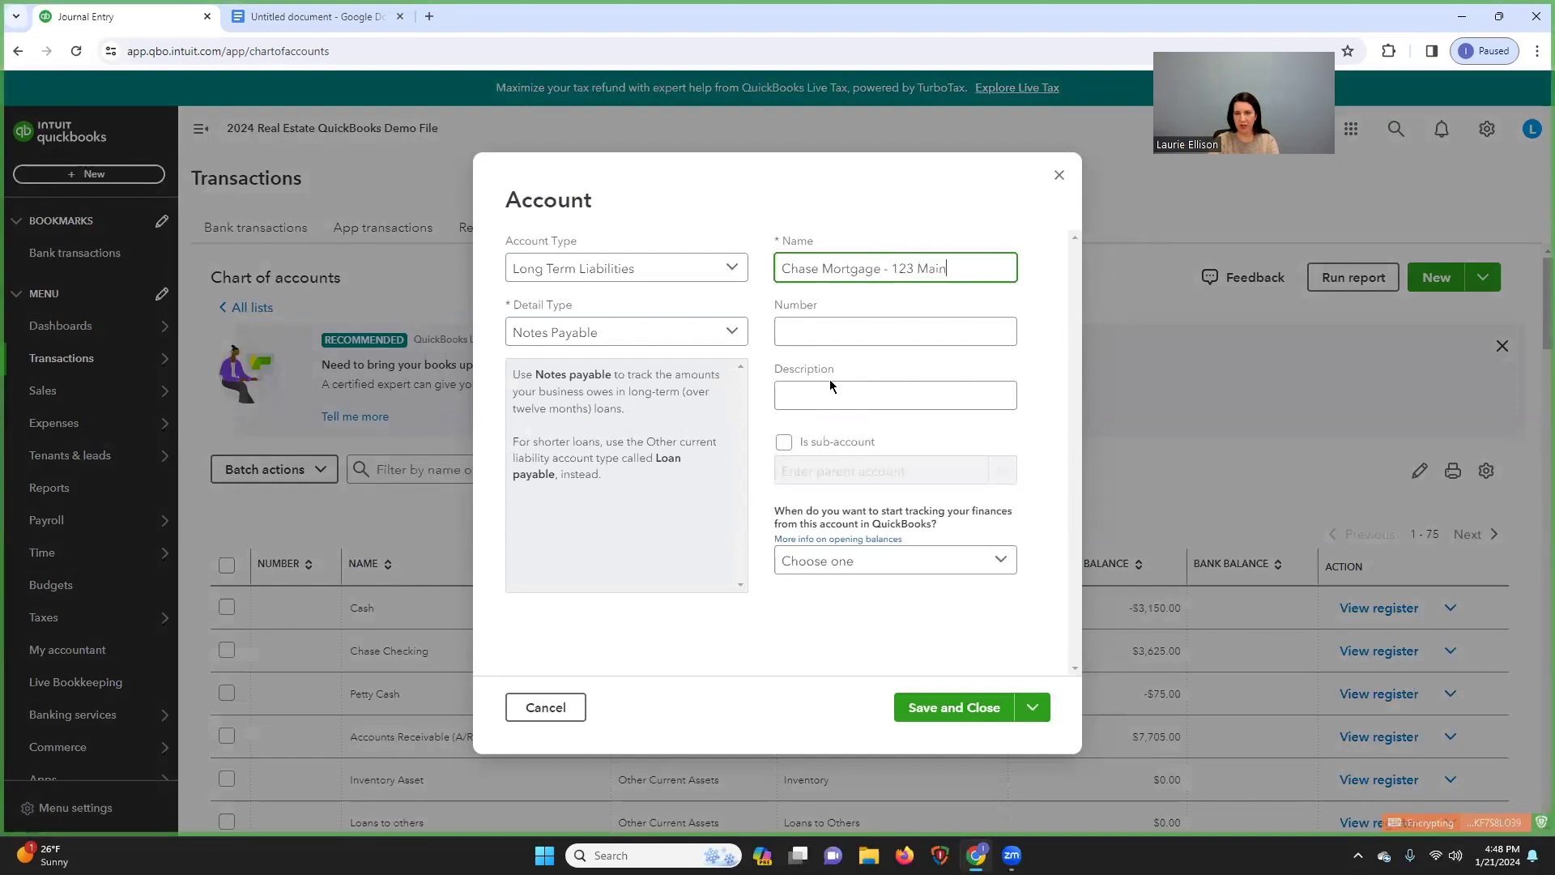
{"action": "type", "text": " St."}
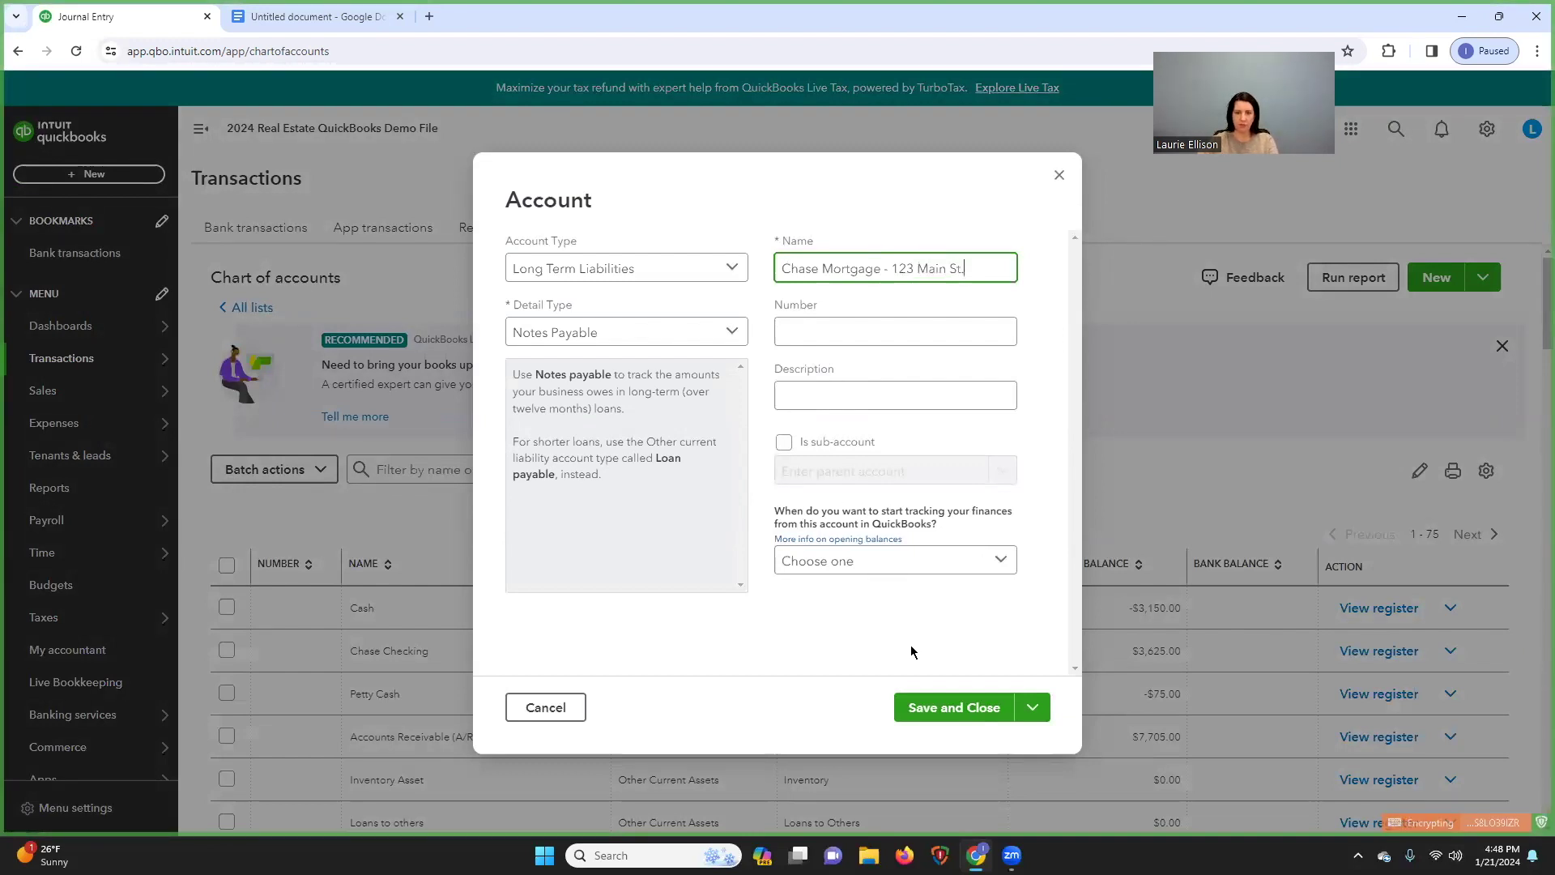
{"action": "left_click", "coordinate": [964, 709]}
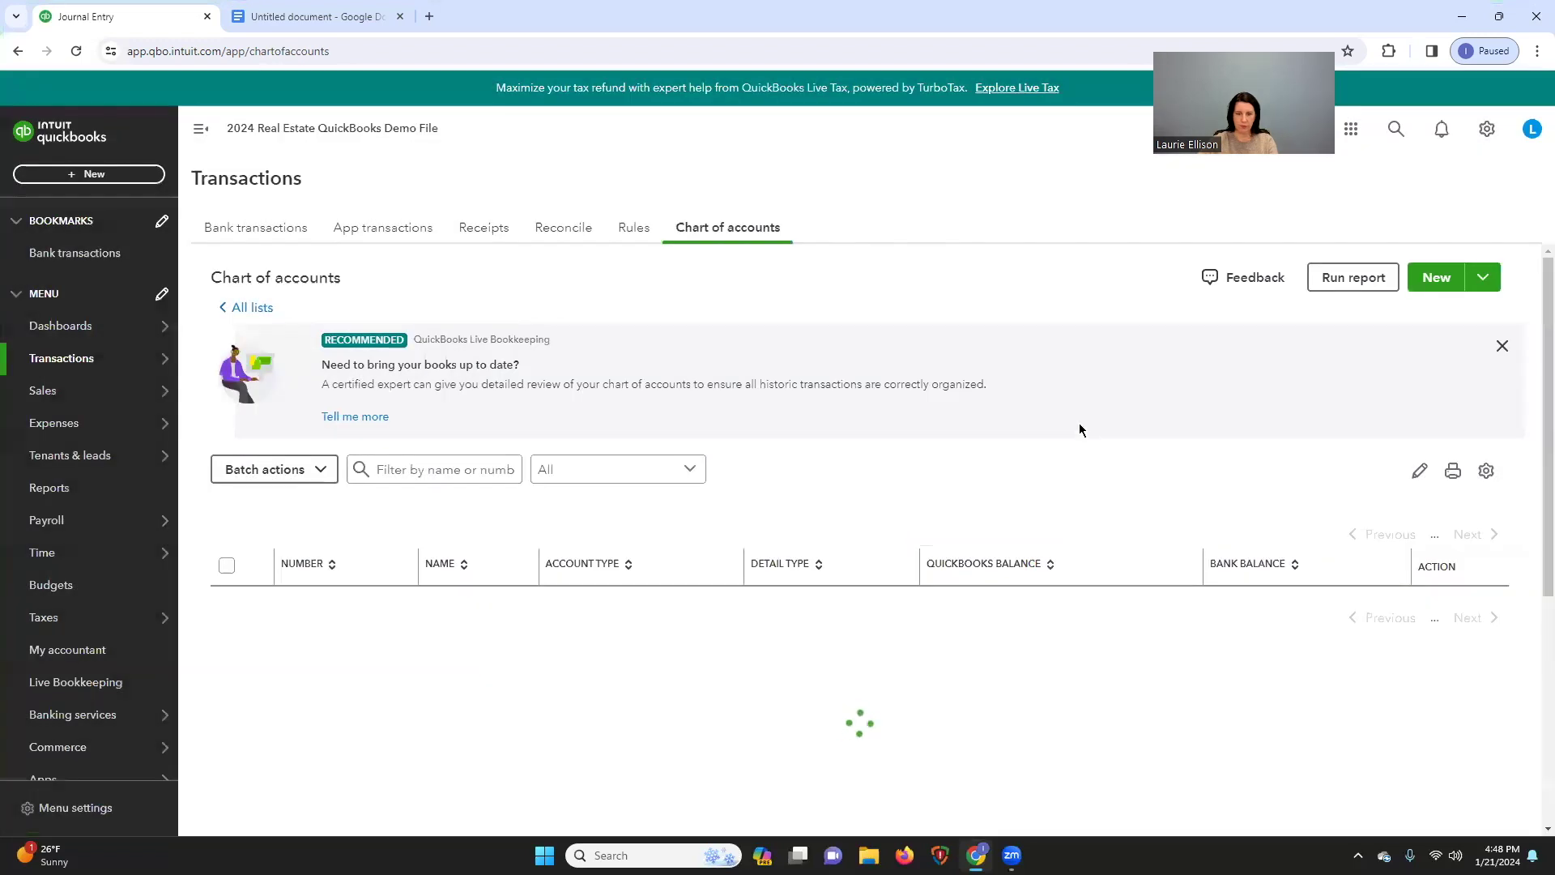
Step: Filter the chart of accounts by 'chase' and open the Chase Mortgage - 123 Main St. register
{"action": "left_click", "coordinate": [413, 468]}
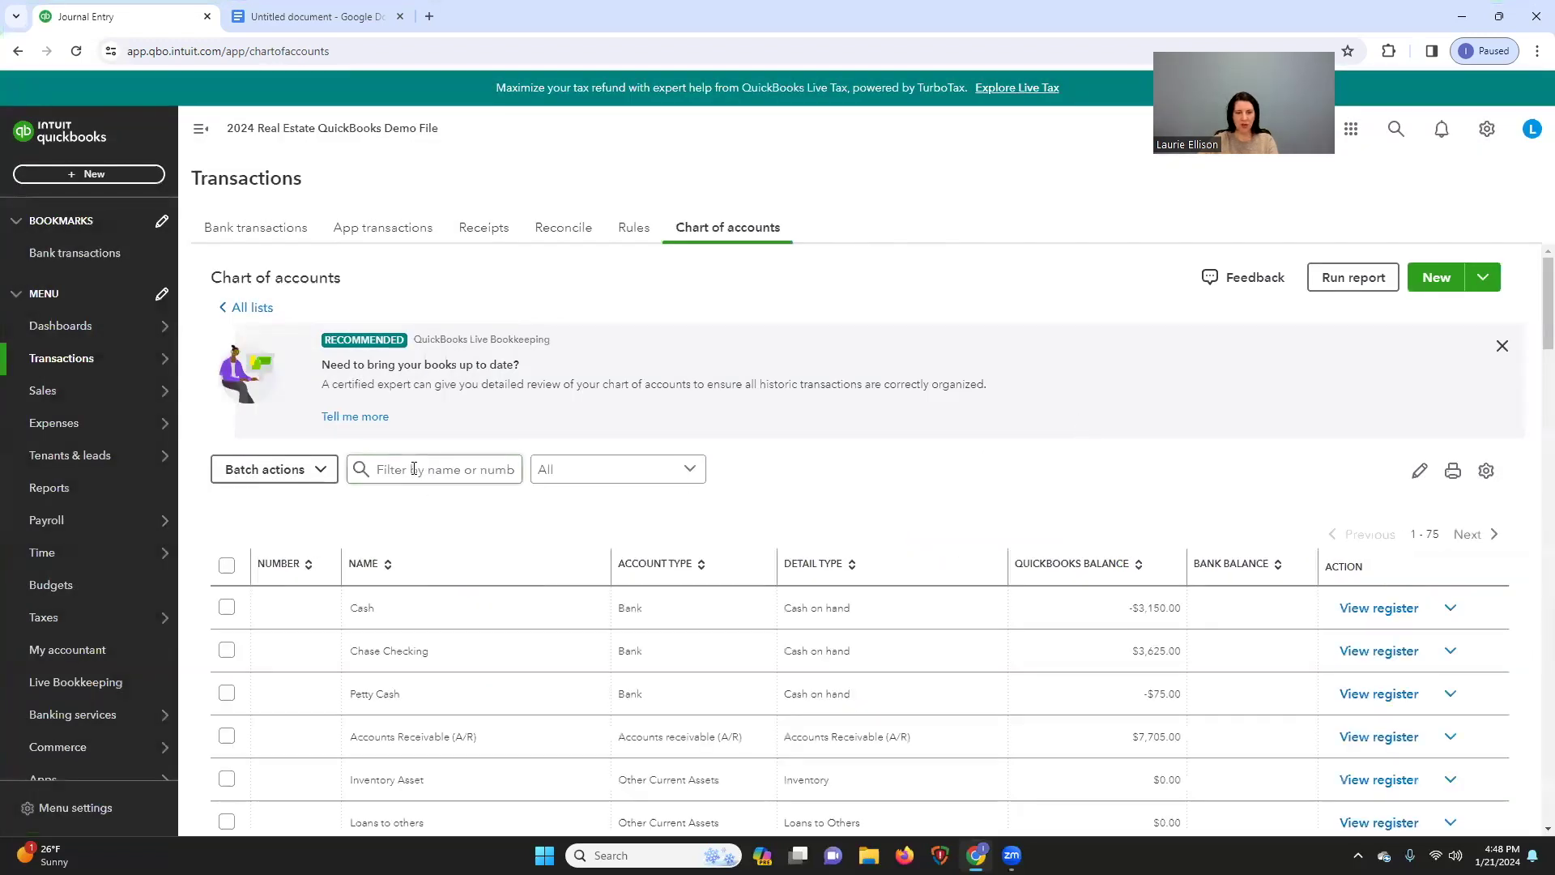
{"action": "type", "text": "chase"}
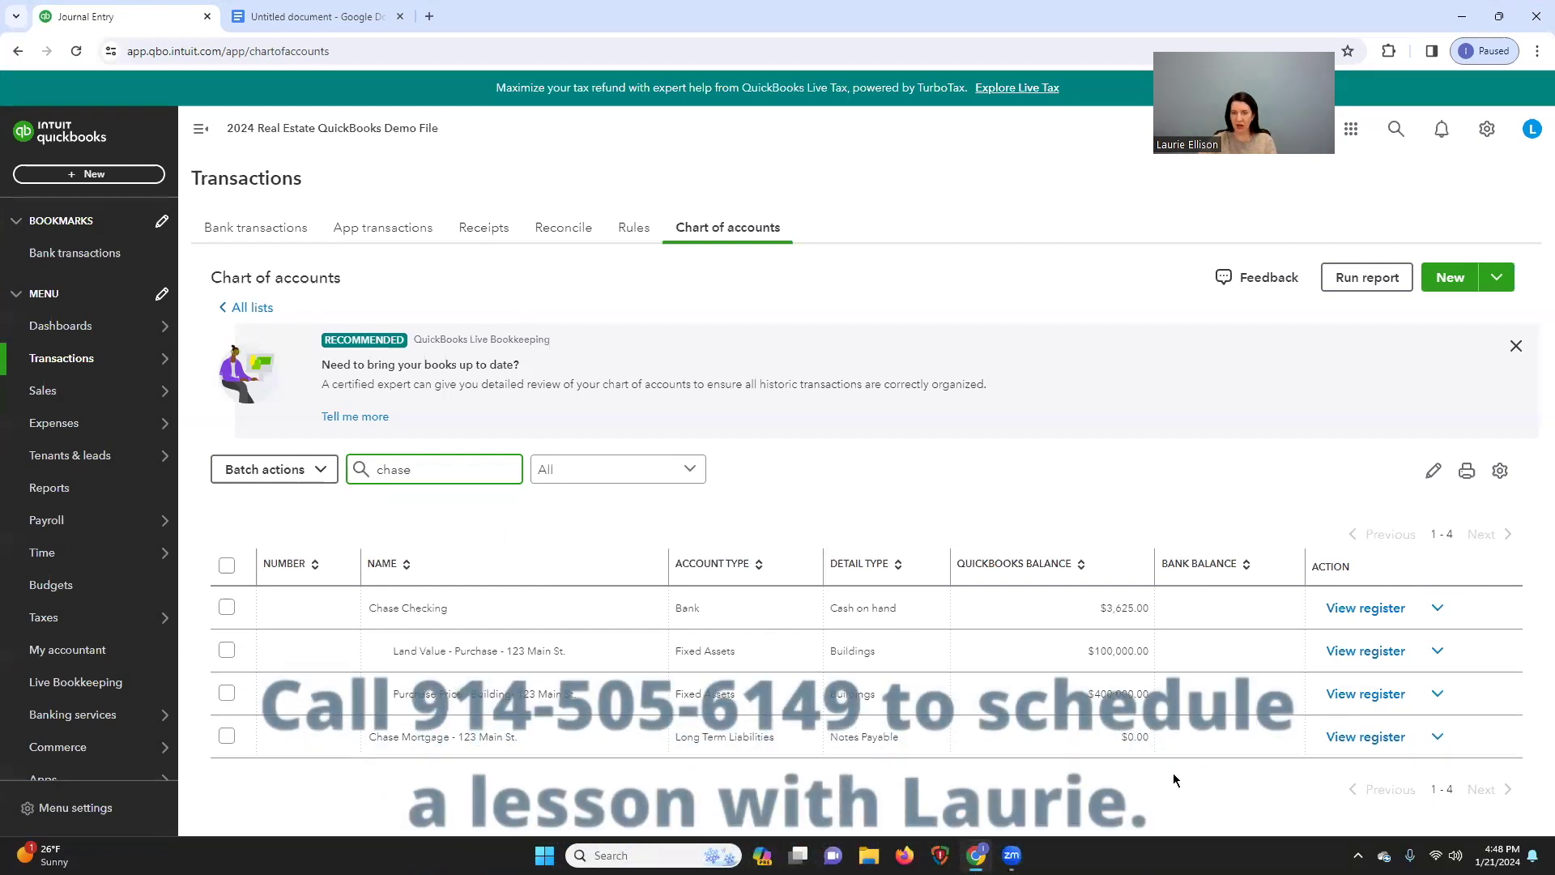
{"action": "left_click", "coordinate": [1368, 739]}
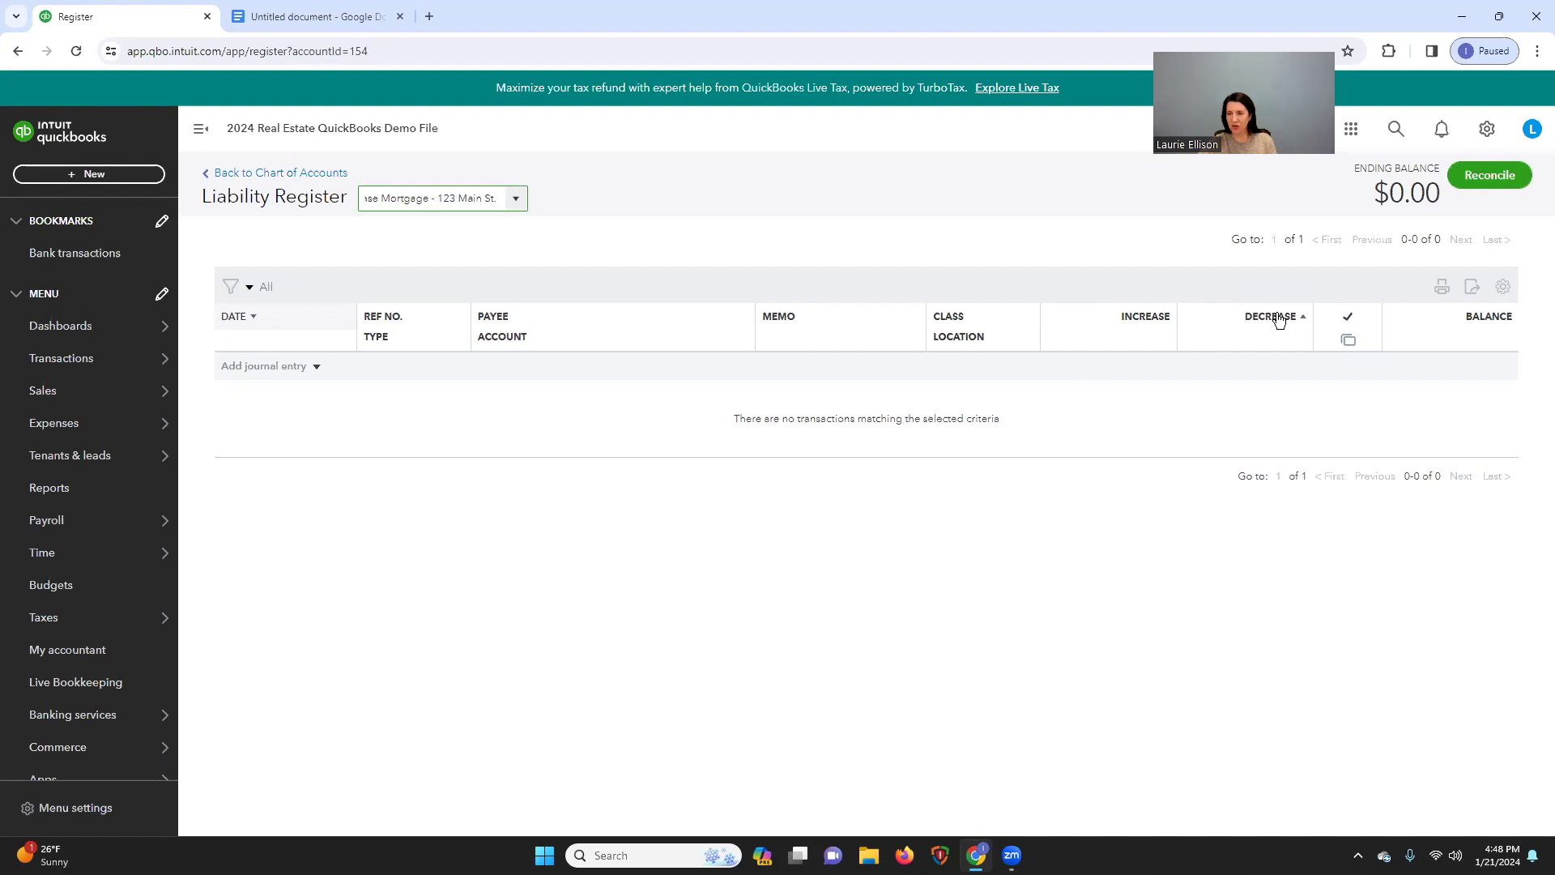
Step: Record a 12/31/2023 journal entry increasing Chase Mortgage by 300,000 against Opening balance equity
{"action": "left_click", "coordinate": [262, 368]}
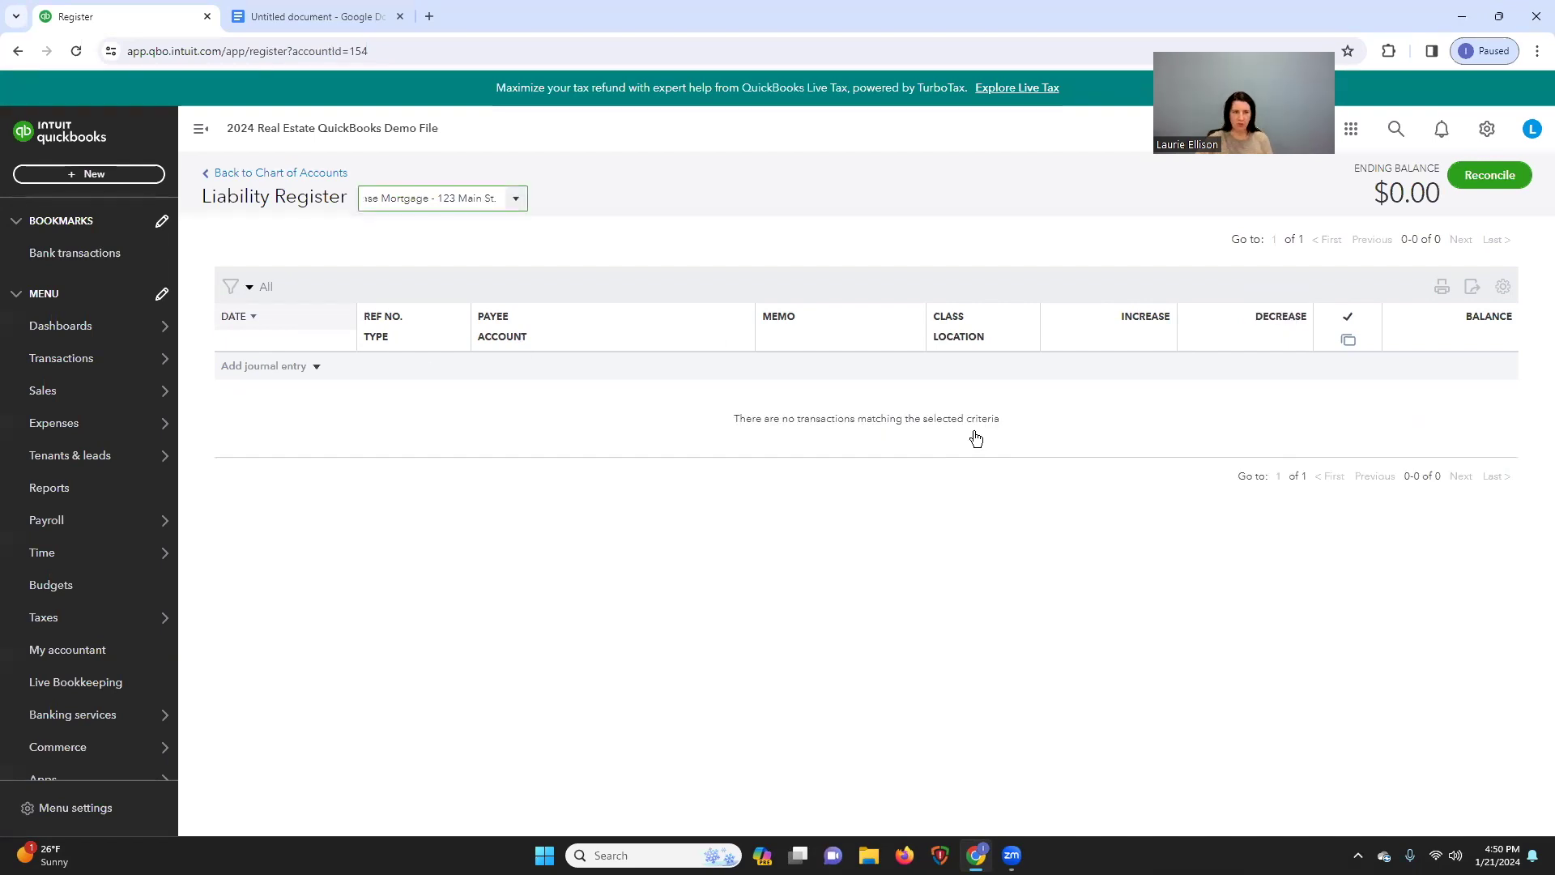
{"action": "left_click", "coordinate": [438, 198]}
{"action": "left_click", "coordinate": [276, 366]}
{"action": "type", "text": "12/31/2023"}
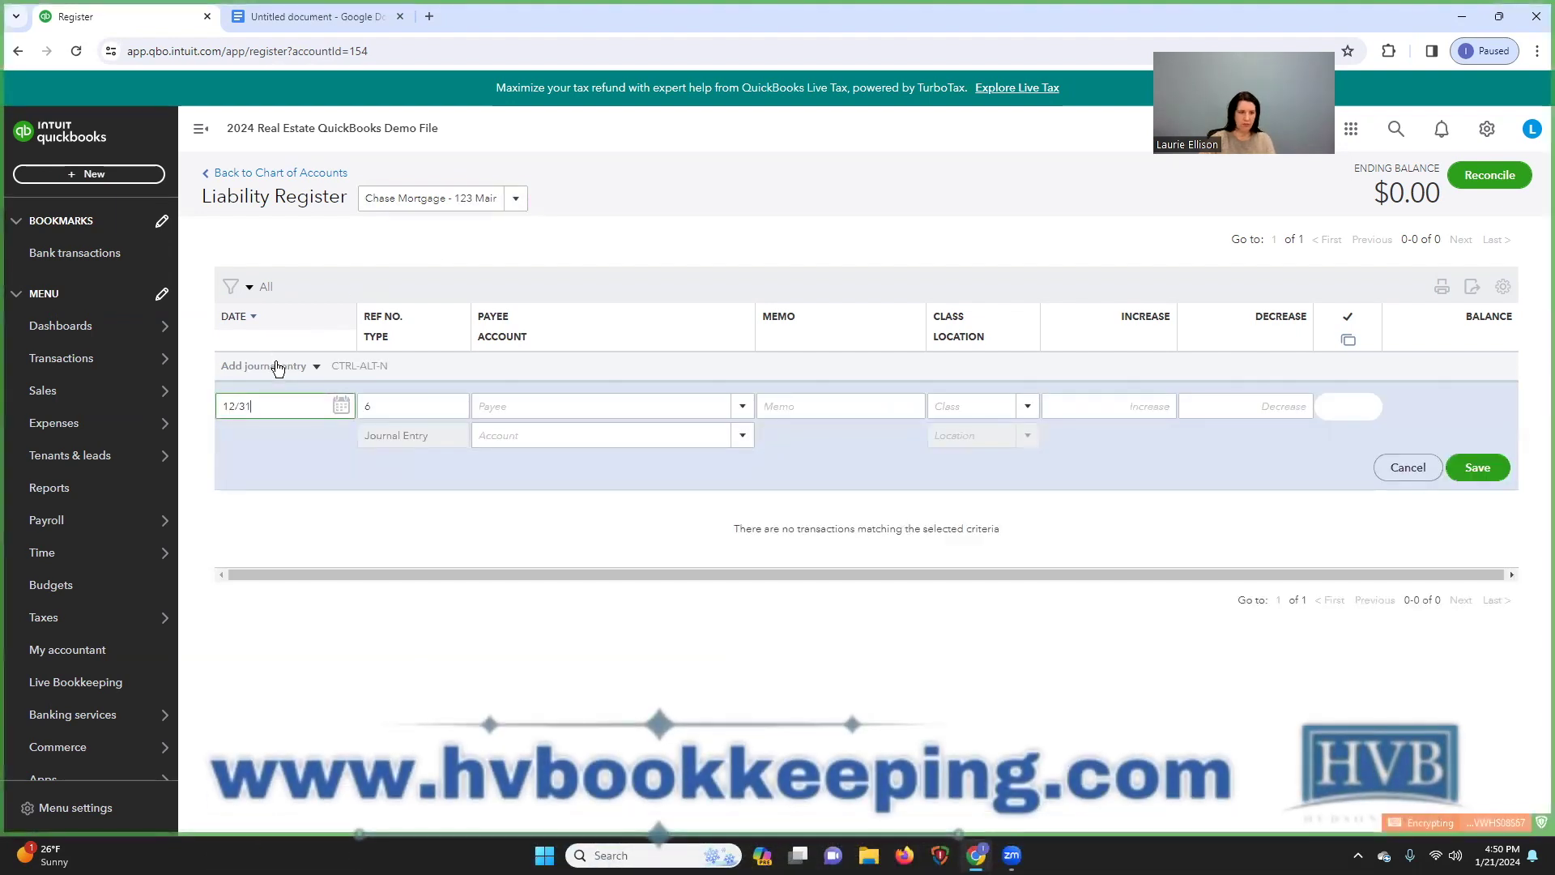
{"action": "key", "text": "Tab"}
{"action": "key", "text": "Tab"}
{"action": "key", "text": "Tab"}
{"action": "key", "text": "Tab"}
{"action": "key", "text": "Tab"}
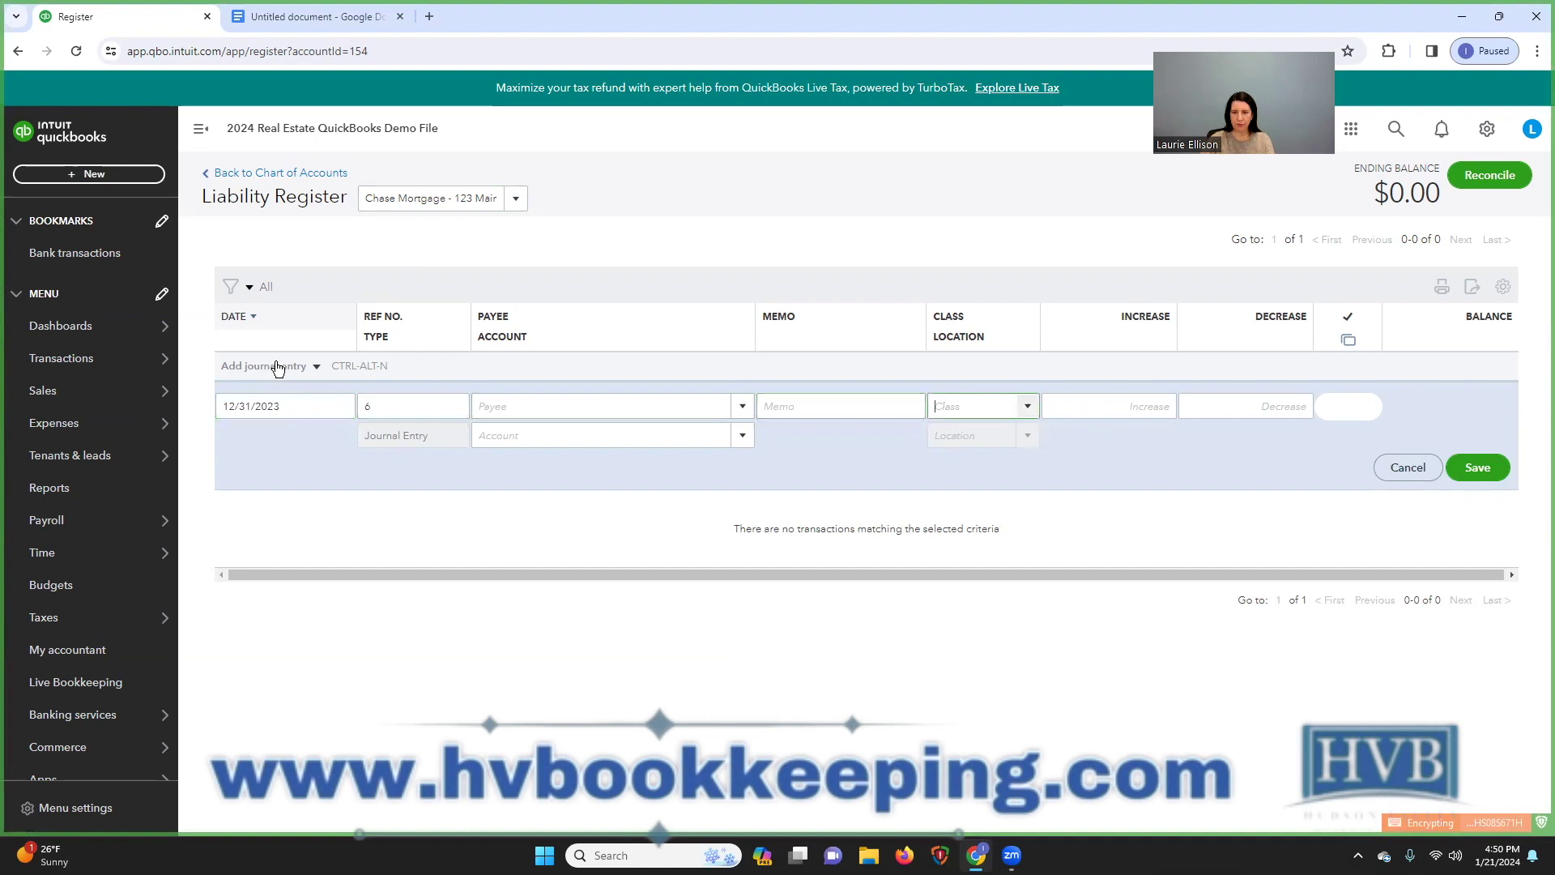
{"action": "type", "text": "300,000"}
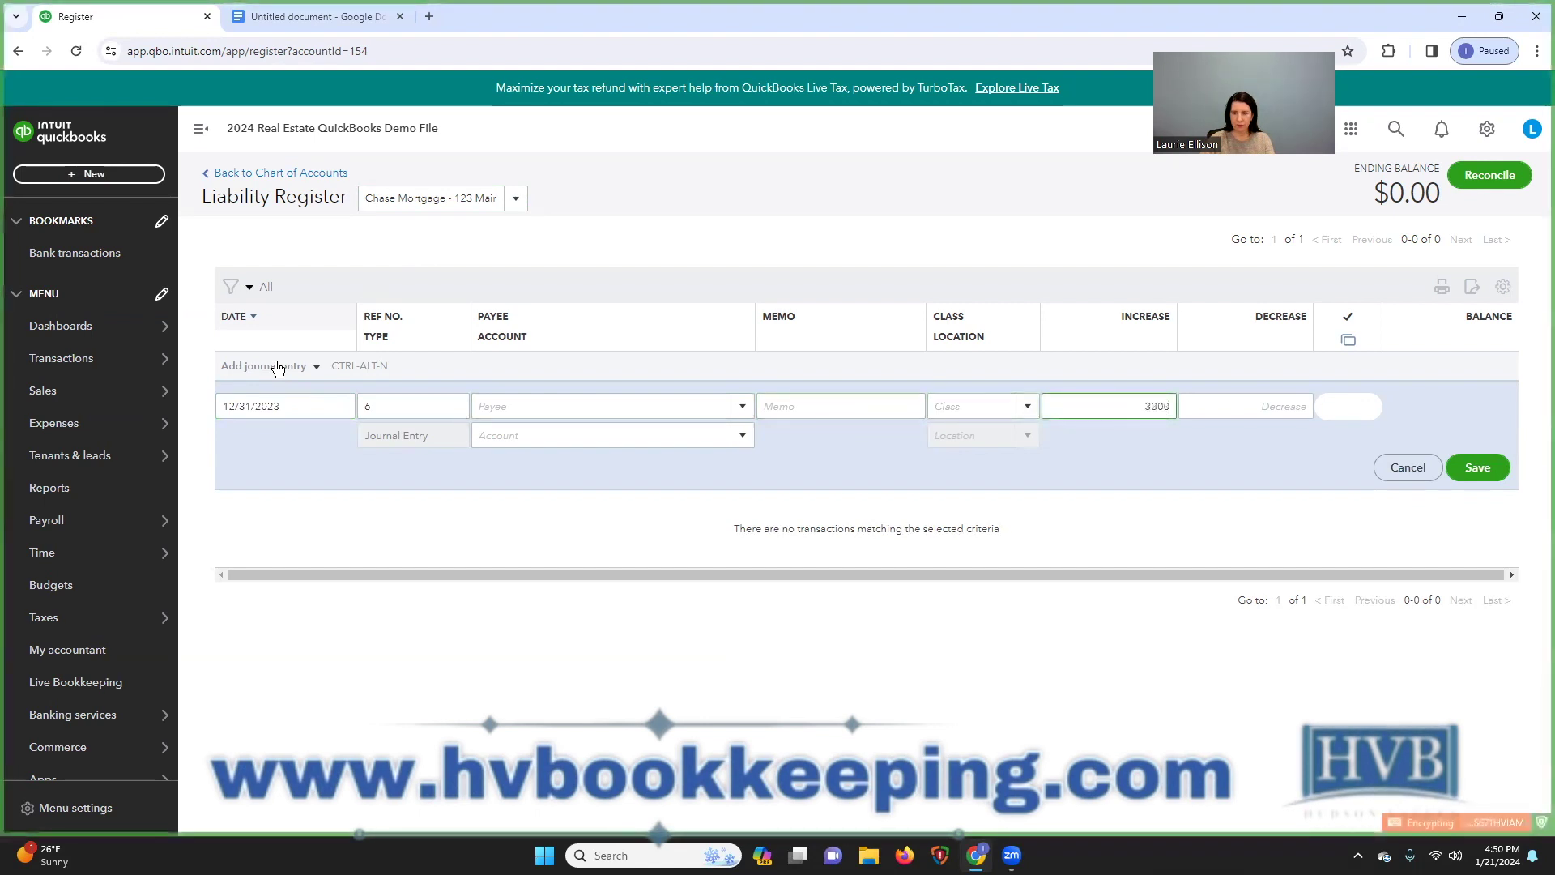
{"action": "key", "text": "Tab"}
{"action": "key", "text": "Tab"}
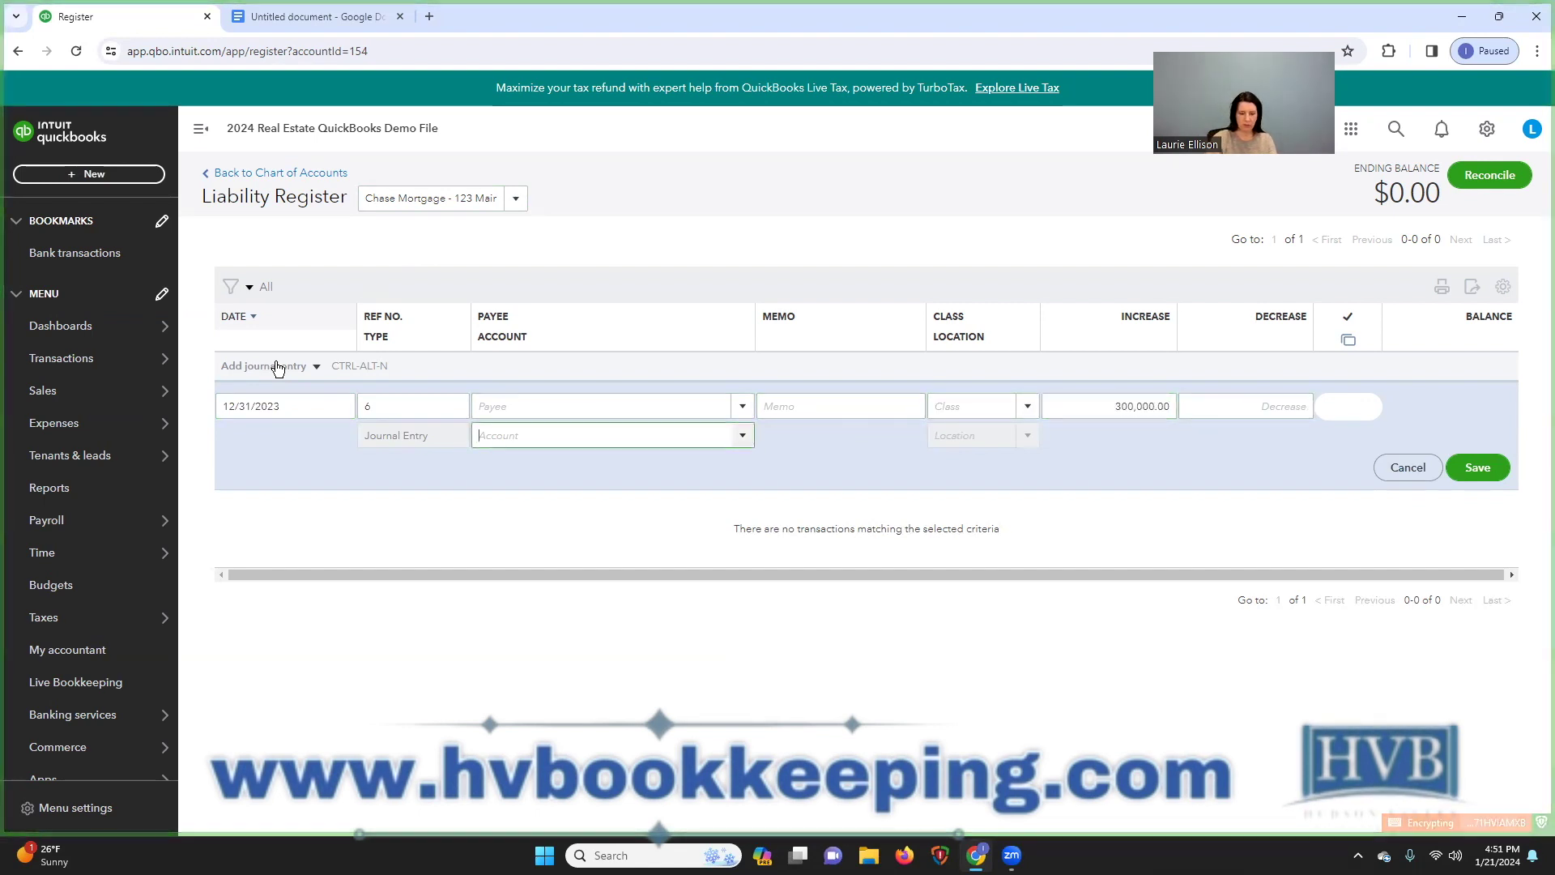
{"action": "type", "text": "op"}
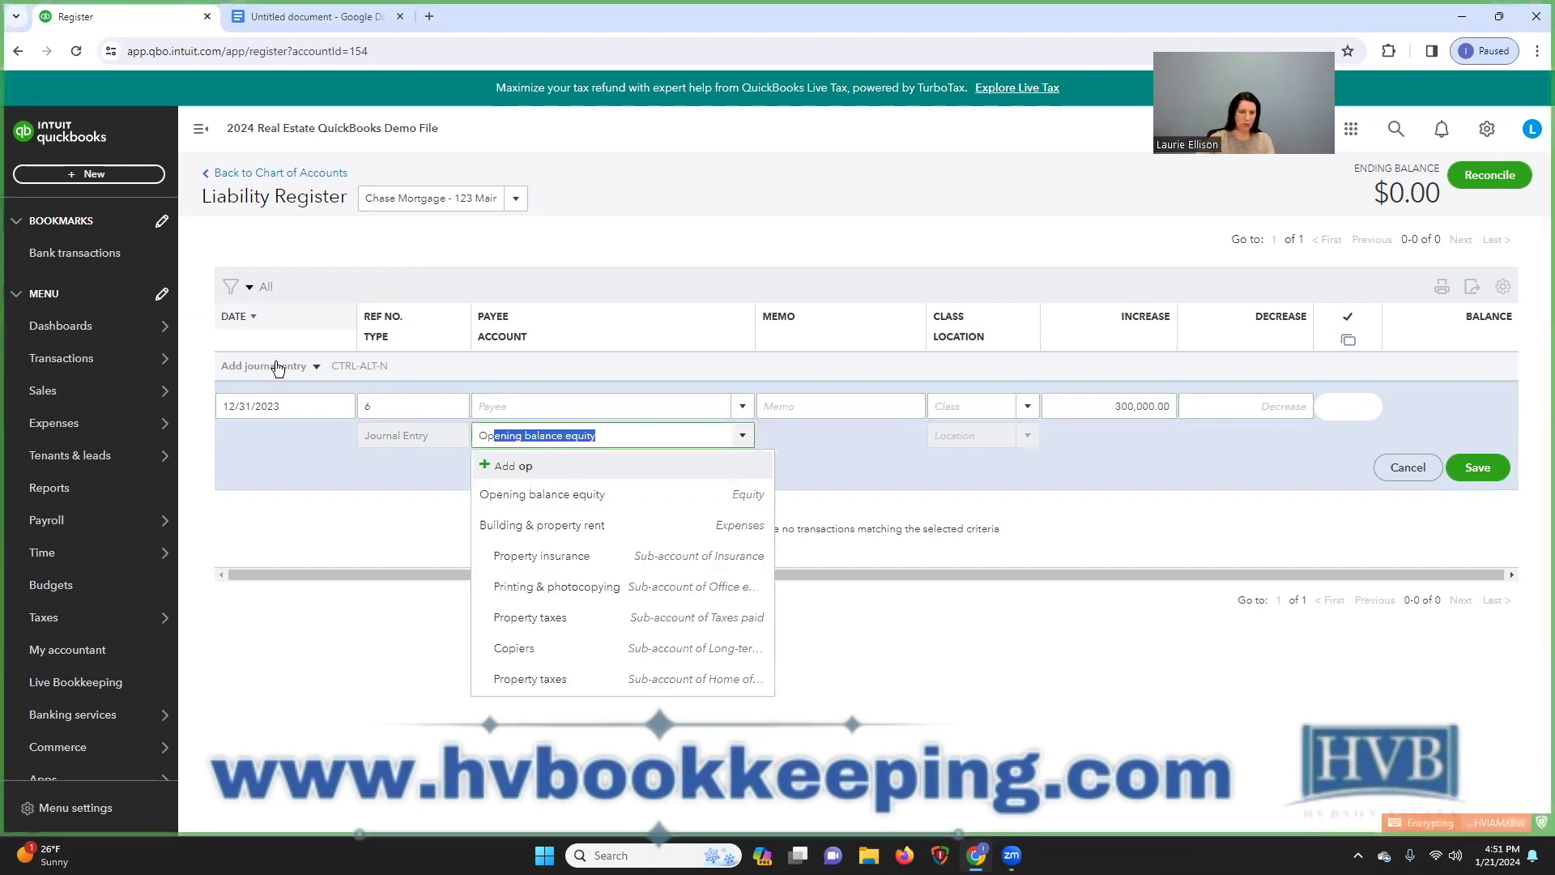
{"action": "left_click", "coordinate": [590, 495]}
{"action": "left_click", "coordinate": [1478, 468]}
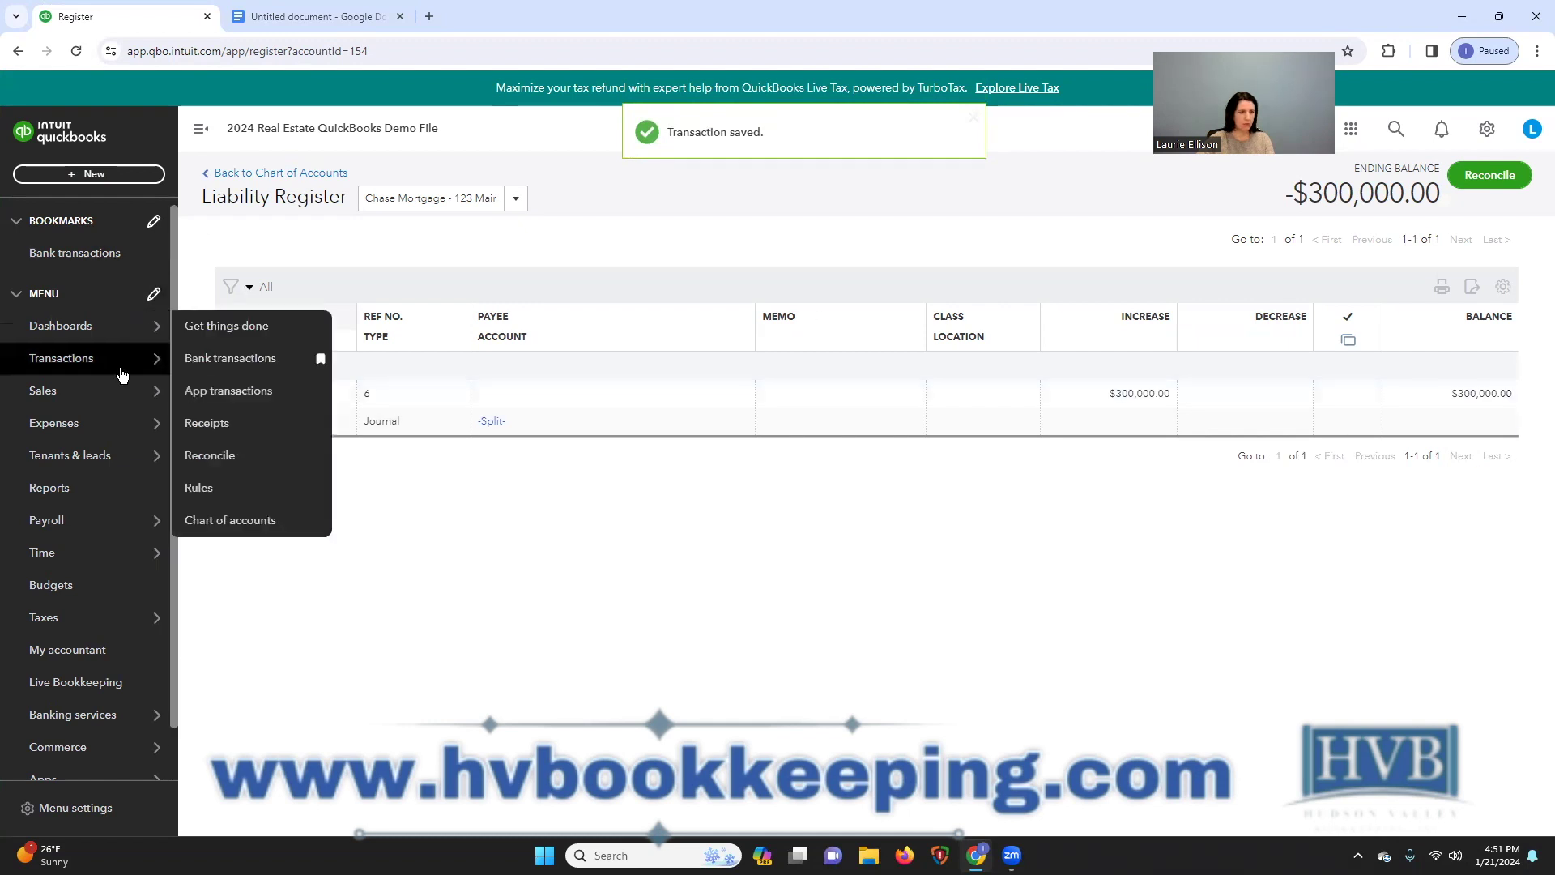
Step: Open the Balance Sheet report and scroll down to the Chase Mortgage liability of $300,000
{"action": "left_click", "coordinate": [134, 493]}
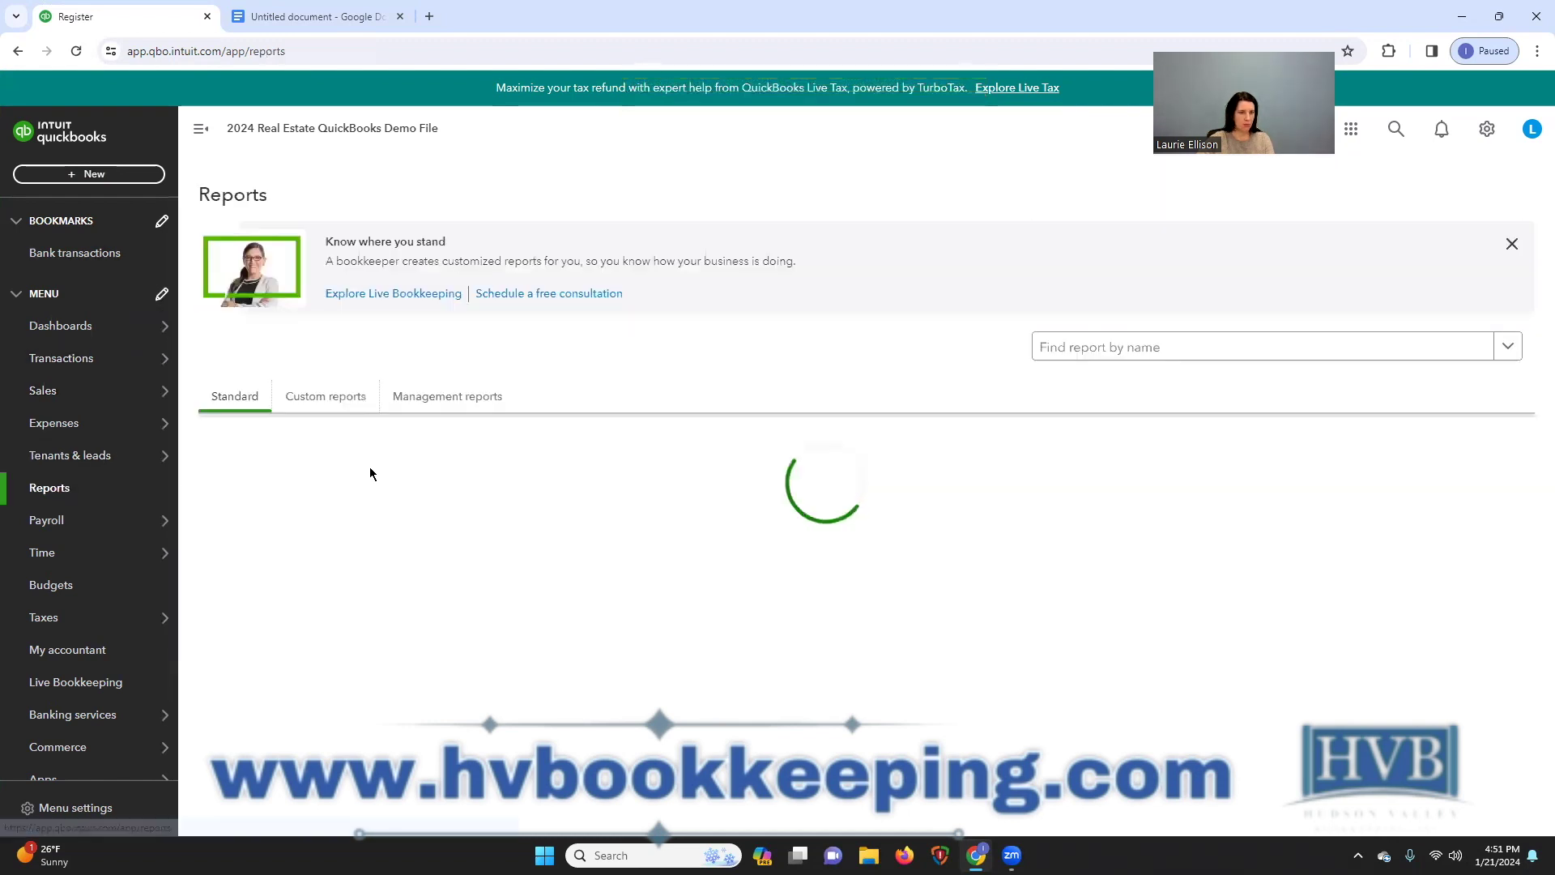
{"action": "left_click", "coordinate": [306, 549]}
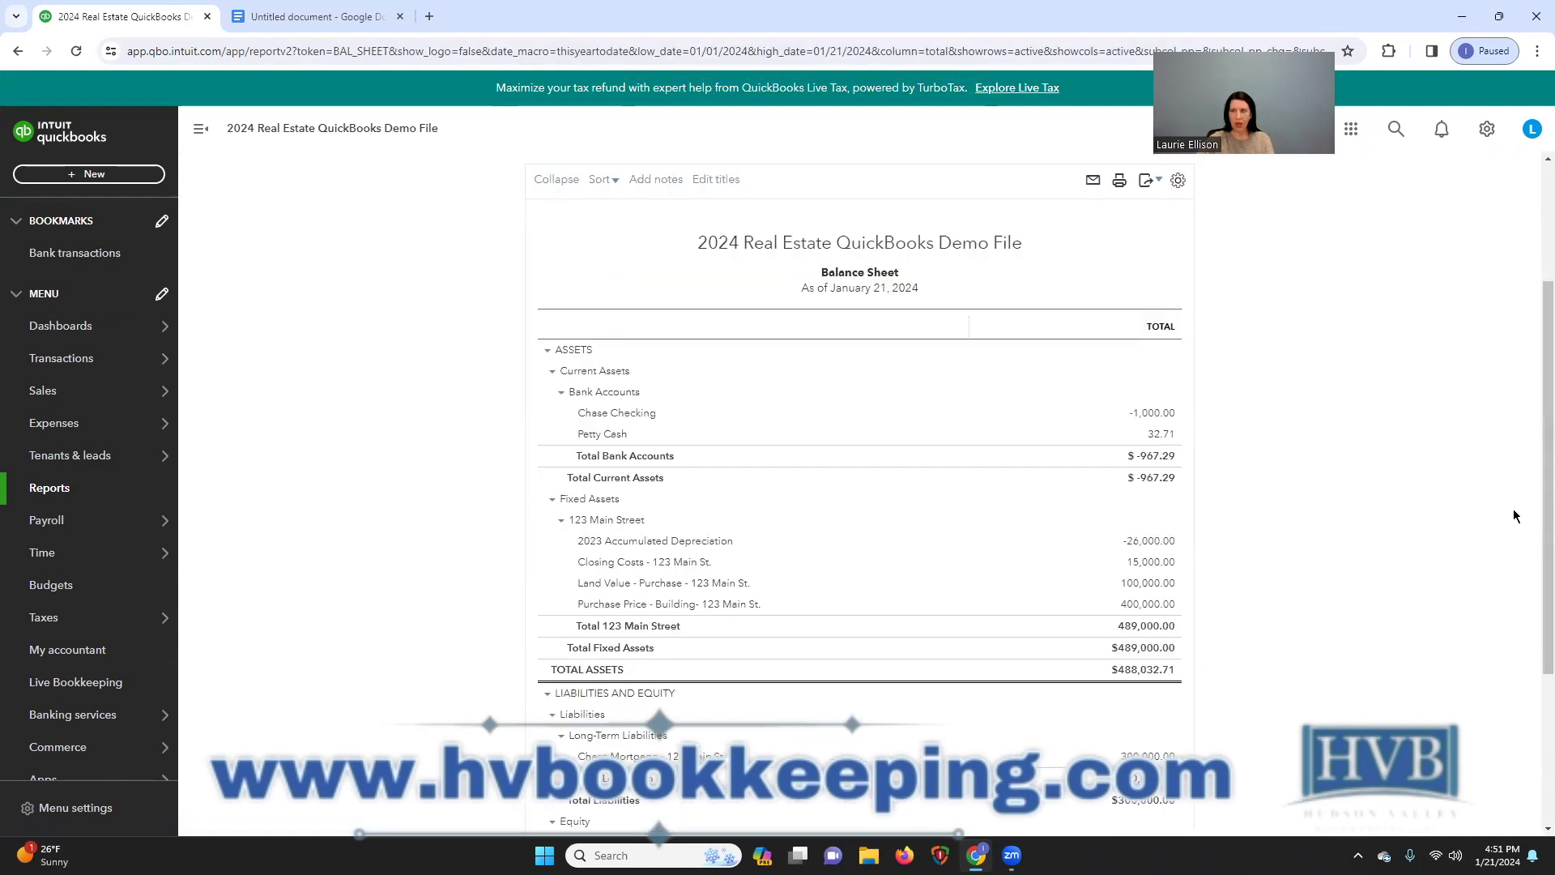
{"action": "scroll", "coordinate": [1387, 596], "scroll_direction": "down", "scroll_amount": 2}
{"action": "scroll", "coordinate": [1386, 599], "scroll_direction": "down", "scroll_amount": 1}
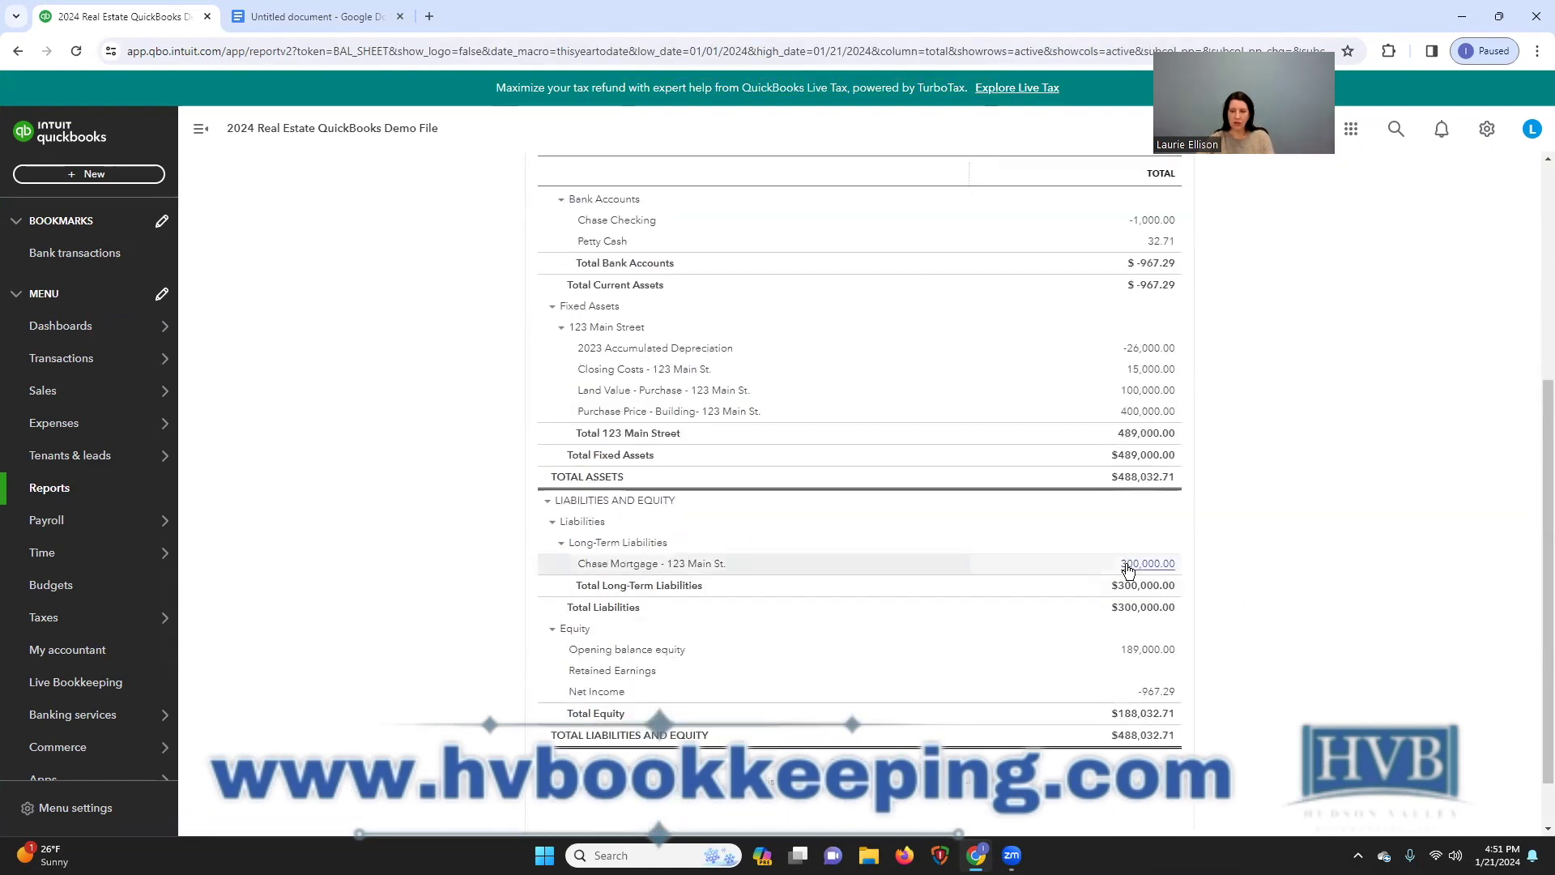